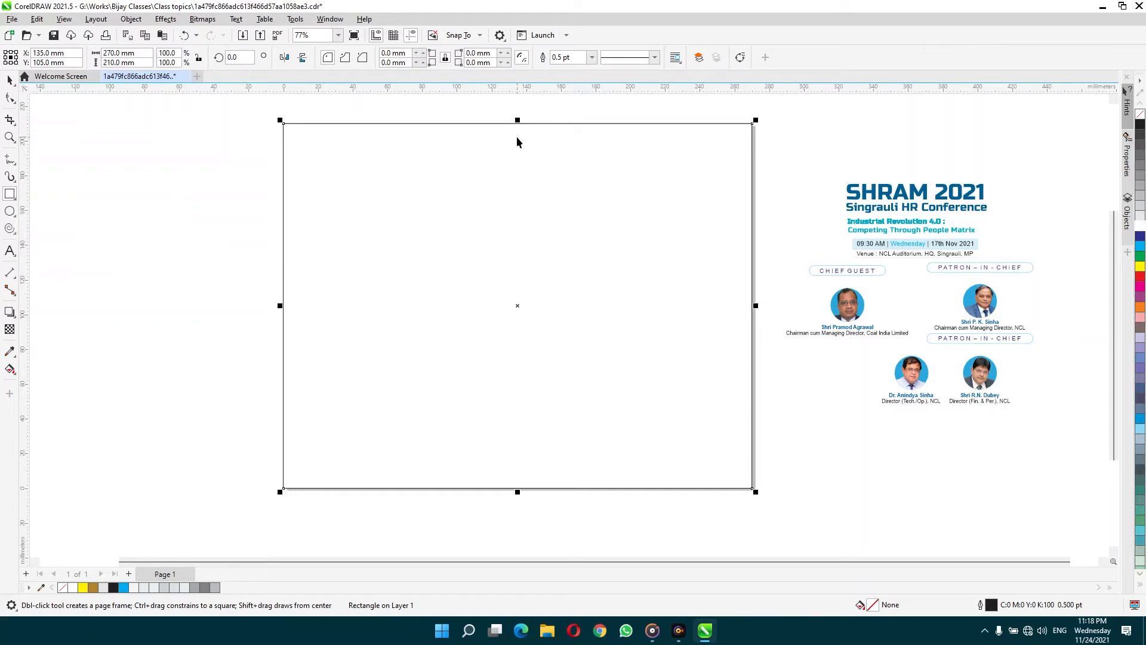
# Shrink the selected page-size rectangle to a bottom band about 27 mm high and fill it with light grey
pyautogui.press('space')
pyautogui.moveTo(517, 120); pyautogui.dragTo(532, 438)
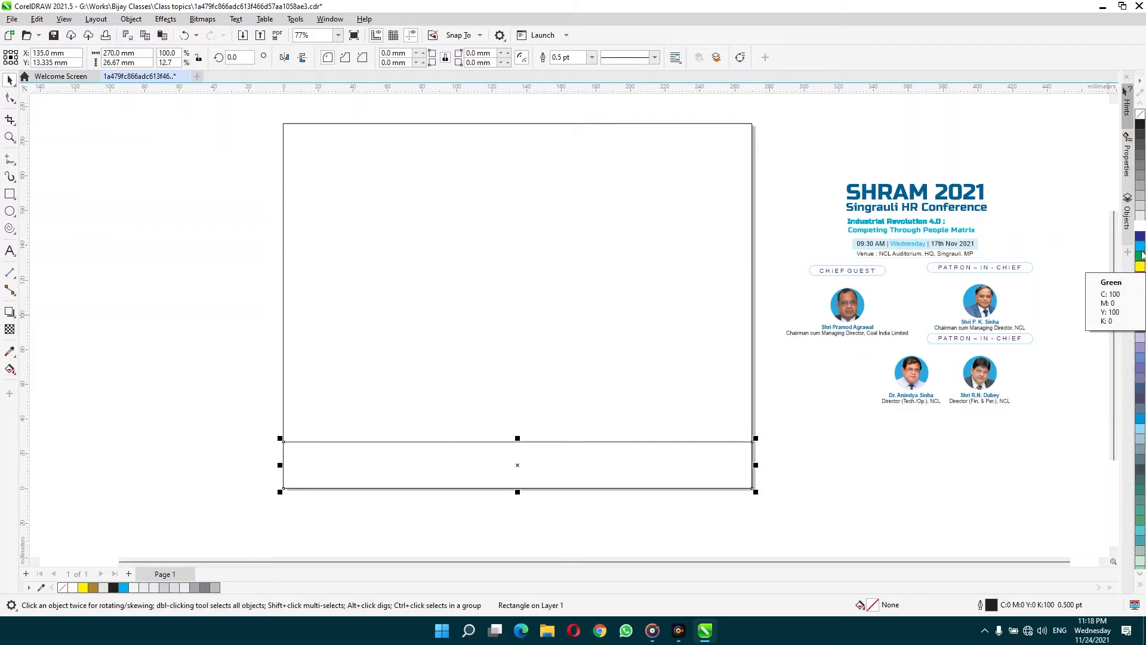
pyautogui.click(1142, 208)
pyautogui.click(801, 454)
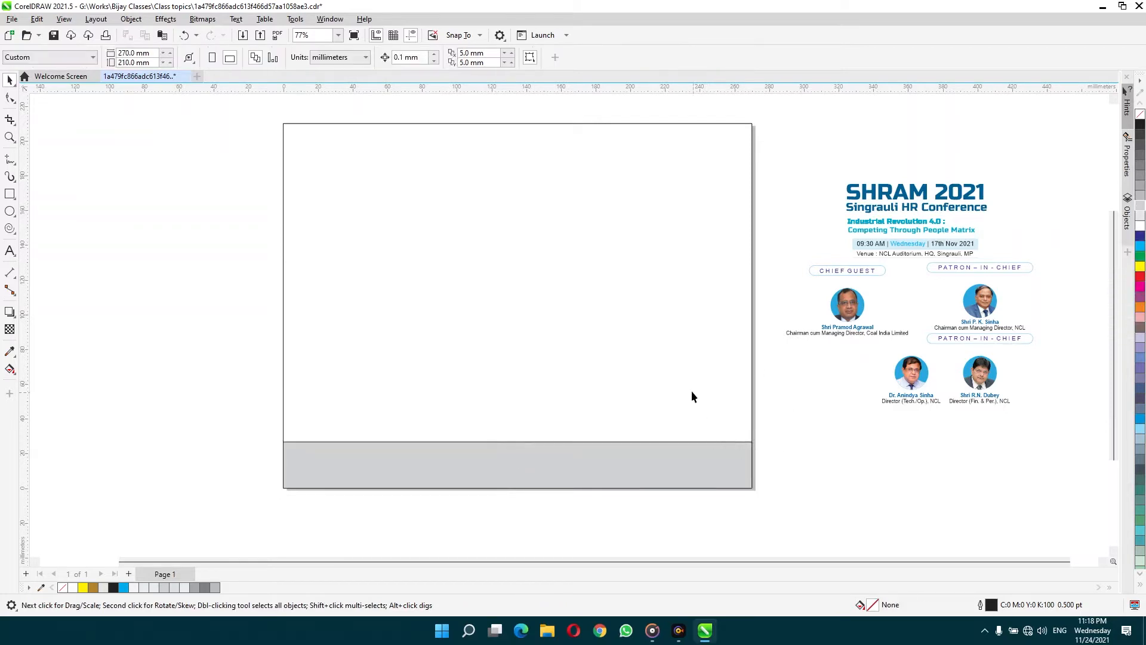
# Fill the page-size background rectangle with a paler grey than the bottom band
pyautogui.click(715, 214)
pyautogui.click(1141, 221)
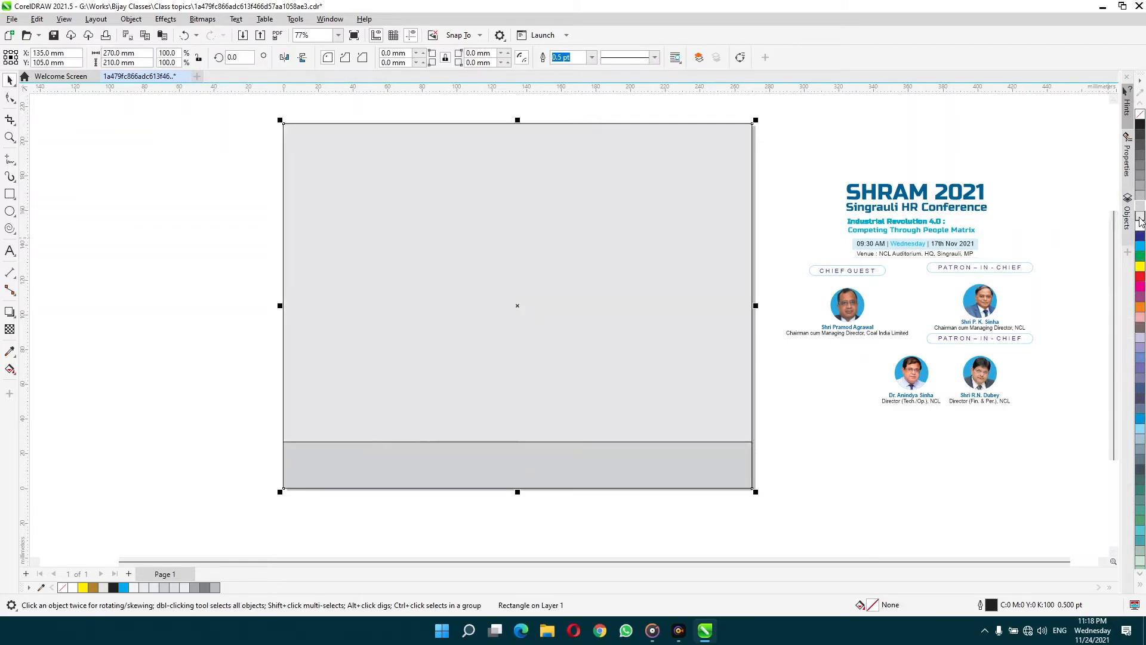
pyautogui.click(786, 486)
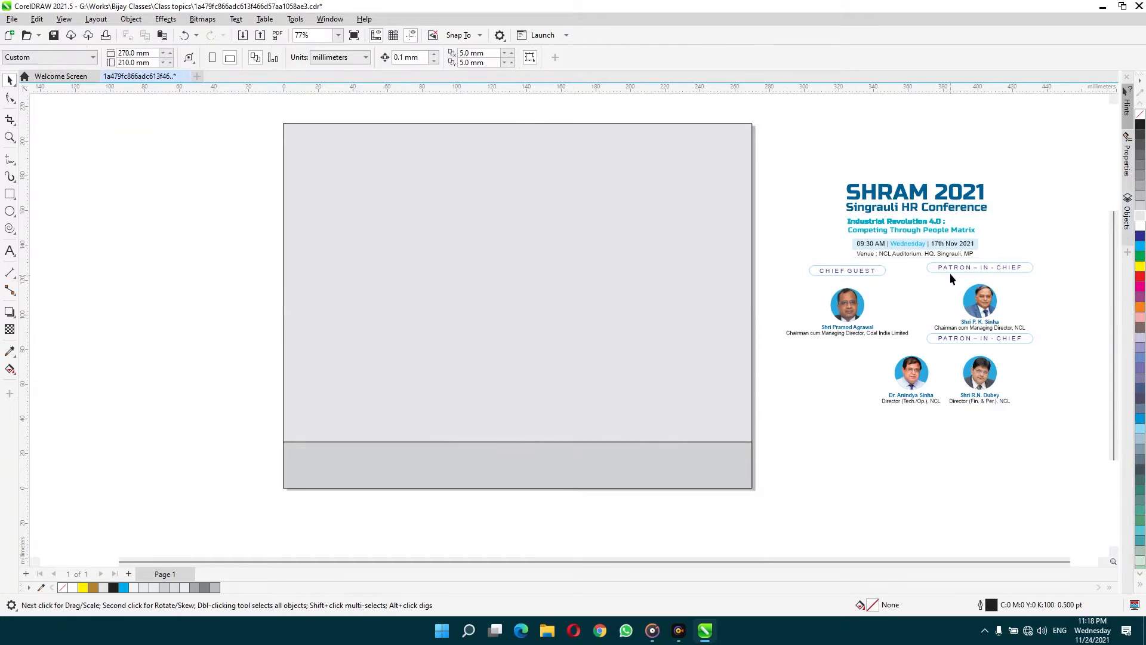
# Move the SHRAM 2021 title, date and venue text block beside the page upward, away from the guest details
pyautogui.moveTo(825, 173); pyautogui.dragTo(991, 258)
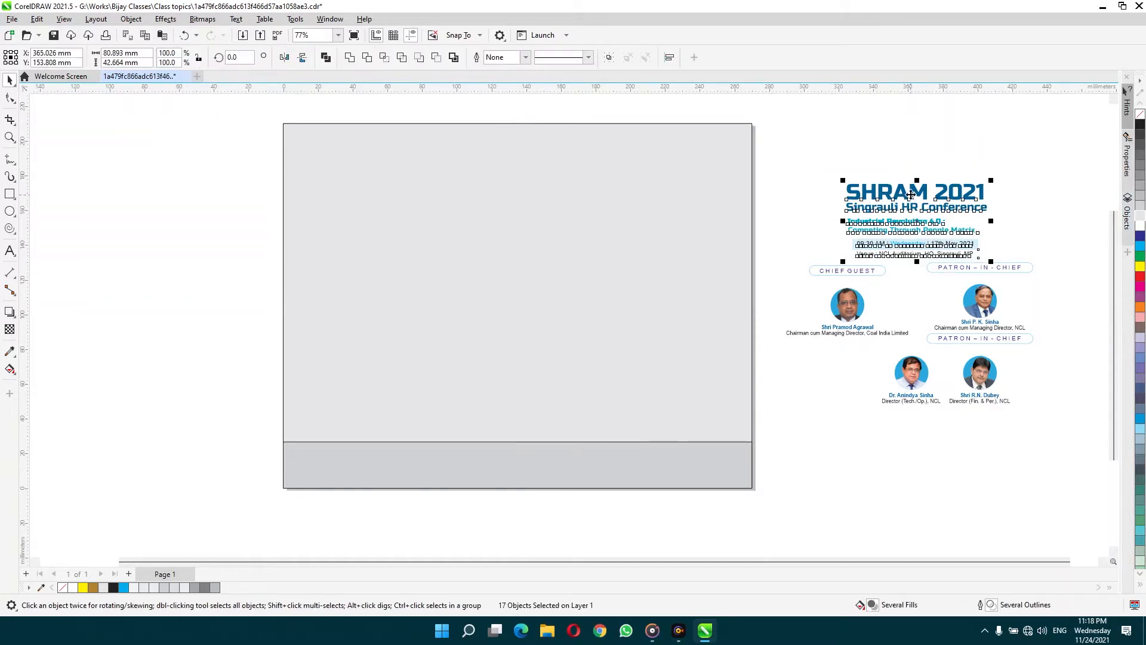
pyautogui.moveTo(912, 196); pyautogui.dragTo(911, 163)
pyautogui.click(766, 305)
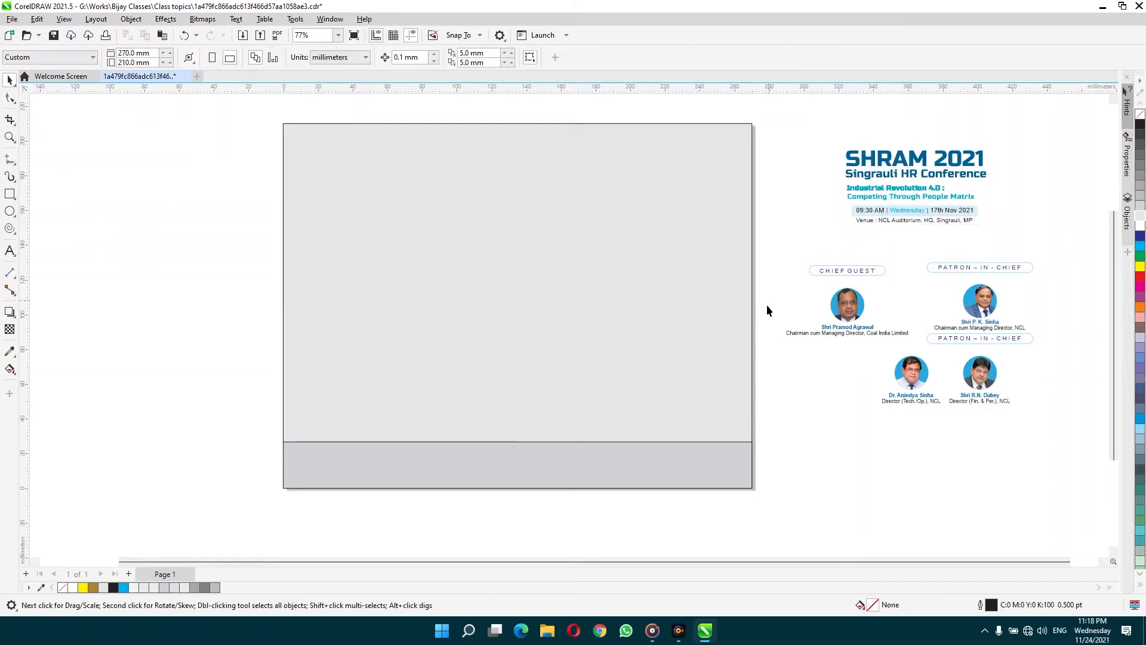
# Draw a circle about 52 mm in diameter above the band's left end, filled with 20% black and without outline
pyautogui.click(9, 211)
pyautogui.moveTo(321, 293); pyautogui.dragTo(378, 387)
pyautogui.press('space')
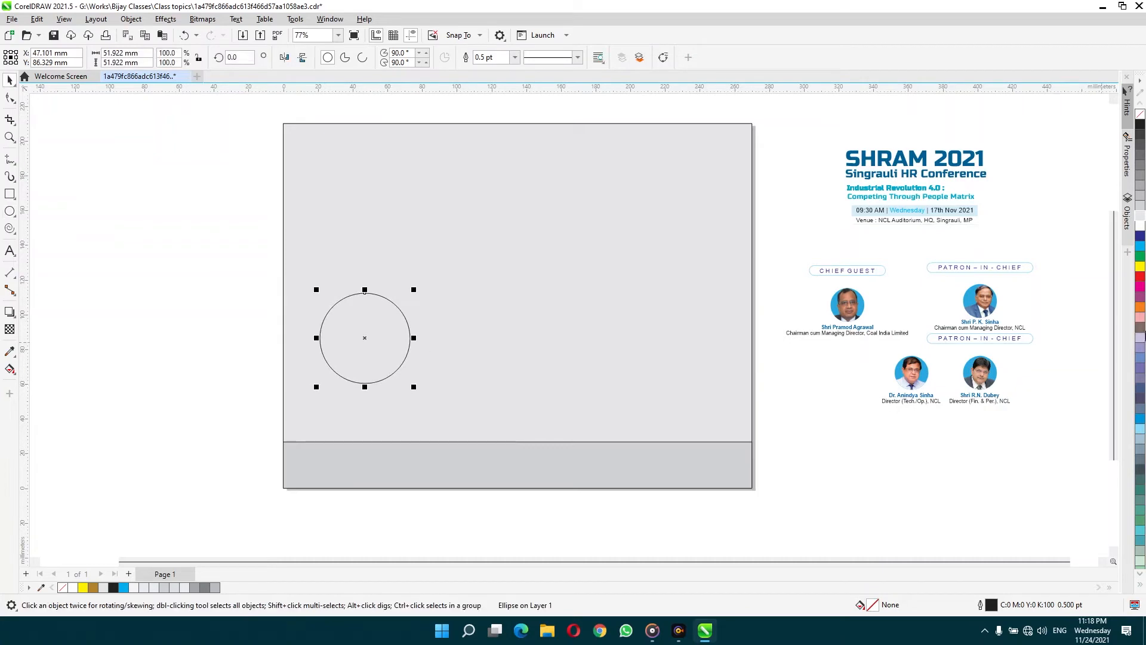
pyautogui.click(1140, 213)
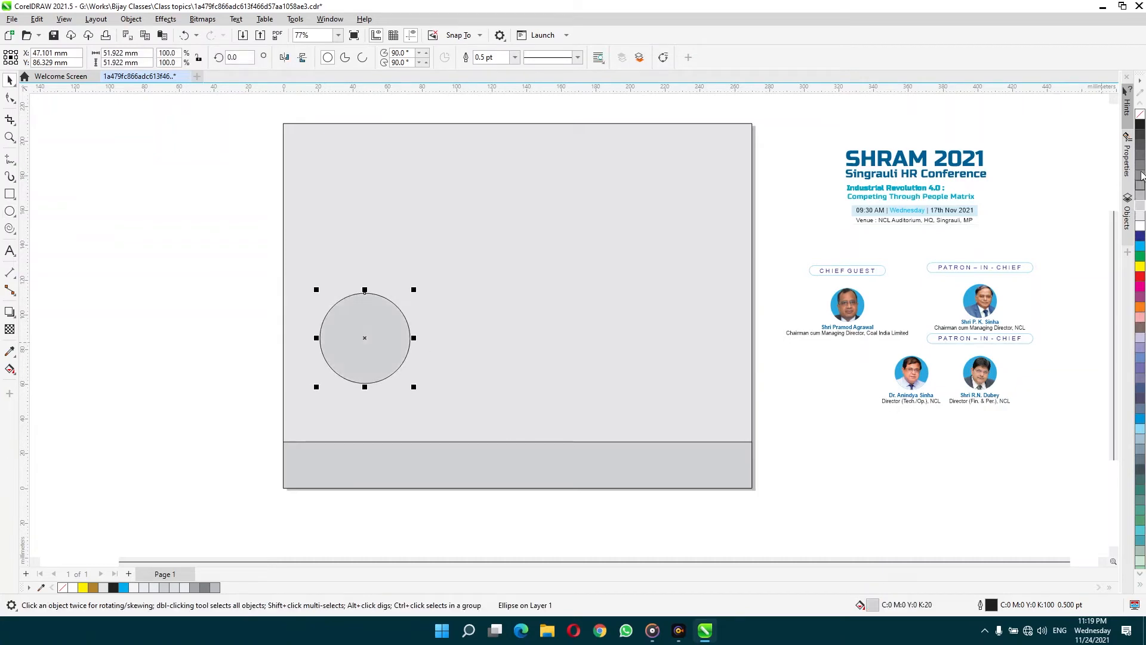
pyautogui.rightClick(1140, 115)
# Duplicate the grey circle to its right and repeat the duplication to form a row of four evenly spaced circles
pyautogui.moveTo(343, 363); pyautogui.dragTo(457, 337)
pyautogui.hotkey('ctrl', 'f')
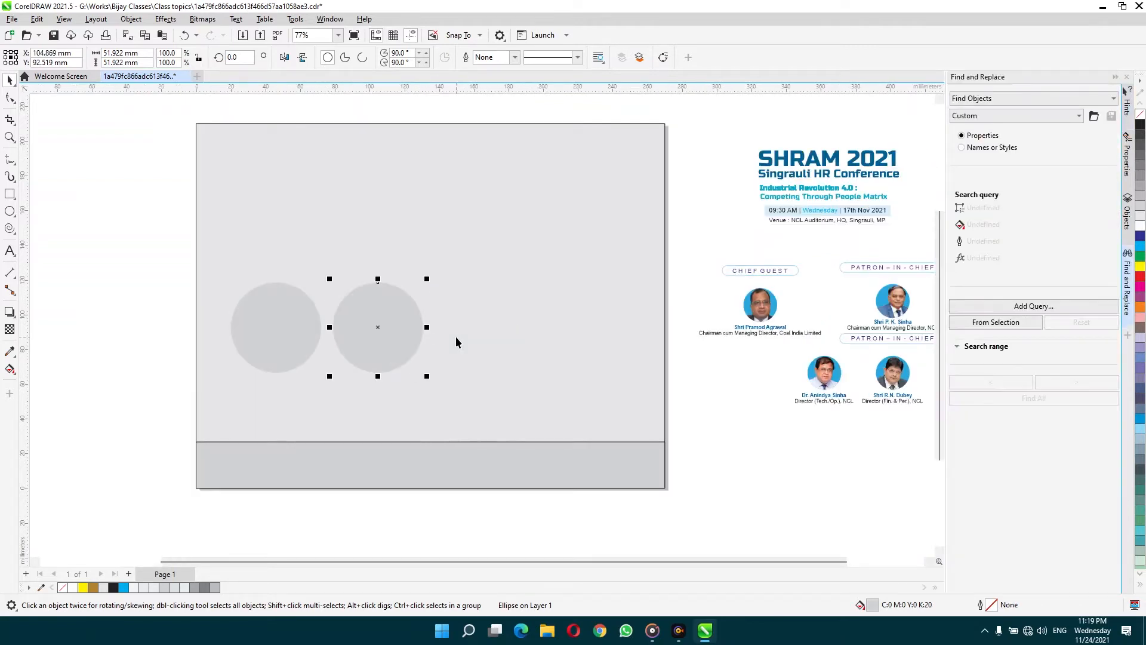
pyautogui.hotkey('ctrl', 'f')
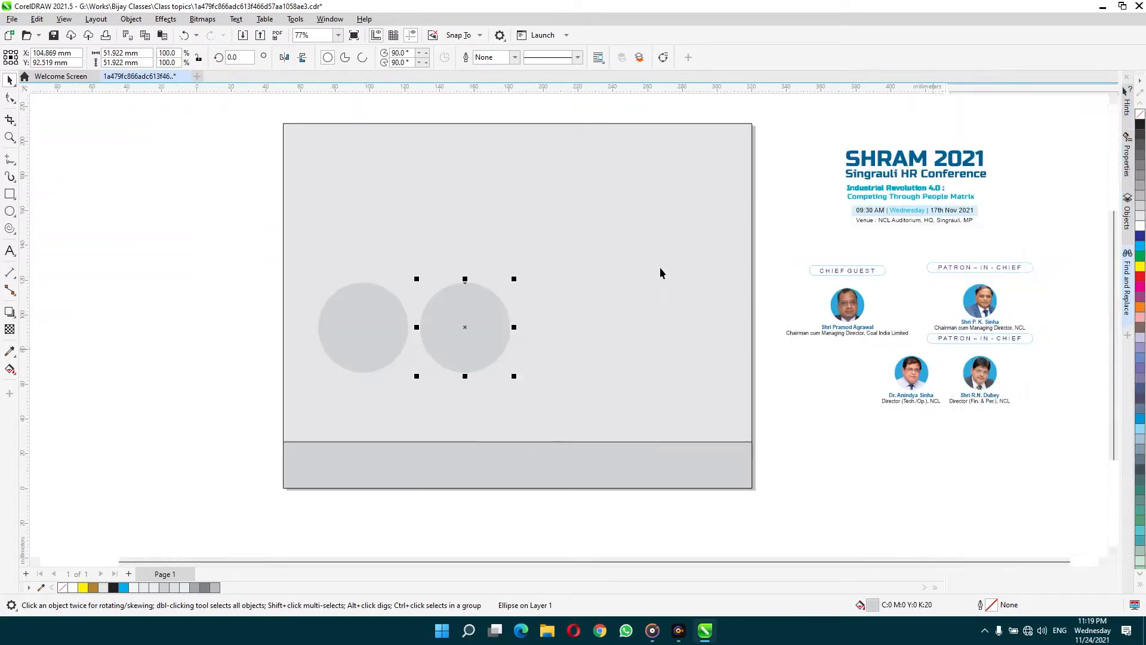
pyautogui.hotkey('ctrl', 'r')
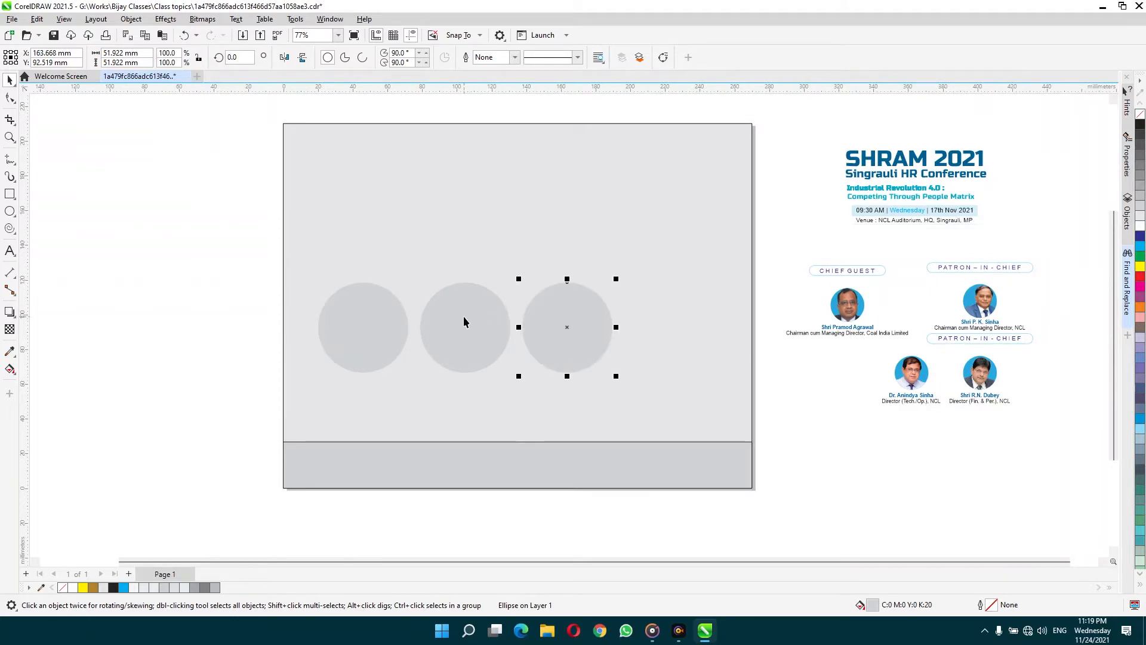
pyautogui.hotkey('ctrl', 'r')
# Group the four circles and center the group horizontally on the background rectangle
pyautogui.keyDown('shift'); pyautogui.click(540, 333); pyautogui.keyUp('shift')
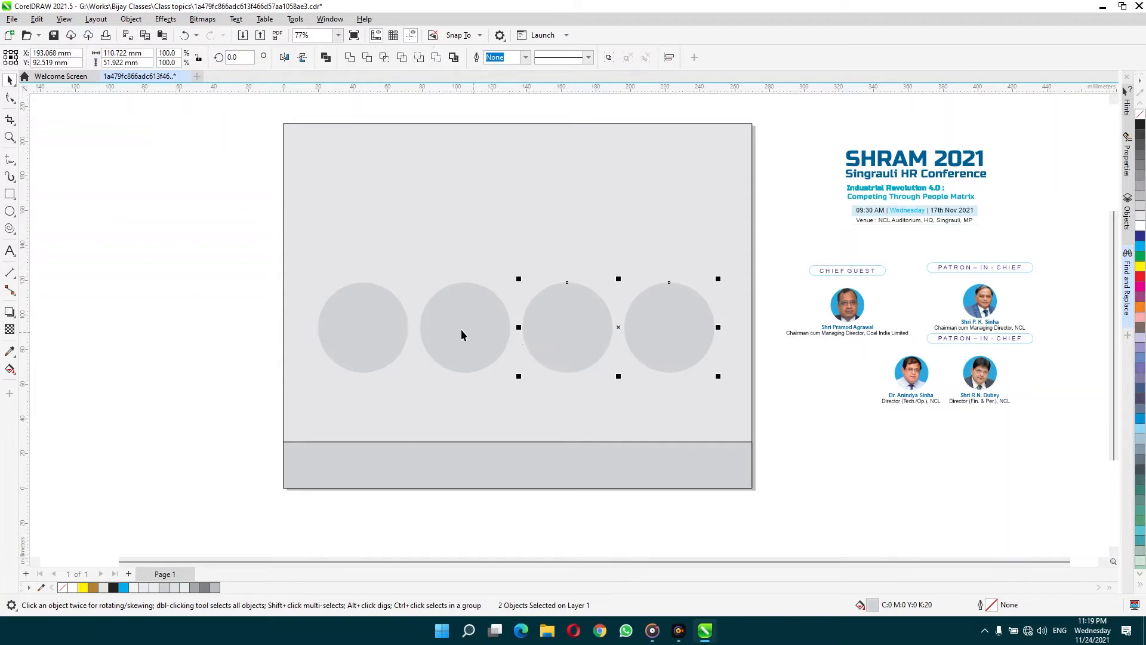
pyautogui.keyDown('shift'); pyautogui.click(460, 331); pyautogui.keyUp('shift')
pyautogui.keyDown('shift'); pyautogui.click(377, 328); pyautogui.keyUp('shift')
pyautogui.hotkey('ctrl', 'g')
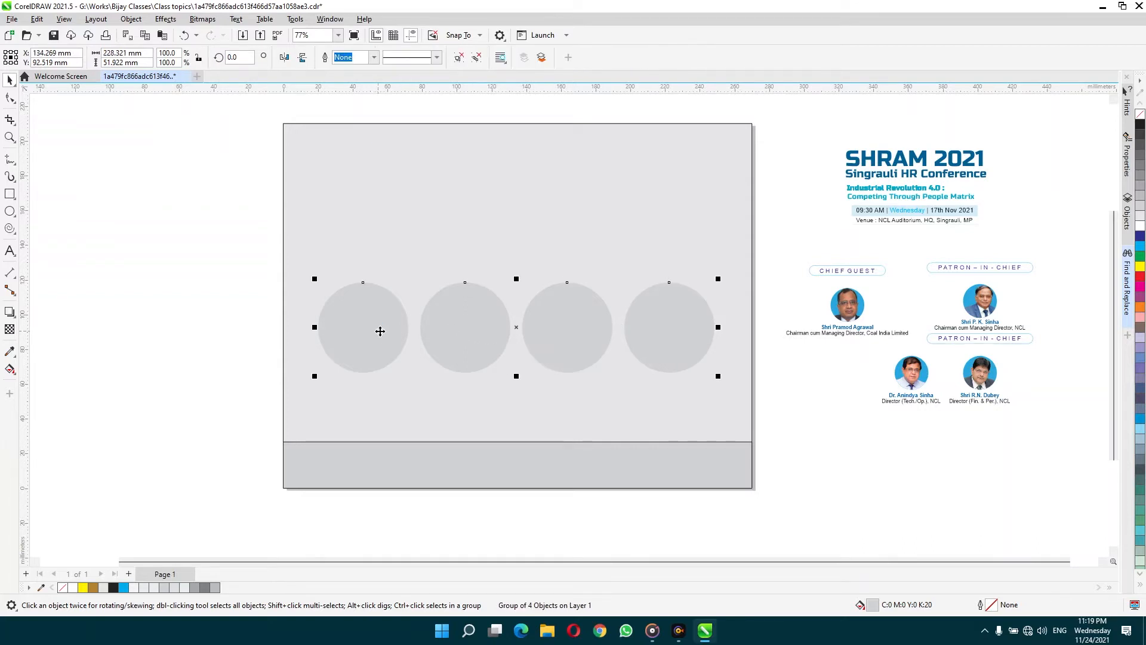
pyautogui.keyDown('shift'); pyautogui.click(452, 211); pyautogui.keyUp('shift')
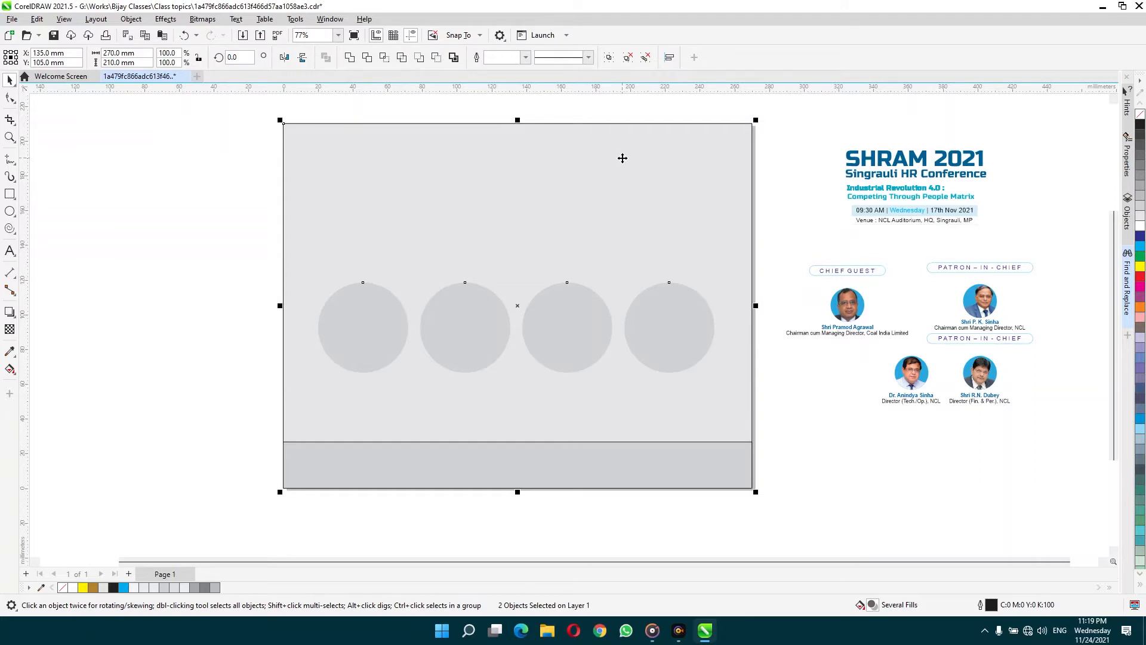
pyautogui.press('c')
pyautogui.click(233, 324)
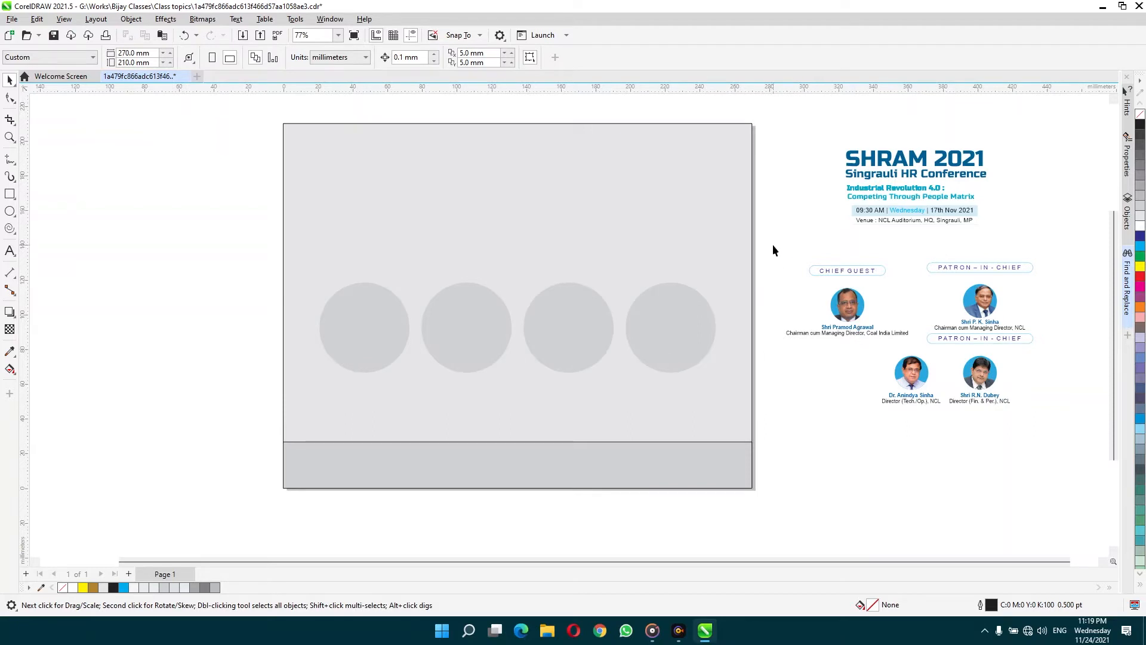
pyautogui.moveTo(773, 250); pyautogui.dragTo(901, 355)
pyautogui.moveTo(848, 312); pyautogui.dragTo(373, 262)
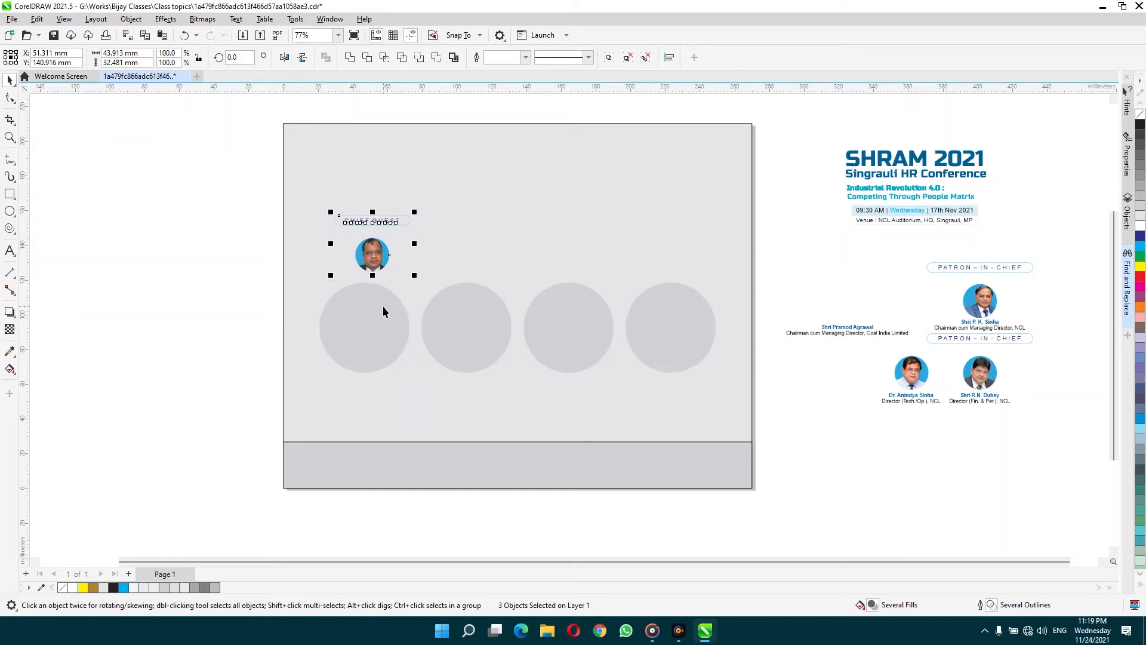
pyautogui.hotkey('ctrl', 'z')
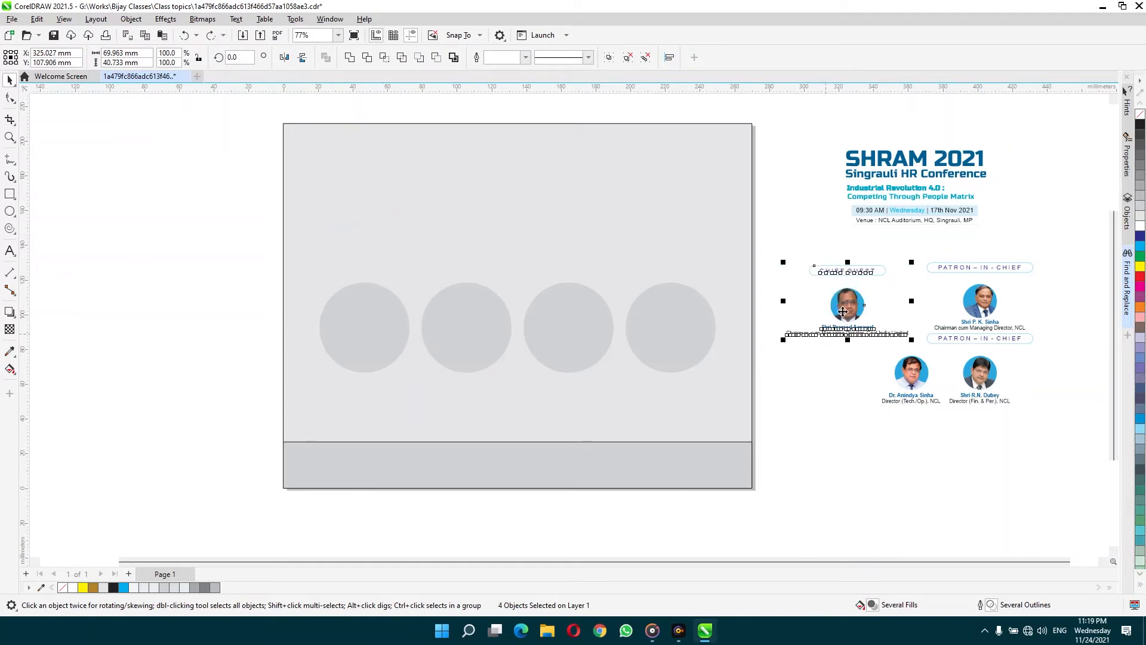
# Move the complete Chief Guest block, with its label, portrait, name and designation, onto the page above the first circle
pyautogui.moveTo(842, 312); pyautogui.dragTo(356, 250)
pyautogui.press('z')
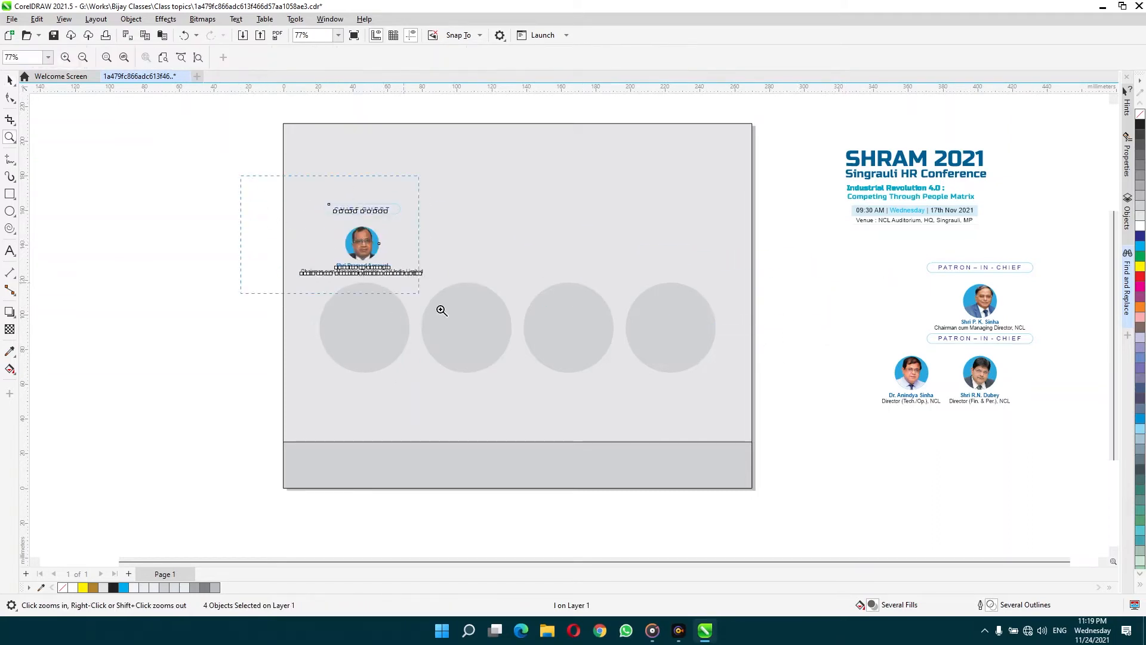
pyautogui.click(441, 311)
pyautogui.press('space')
pyautogui.rightClick(454, 241)
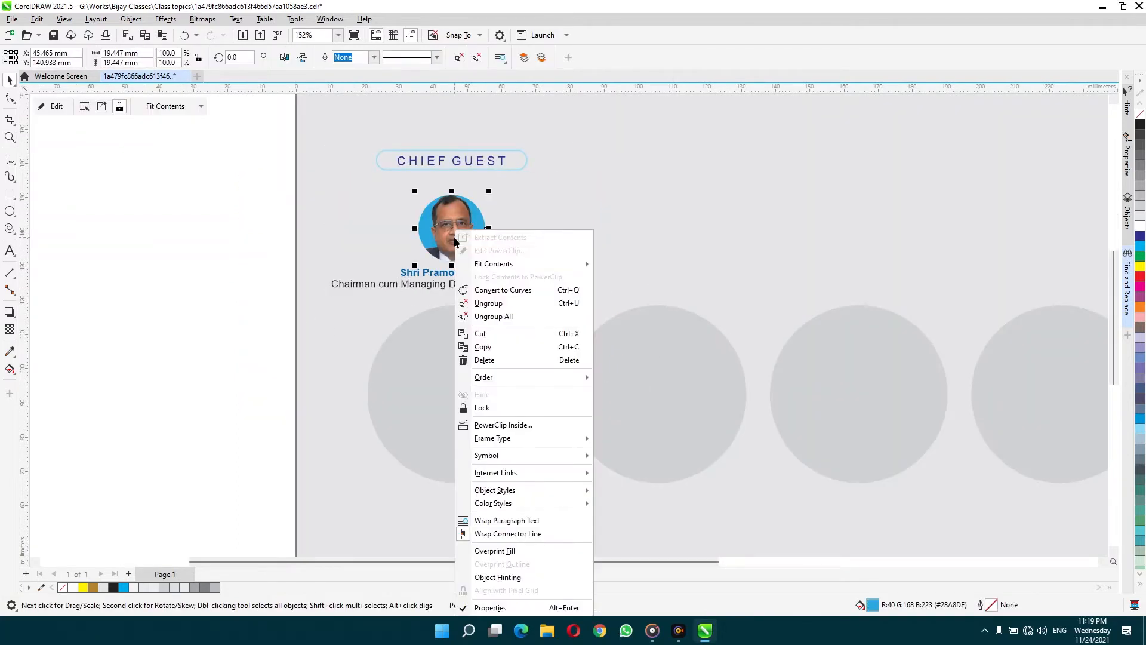
pyautogui.click(453, 241)
pyautogui.moveTo(457, 242); pyautogui.dragTo(372, 236)
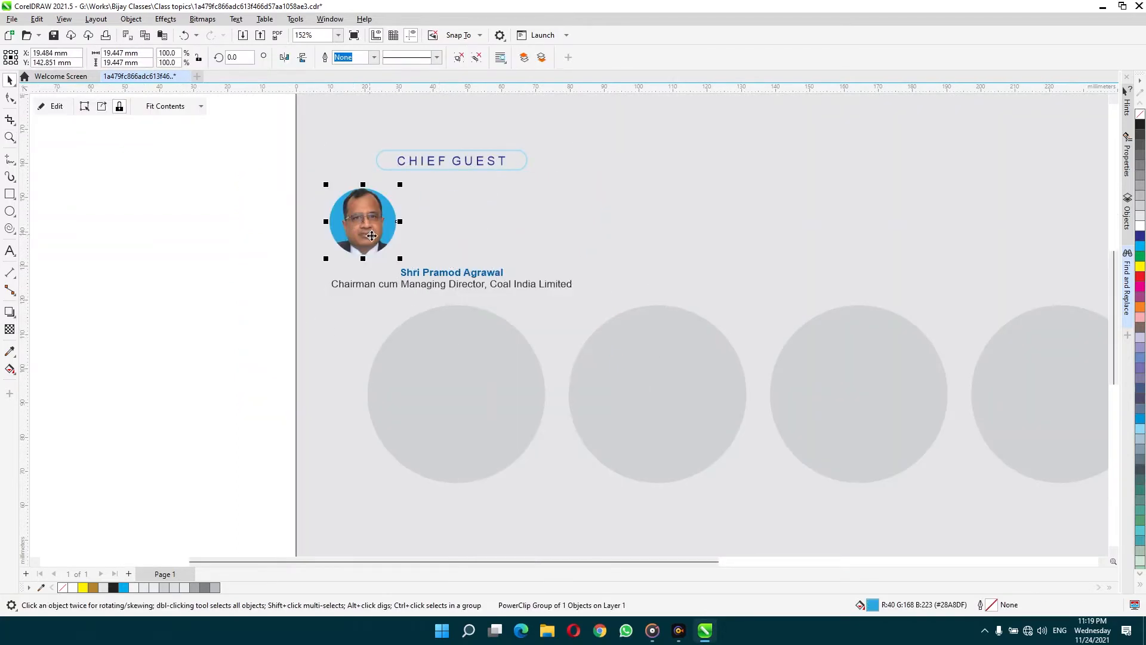
pyautogui.hotkey('ctrl', 'z')
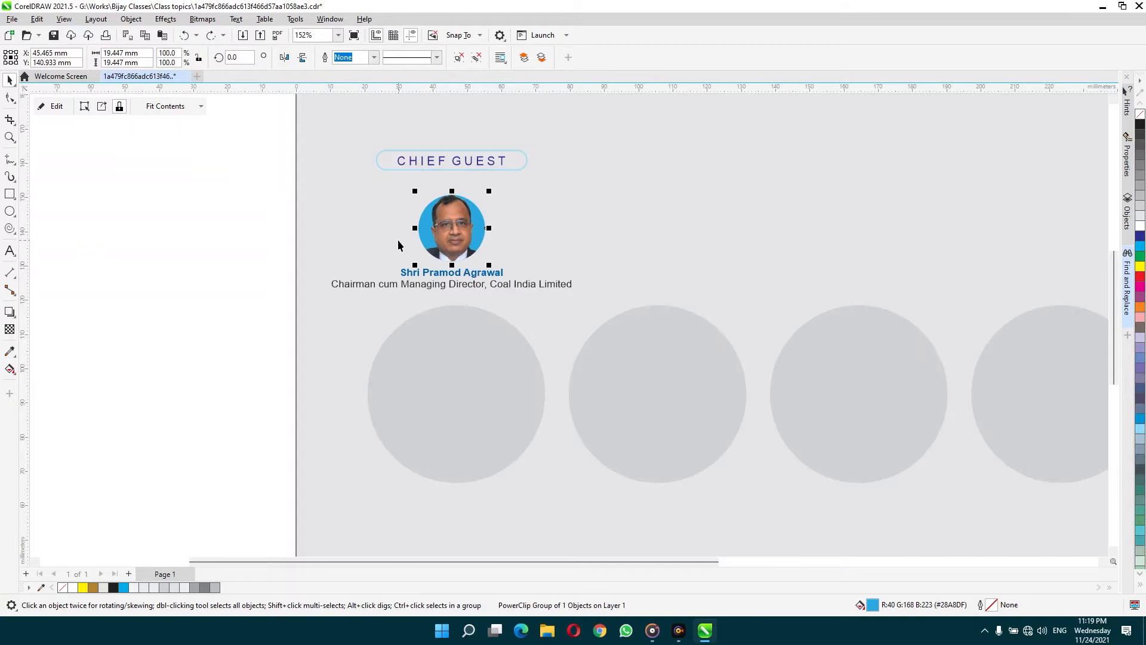
# Extract the Chief Guest portrait from its PowerClip, place it off to the side, and delete the empty blue frame
pyautogui.rightClick(459, 245)
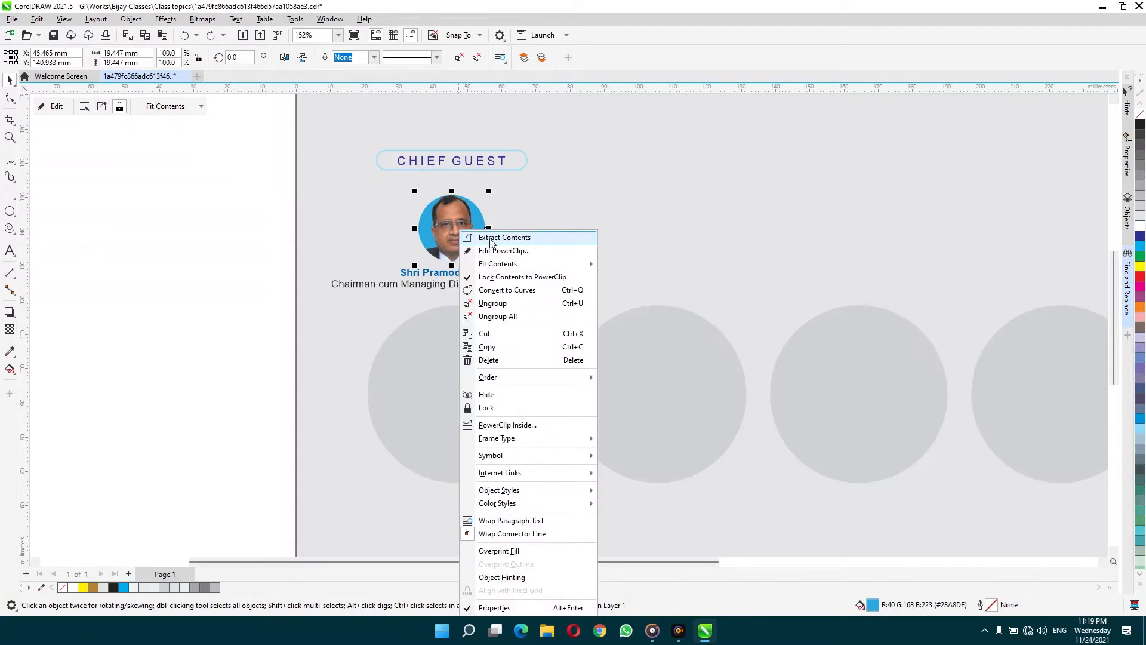
pyautogui.click(491, 238)
pyautogui.moveTo(453, 243); pyautogui.dragTo(270, 257)
pyautogui.click(440, 237)
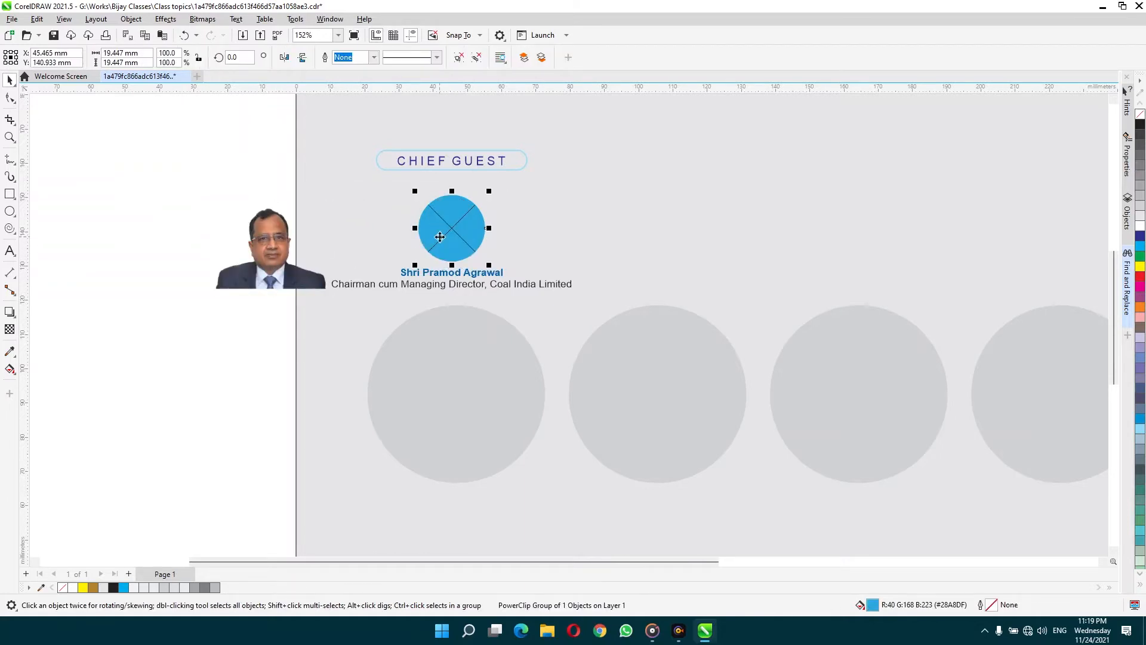
pyautogui.moveTo(440, 237); pyautogui.dragTo(532, 225)
pyautogui.press('Delete')
# Move the Chief Guest portrait onto the left edge of the first circle and bring it to the front
pyautogui.click(266, 284)
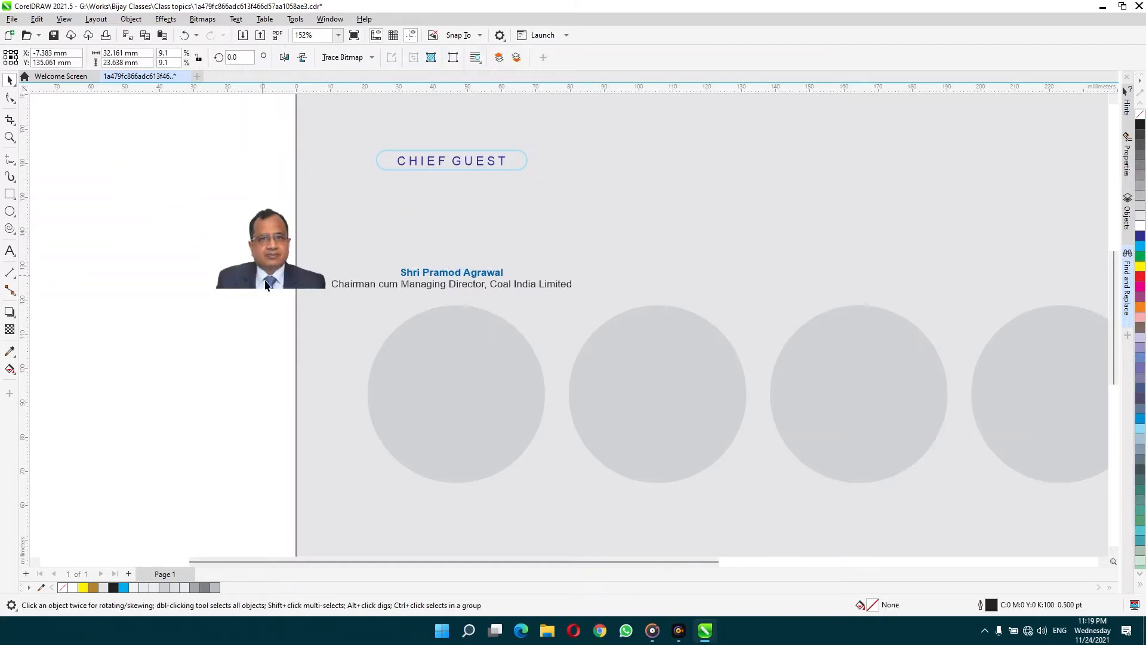
pyautogui.moveTo(266, 284); pyautogui.dragTo(375, 430)
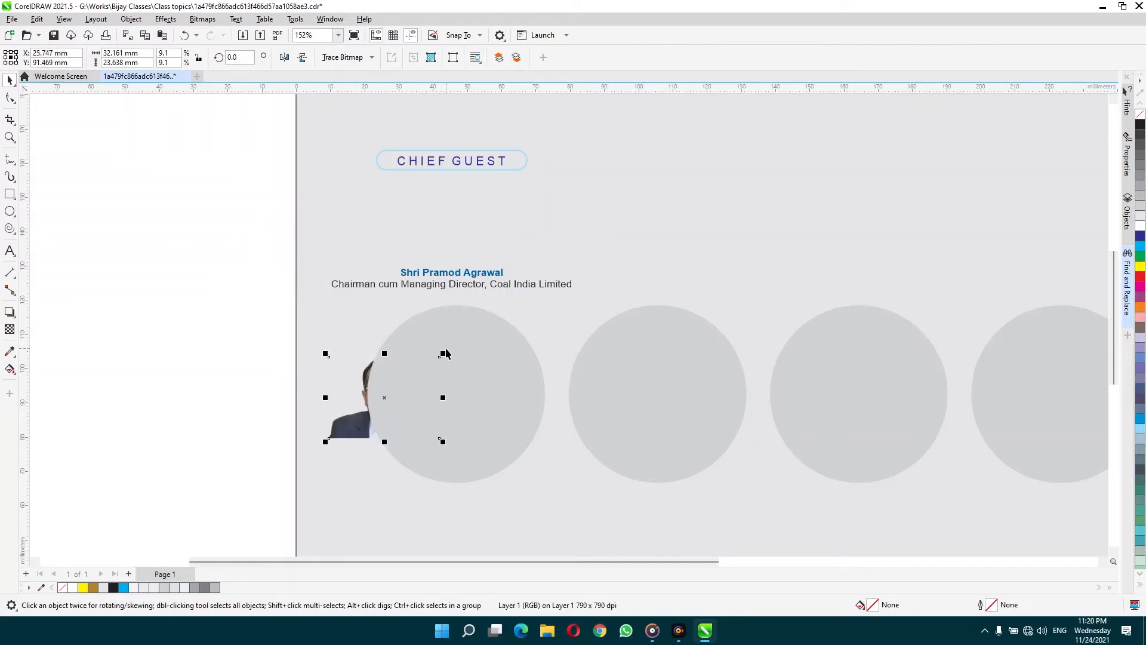
pyautogui.hotkey('shift', 'pageup')
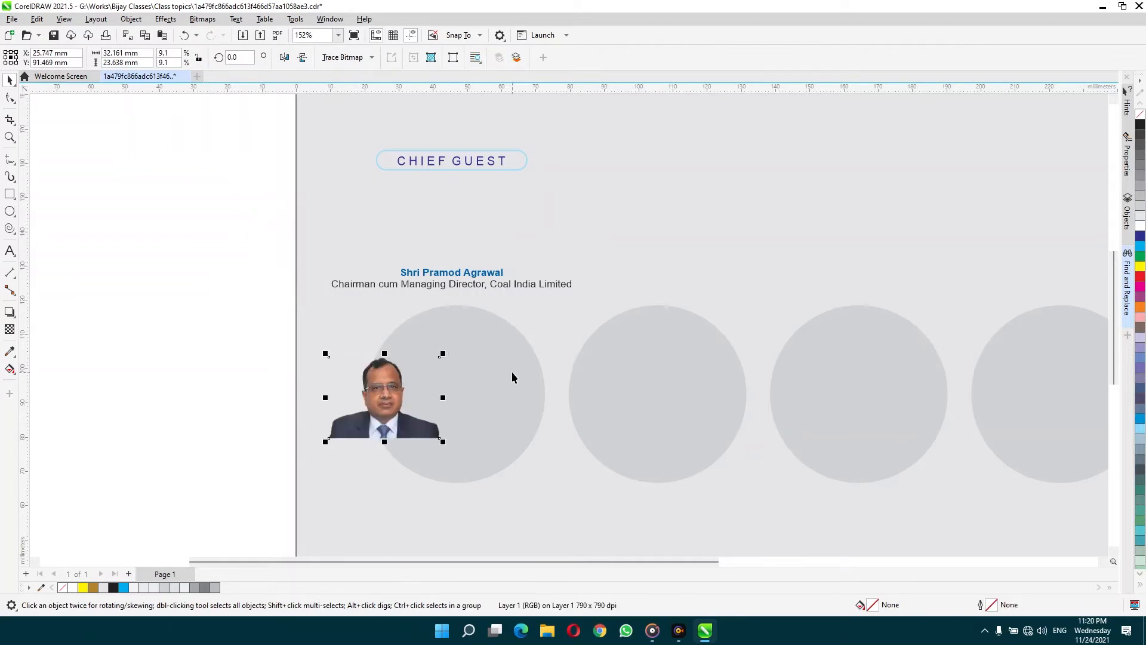
# Ungroup the four circles and make a concentric copy of the first one scaled to about 49.5 mm in diameter
pyautogui.click(470, 359)
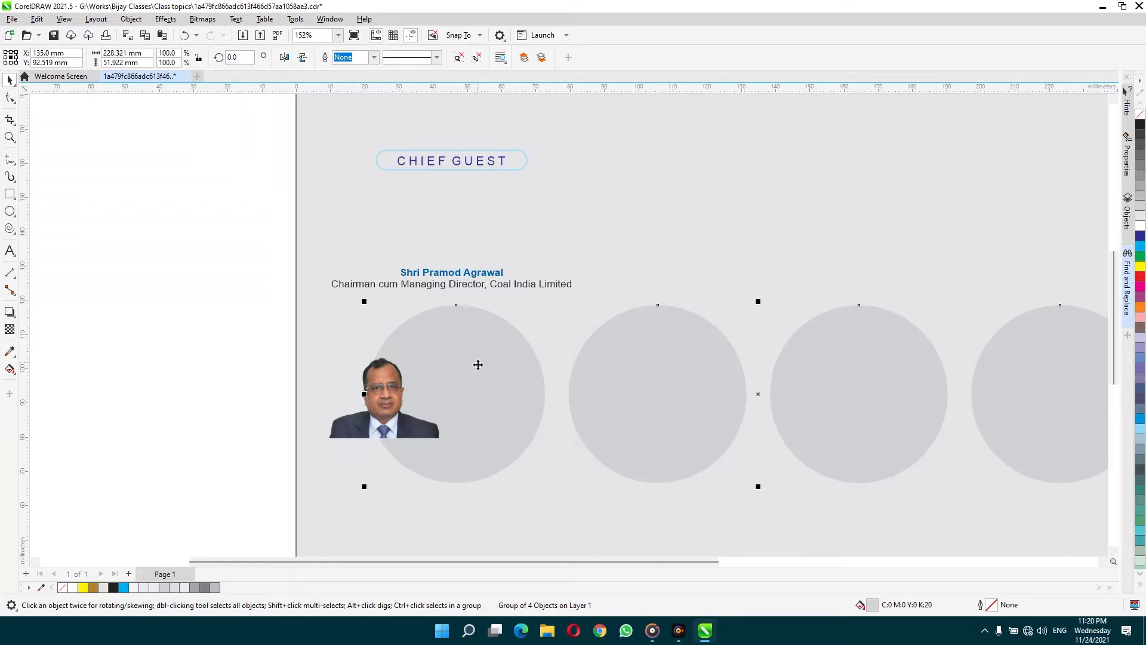
pyautogui.click(477, 57)
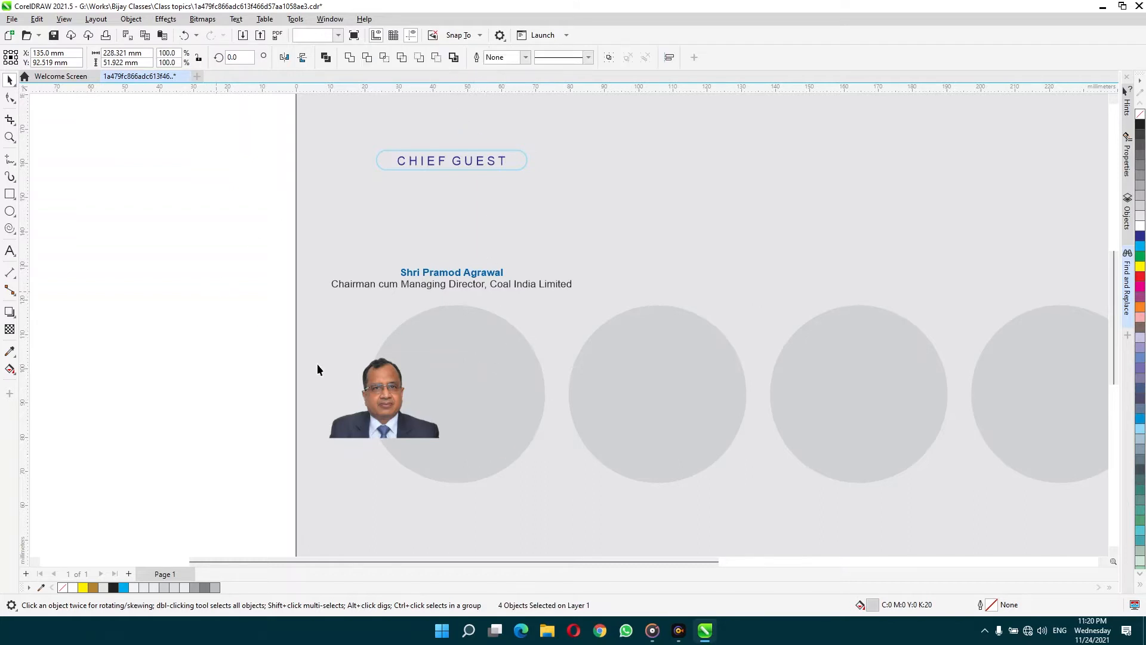
pyautogui.click(504, 366)
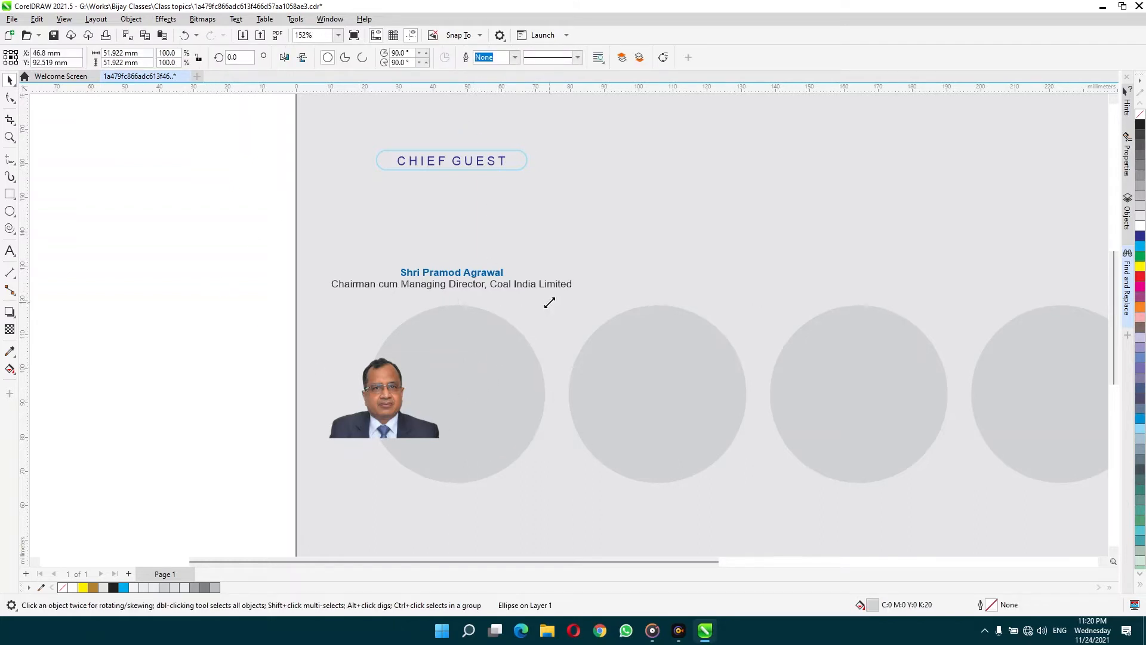
pyautogui.moveTo(549, 302)
pyautogui.mouseDown()
pyautogui.moveTo(535, 325)
pyautogui.moveTo(552, 299)
pyautogui.moveTo(543, 318)
pyautogui.mouseUp()
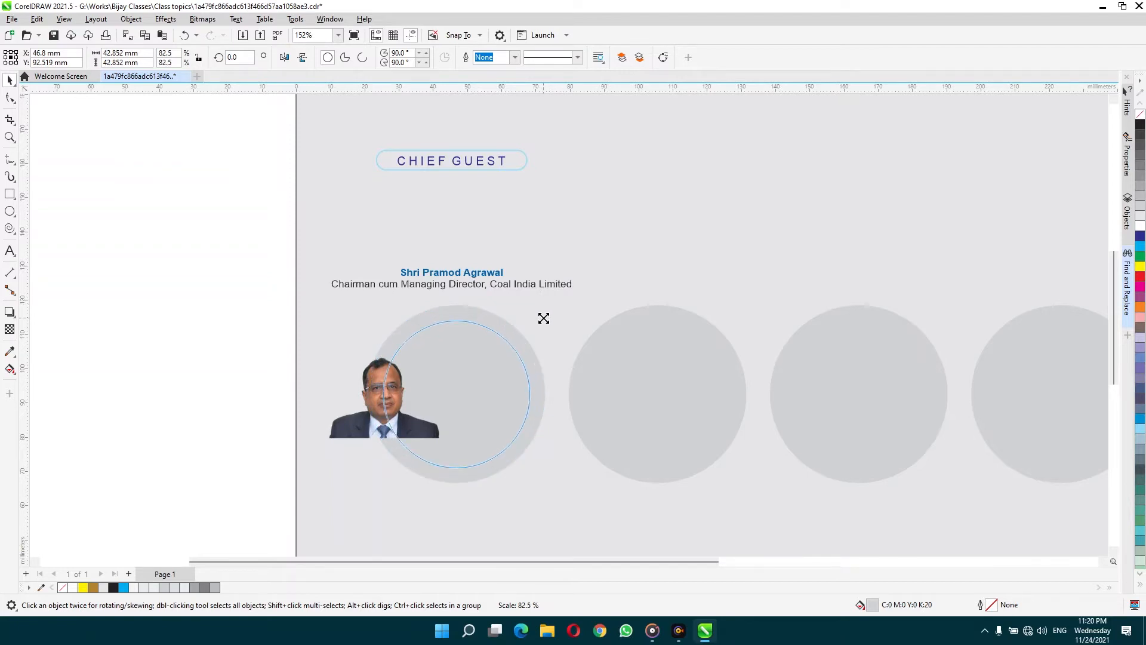
pyautogui.moveTo(543, 319)
pyautogui.mouseDown()
pyautogui.moveTo(471, 384)
pyautogui.moveTo(550, 307)
pyautogui.moveTo(451, 416)
pyautogui.moveTo(562, 296)
pyautogui.moveTo(520, 334)
pyautogui.moveTo(555, 306)
pyautogui.mouseUp()
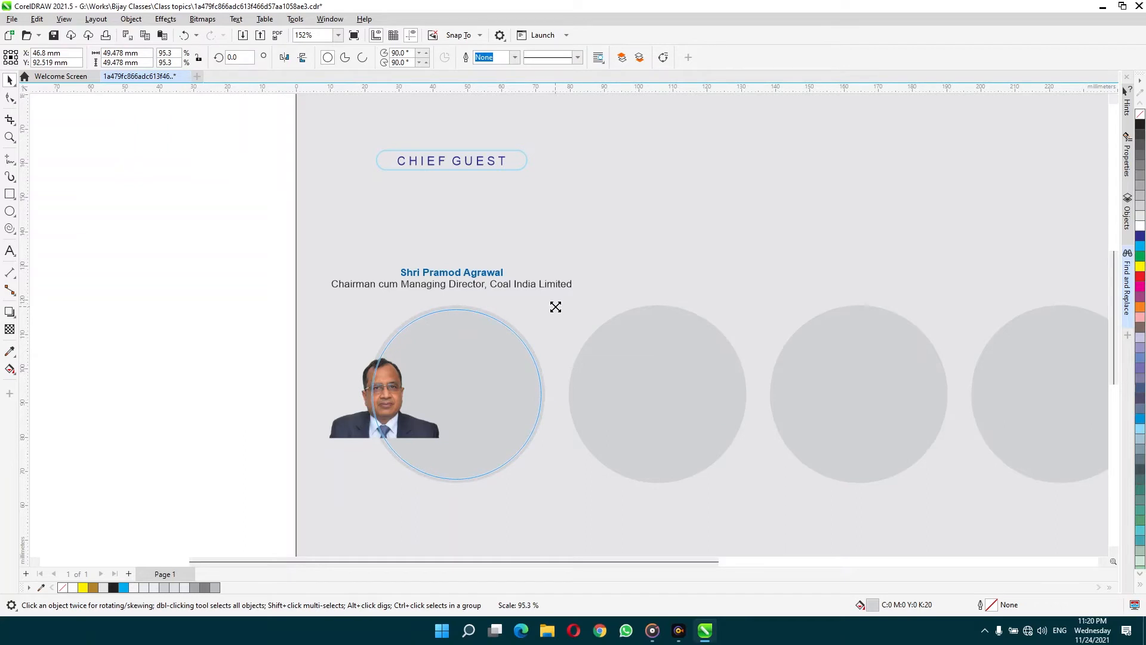
pyautogui.moveTo(556, 307); pyautogui.dragTo(554, 305)
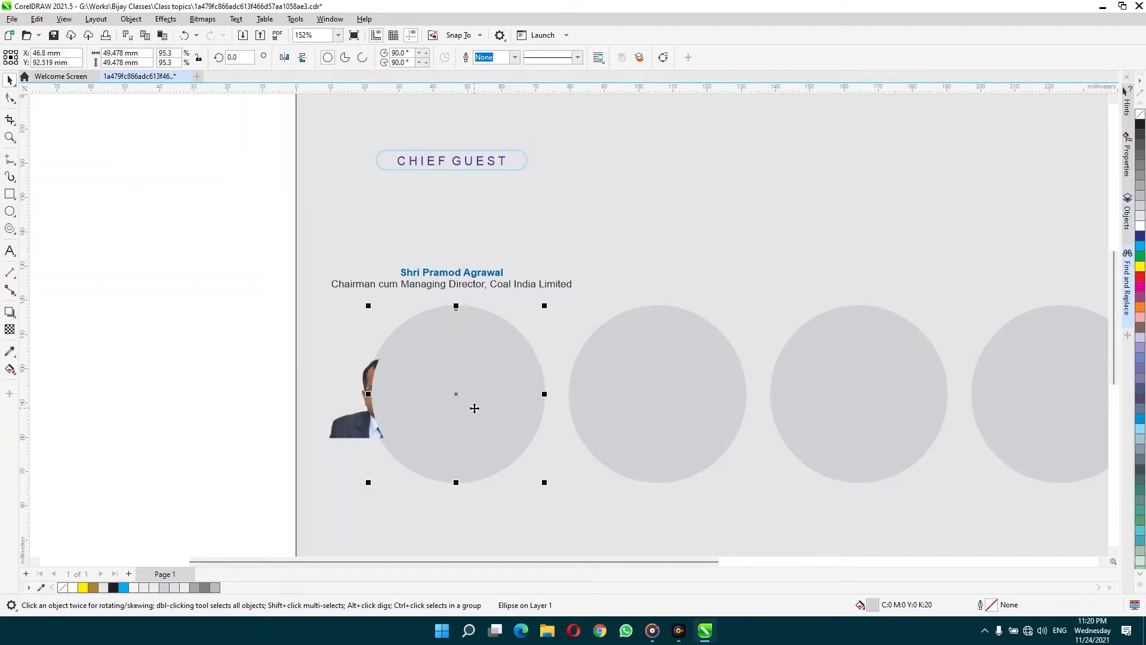
# Tint the inner circle's fill with cyan and grey to C9 M0 Y0 K23, and bring the portrait in front of it
pyautogui.keyDown('ctrl'); pyautogui.click(1141, 249); pyautogui.keyUp('ctrl')
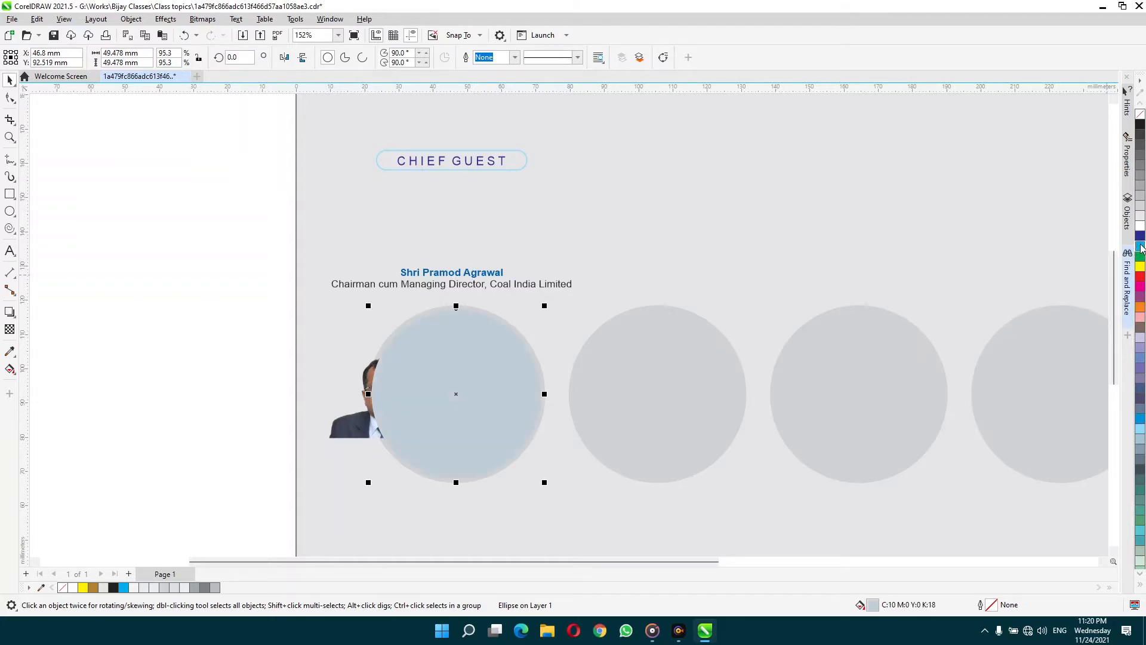
pyautogui.keyDown('ctrl'); pyautogui.click(1138, 155); pyautogui.keyUp('ctrl')
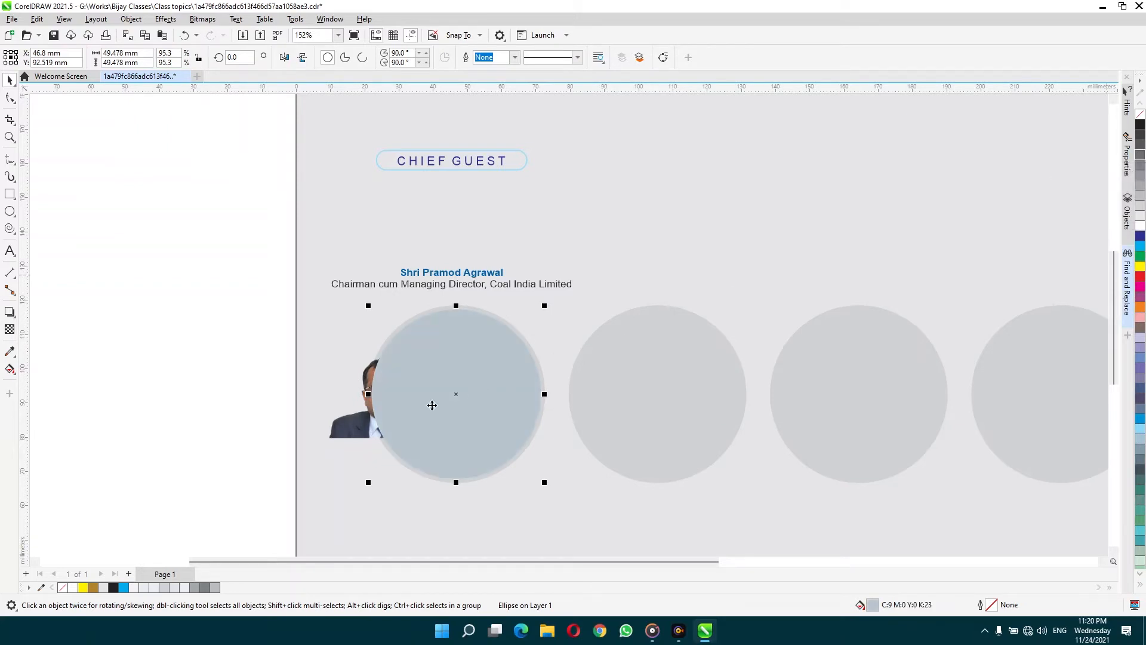
pyautogui.click(349, 428)
pyautogui.hotkey('shift', 'pageup')
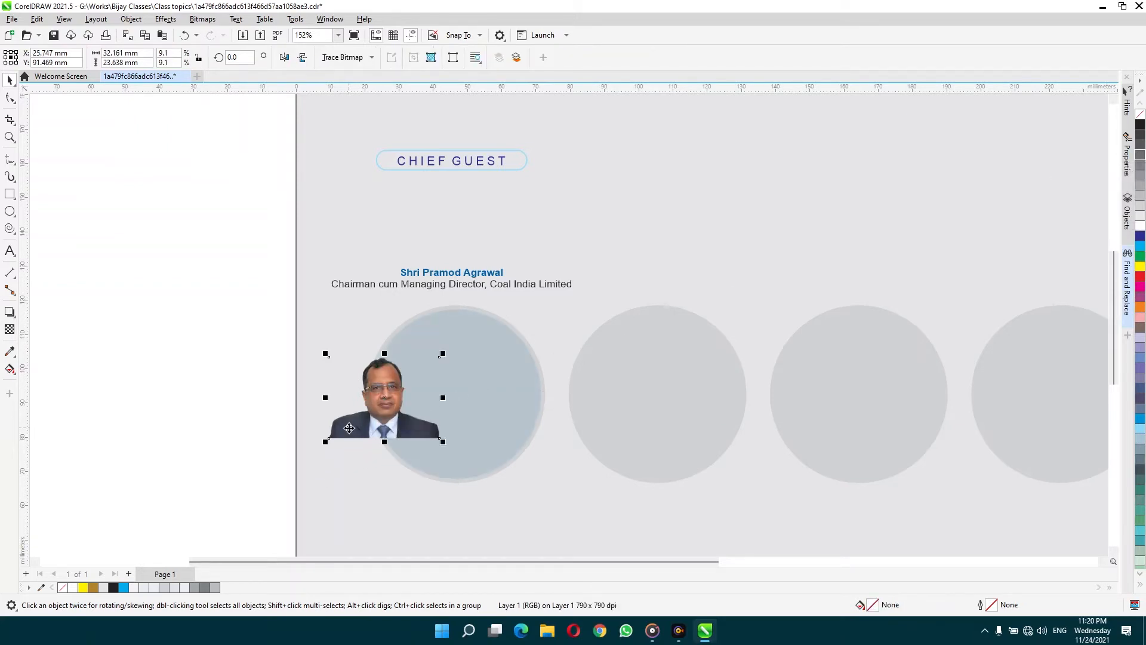
# Enlarge the Chief Guest portrait proportionally to about 66 × 48.5 mm and position it over the first circle
pyautogui.moveTo(391, 410); pyautogui.dragTo(378, 333)
pyautogui.moveTo(430, 365); pyautogui.dragTo(583, 503)
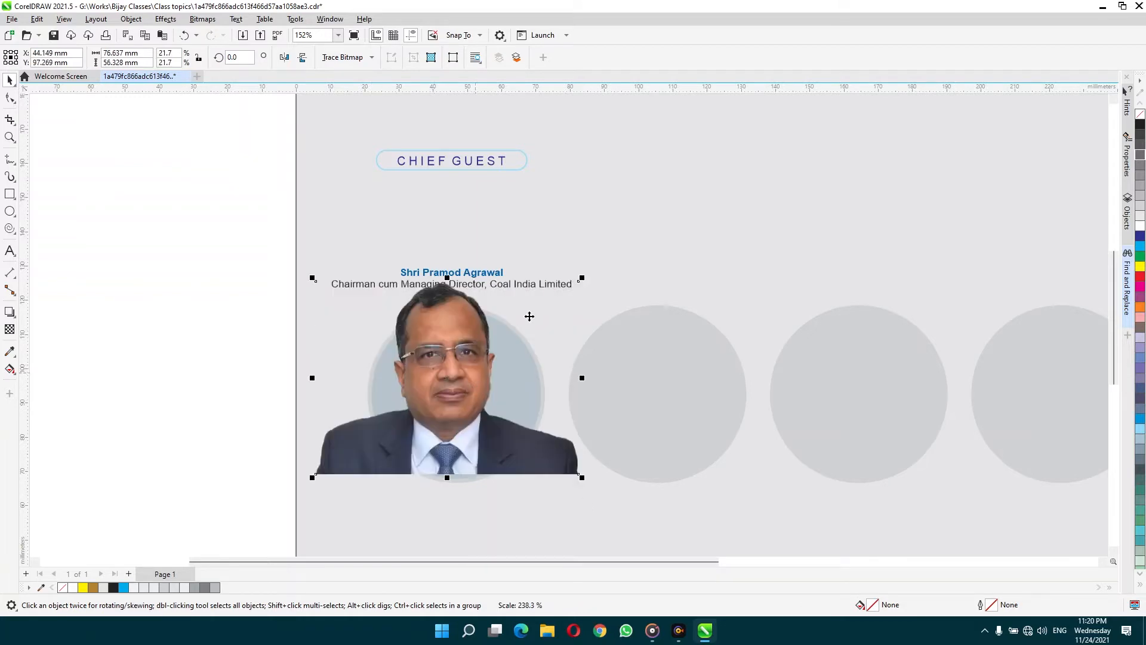
pyautogui.moveTo(583, 278); pyautogui.dragTo(546, 313)
pyautogui.moveTo(442, 355); pyautogui.dragTo(464, 365)
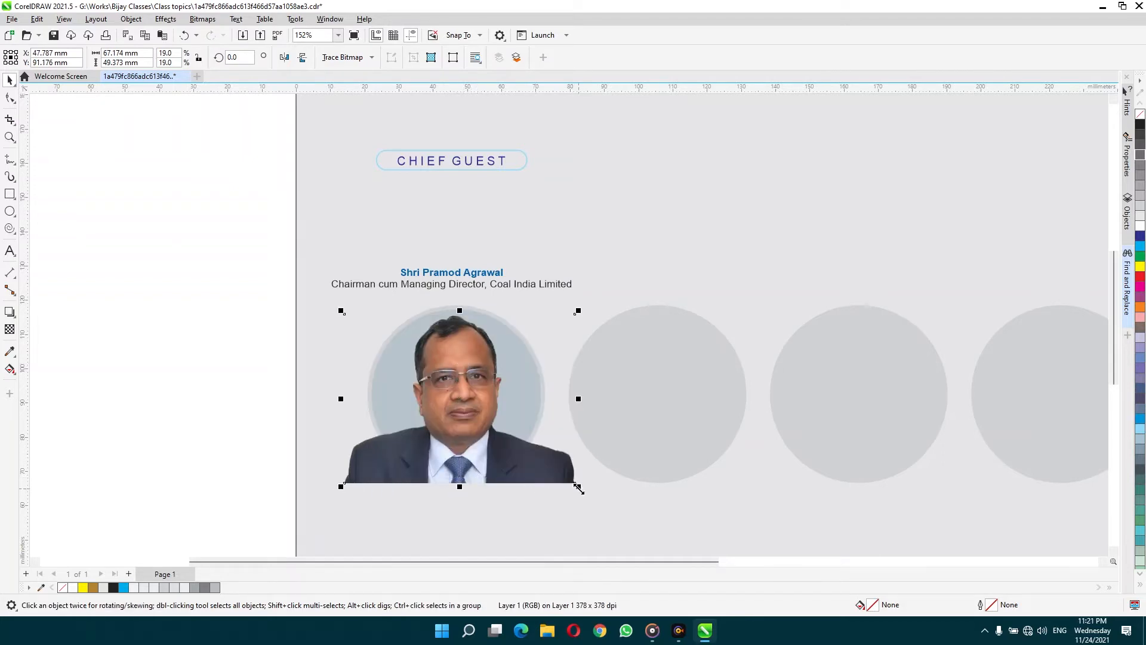
pyautogui.moveTo(578, 487)
pyautogui.mouseDown()
pyautogui.moveTo(557, 471)
pyautogui.moveTo(581, 488)
pyautogui.mouseUp()
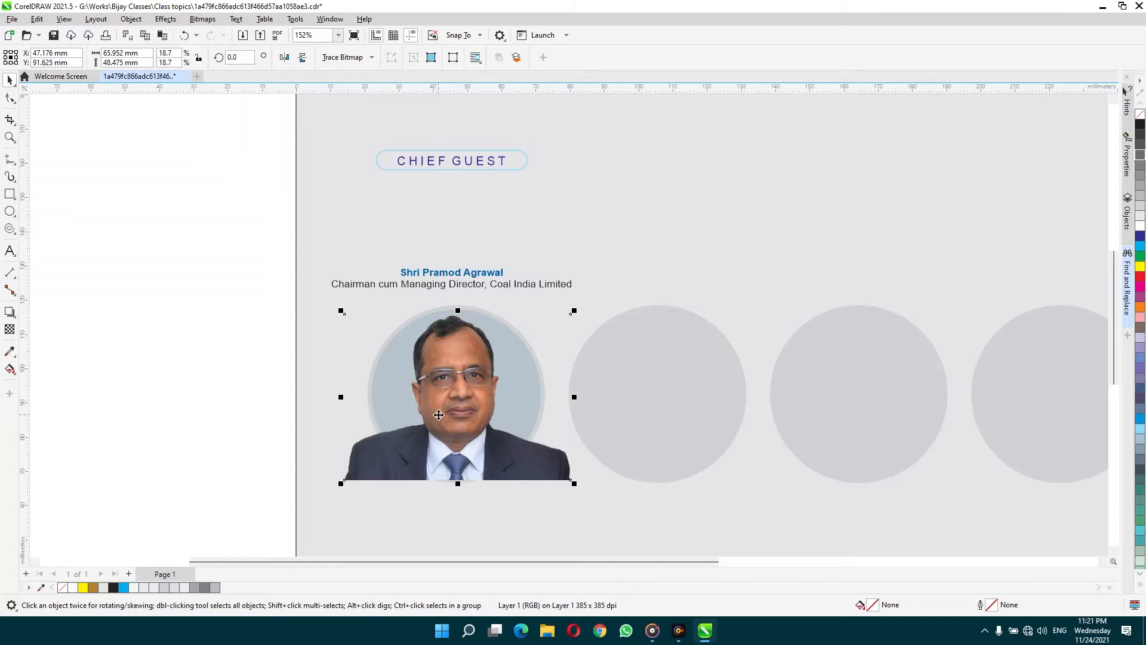
# Send the portrait to the back and PowerClip it inside the blue-grey inner circle
pyautogui.hotkey('shift', 'pagedown')
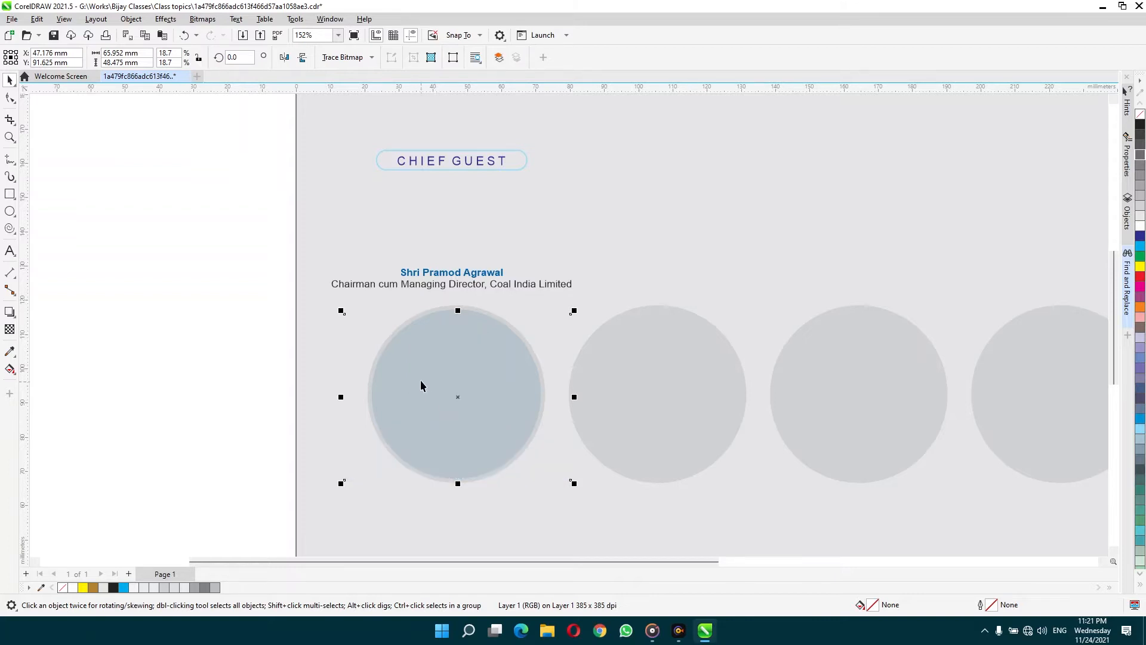
pyautogui.click(127, 19)
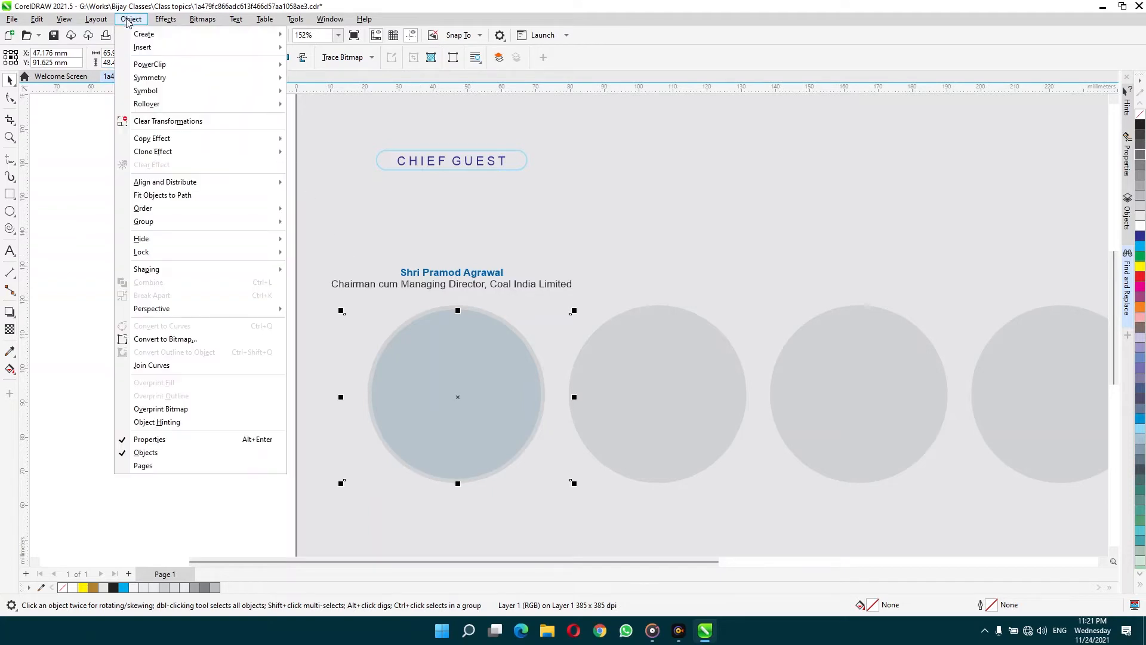
pyautogui.moveTo(127, 38)
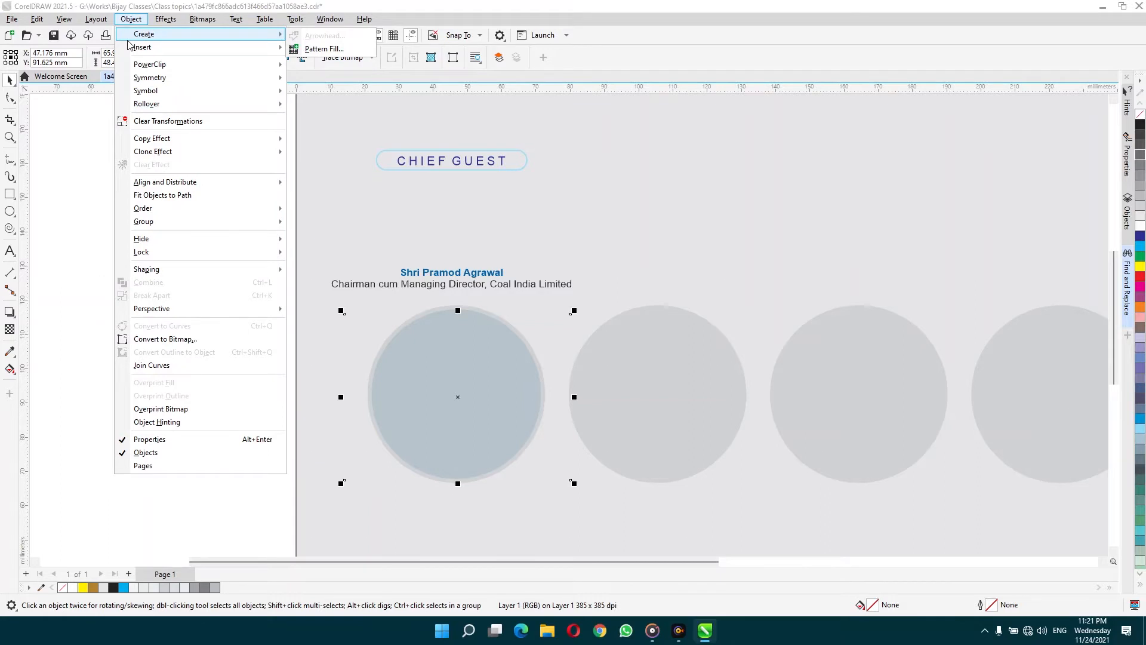
pyautogui.moveTo(151, 65)
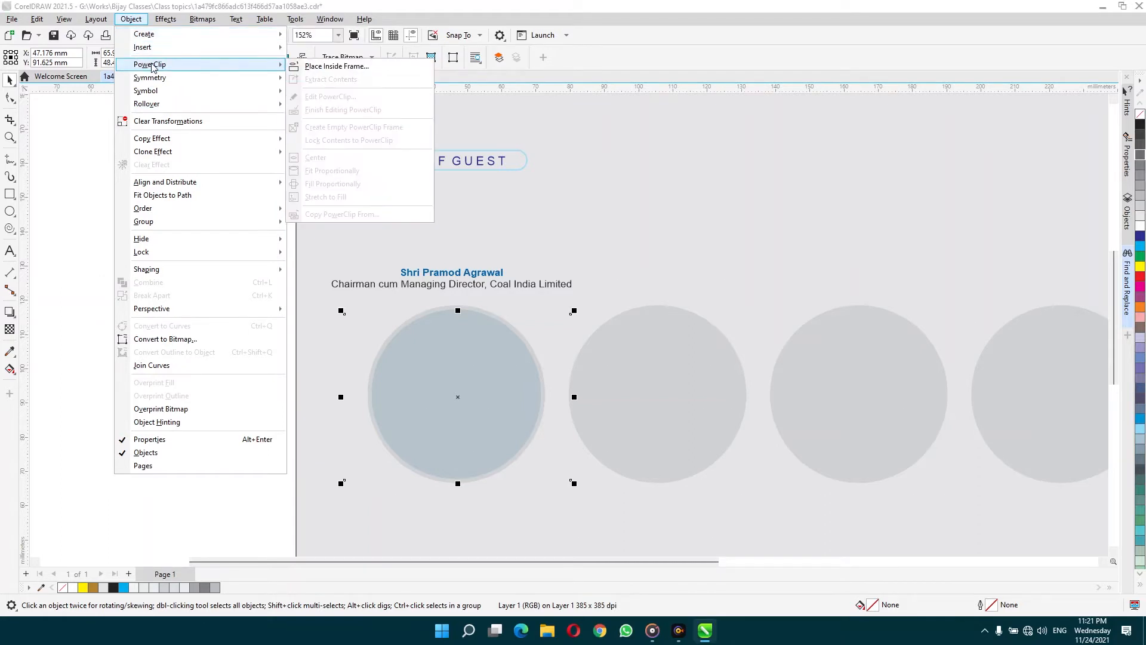
pyautogui.click(334, 66)
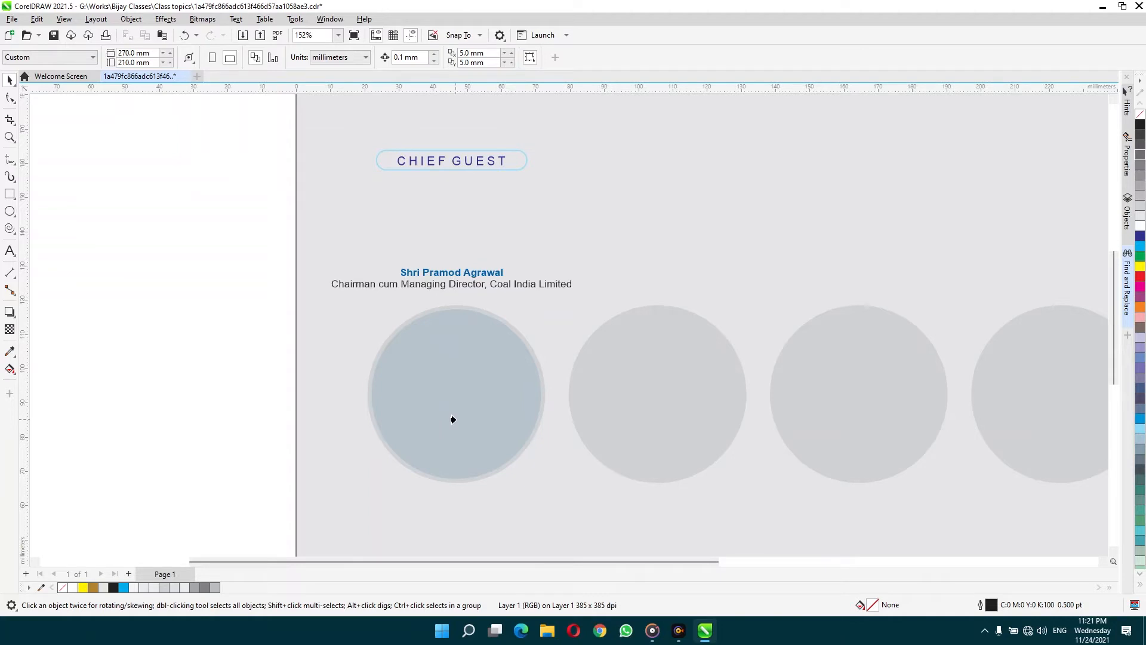
pyautogui.moveTo(452, 419); pyautogui.dragTo(455, 420)
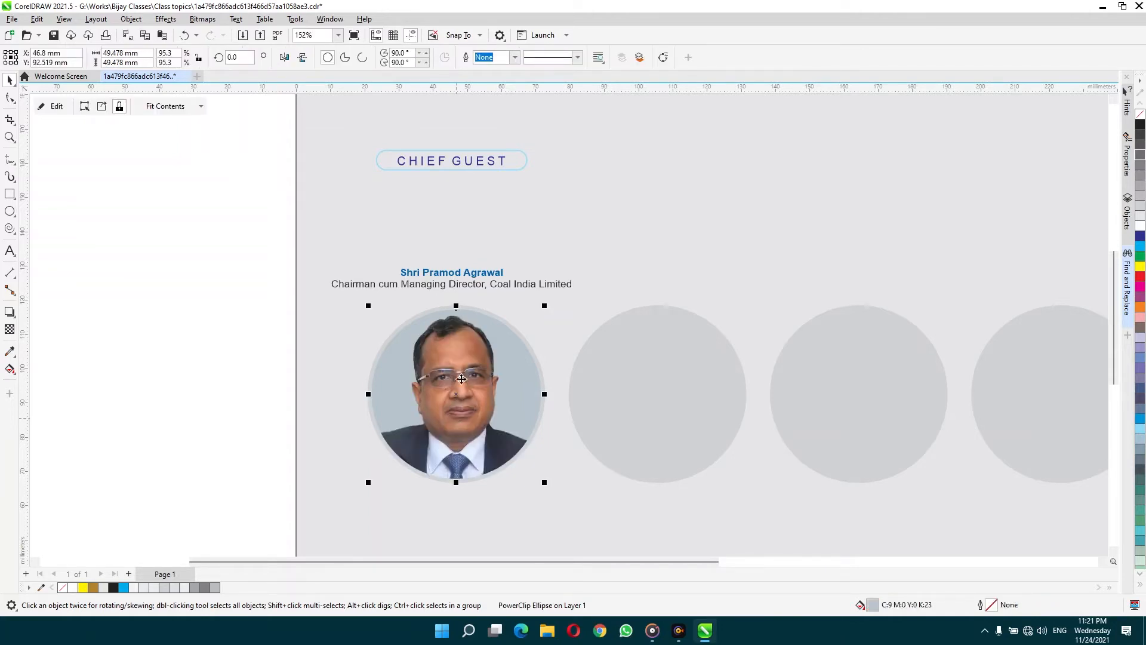
# Left-align the Chief Guest's name and designation text and set its size to 11 pt
pyautogui.click(423, 286)
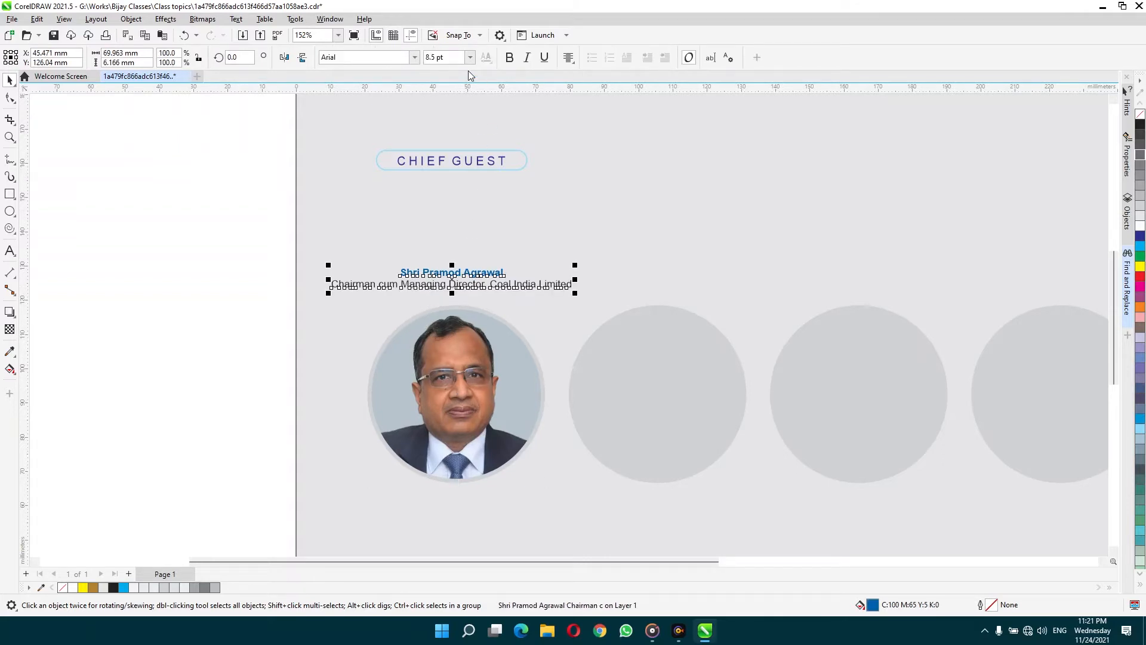
pyautogui.click(568, 58)
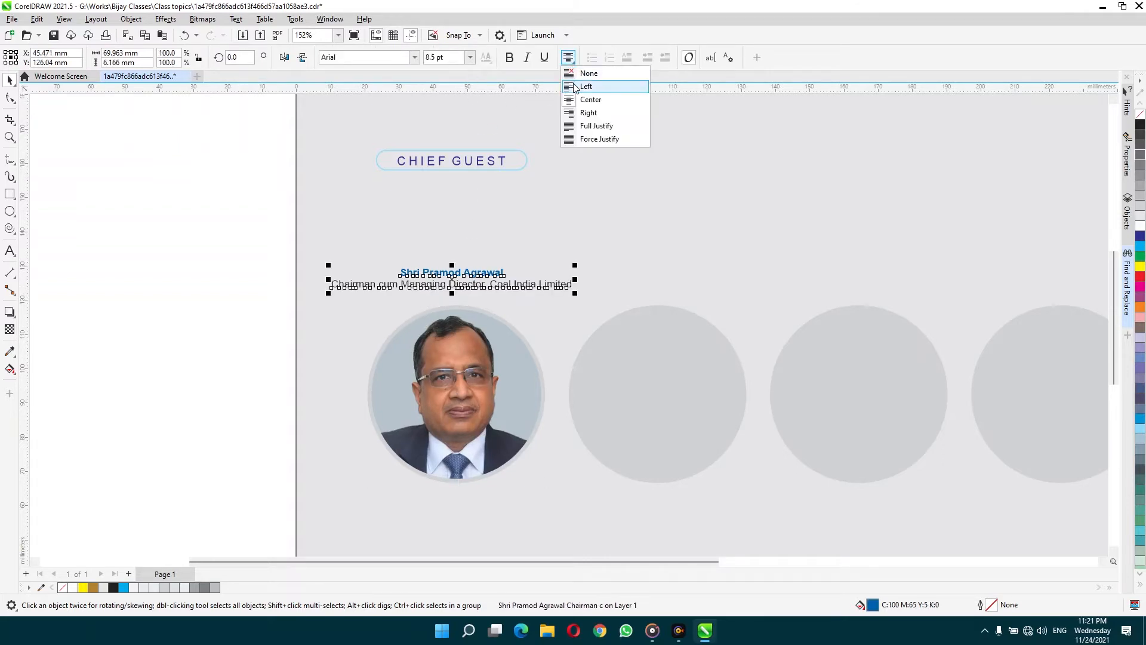
pyautogui.click(576, 88)
pyautogui.click(444, 57)
pyautogui.write('11')
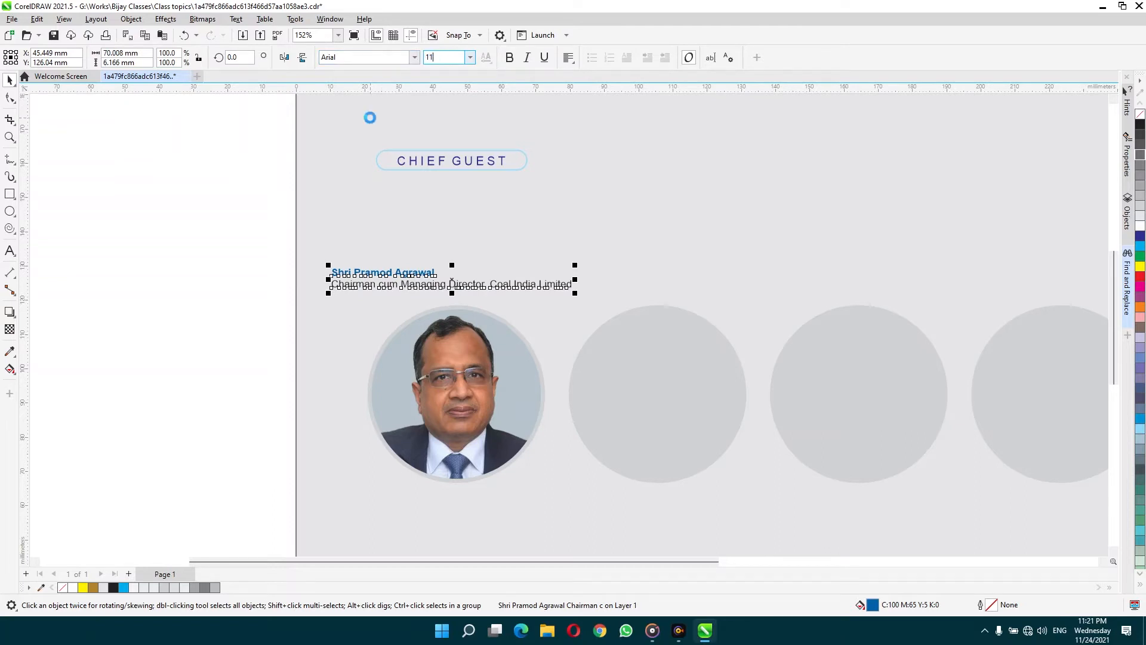
pyautogui.press('Return')
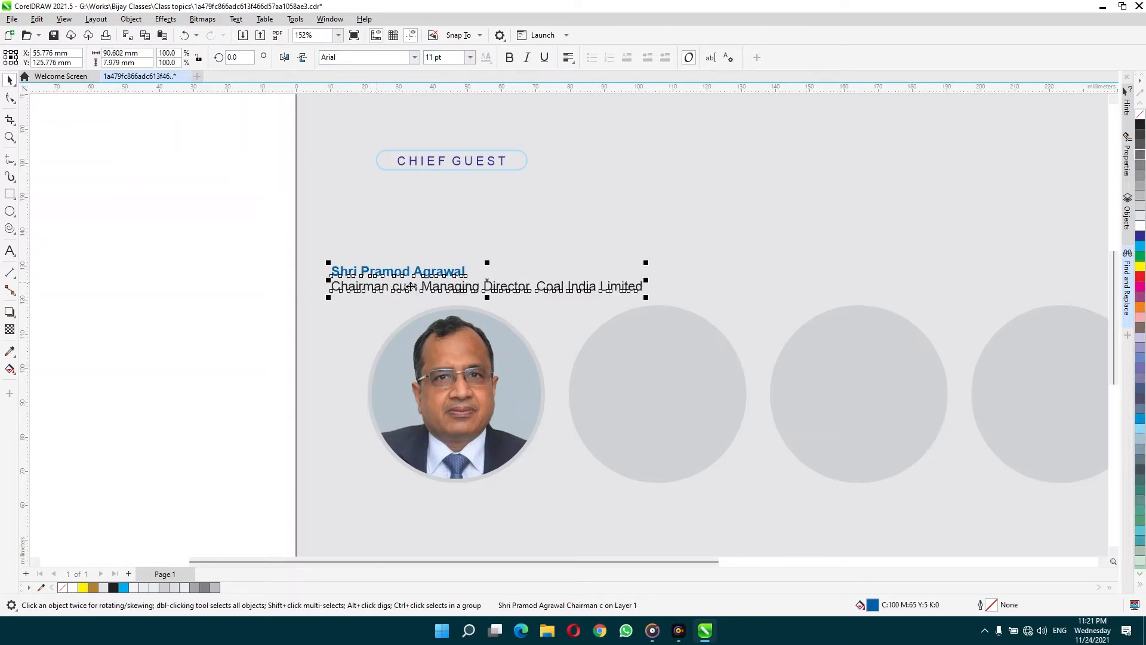
# Move the CHIEF GUEST wording out of the rounded label onto a new line between the guest's name and designation
pyautogui.doubleClick(479, 292)
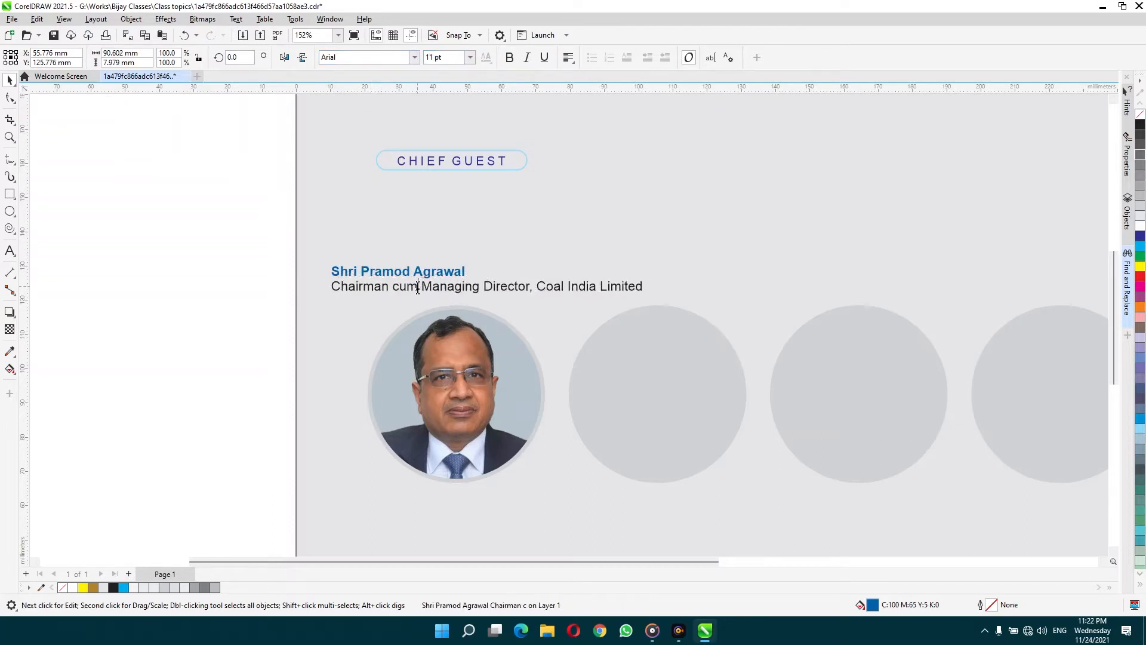
pyautogui.click(437, 173)
pyautogui.press('Escape')
pyautogui.press('Delete')
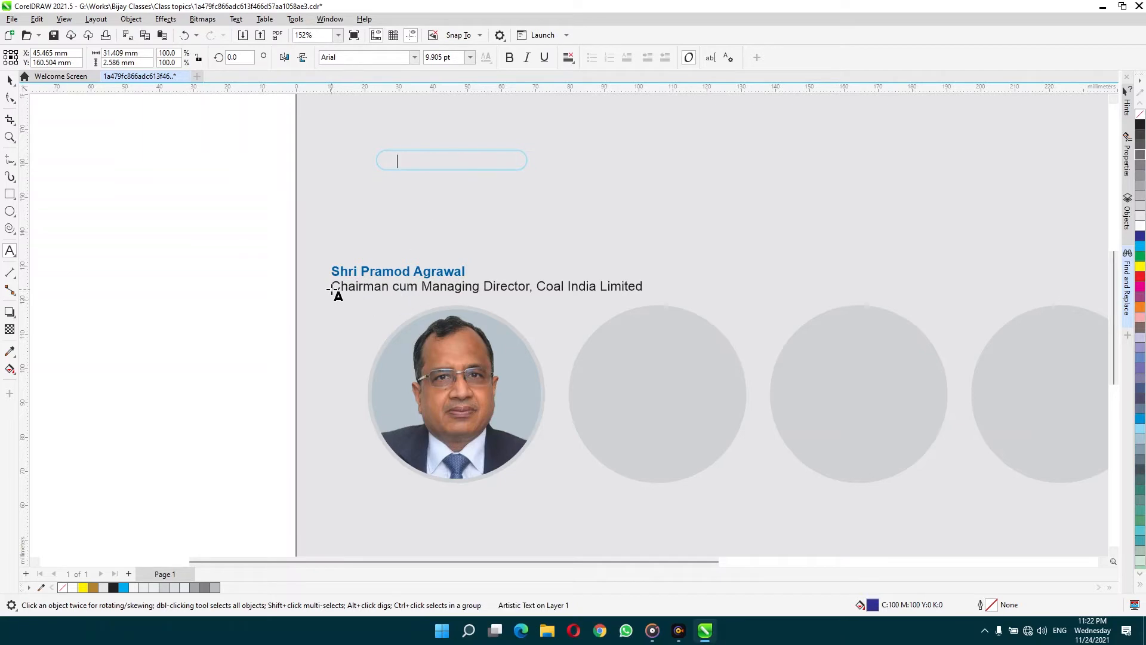
pyautogui.click(335, 290)
pyautogui.press('Return')
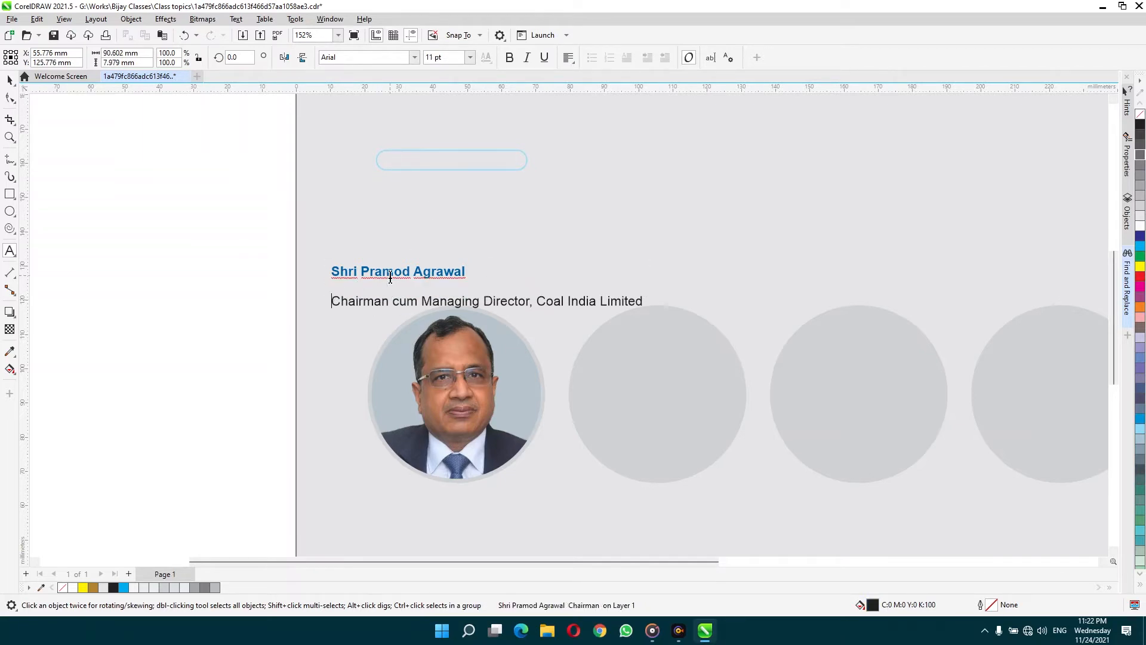
pyautogui.hotkey('ctrl', 'v')
pyautogui.press('Escape')
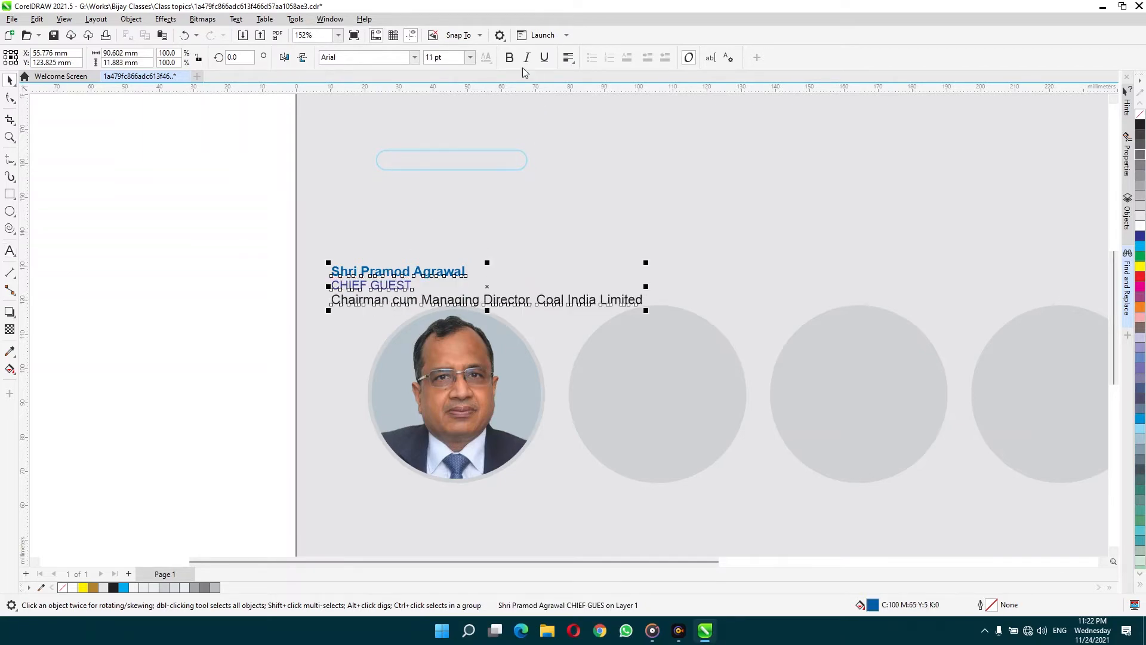
# Format the whole caption as regular-weight Arial at 11 pt with a black fill
pyautogui.click(427, 58)
pyautogui.press('Return')
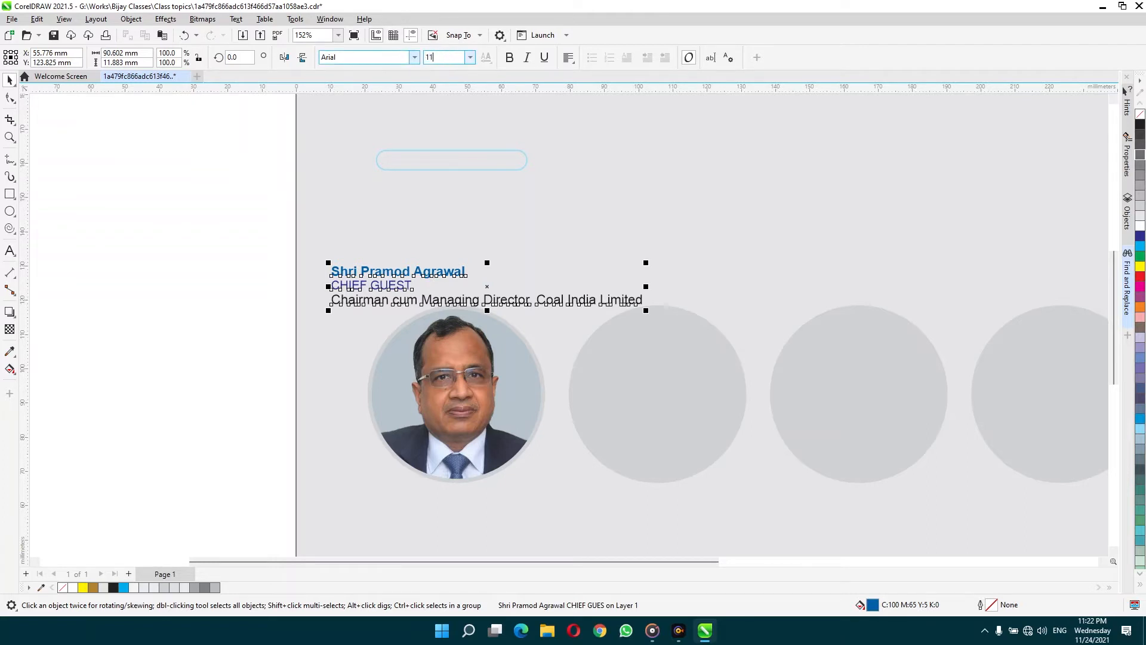
pyautogui.click(414, 57)
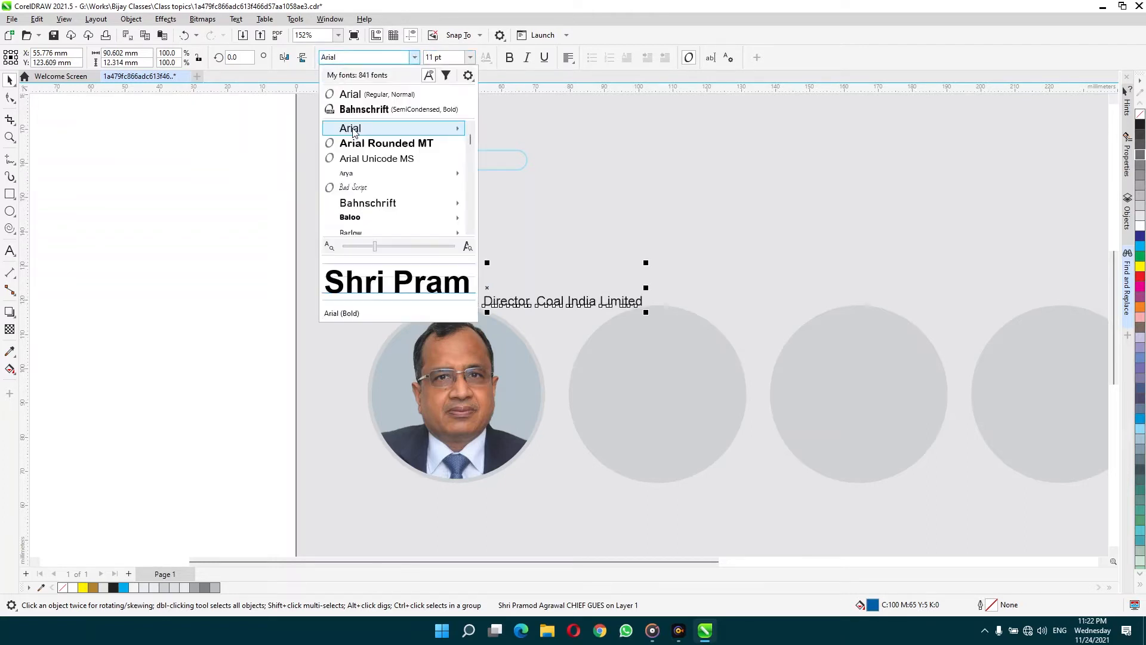
pyautogui.click(353, 132)
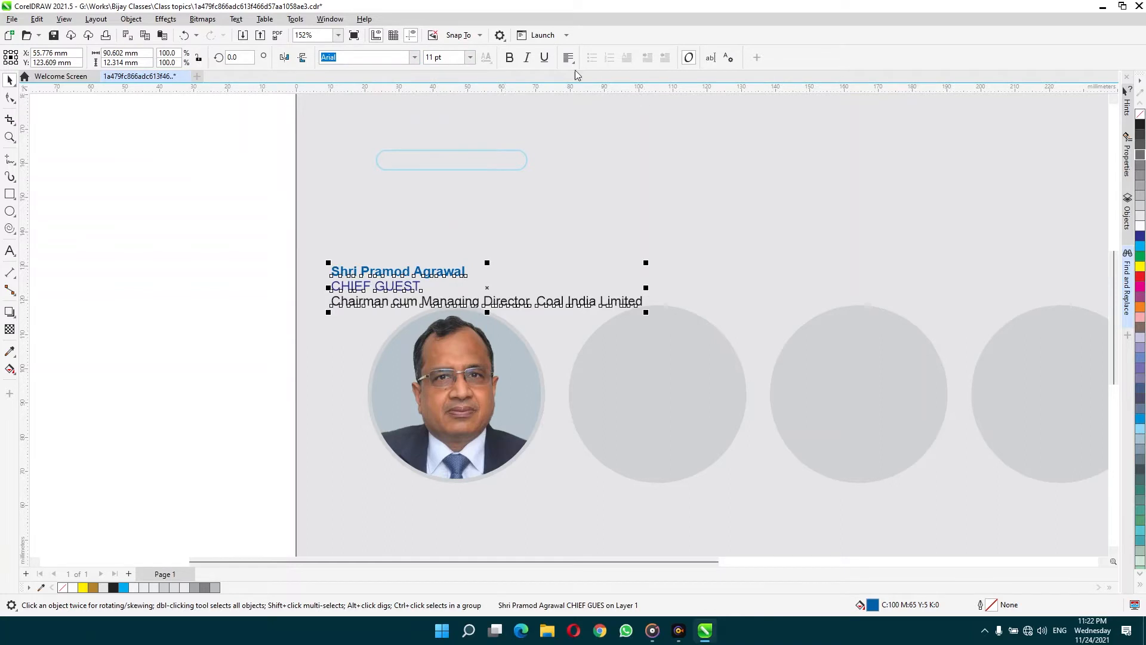
pyautogui.click(510, 59)
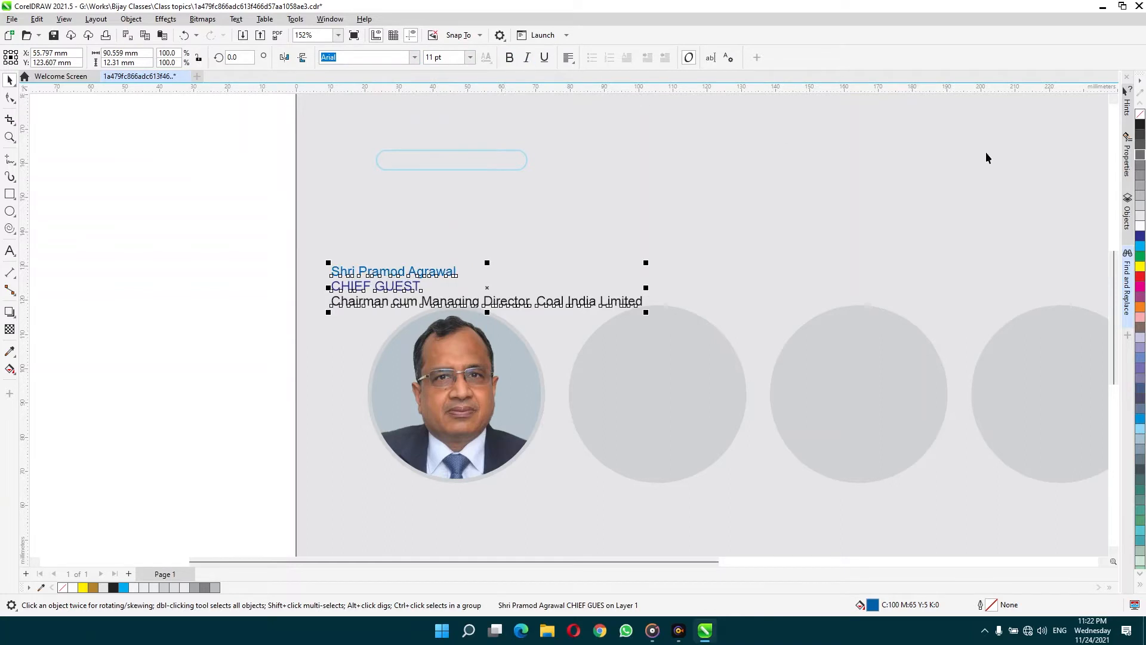
pyautogui.click(1141, 124)
pyautogui.click(211, 278)
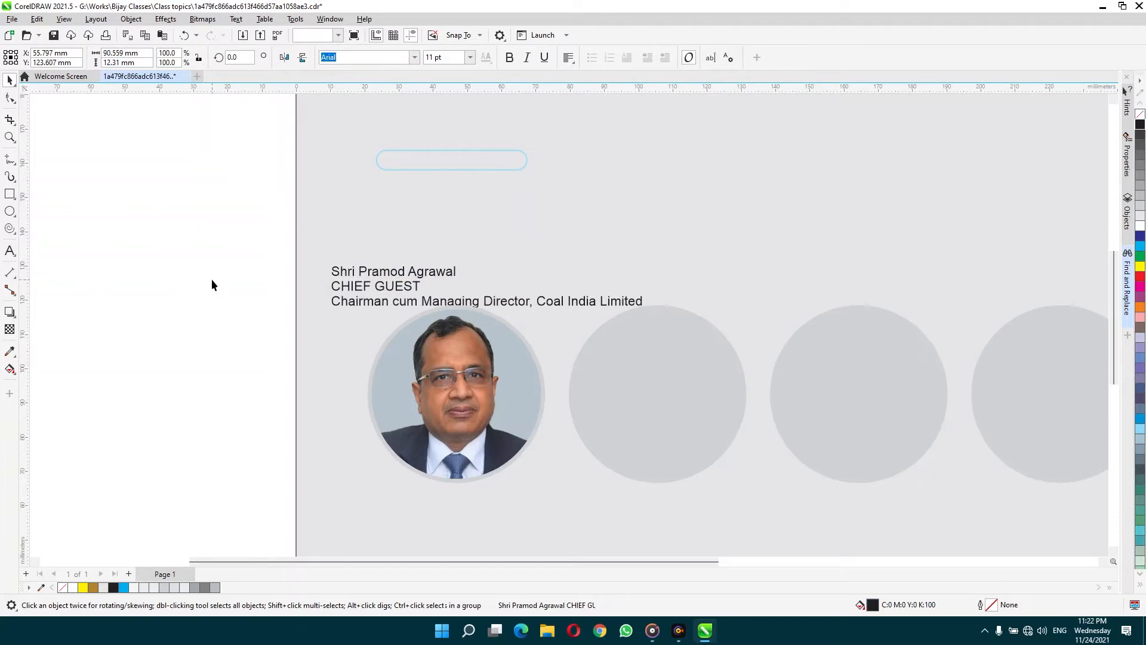
# Format only the guest's name line in Bahnschrift SemiCondensed Bold at 22 pt
pyautogui.click(399, 276)
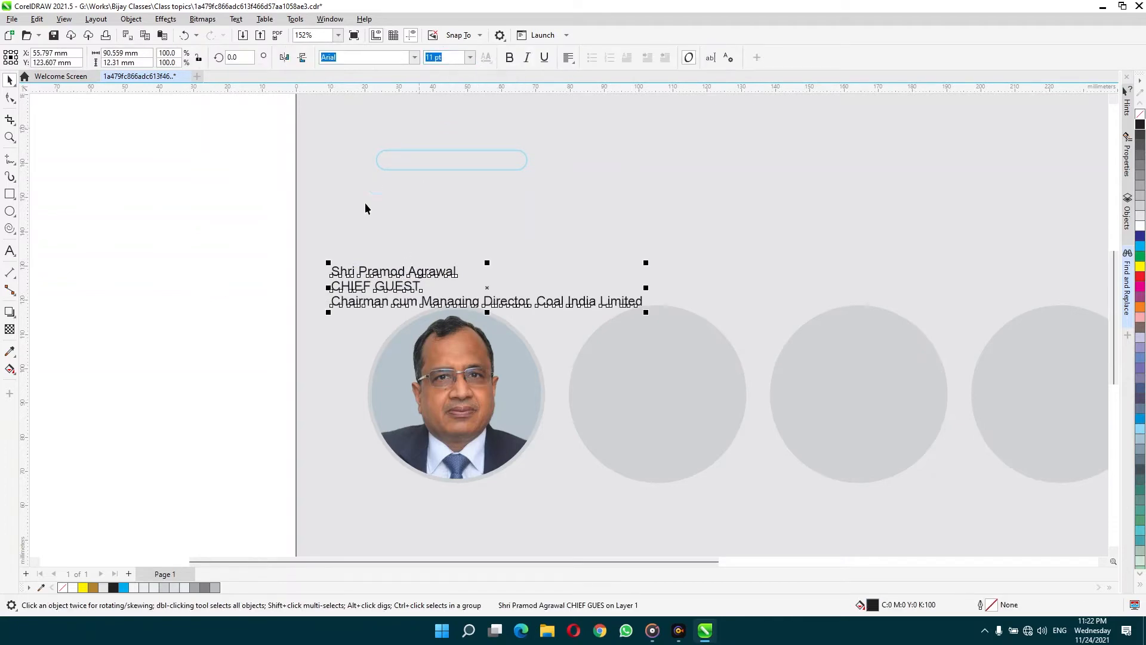
pyautogui.doubleClick(360, 270)
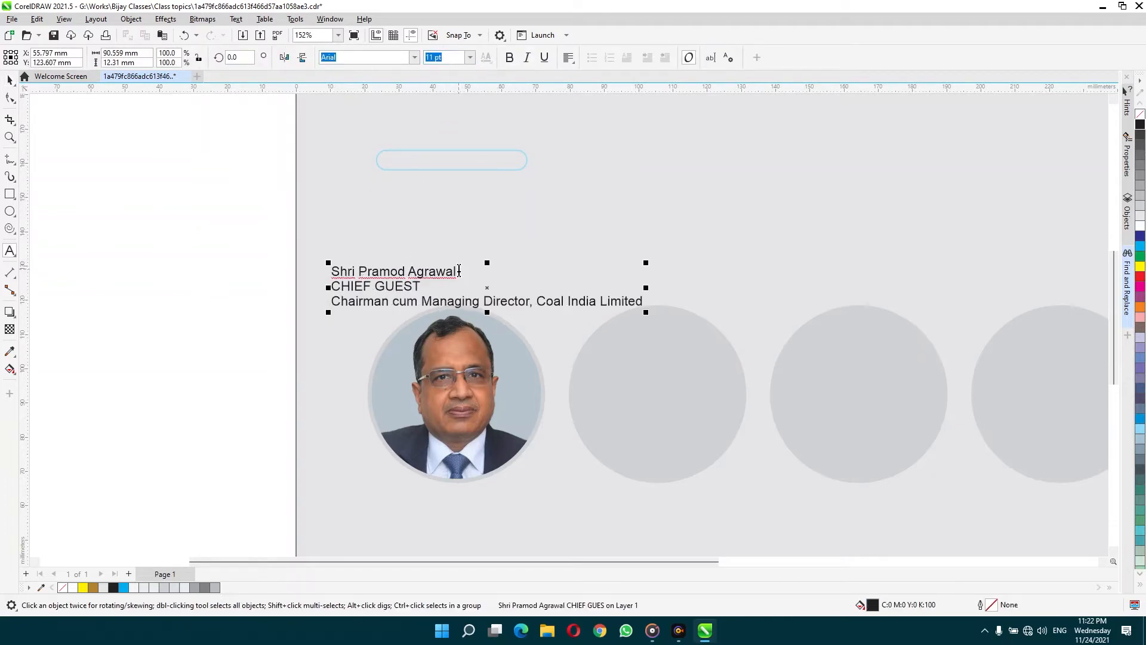
pyautogui.moveTo(459, 272); pyautogui.dragTo(329, 272)
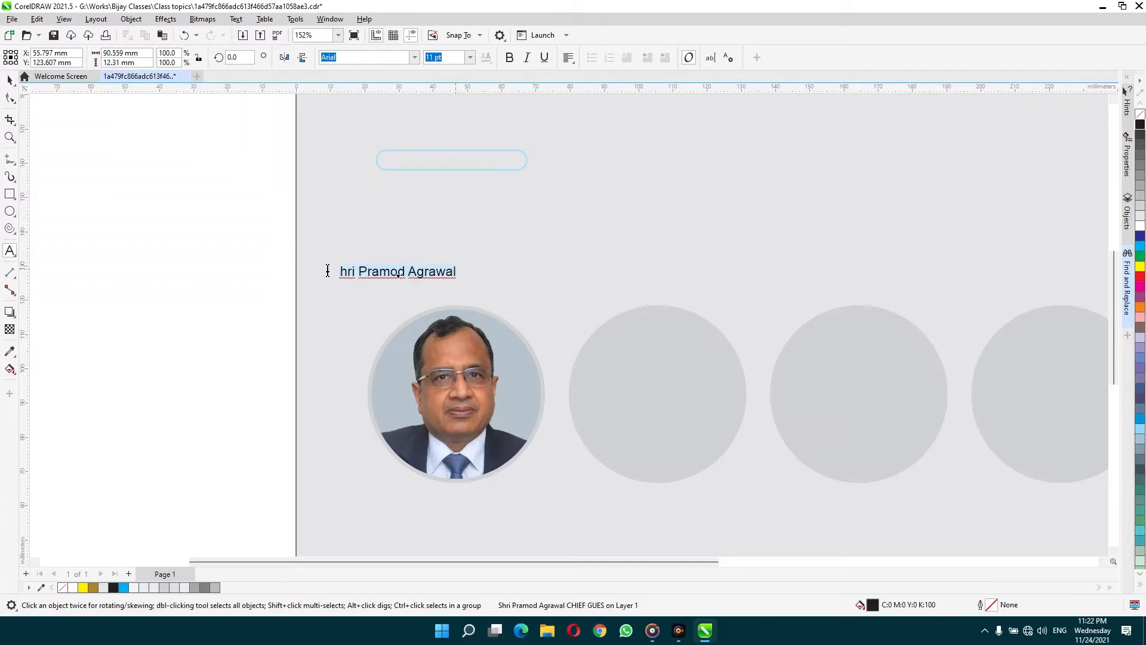
pyautogui.click(414, 57)
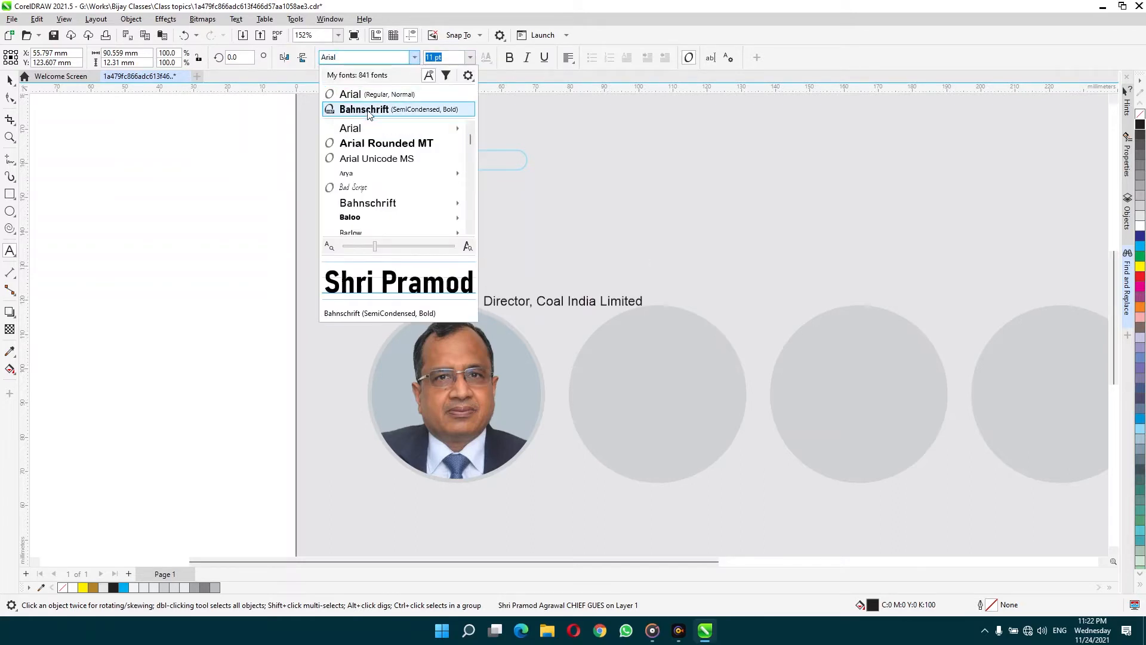
pyautogui.click(440, 111)
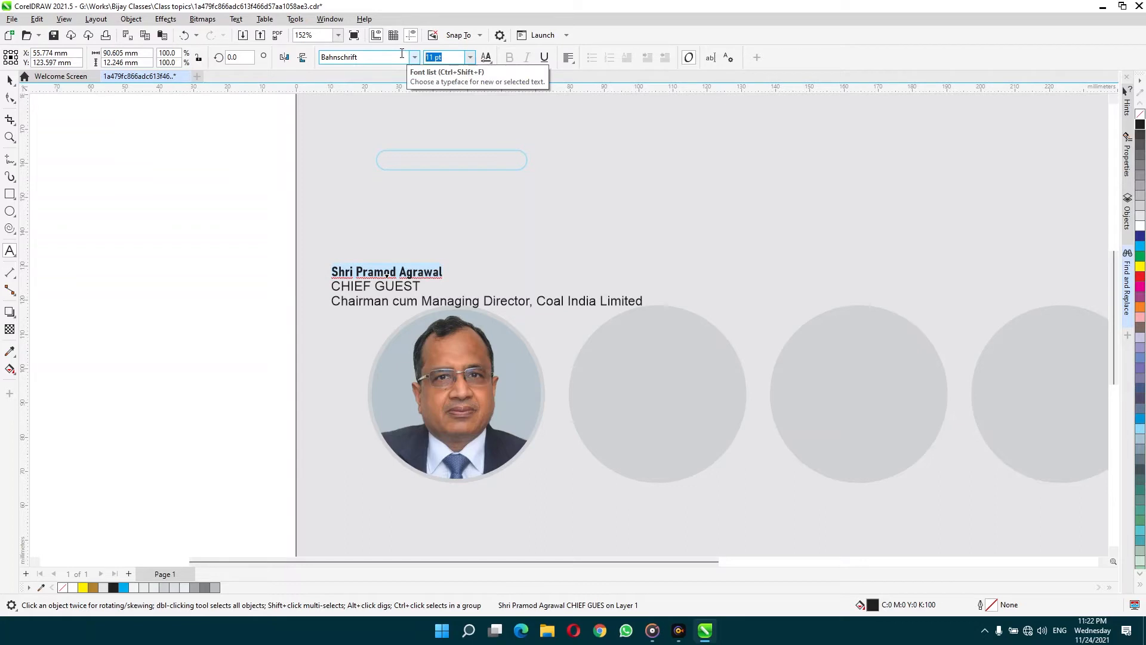
pyautogui.write('28')
pyautogui.press('Return')
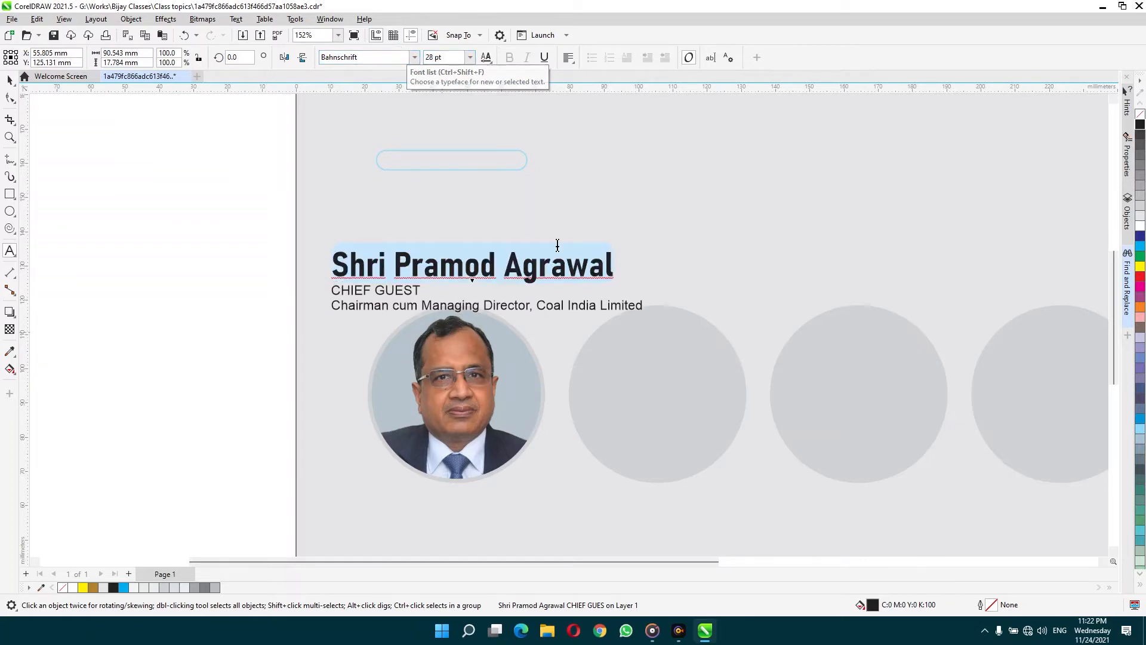
pyautogui.click(449, 57)
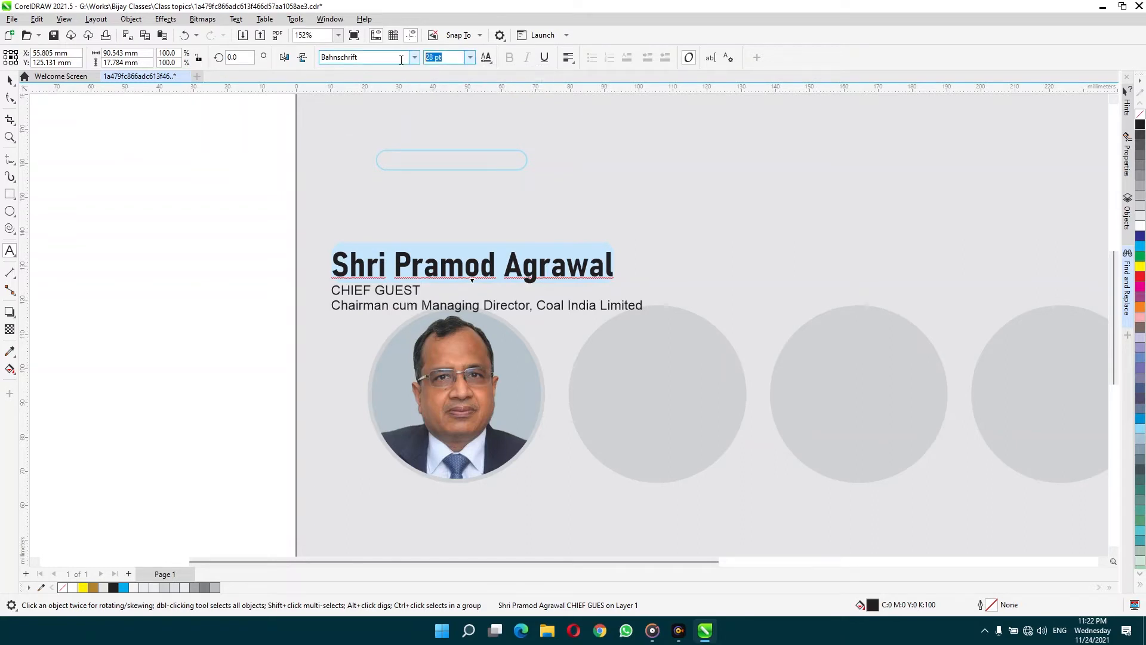
pyautogui.write('22')
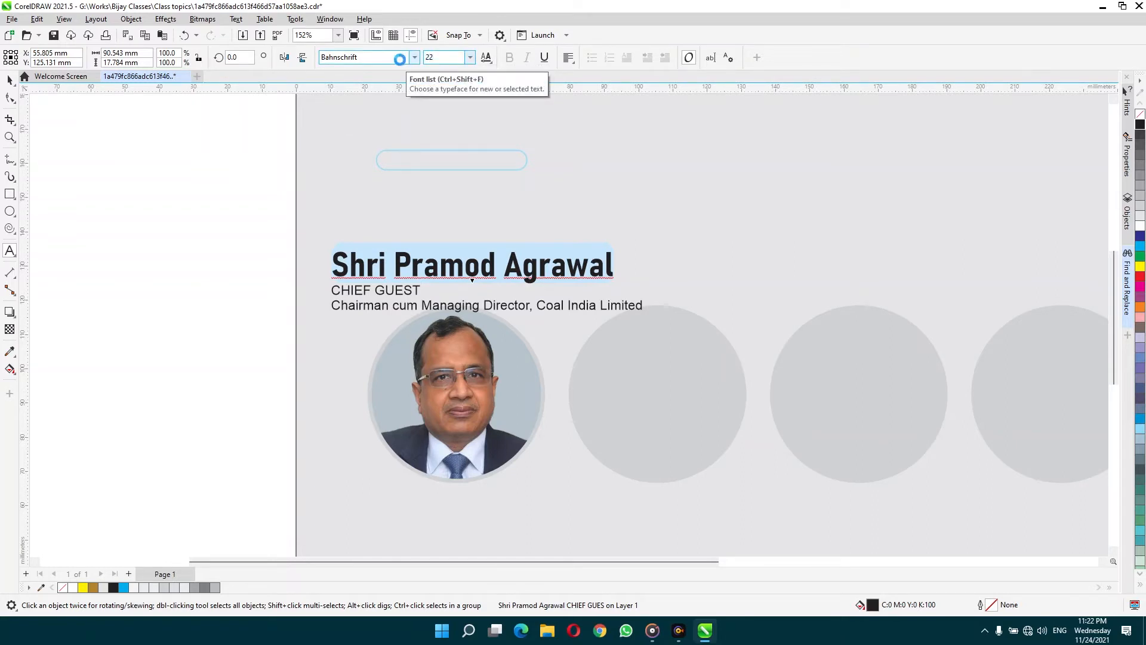
pyautogui.press('Return')
# Put "Coal India Limited" on its own line without the preceding comma, and undo a trial centring of the text
pyautogui.click(533, 305)
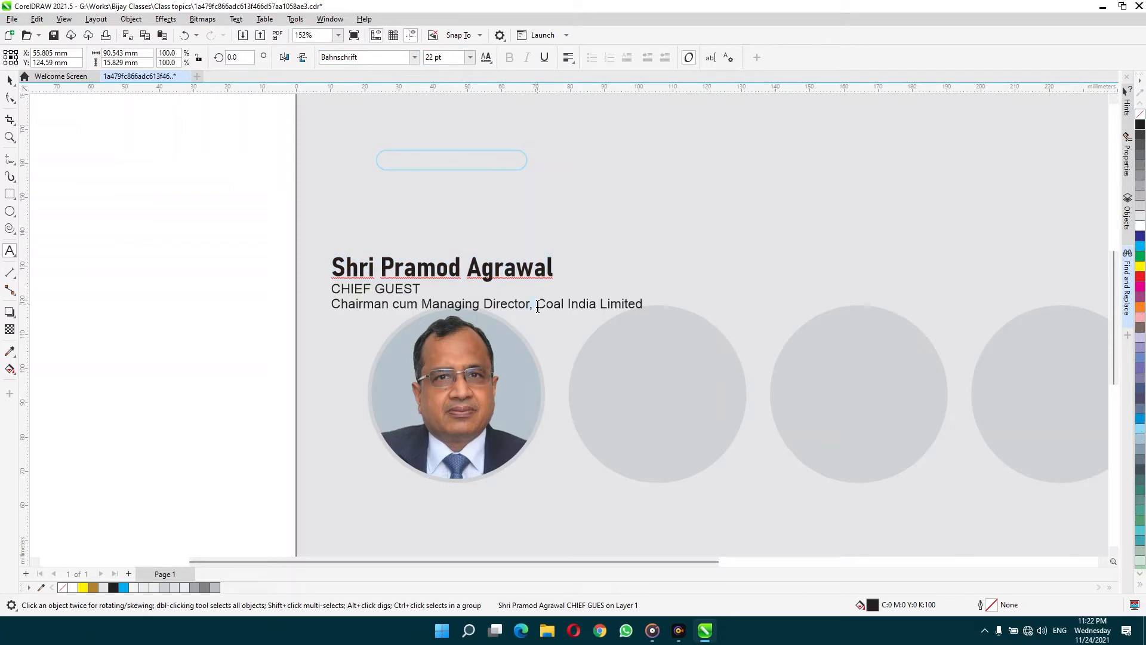
pyautogui.press('Return')
pyautogui.hotkey('ctrl', 'e')
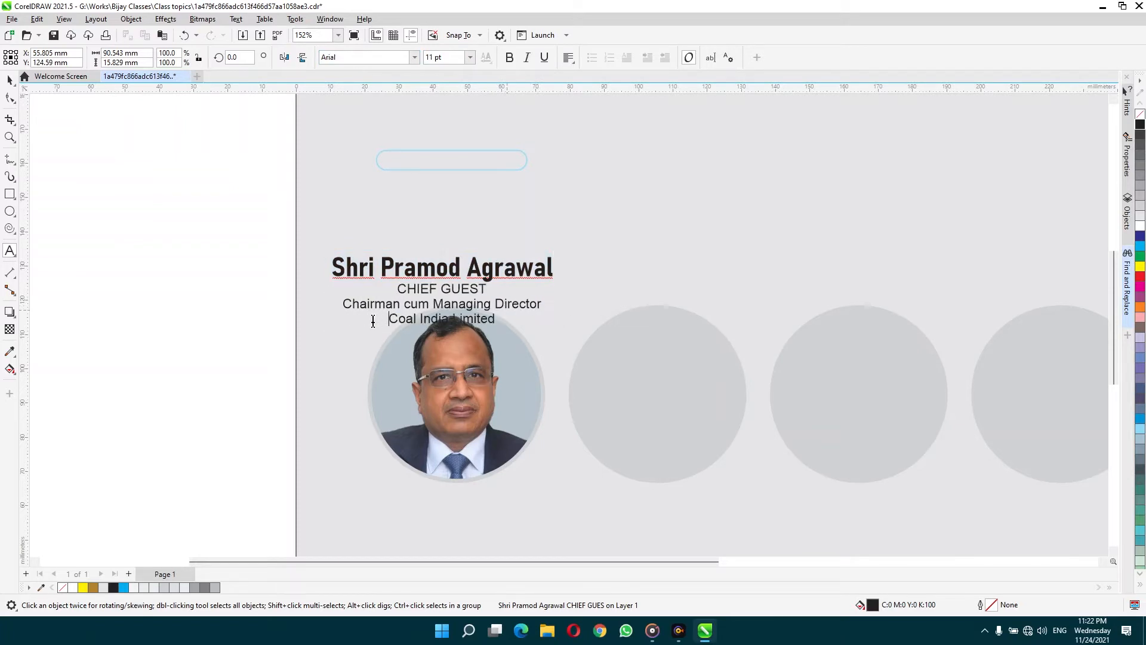
pyautogui.hotkey('ctrl', 'z')
pyautogui.hotkey('ctrl', 'space')
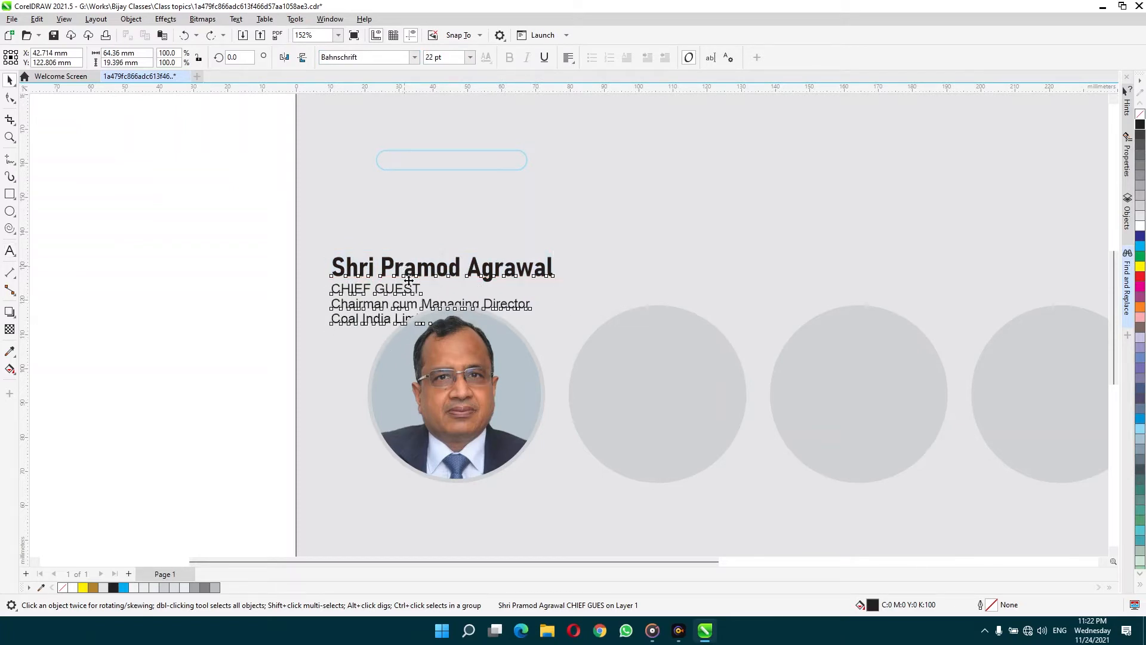
# Move the caption directly below the first portrait circle and scale it down to about 53 mm wide
pyautogui.moveTo(408, 271); pyautogui.dragTo(428, 506)
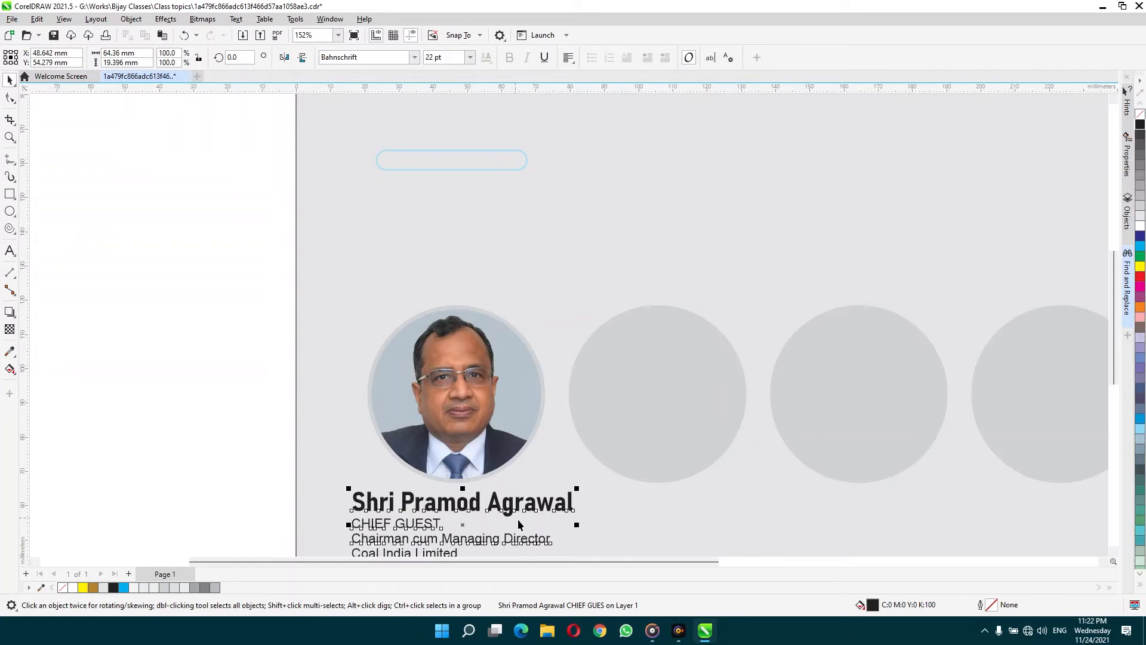
pyautogui.moveTo(576, 488); pyautogui.dragTo(557, 484)
pyautogui.moveTo(486, 512); pyautogui.dragTo(481, 506)
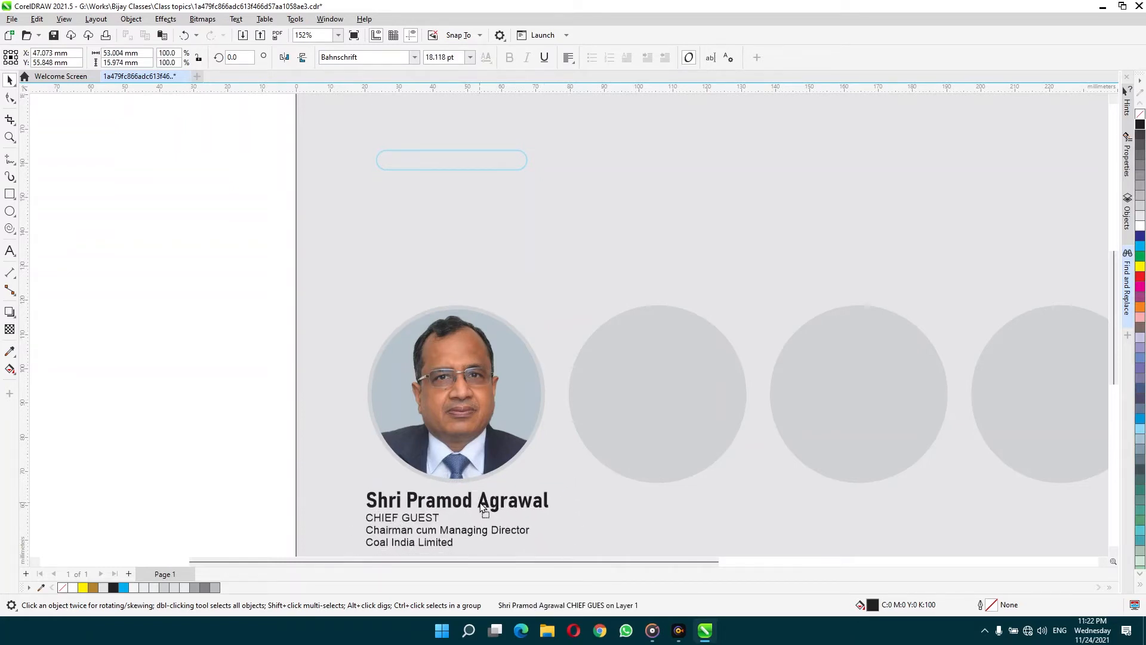
# Delete the empty blue-outlined rounded frame above the first portrait
pyautogui.click(248, 467)
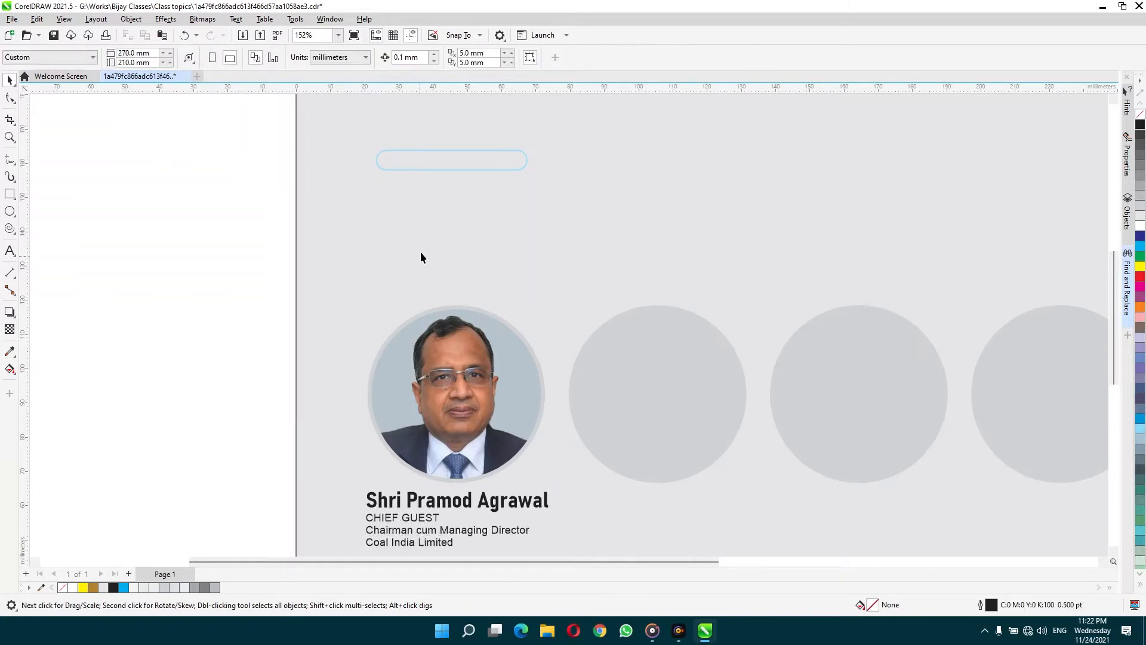
pyautogui.click(437, 164)
pyautogui.press('Delete')
pyautogui.press('F4')
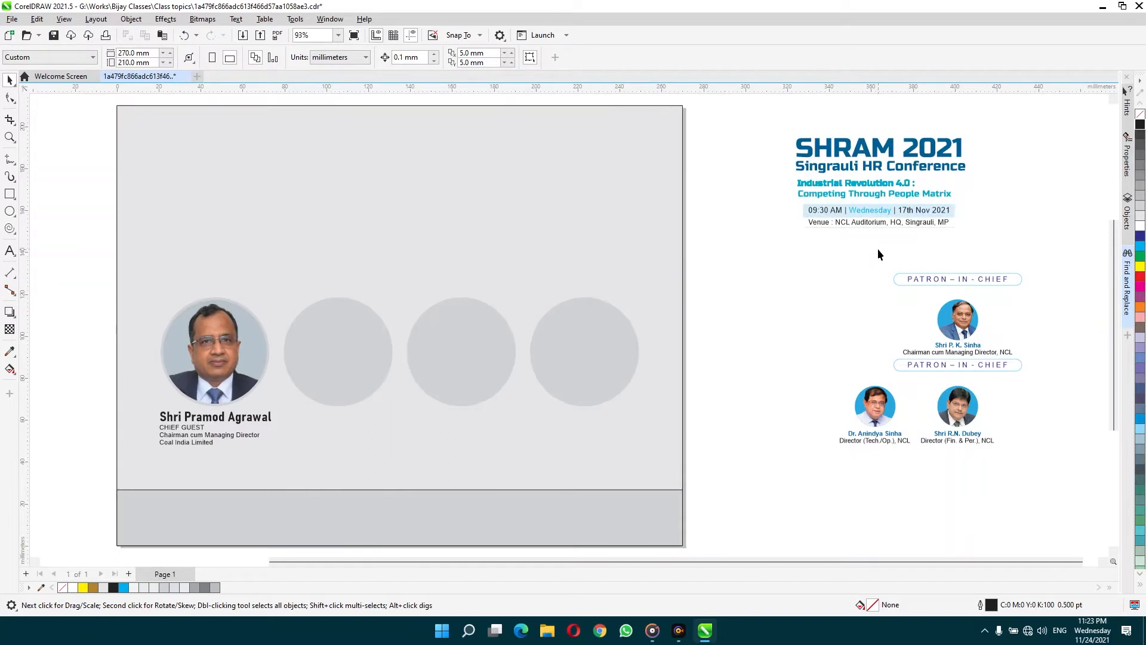
# Move the first "PATRON – IN - CHIEF" label with its portrait and caption onto the page, above the second circle
pyautogui.moveTo(877, 248); pyautogui.dragTo(1024, 358)
pyautogui.moveTo(918, 320); pyautogui.dragTo(297, 252)
pyautogui.press('z')
pyautogui.moveTo(72, 165); pyautogui.dragTo(670, 484)
pyautogui.click(142, 193)
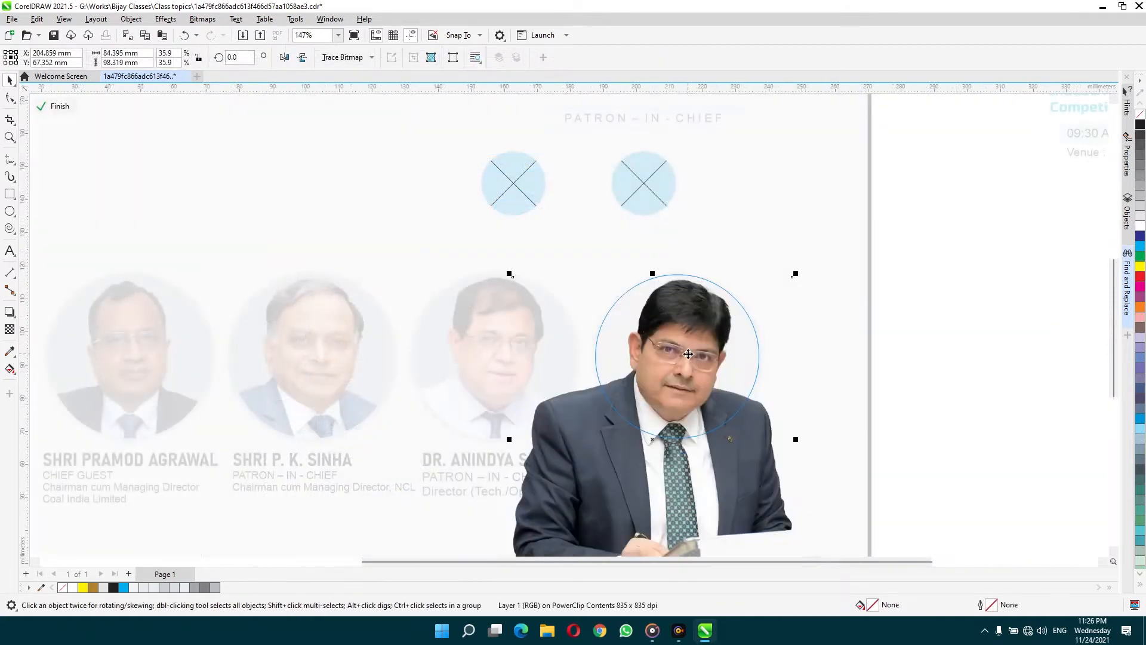
# Adjust the photo's position slightly inside the fourth portrait circle and finish editing the PowerClip contents
pyautogui.moveTo(688, 354); pyautogui.dragTo(687, 351)
pyautogui.keyDown('ctrl'); pyautogui.click(828, 317); pyautogui.keyUp('ctrl')
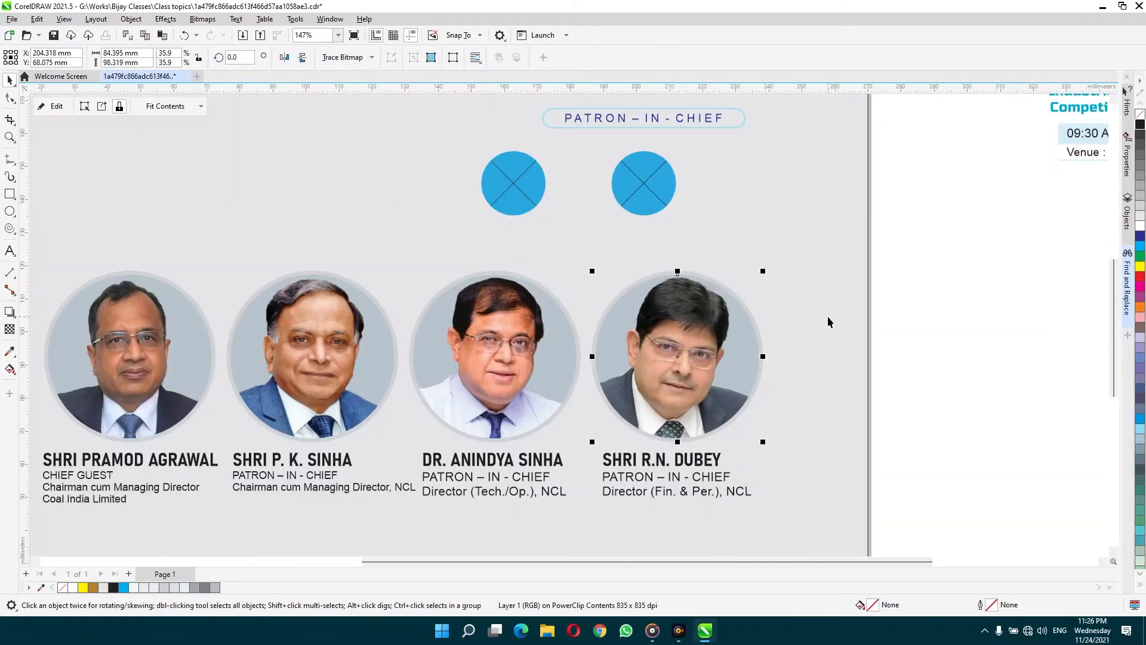
pyautogui.click(915, 331)
# Delete the two empty blue circles and the leftover "PATRON – IN - CHIEF" label above the portraits
pyautogui.click(657, 201)
pyautogui.press('Delete')
pyautogui.click(515, 190)
pyautogui.press('Delete')
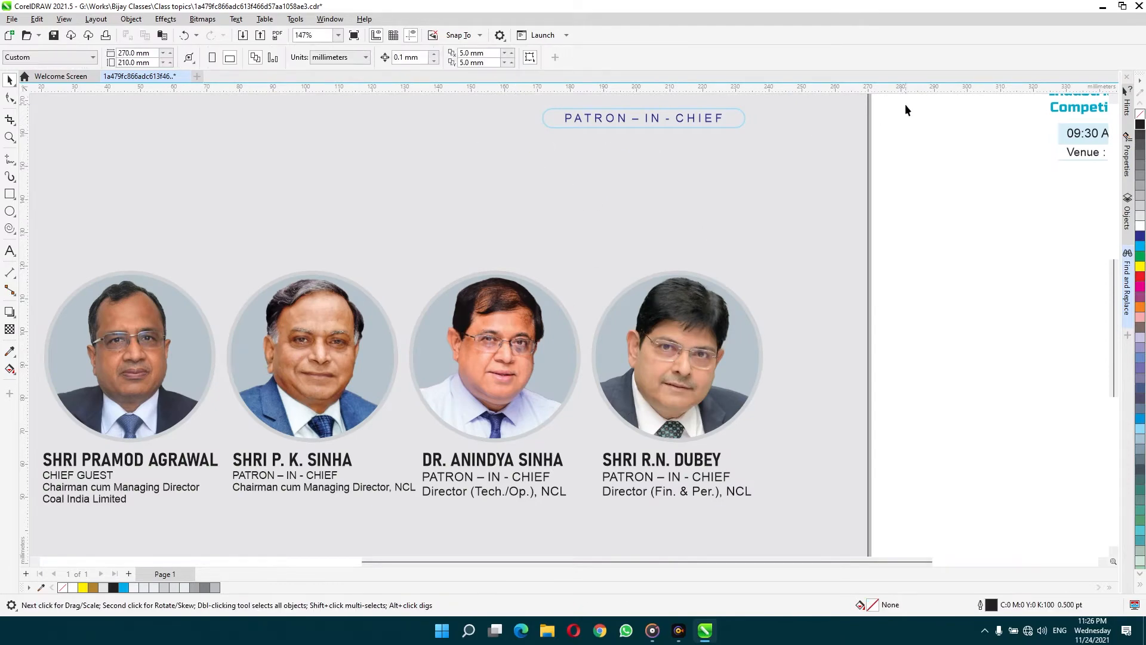
pyautogui.press('Delete')
pyautogui.press('F4')
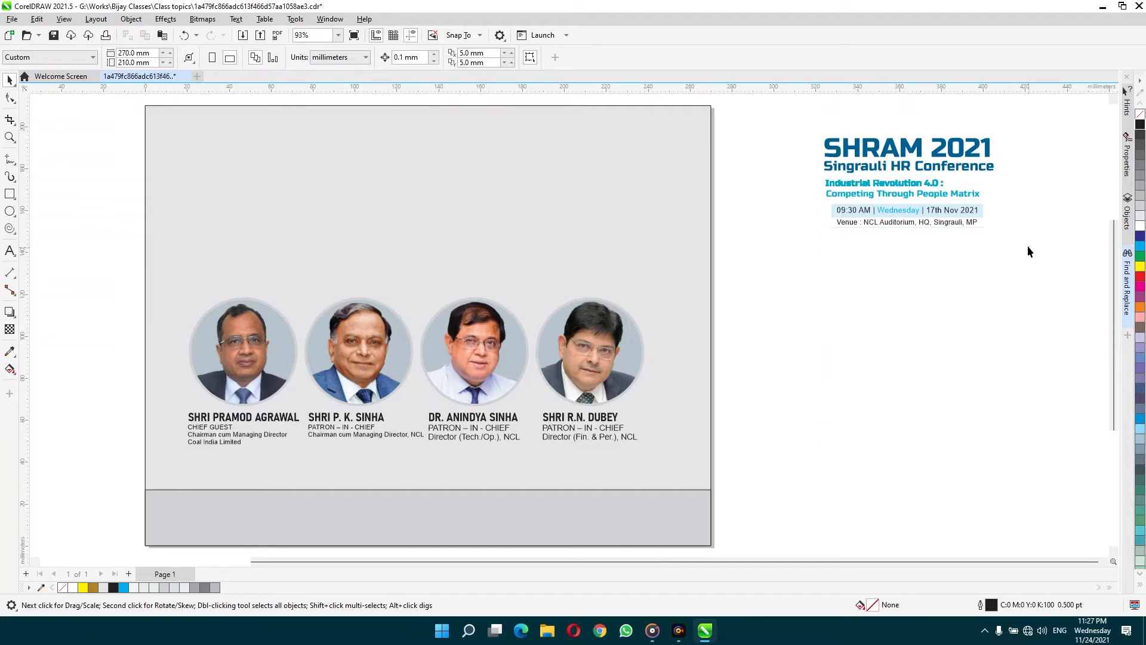
# Move the date and venue group onto the grey band at the page bottom and centre it horizontally
pyautogui.moveTo(862, 223); pyautogui.dragTo(382, 508)
pyautogui.keyDown('shift'); pyautogui.click(548, 504); pyautogui.keyUp('shift')
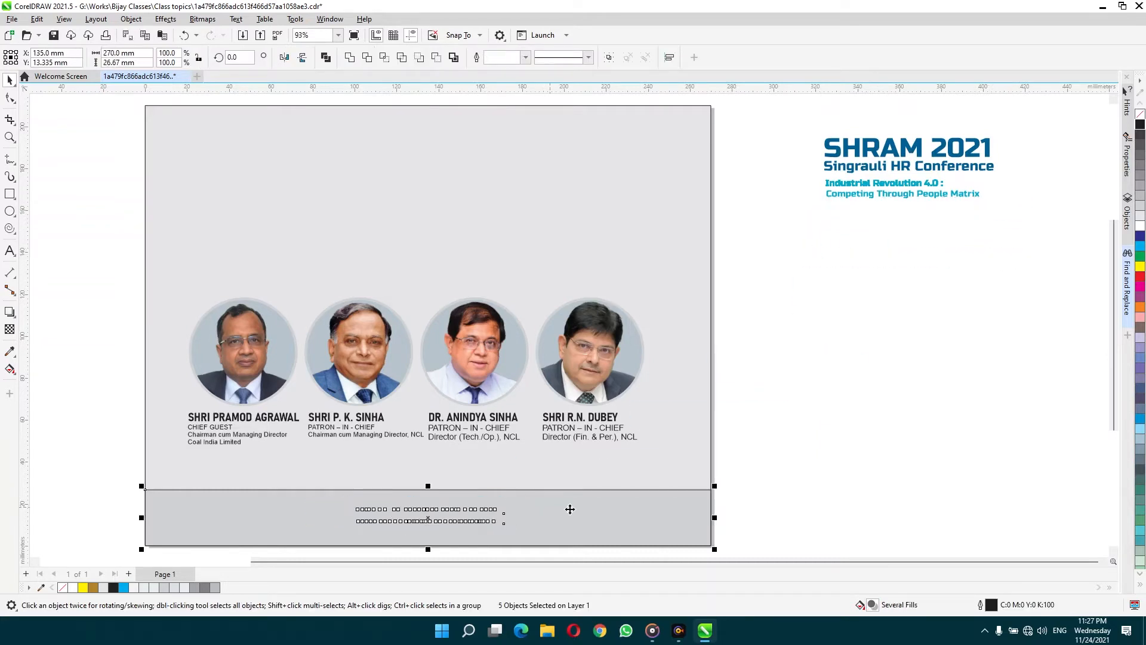
pyautogui.keyDown('shift'); pyautogui.click(700, 510); pyautogui.keyUp('shift')
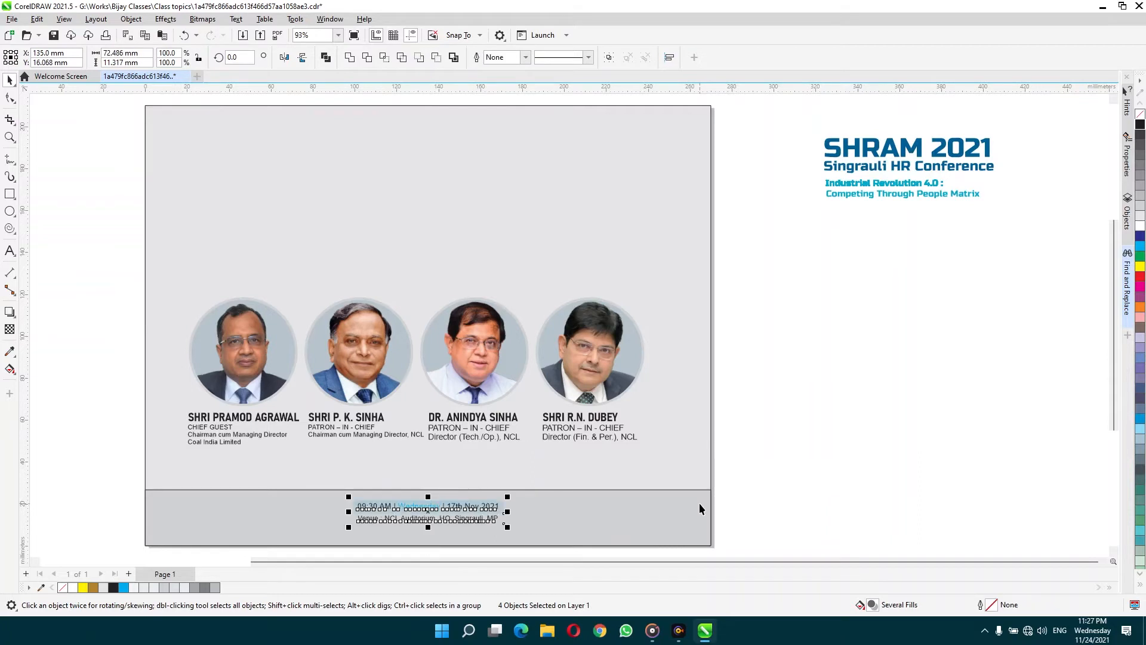
pyautogui.press('Escape')
# Delete the pale blue box behind the date and the thin line beneath the venue text
pyautogui.press('F2')
pyautogui.moveTo(298, 461); pyautogui.dragTo(558, 537)
pyautogui.click(828, 274)
pyautogui.press('Delete')
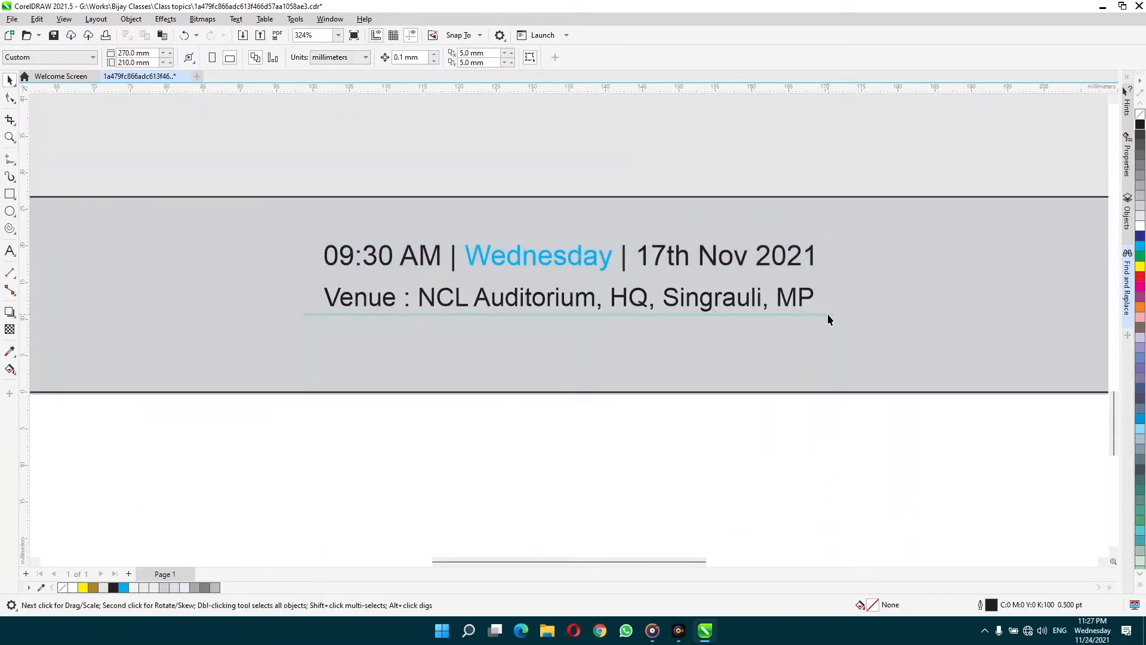
pyautogui.click(828, 314)
pyautogui.press('Delete')
# Fill both the date and venue lines with black and make the date line bold
pyautogui.moveTo(899, 476); pyautogui.dragTo(382, 240)
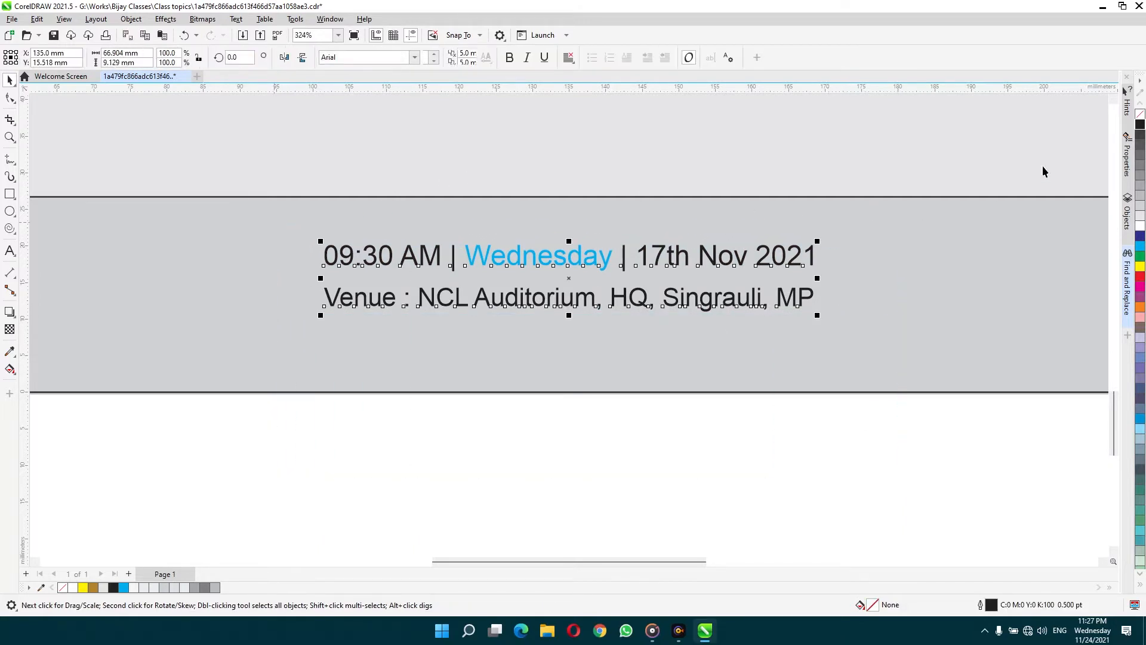
pyautogui.click(1141, 125)
pyautogui.click(594, 470)
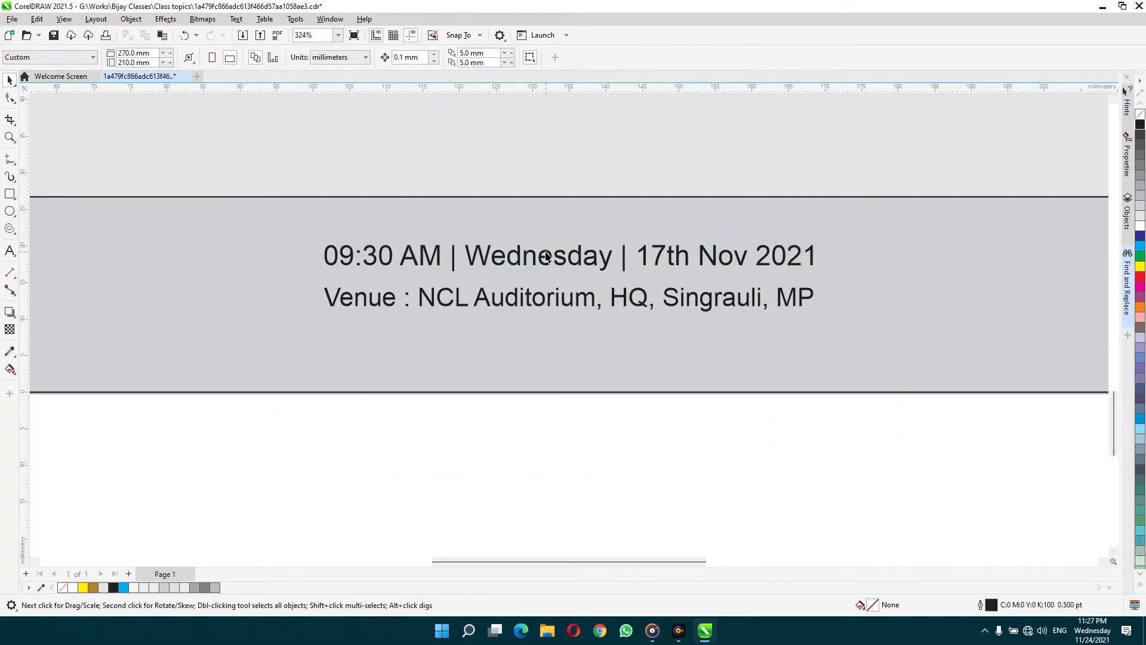
pyautogui.click(541, 256)
pyautogui.click(510, 57)
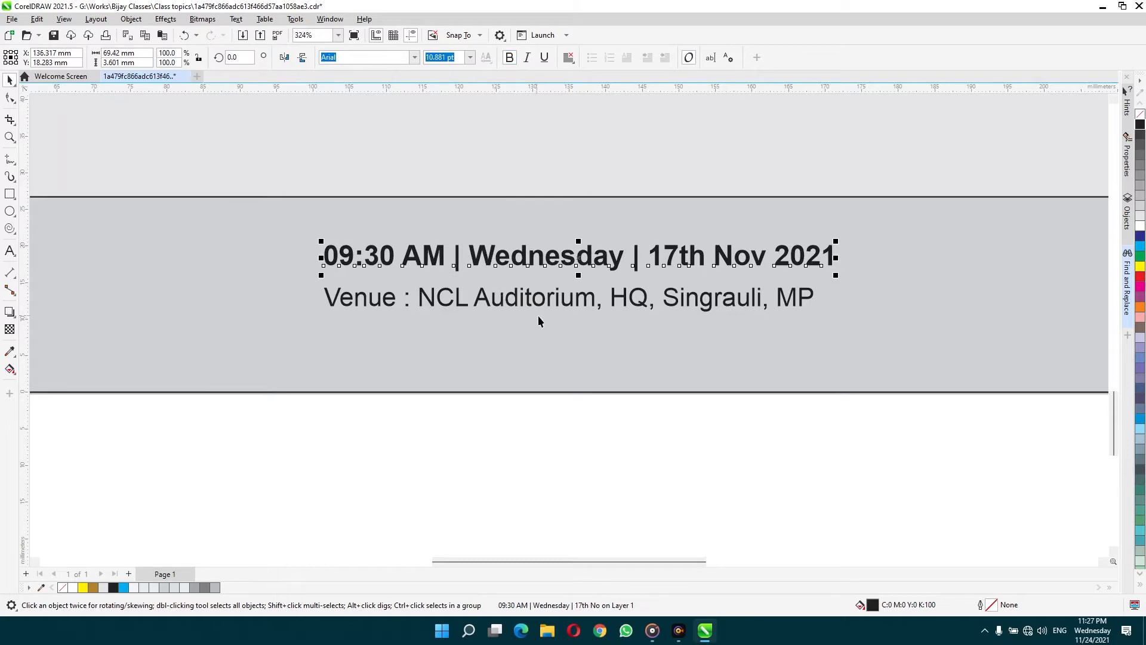
# Centre the date and venue lines horizontally on the grey band
pyautogui.keyDown('shift'); pyautogui.click(559, 298); pyautogui.keyUp('shift')
pyautogui.keyDown('shift'); pyautogui.click(575, 349); pyautogui.keyUp('shift')
pyautogui.press('c')
pyautogui.click(607, 449)
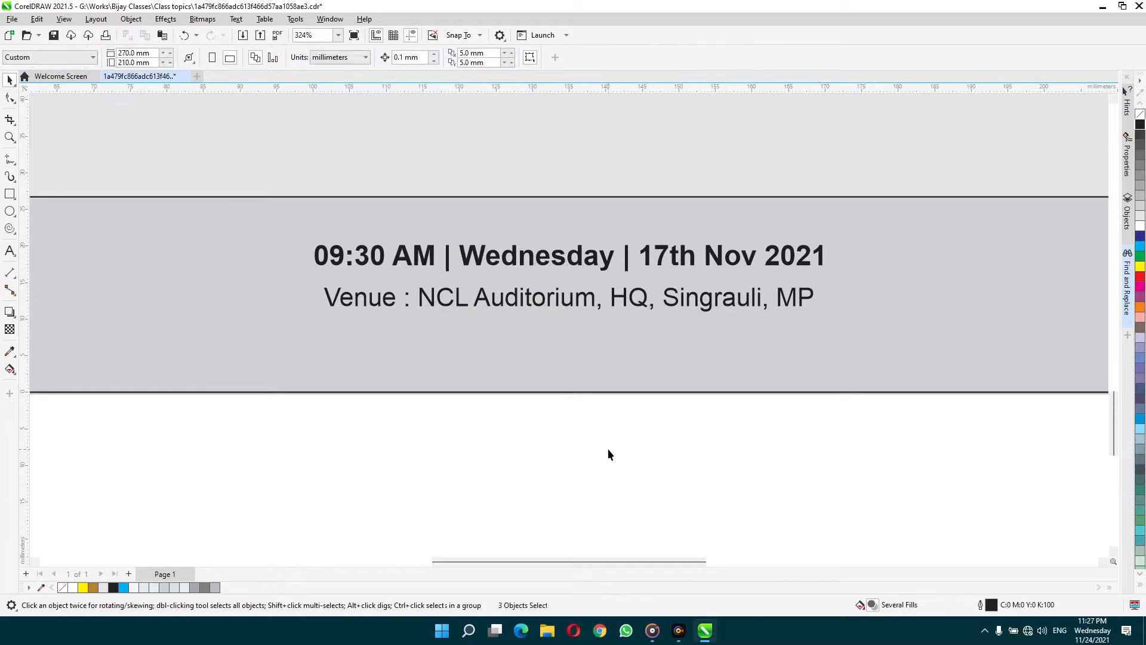
pyautogui.press('F4')
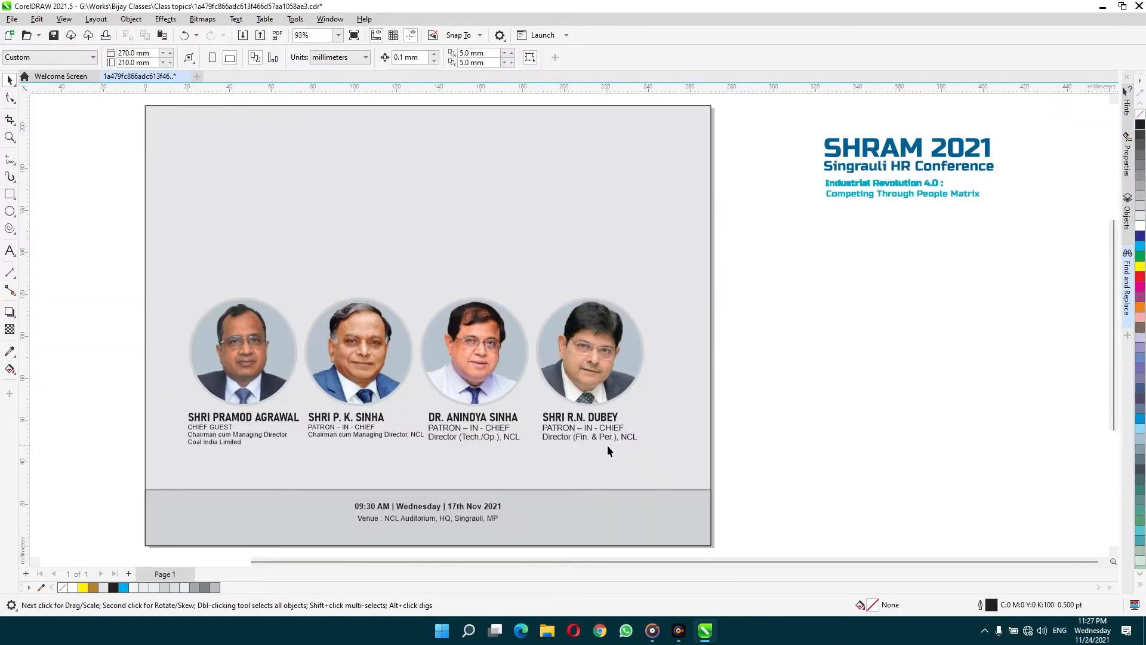
# Fill the bottom band with yellow, remove its outline, and tint it with red to C0 M27 Y100 K0
pyautogui.click(654, 503)
pyautogui.click(1139, 267)
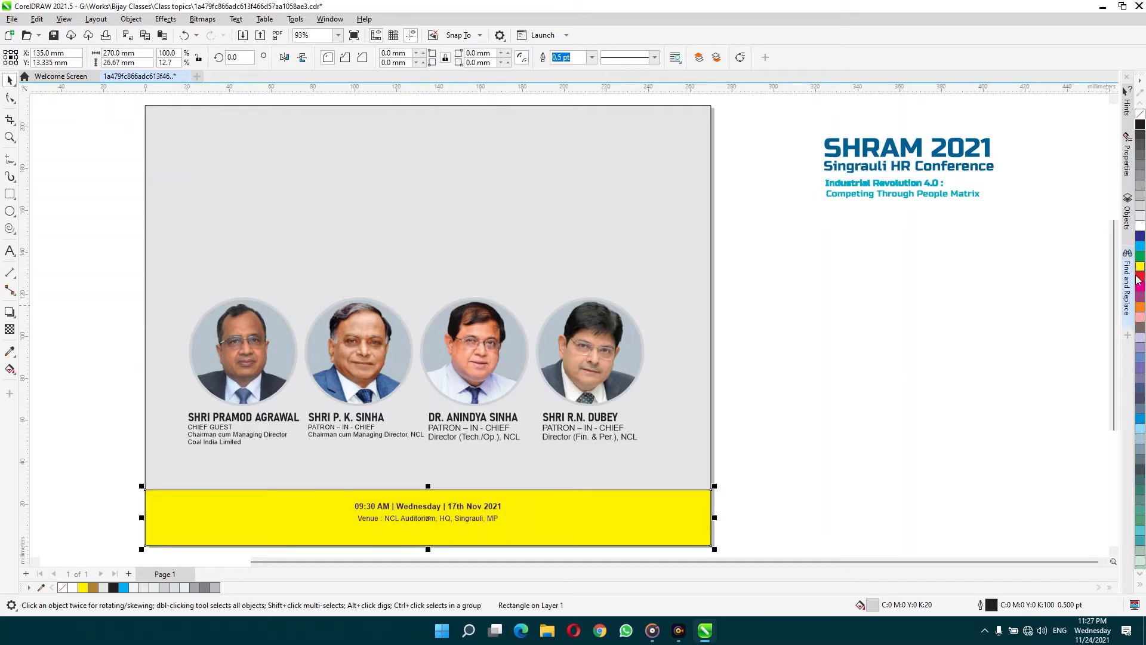
pyautogui.rightClick(1140, 113)
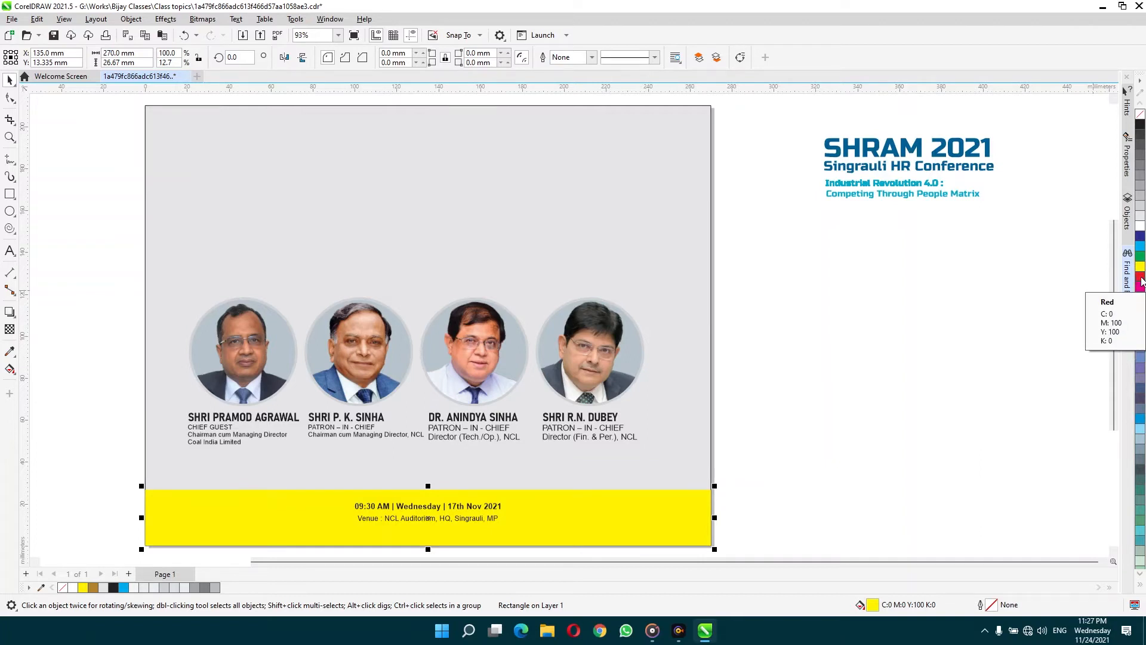
pyautogui.keyDown('ctrl'); pyautogui.click(1142, 280); pyautogui.keyUp('ctrl')
pyautogui.keyDown('ctrl'); pyautogui.click(1141, 281); pyautogui.keyUp('ctrl')
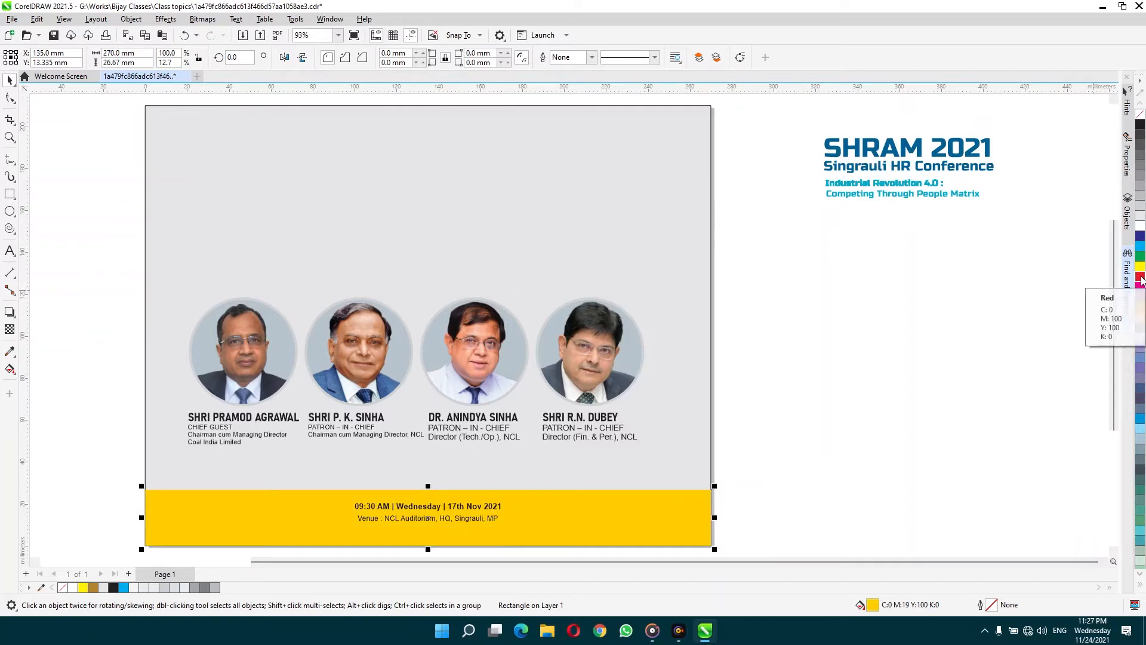
pyautogui.keyDown('ctrl'); pyautogui.click(1141, 280); pyautogui.keyUp('ctrl')
pyautogui.click(868, 456)
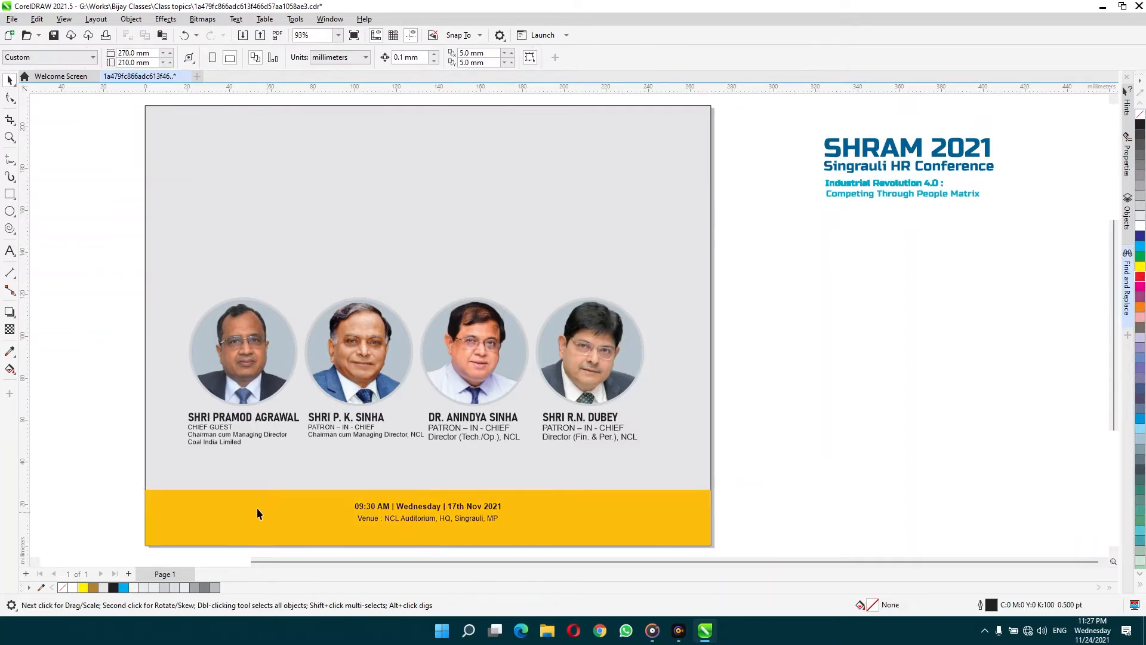
# Draw a circle about 126 mm in diameter and position it overlapping the page's lower-left area and the band
pyautogui.click(9, 211)
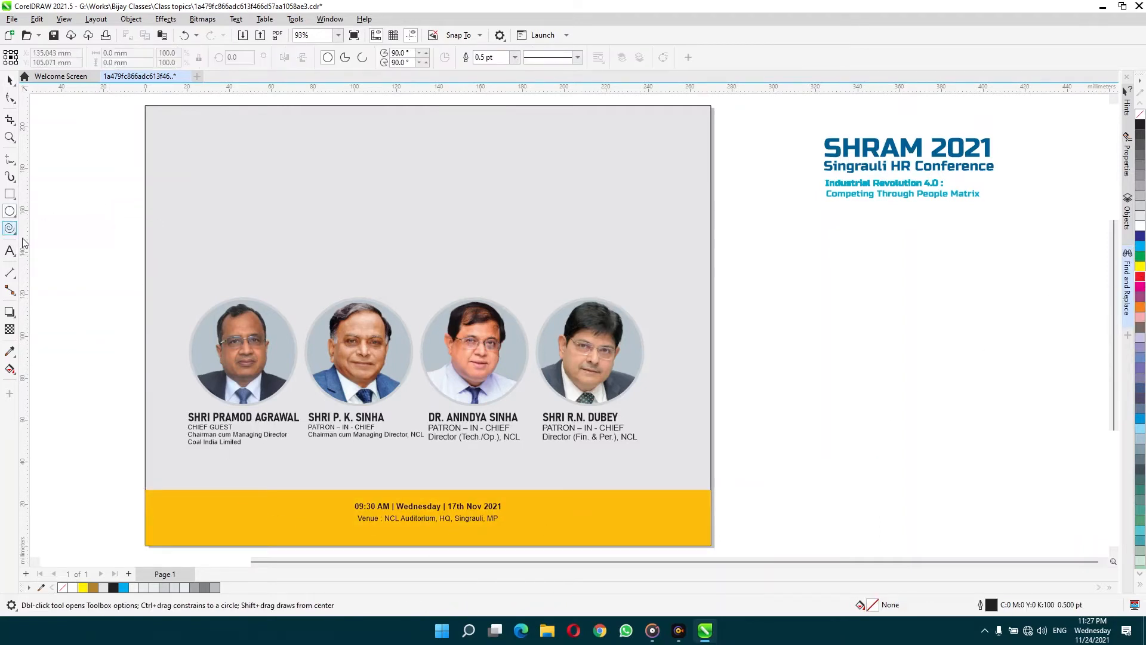
pyautogui.moveTo(112, 309); pyautogui.dragTo(377, 527)
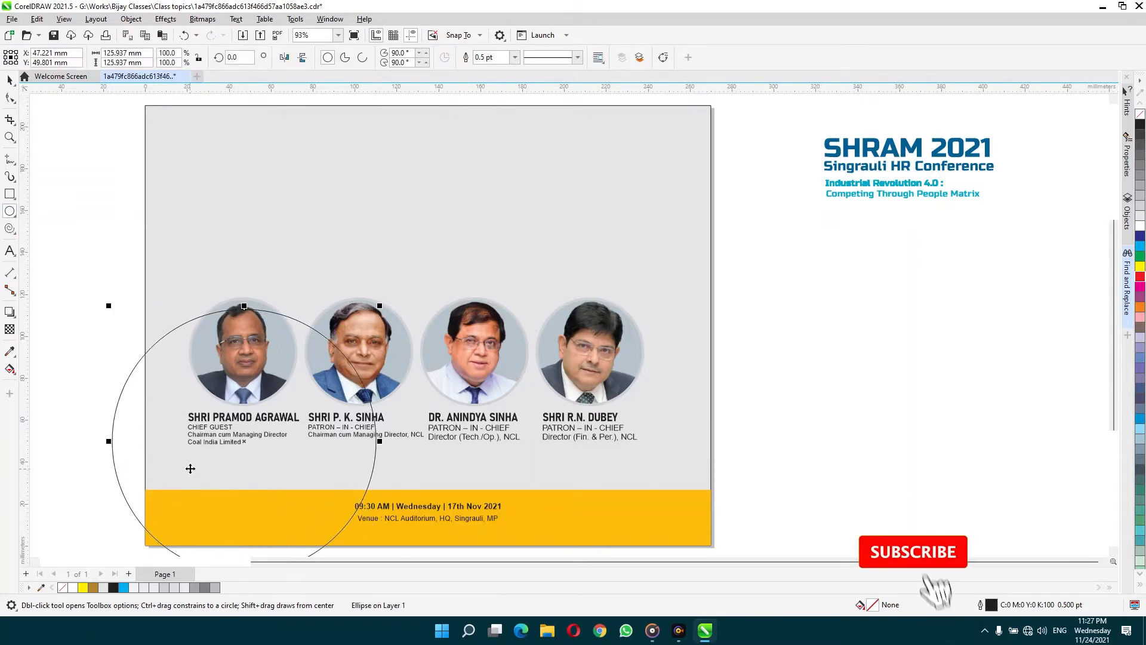
pyautogui.press('space')
pyautogui.moveTo(192, 468)
pyautogui.mouseDown()
pyautogui.moveTo(212, 452)
pyautogui.moveTo(203, 452)
pyautogui.mouseUp()
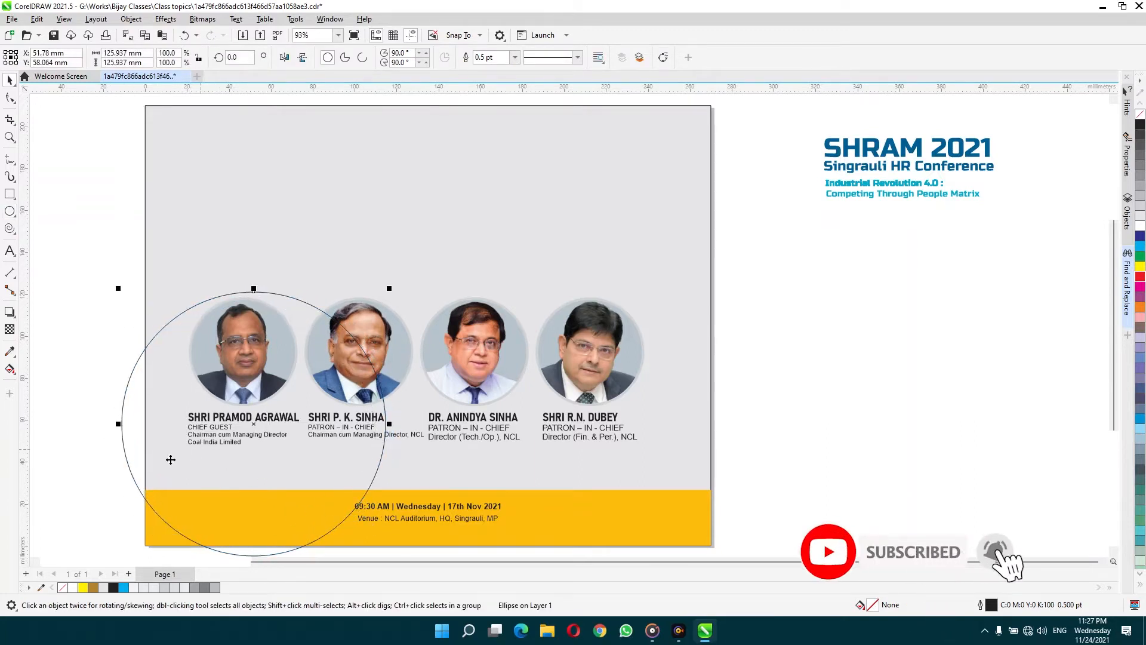
pyautogui.click(737, 543)
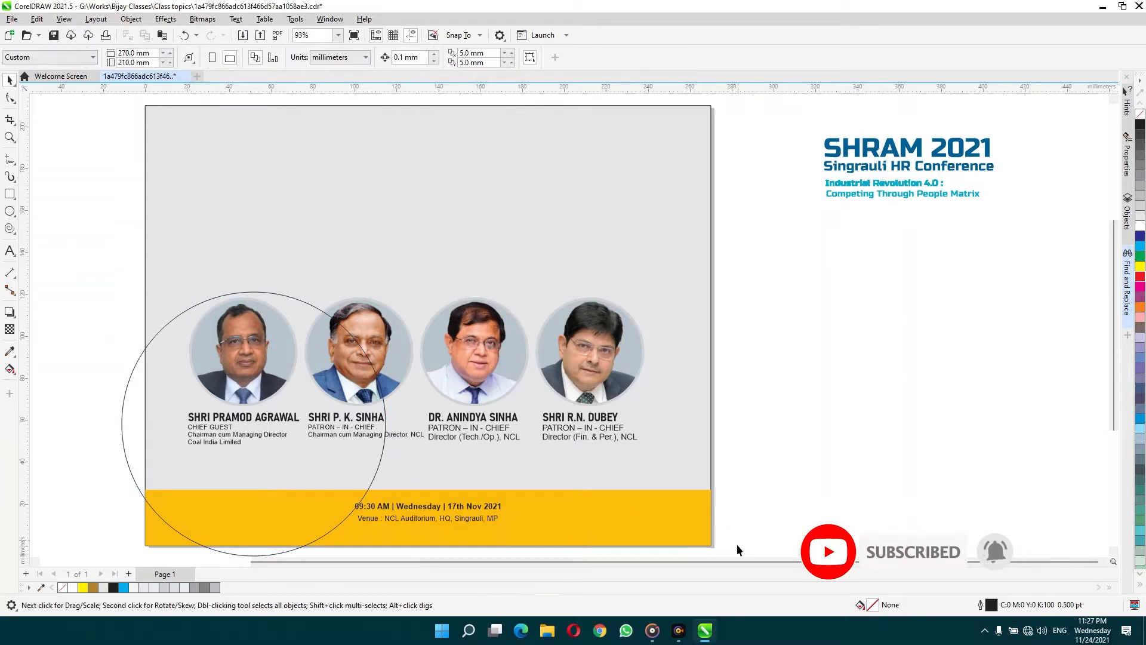
pyautogui.scroll(-1, 736, 545)
# Cut the circle out of a copy of the band with Back Minus Front and fill the result with C19 M40 Y100 K1
pyautogui.click(648, 497)
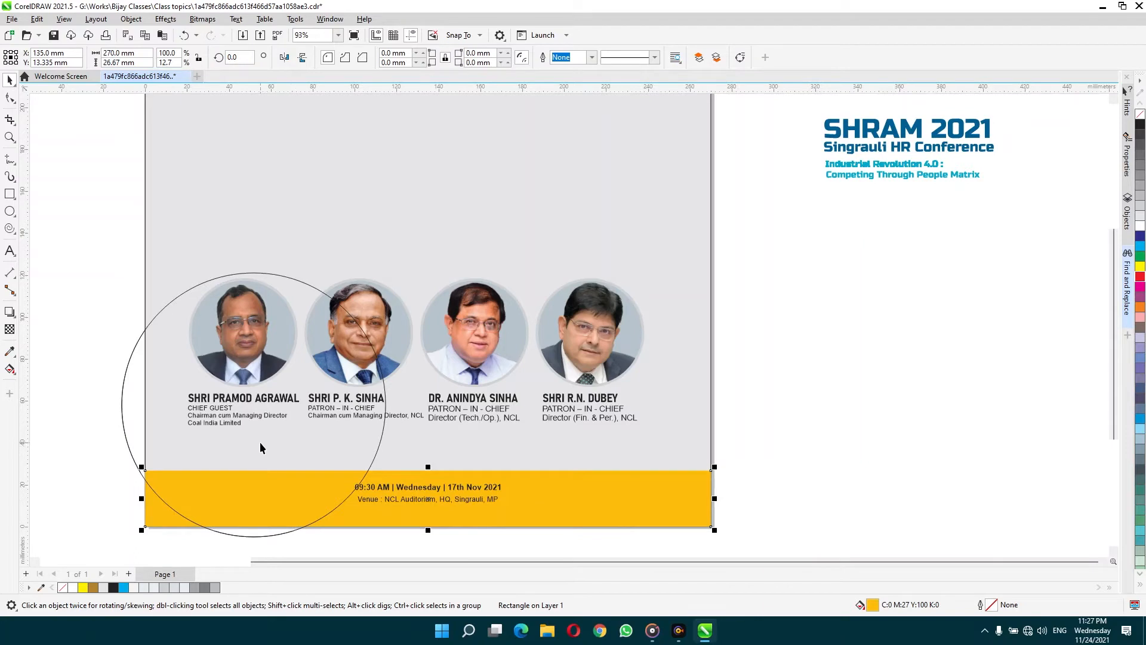
pyautogui.keyDown('shift'); pyautogui.click(284, 435); pyautogui.keyUp('shift')
pyautogui.click(437, 58)
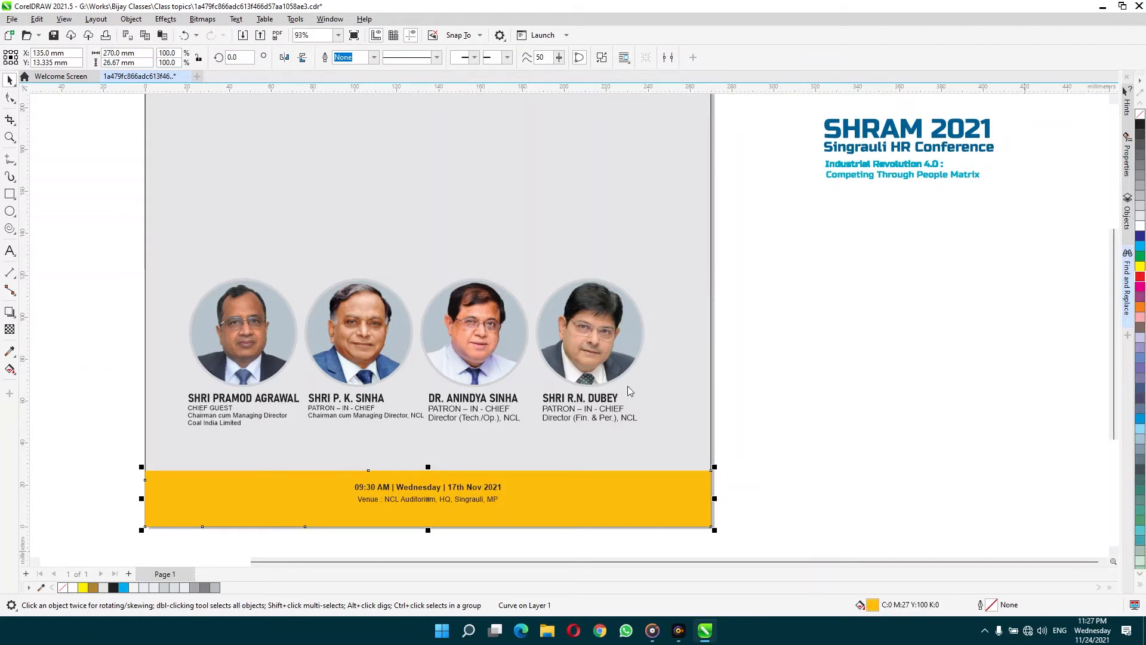
pyautogui.hotkey('shift', 'F11')
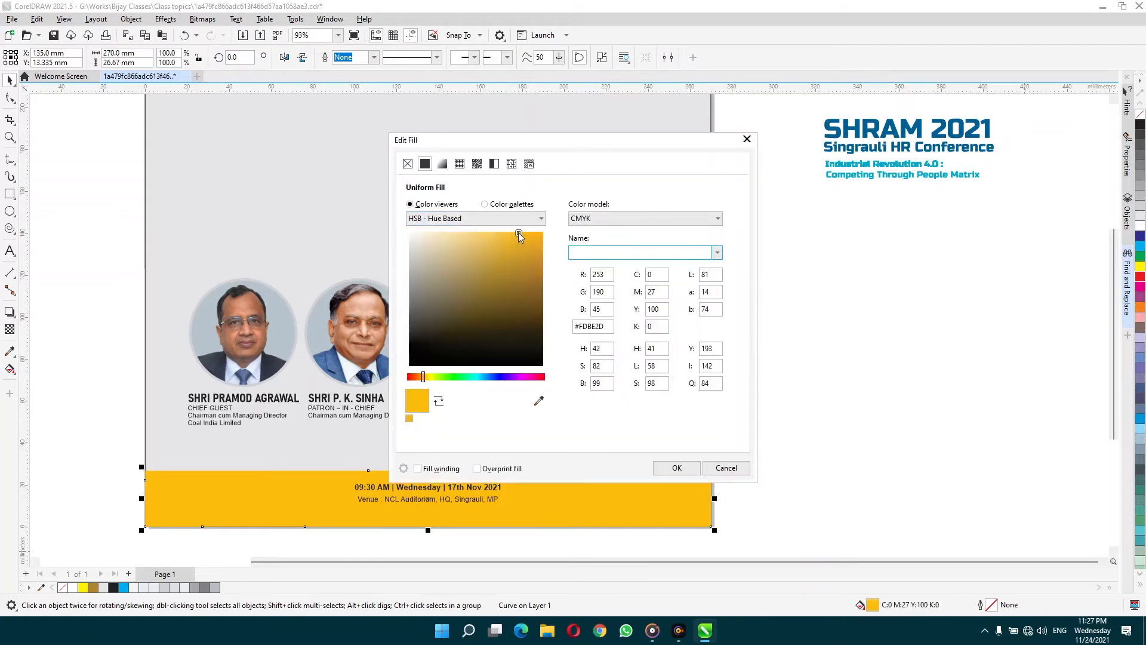
pyautogui.moveTo(518, 234); pyautogui.dragTo(525, 257)
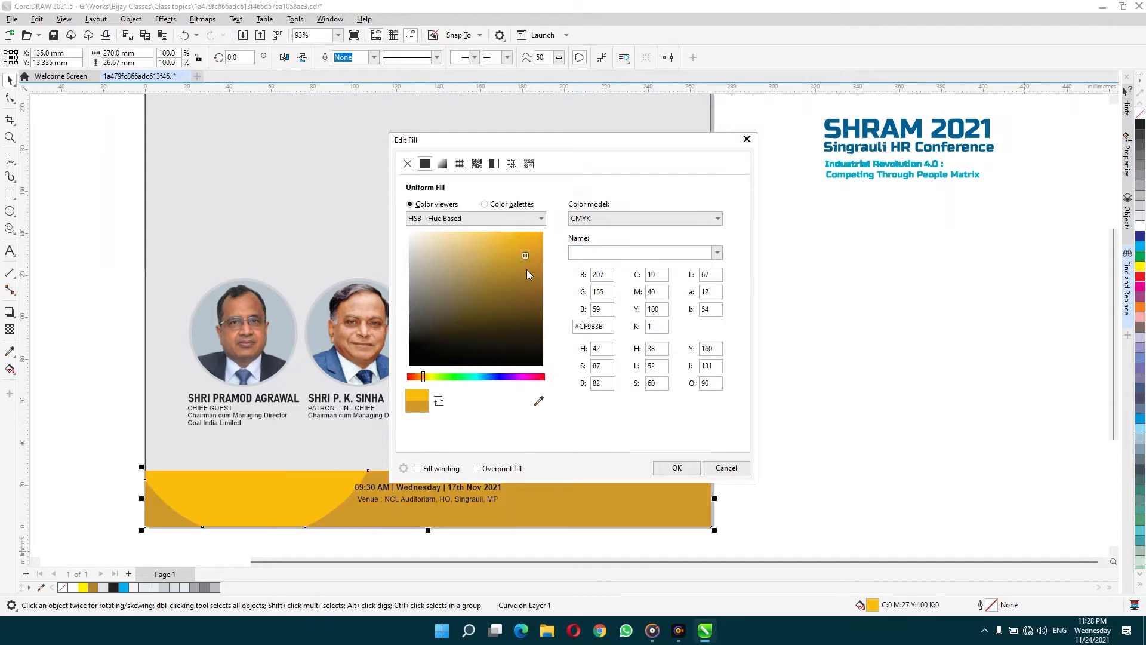
pyautogui.click(677, 469)
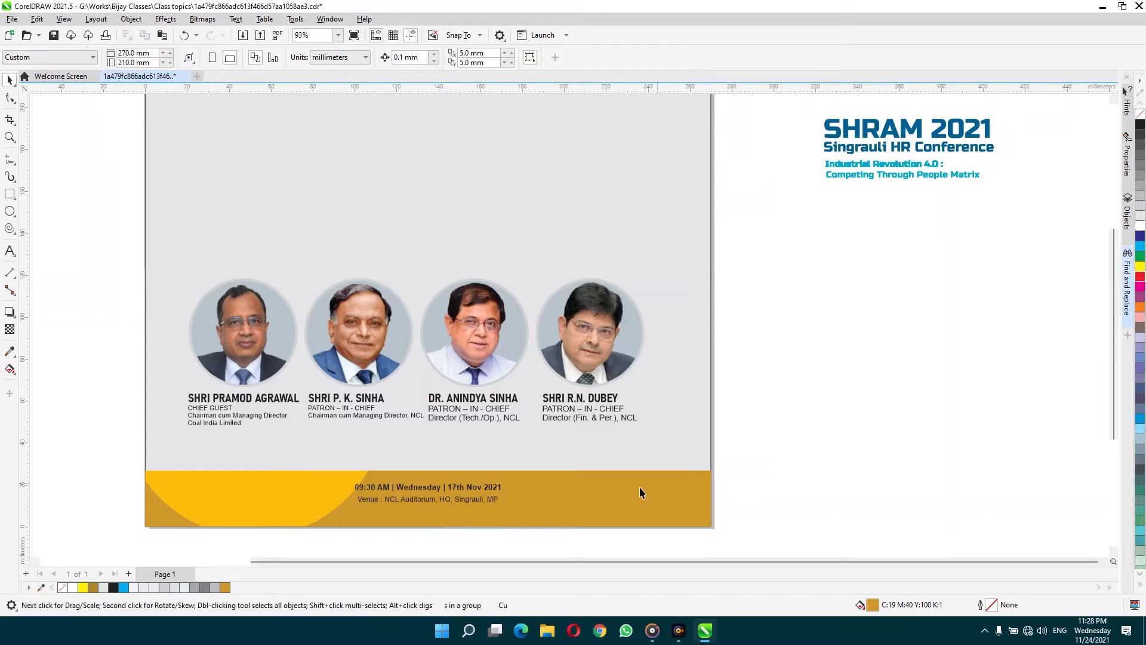
# Undo a trial move of the darker shape and delete its right-hand nodes, leaving only the band's lower-left corner piece
pyautogui.moveTo(523, 507); pyautogui.dragTo(539, 333)
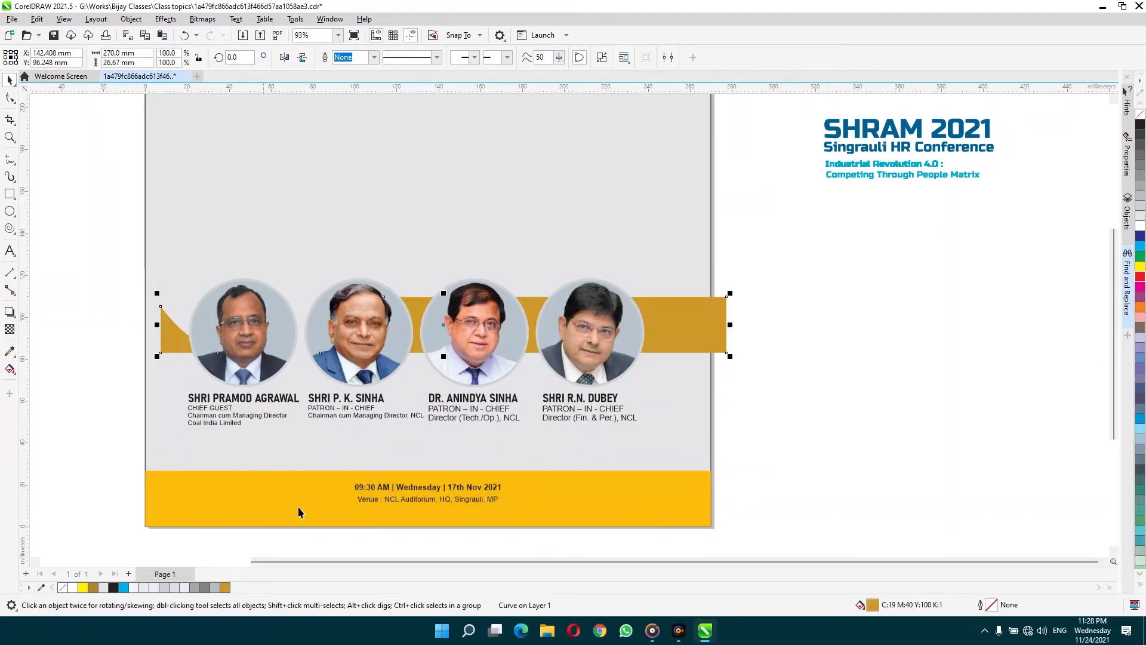
pyautogui.hotkey('ctrl', 'z')
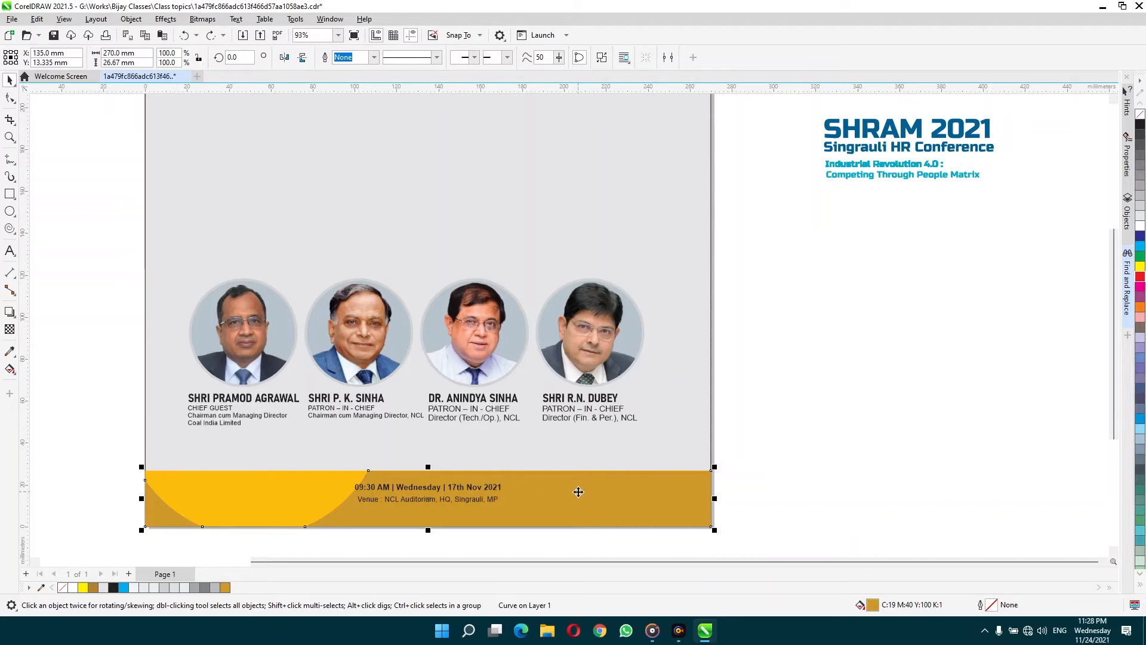
pyautogui.press('F10')
pyautogui.moveTo(744, 542); pyautogui.dragTo(269, 435)
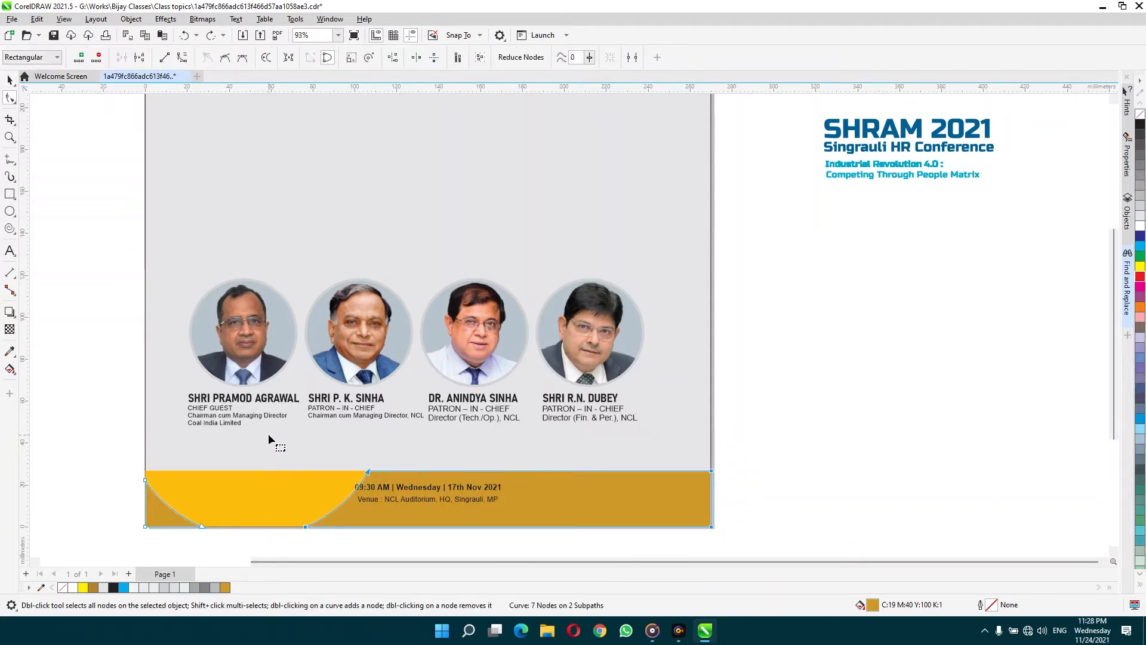
pyautogui.press('Delete')
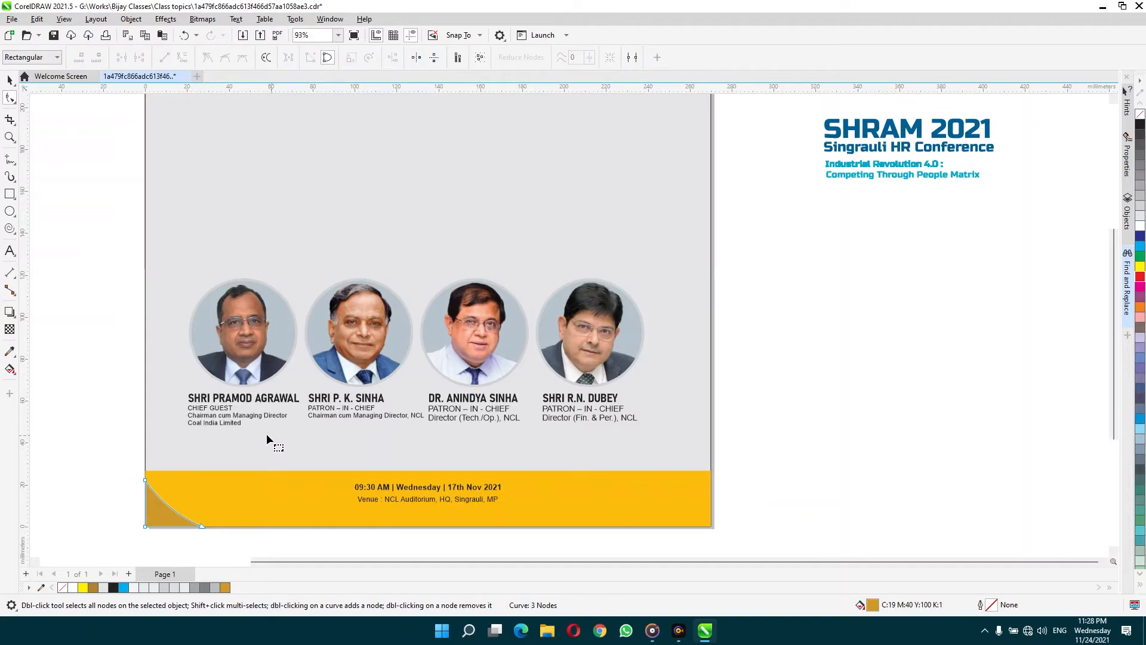
pyautogui.press('space')
# Draw a second large circle and place it over the page's lower-right corner, overlapping the yellow band
pyautogui.click(12, 213)
pyautogui.moveTo(344, 188); pyautogui.dragTo(614, 459)
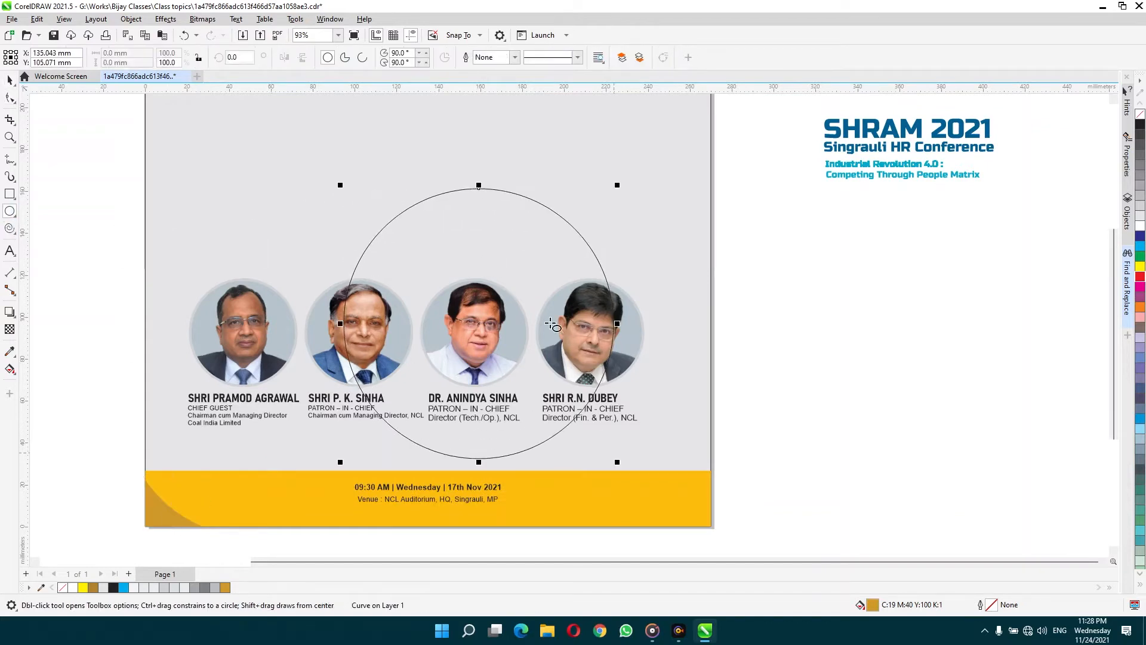
pyautogui.press('space')
pyautogui.moveTo(523, 269); pyautogui.dragTo(683, 519)
# Create a matching lower-right corner accent by intersecting the circle with the band, copying the left accent's outline and fill, and deleting the circle
pyautogui.keyDown('shift'); pyautogui.click(589, 494); pyautogui.keyUp('shift')
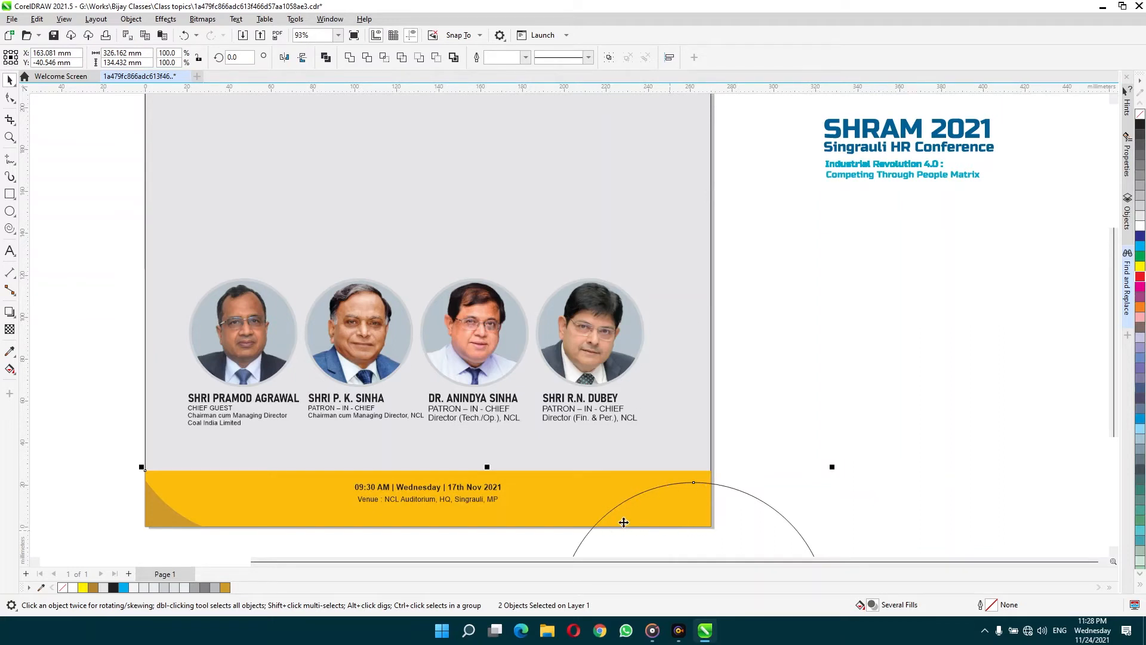
pyautogui.click(385, 57)
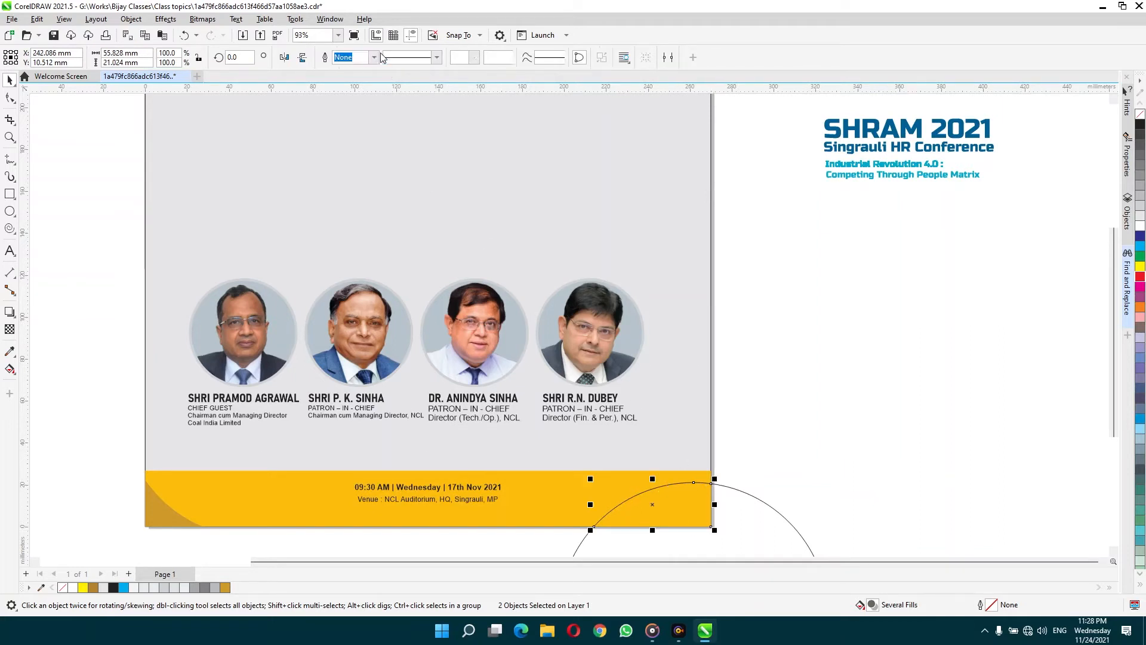
pyautogui.click(41, 22)
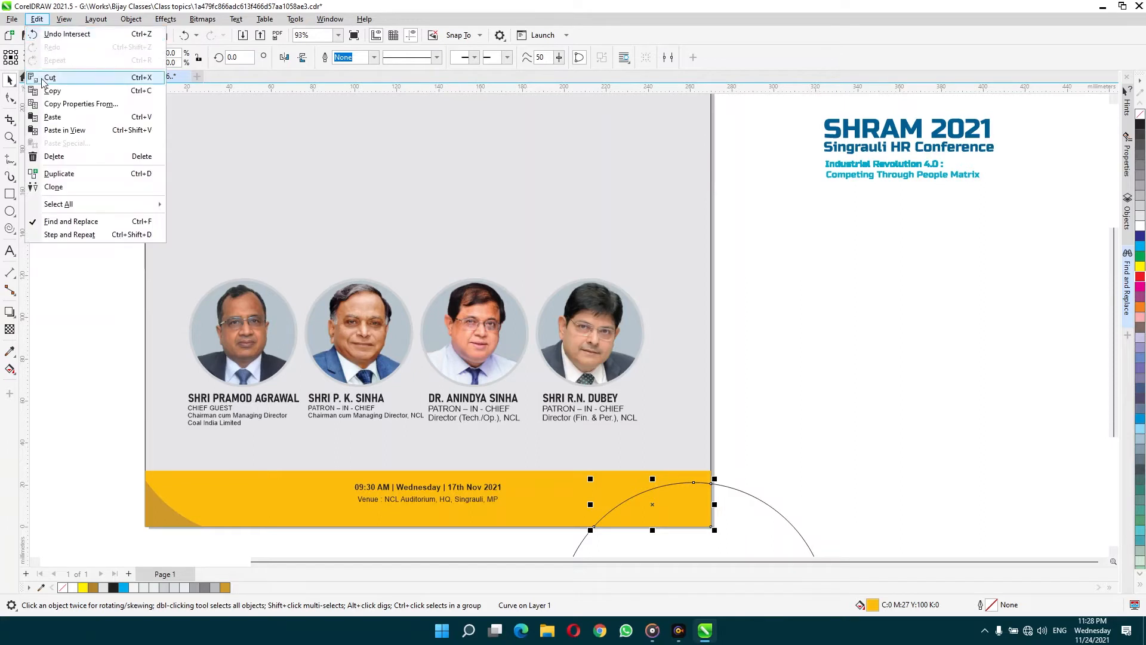
pyautogui.click(78, 104)
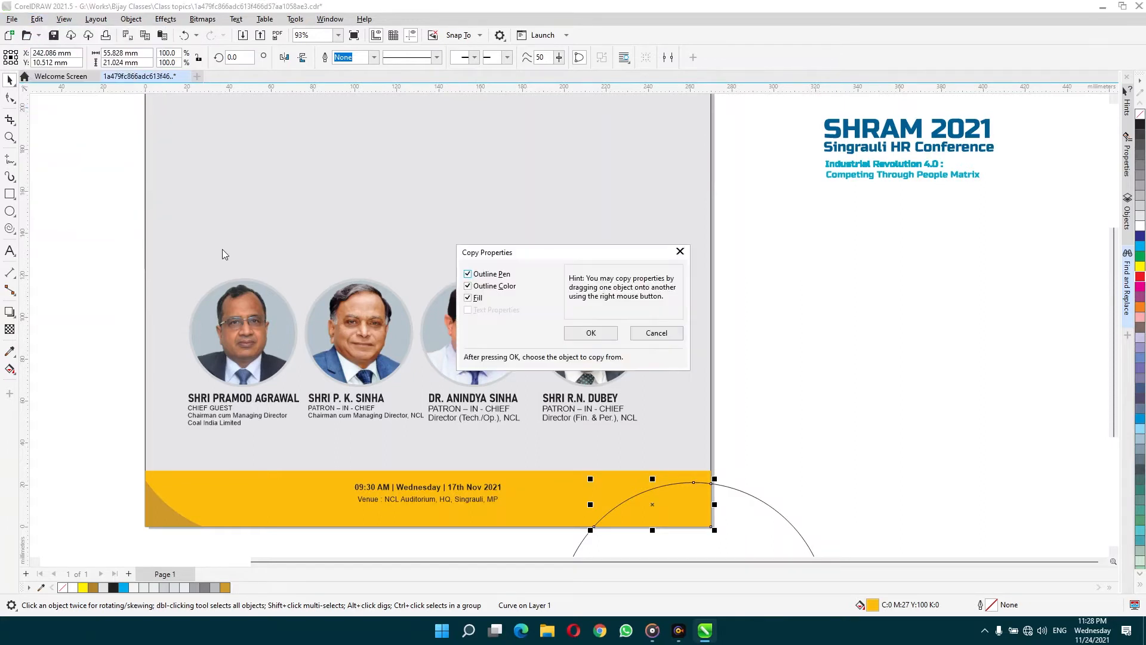
pyautogui.click(578, 335)
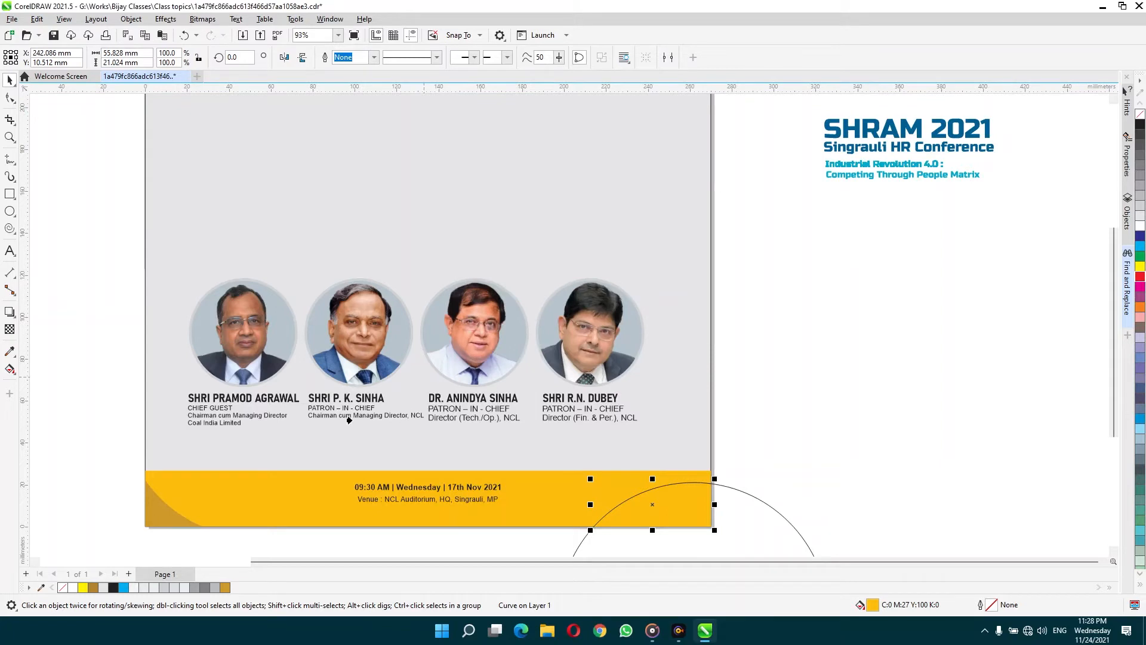
pyautogui.click(156, 515)
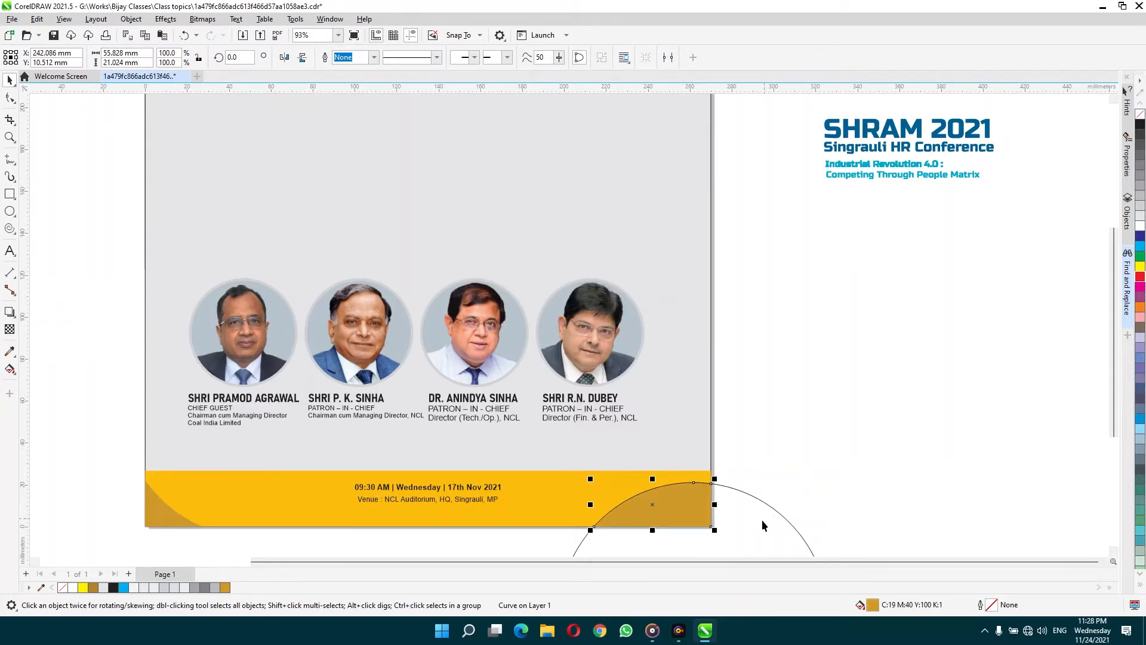
pyautogui.moveTo(761, 520); pyautogui.dragTo(885, 413)
pyautogui.press('Delete')
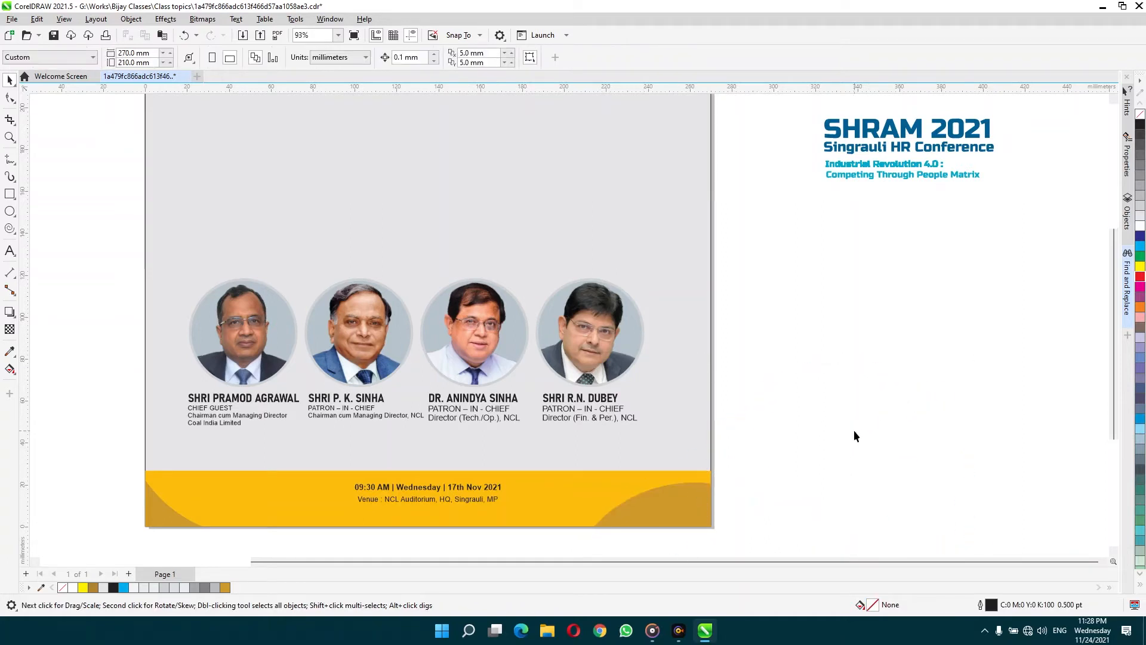
# Enlarge the date and venue text slightly and centre it on the yellow band
pyautogui.moveTo(349, 463); pyautogui.dragTo(349, 463)
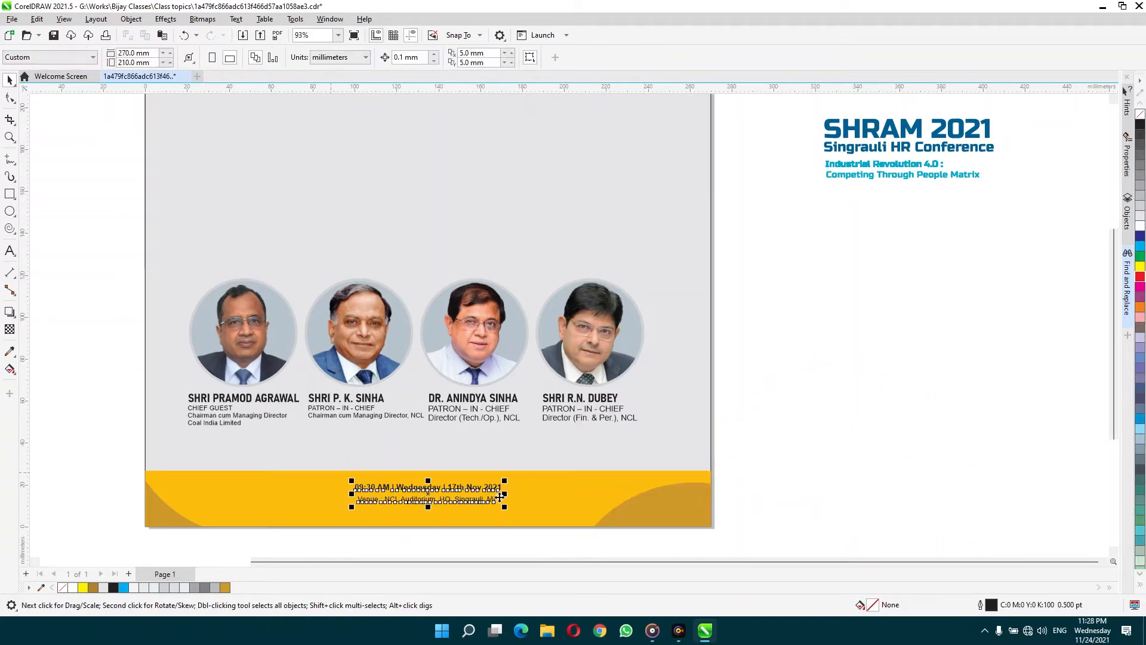
pyautogui.moveTo(505, 480)
pyautogui.mouseDown()
pyautogui.moveTo(514, 477)
pyautogui.moveTo(495, 492)
pyautogui.mouseUp()
pyautogui.keyDown('shift'); pyautogui.click(555, 493); pyautogui.keyUp('shift')
pyautogui.click(740, 431)
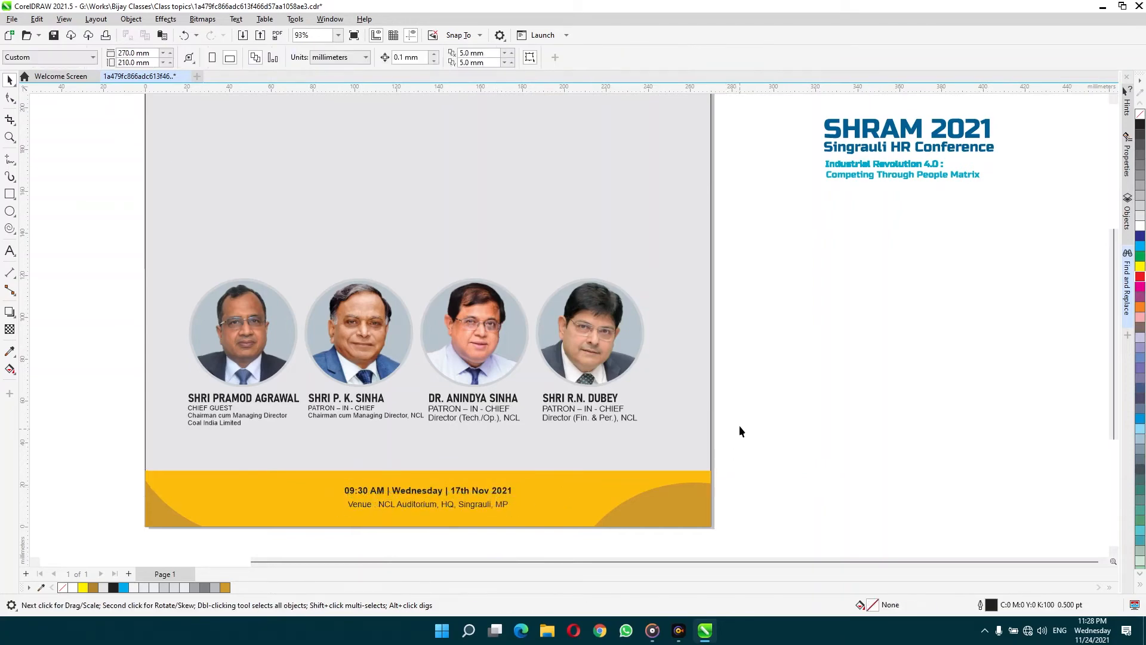
# Move the four captioned portraits down about 6 mm and nudge the last three sideways with their captions
pyautogui.moveTo(547, 391); pyautogui.dragTo(179, 248)
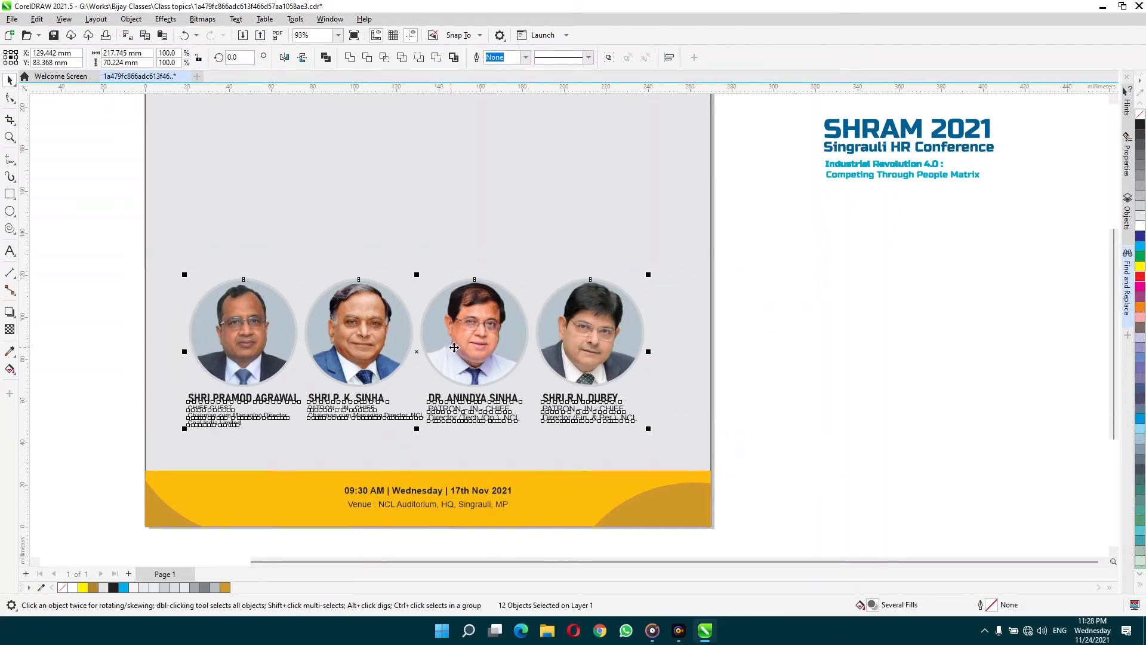
pyautogui.moveTo(464, 354); pyautogui.dragTo(464, 368)
pyautogui.moveTo(754, 276); pyautogui.dragTo(299, 452)
pyautogui.press('Right')
pyautogui.press('Right')
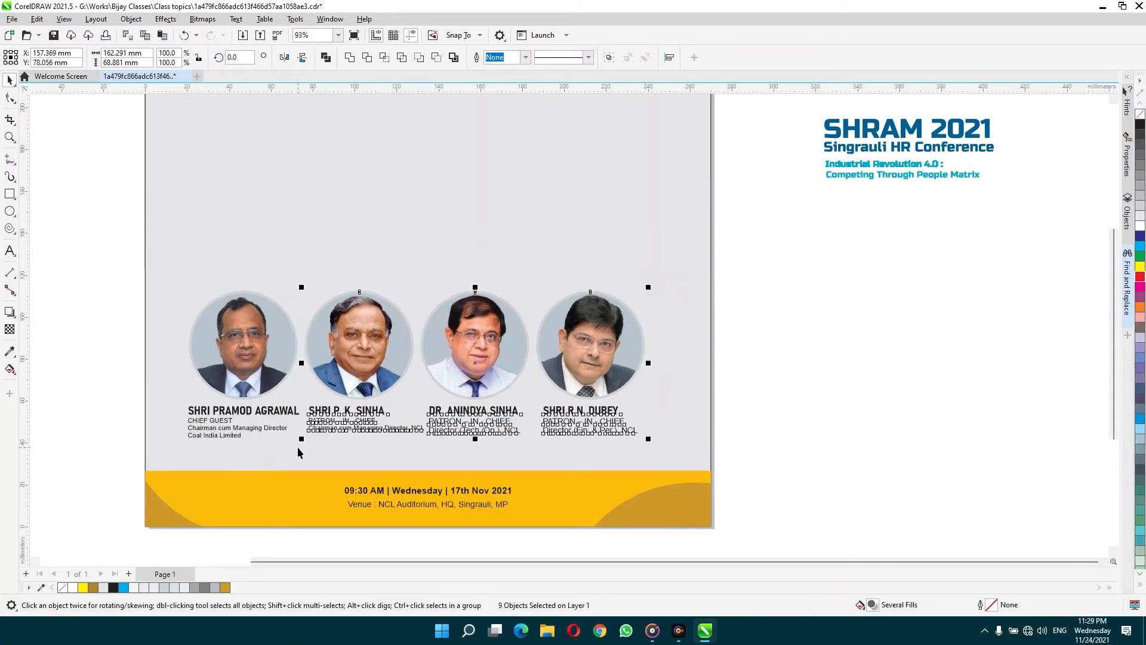
pyautogui.press('Left')
pyautogui.click(739, 302)
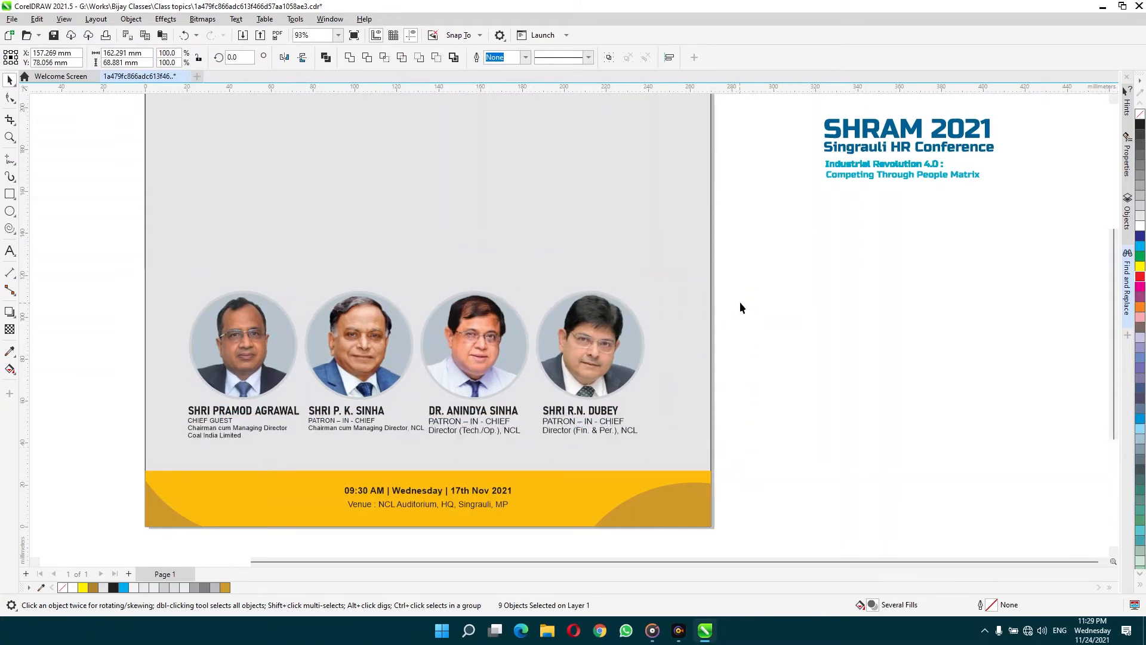
# Set the document's nudge distance to 3.0 mm
pyautogui.click(421, 61)
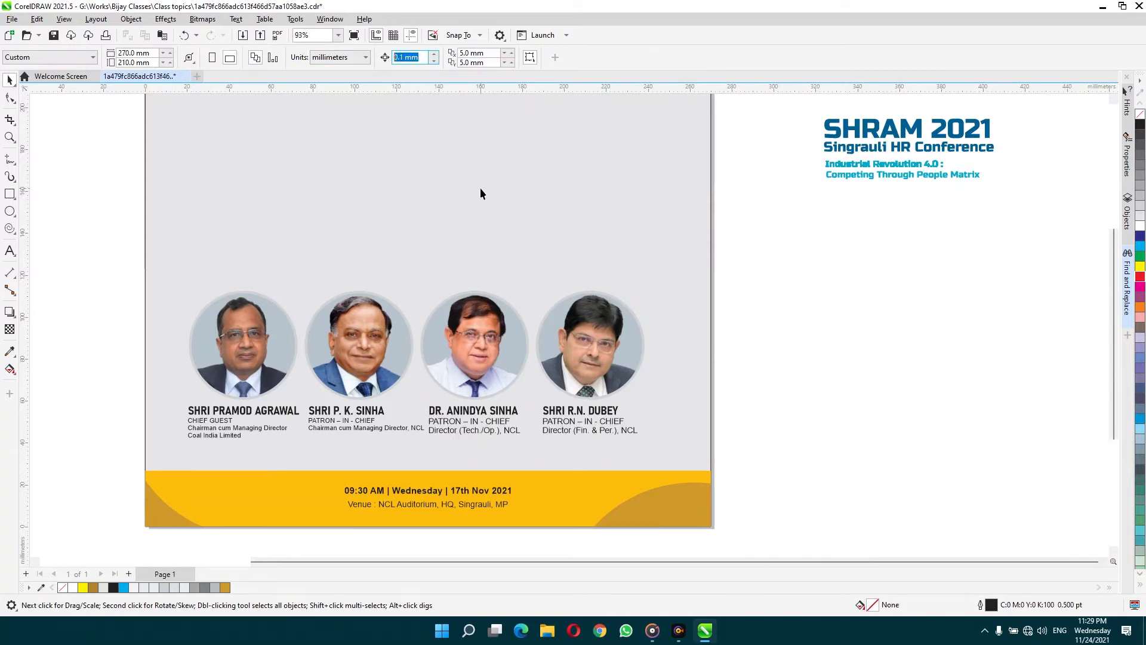
pyautogui.moveTo(784, 268); pyautogui.dragTo(522, 459)
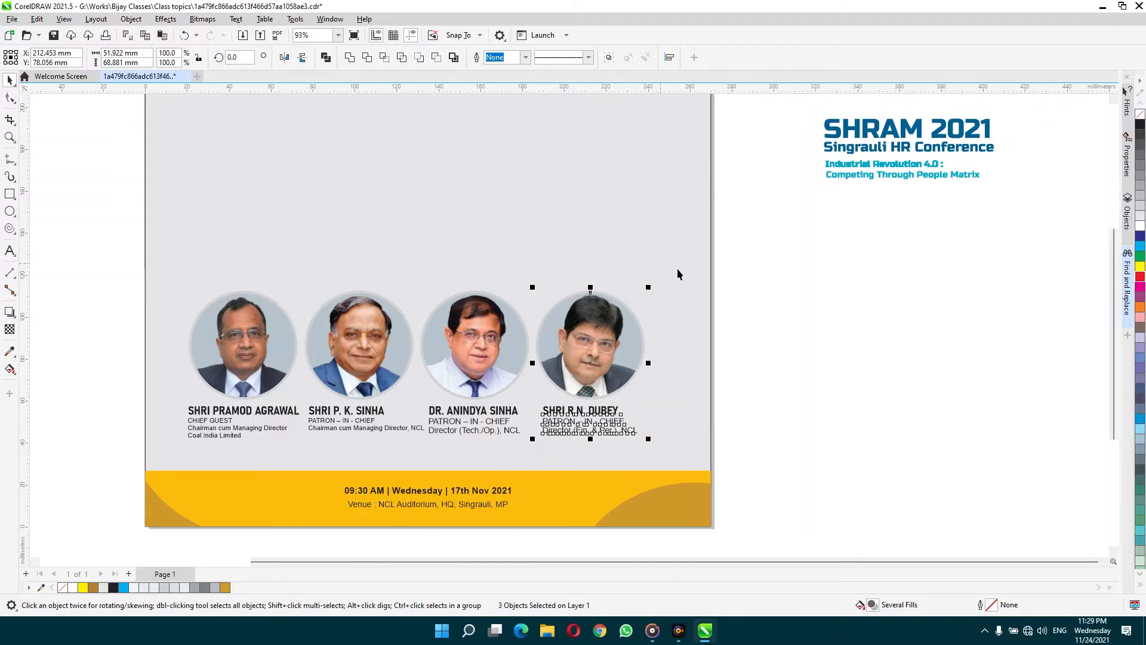
pyautogui.click(790, 290)
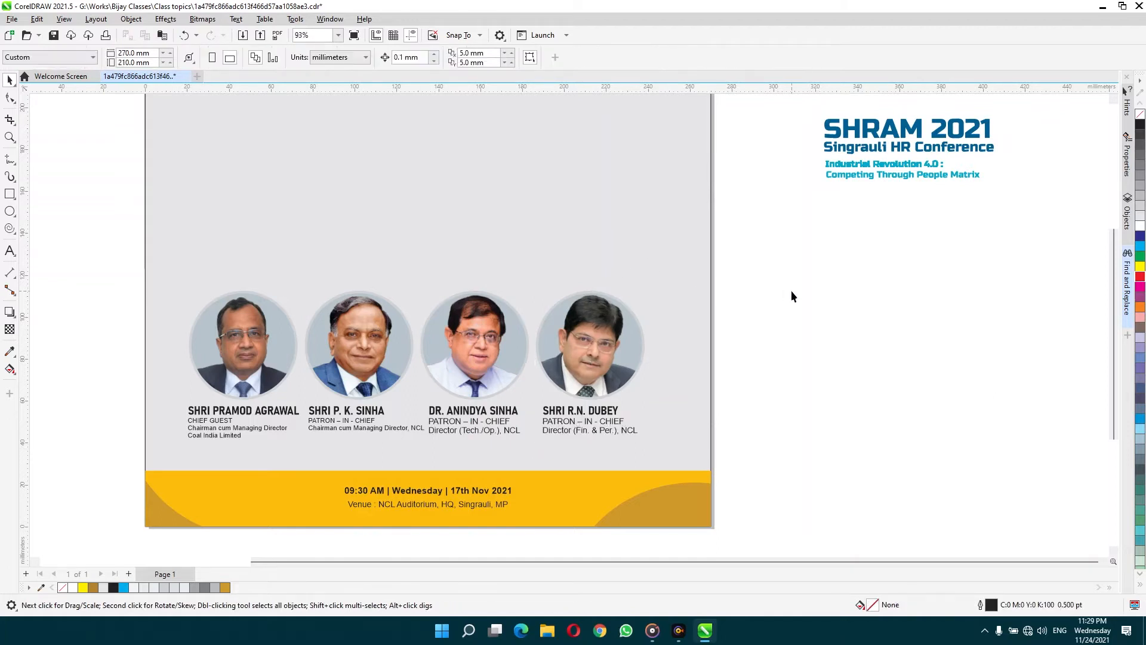
pyautogui.click(434, 54)
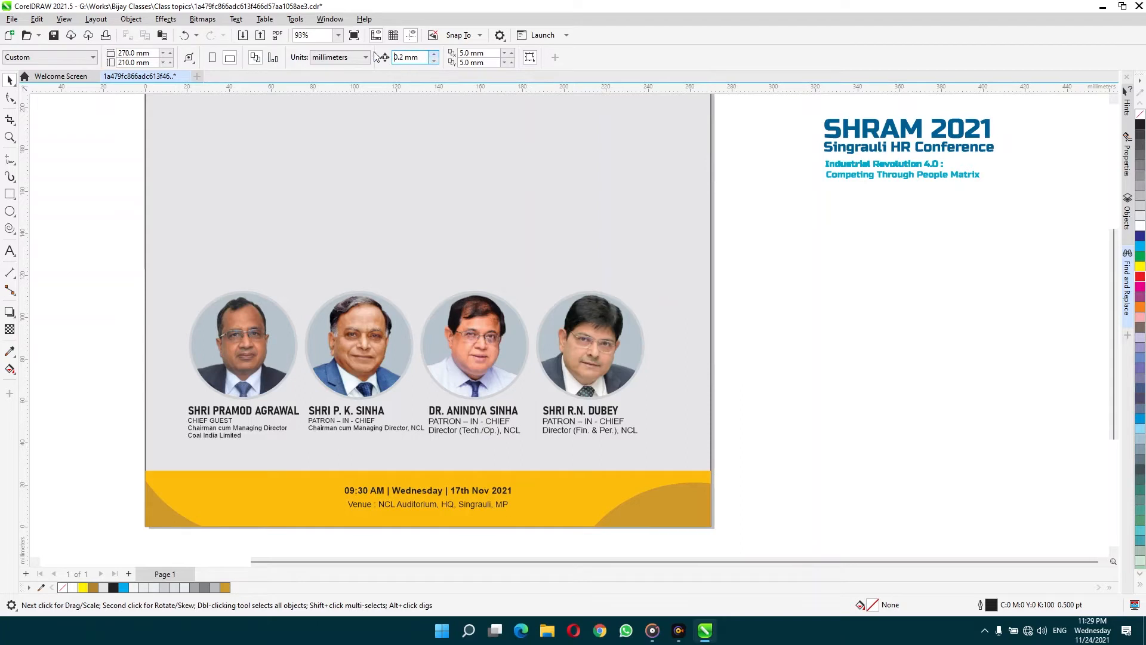
pyautogui.doubleClick(422, 59)
pyautogui.write('3.')
pyautogui.press('Return')
# Spread the portraits evenly by nudging the fourth, then the last two, then the last three, 3 mm right with their captions
pyautogui.moveTo(775, 292); pyautogui.dragTo(533, 454)
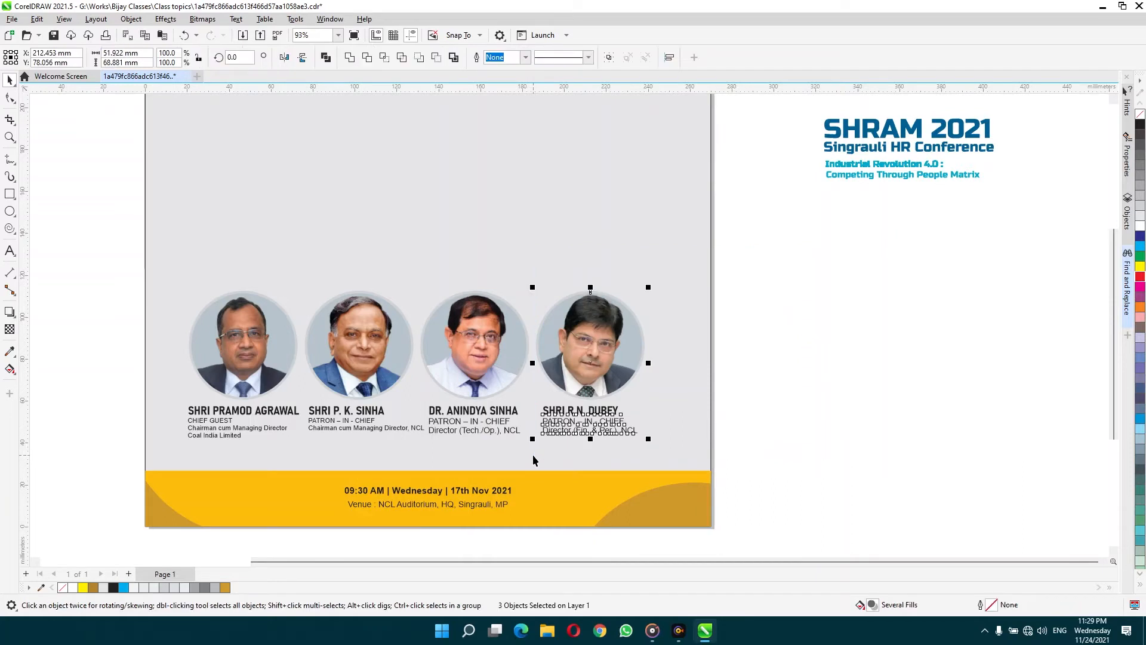
pyautogui.moveTo(763, 244); pyautogui.dragTo(730, 273)
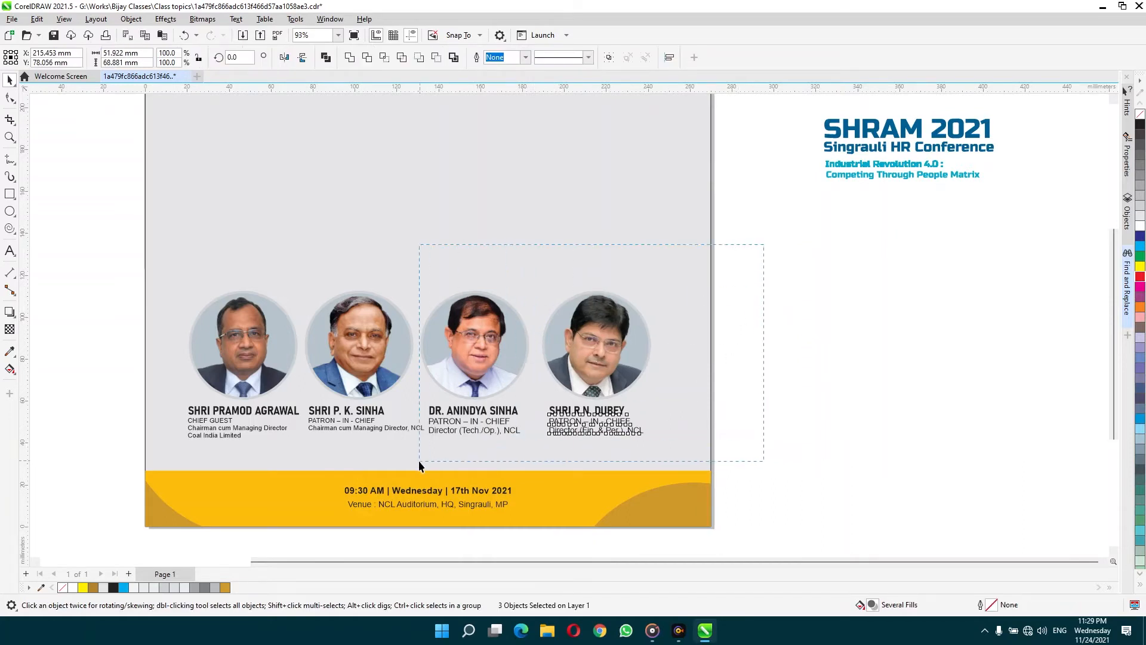
pyautogui.moveTo(418, 460); pyautogui.dragTo(413, 461)
pyautogui.press('Right')
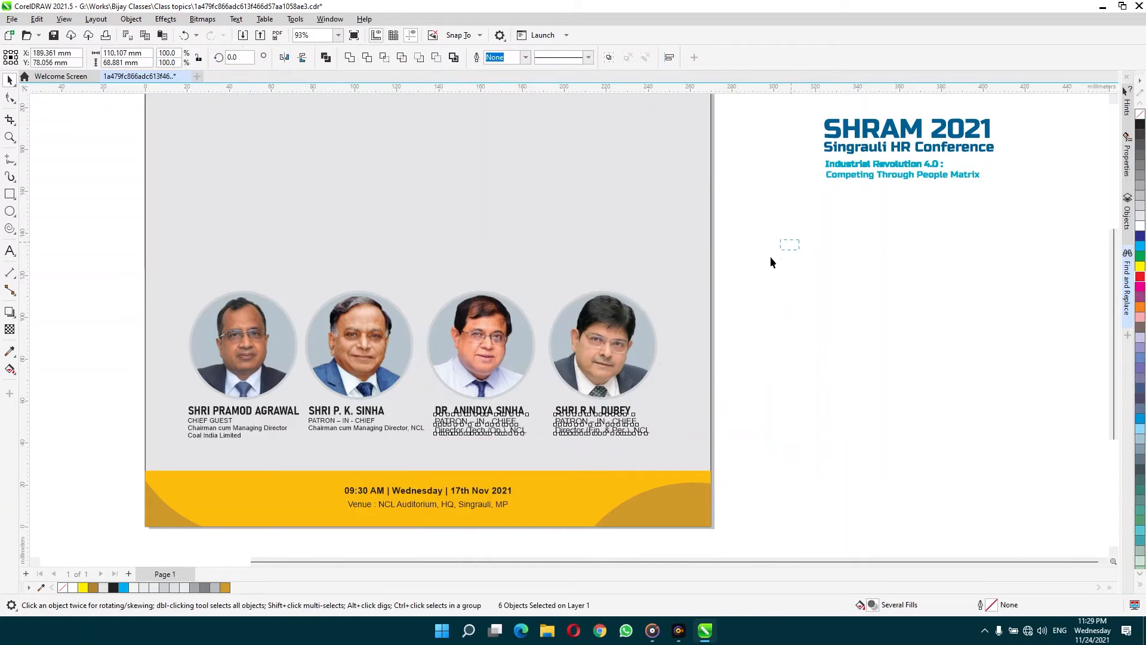
pyautogui.moveTo(279, 455); pyautogui.dragTo(279, 455)
pyautogui.press('Right')
pyautogui.click(73, 396)
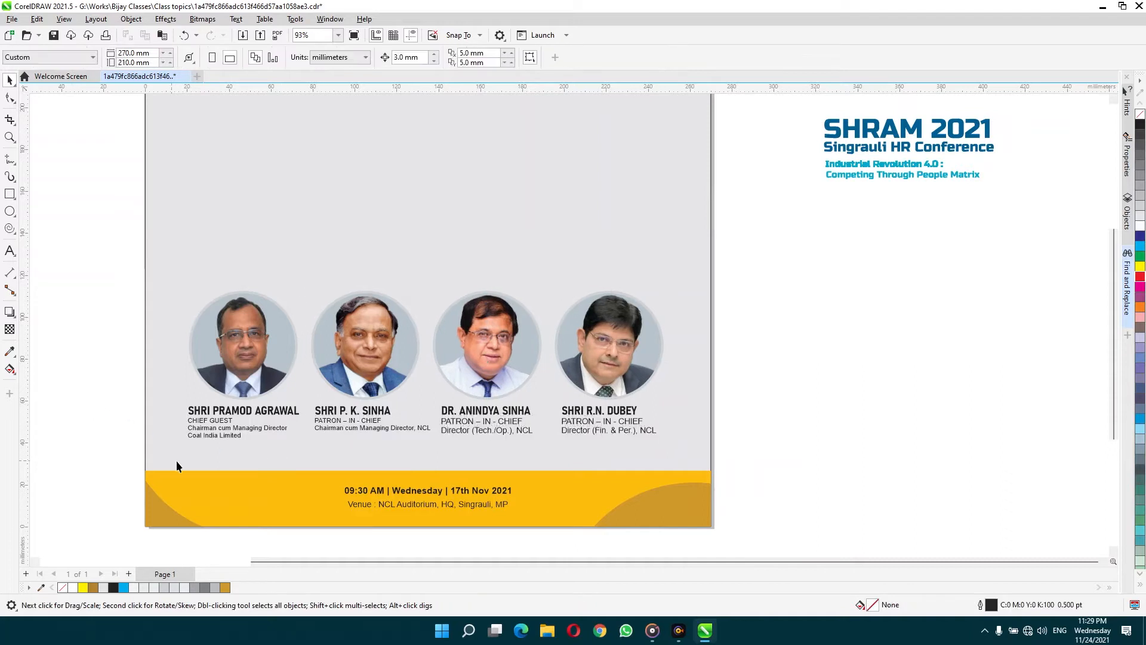
# Set the title and organisation lines under the first portrait's name to 11 pt
pyautogui.click(256, 431)
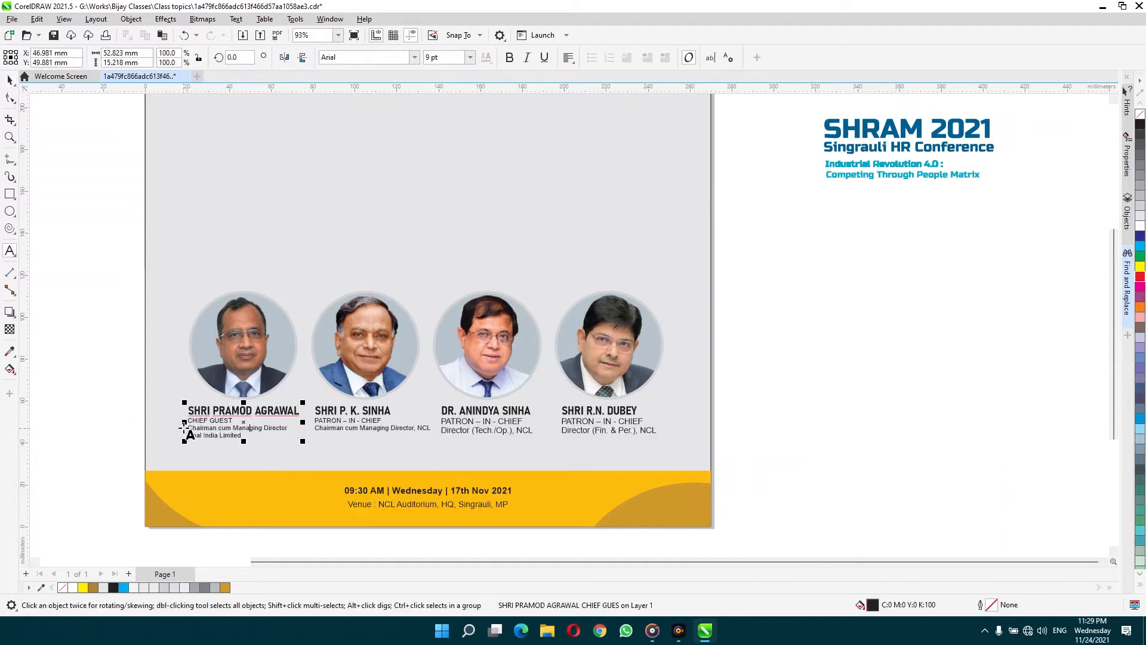
pyautogui.moveTo(190, 422); pyautogui.dragTo(244, 438)
pyautogui.click(450, 57)
pyautogui.write('11')
pyautogui.press('Return')
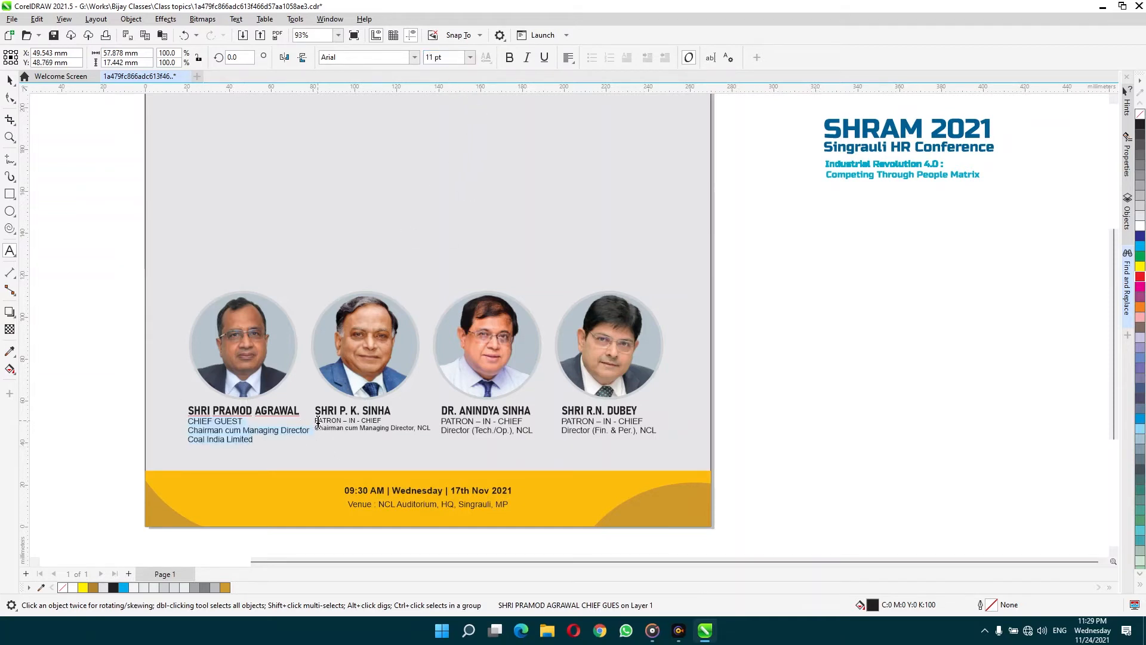
# Set the second portrait's title lines to 11 pt and break "NCL" onto its own line without the comma
pyautogui.moveTo(317, 420); pyautogui.dragTo(432, 429)
pyautogui.click(445, 57)
pyautogui.write('11')
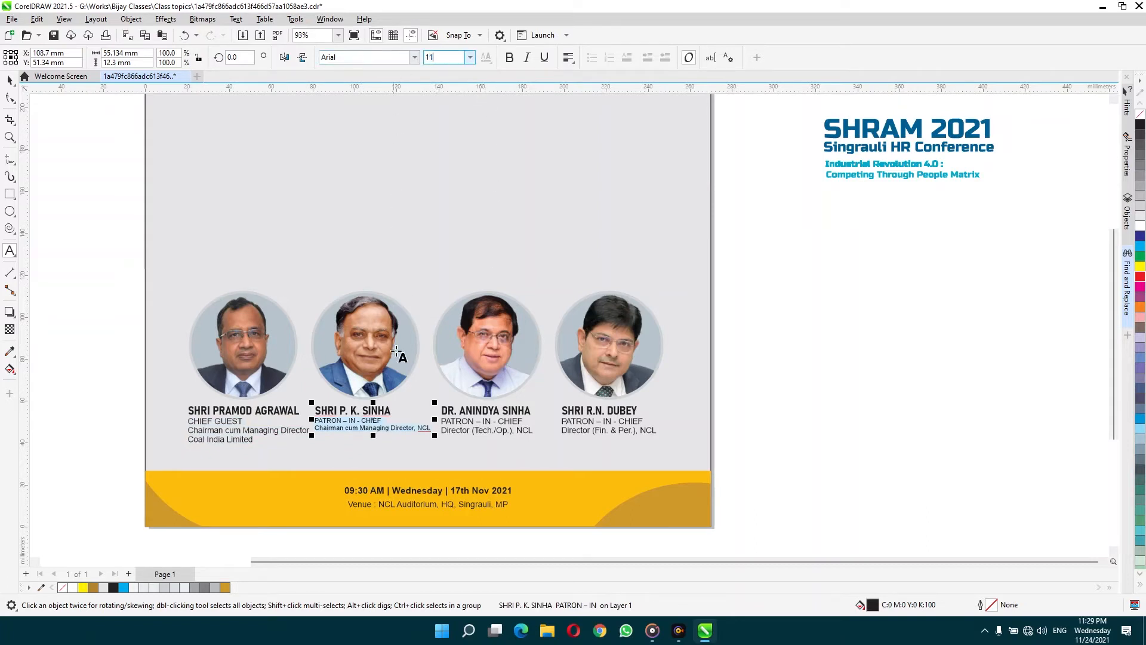
pyautogui.press('Return')
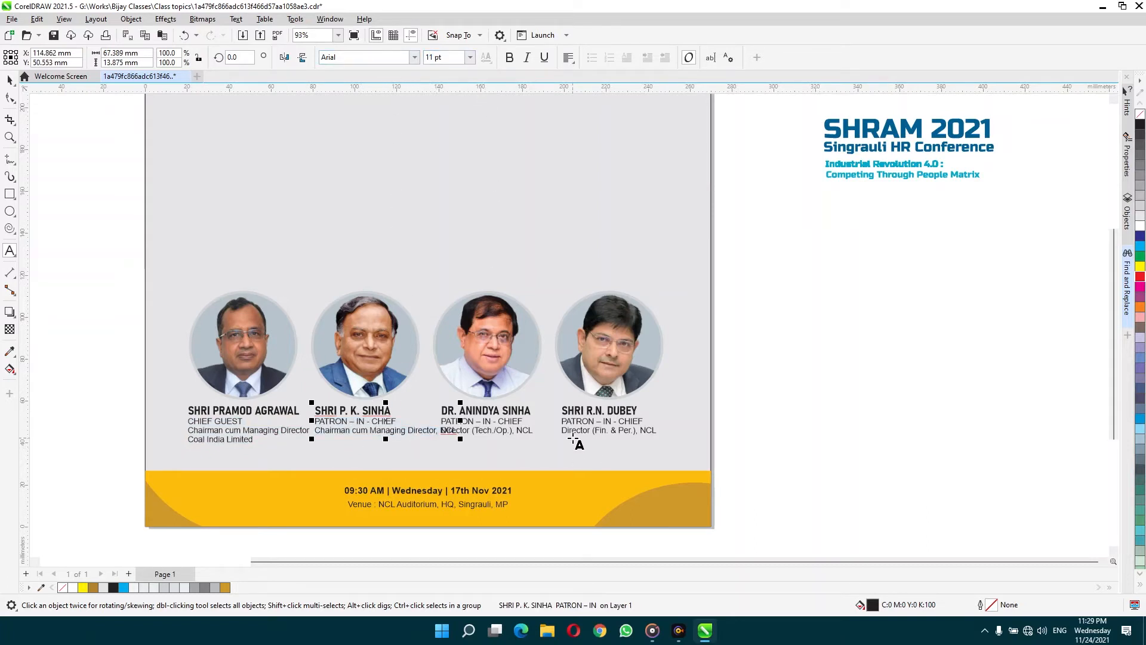
pyautogui.press('BackSpace')
pyautogui.press('BackSpace')
pyautogui.press('Return')
pyautogui.hotkey('ctrl', 'space')
pyautogui.click(746, 439)
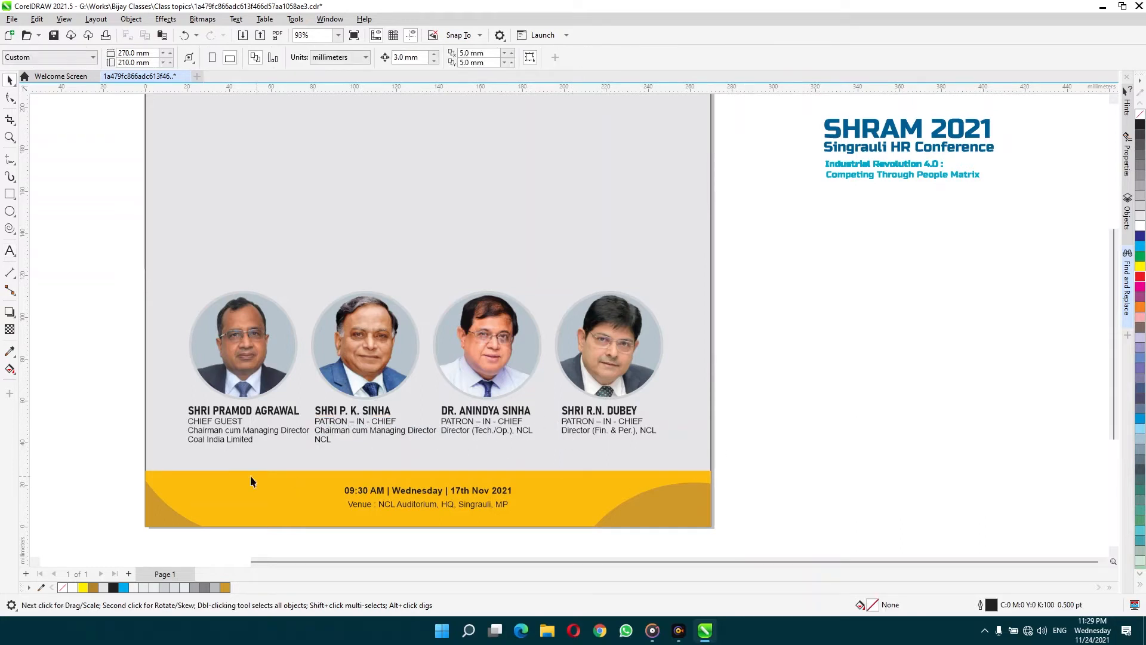
# Widen the gaps between all four captioned portraits by a further 3 mm each
pyautogui.moveTo(765, 454); pyautogui.dragTo(286, 256)
pyautogui.moveTo(765, 271); pyautogui.dragTo(549, 450)
pyautogui.press('Right')
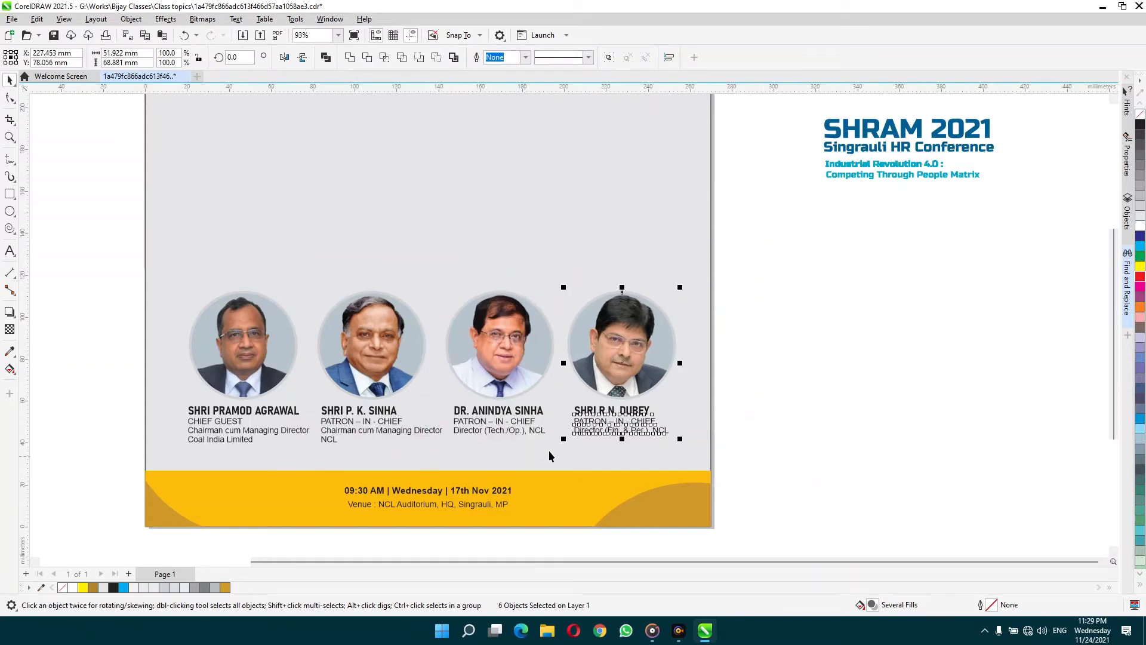
pyautogui.press('Right')
# Group all portraits with their captions and centre the group horizontally on the grey background
pyautogui.moveTo(785, 464); pyautogui.dragTo(155, 206)
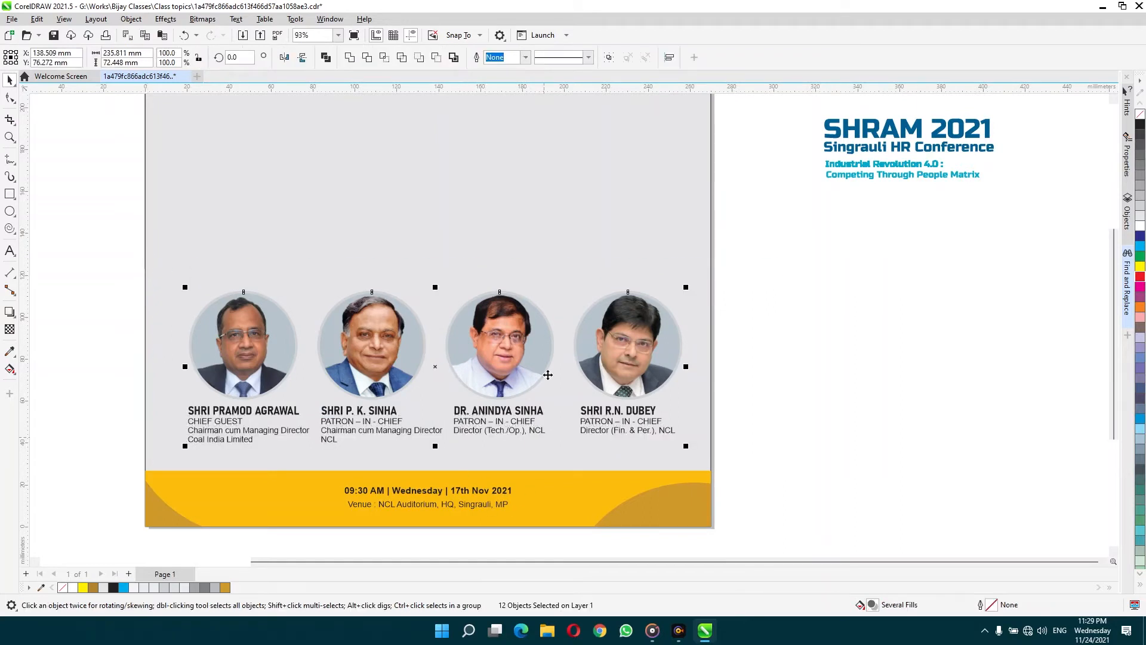
pyautogui.hotkey('ctrl', 'g')
pyautogui.keyDown('shift'); pyautogui.click(441, 251); pyautogui.keyUp('shift')
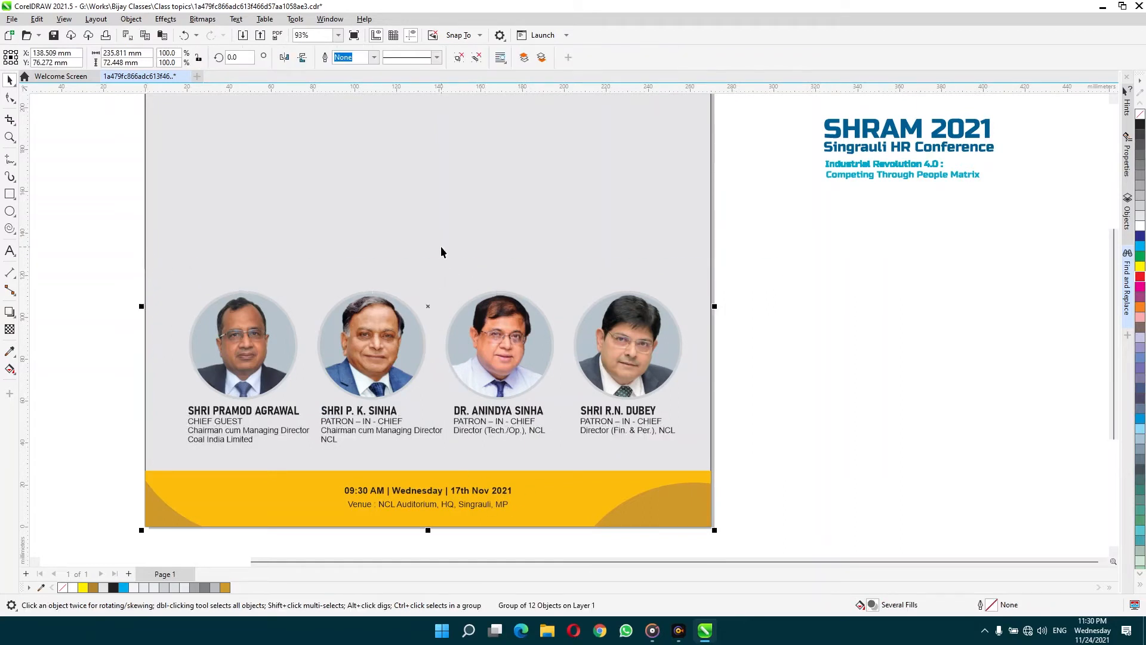
pyautogui.press('c')
pyautogui.click(767, 367)
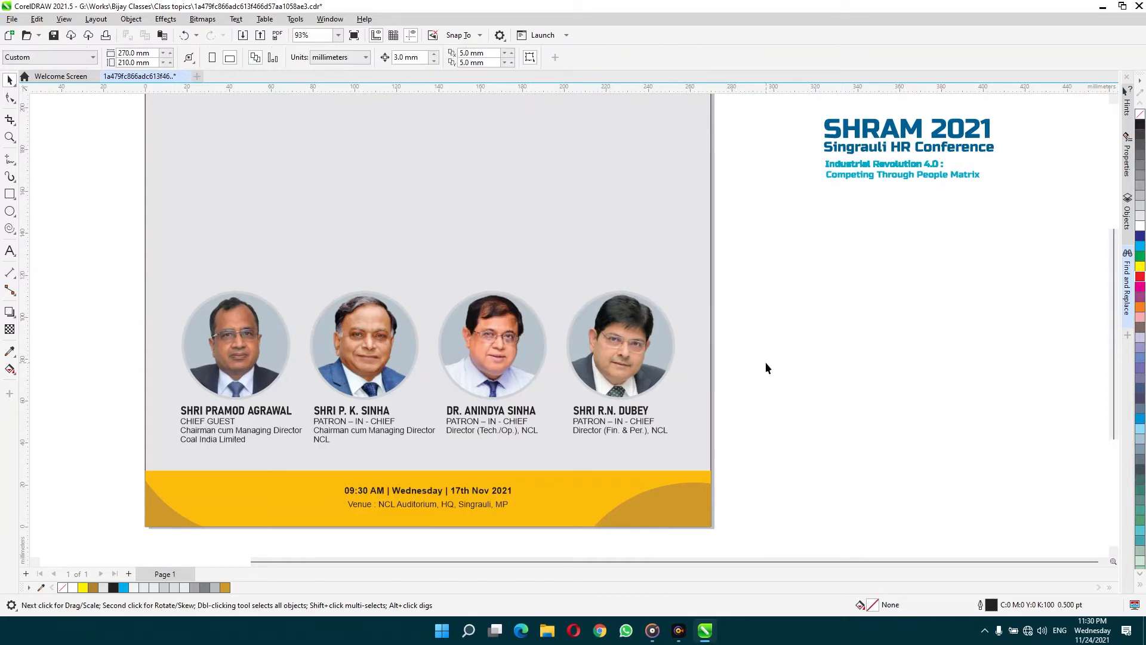
pyautogui.scroll(-2, 567, 302)
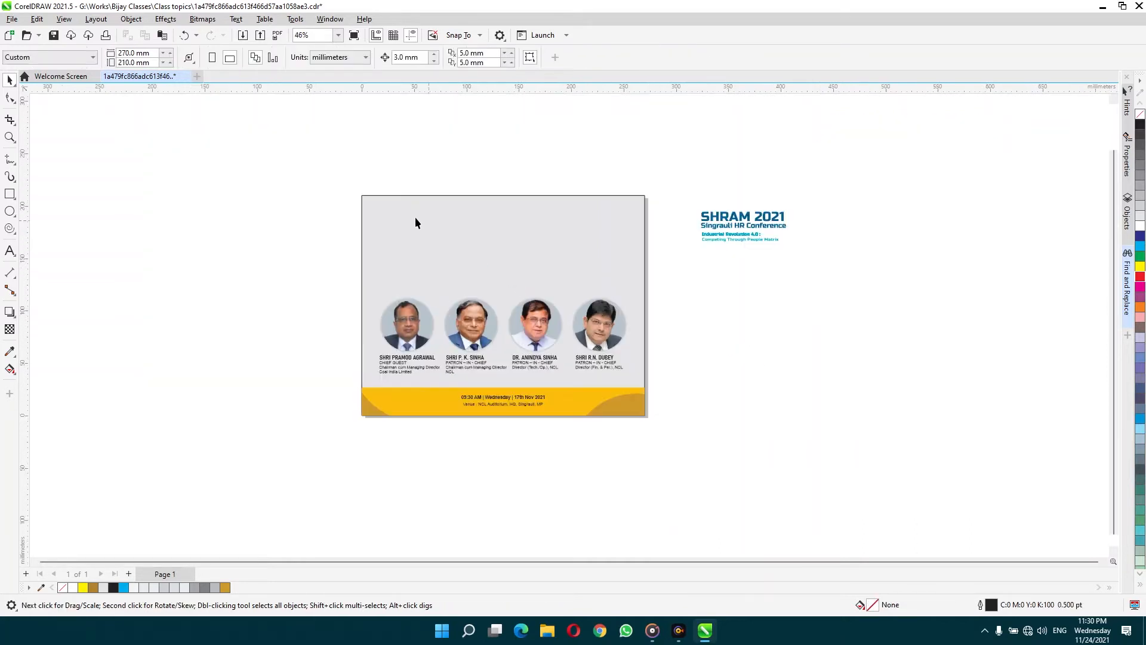
pyautogui.press('z')
pyautogui.moveTo(315, 151); pyautogui.dragTo(896, 444)
pyautogui.press('F8')
pyautogui.click(477, 219)
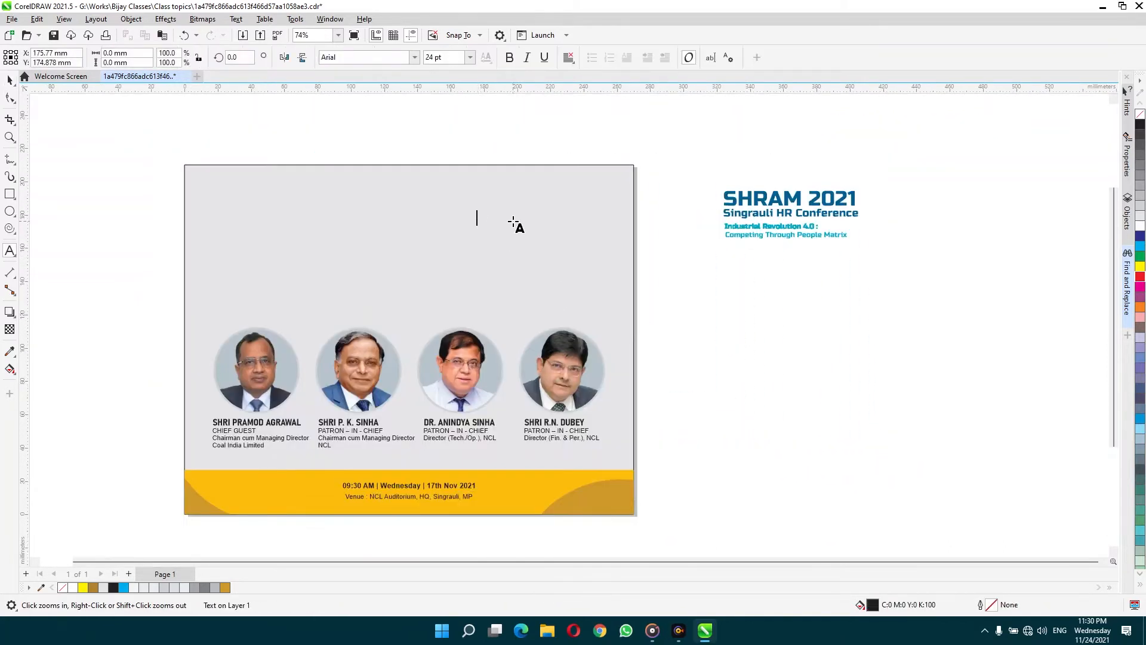
pyautogui.hotkey('ctrl', 'space')
# Remove the outline from the grey background rectangle
pyautogui.click(530, 216)
pyautogui.rightClick(1140, 114)
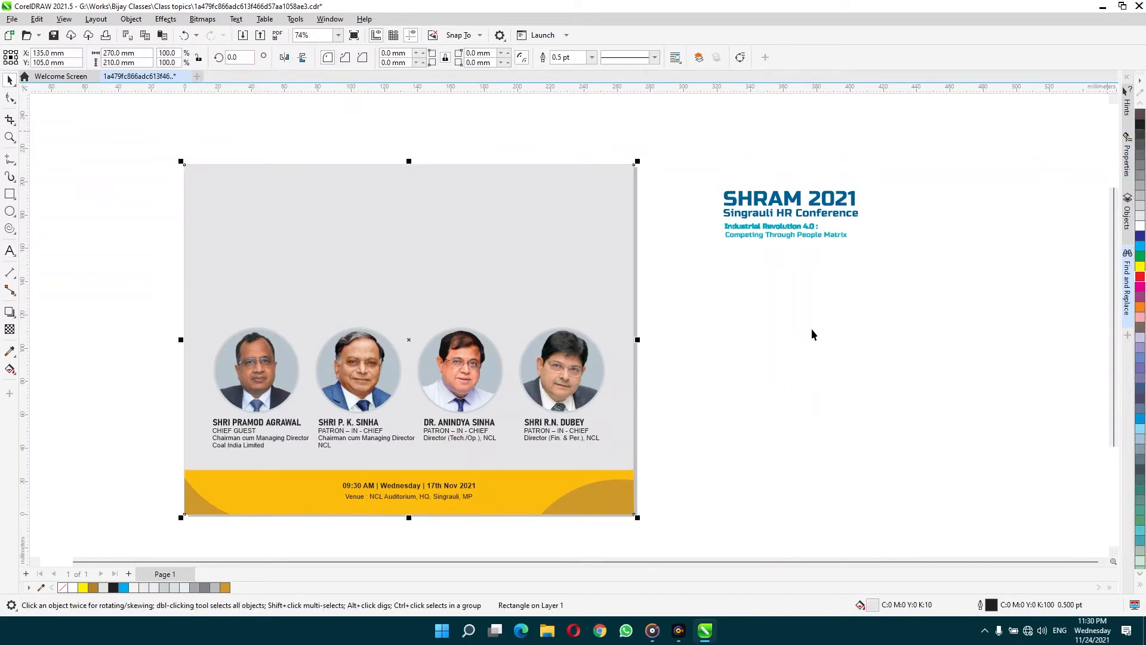
pyautogui.click(807, 333)
pyautogui.click(167, 267)
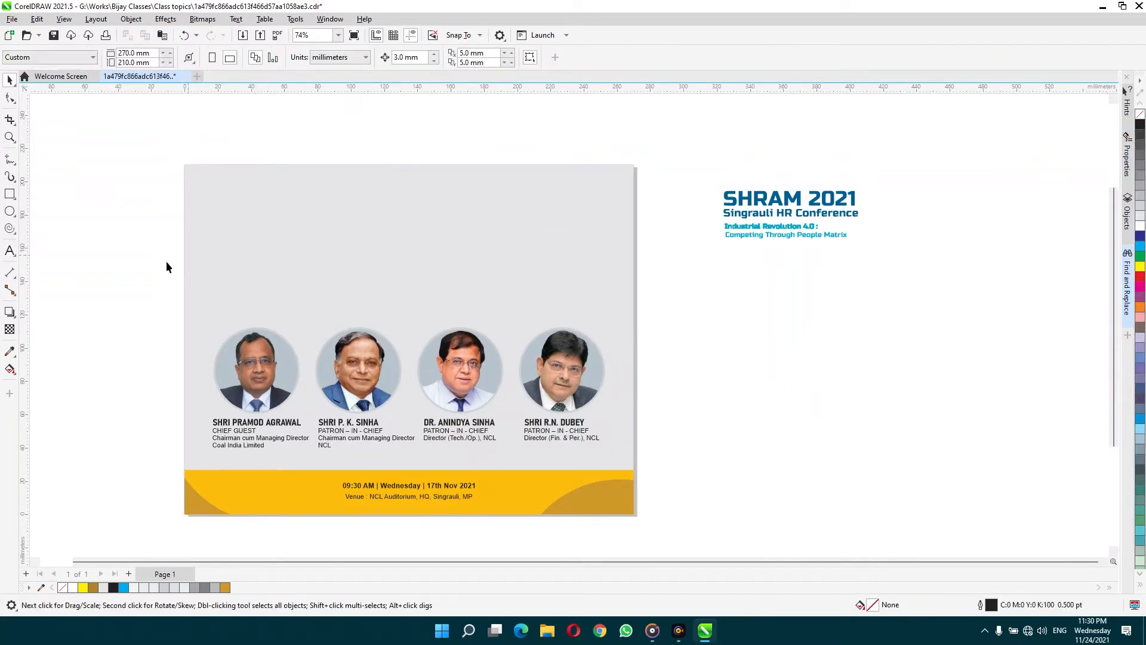
# Draw a circle about 264 mm in diameter and shift it down and to the right over the page
pyautogui.click(9, 211)
pyautogui.moveTo(204, 136)
pyautogui.mouseDown()
pyautogui.moveTo(499, 367)
pyautogui.moveTo(768, 524)
pyautogui.moveTo(775, 504)
pyautogui.moveTo(678, 476)
pyautogui.moveTo(644, 441)
pyautogui.mouseUp()
pyautogui.press('space')
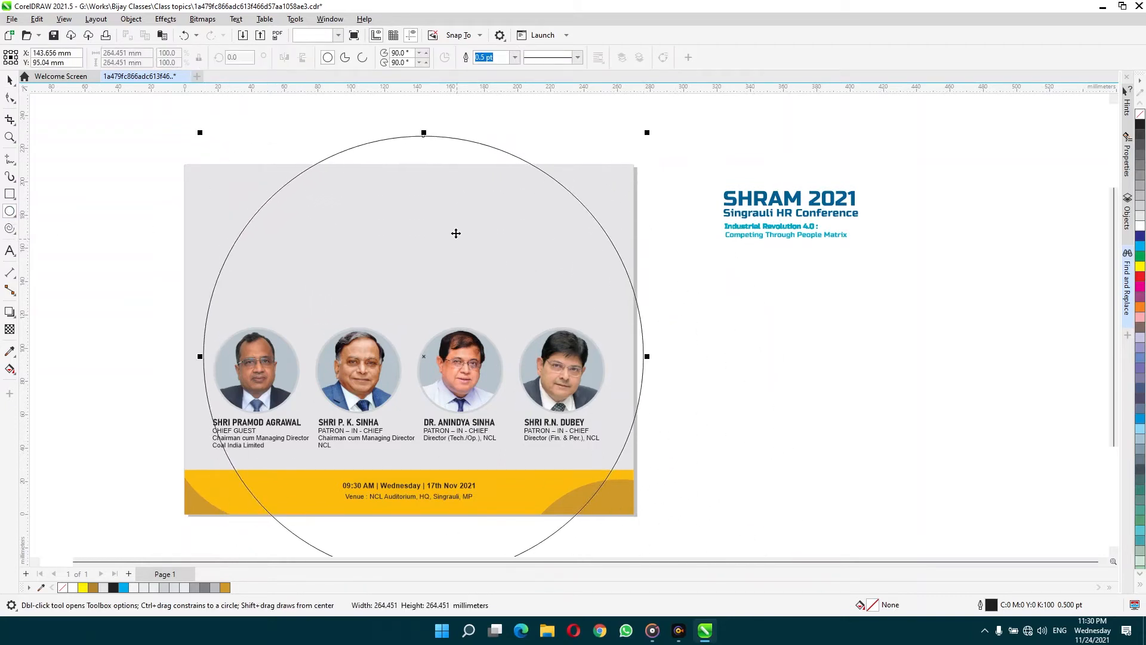
pyautogui.moveTo(455, 233)
pyautogui.mouseDown()
pyautogui.moveTo(486, 314)
pyautogui.moveTo(489, 303)
pyautogui.mouseUp()
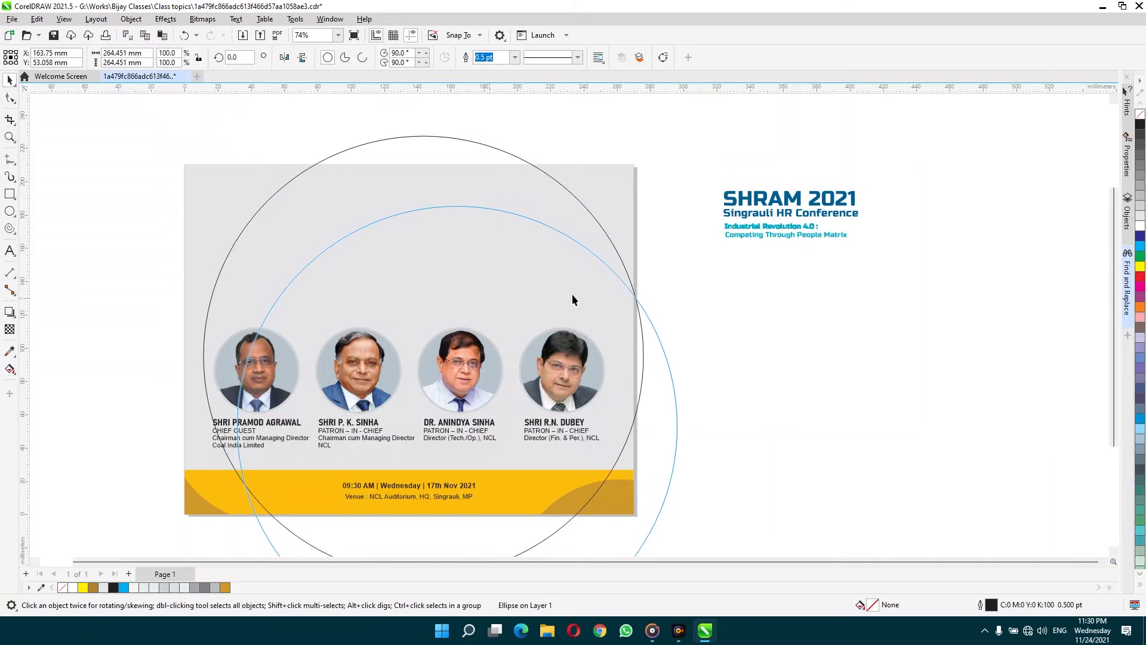
# Fill the large circle with a very light grey tint (K 4) and remove its outline
pyautogui.click(1141, 219)
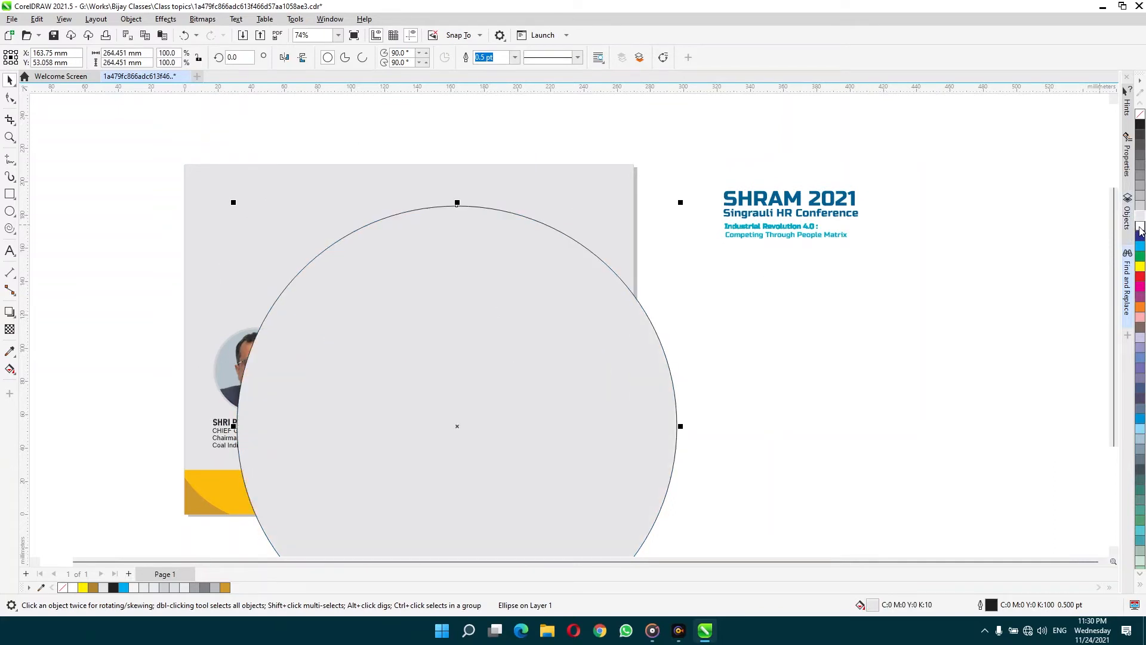
pyautogui.click(1141, 228)
pyautogui.keyDown('ctrl'); pyautogui.click(1141, 207); pyautogui.keyUp('ctrl')
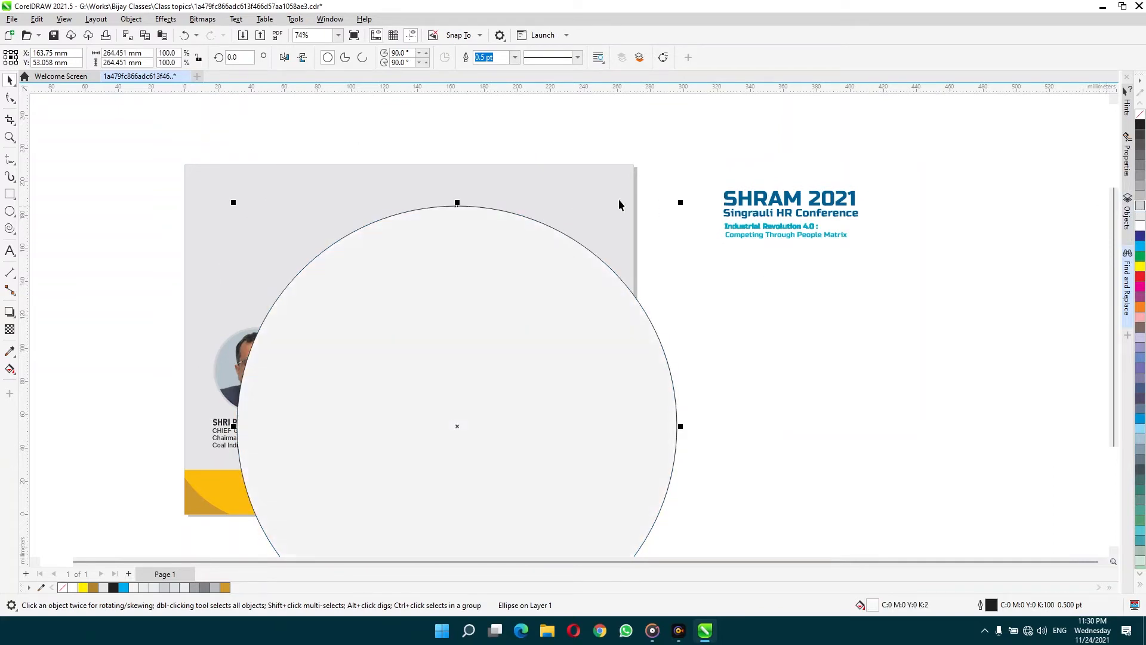
pyautogui.rightClick(1141, 114)
# Send the circle and grey background behind all other objects and shift the circle slightly up and to the left
pyautogui.keyDown('shift'); pyautogui.click(563, 171); pyautogui.keyUp('shift')
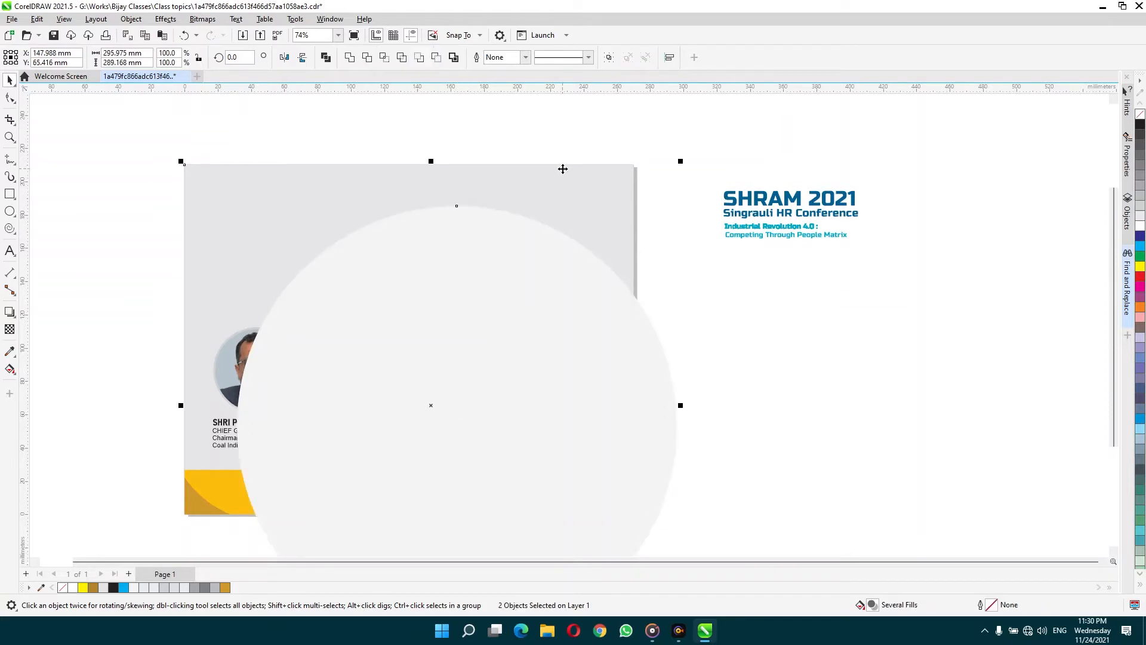
pyautogui.hotkey('shift', 'pagedown')
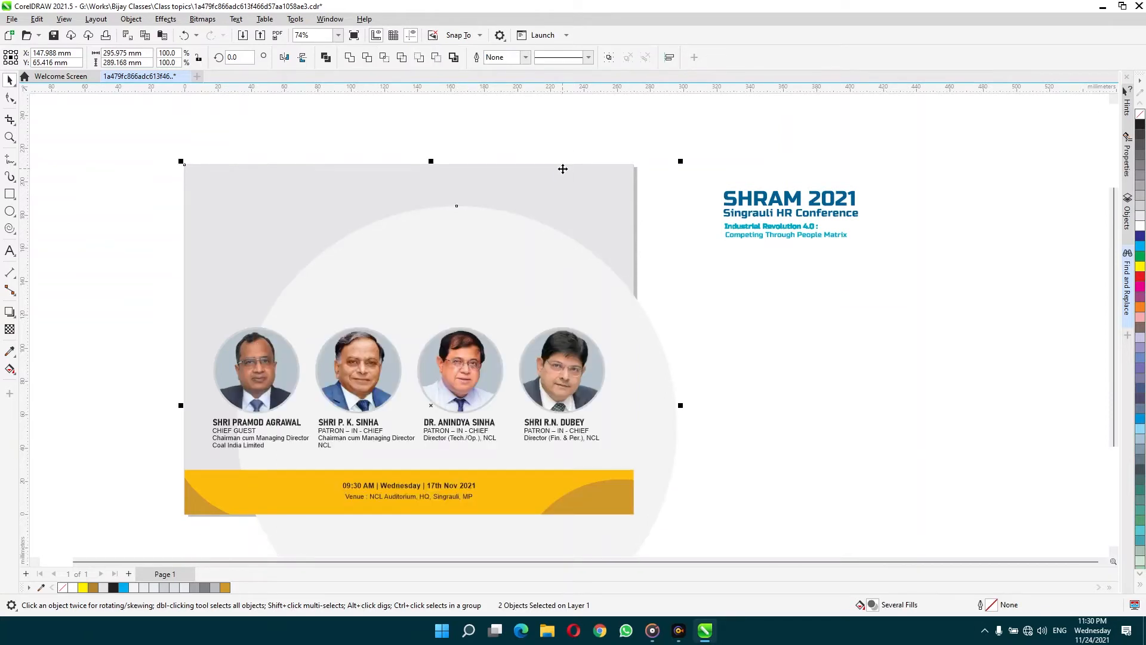
pyautogui.click(835, 344)
pyautogui.moveTo(474, 264)
pyautogui.mouseDown()
pyautogui.moveTo(458, 256)
pyautogui.moveTo(468, 253)
pyautogui.mouseUp()
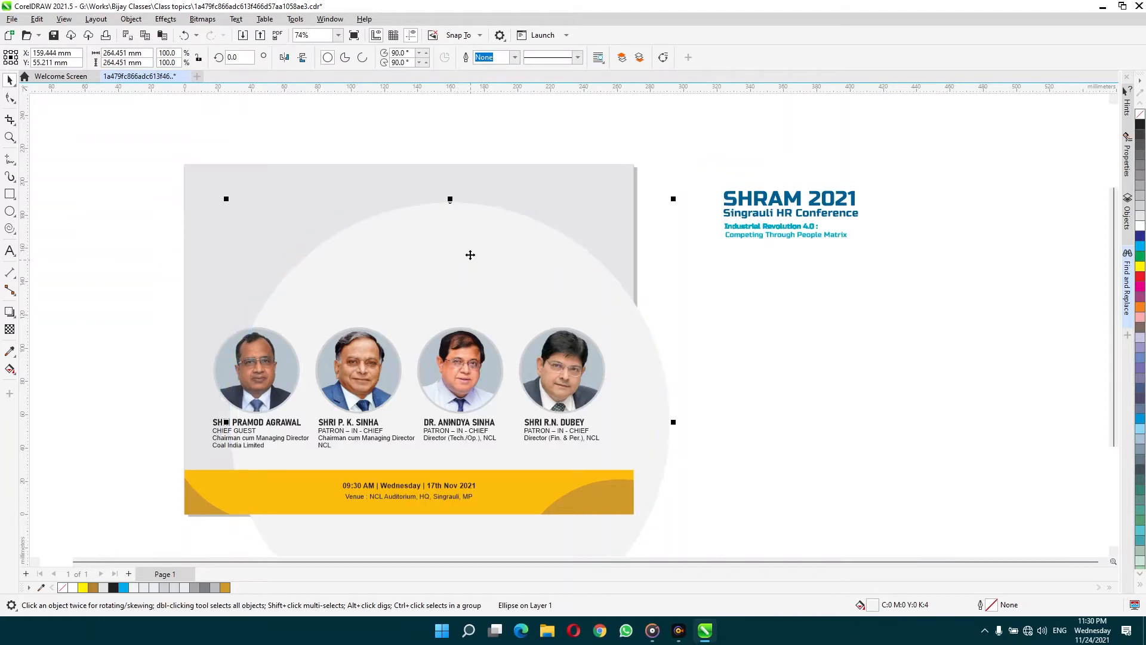
# Move the whole SHRAM 2021 heading text block onto the page, roughly centred above the portraits
pyautogui.click(837, 261)
pyautogui.moveTo(871, 178); pyautogui.dragTo(736, 244)
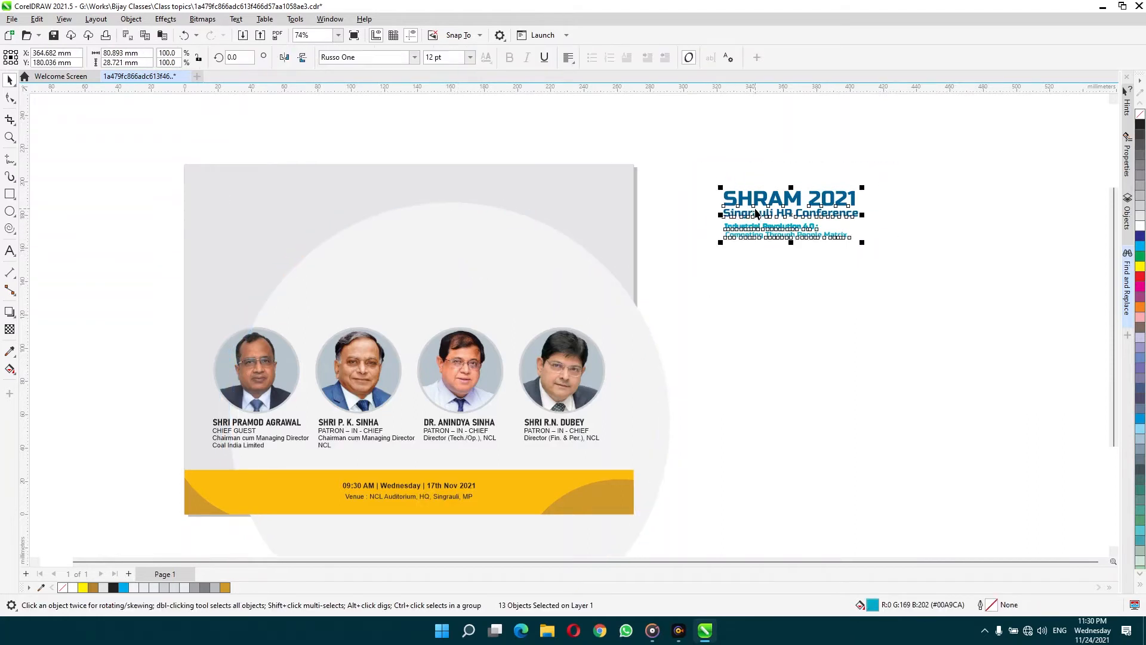
pyautogui.moveTo(755, 205); pyautogui.dragTo(404, 248)
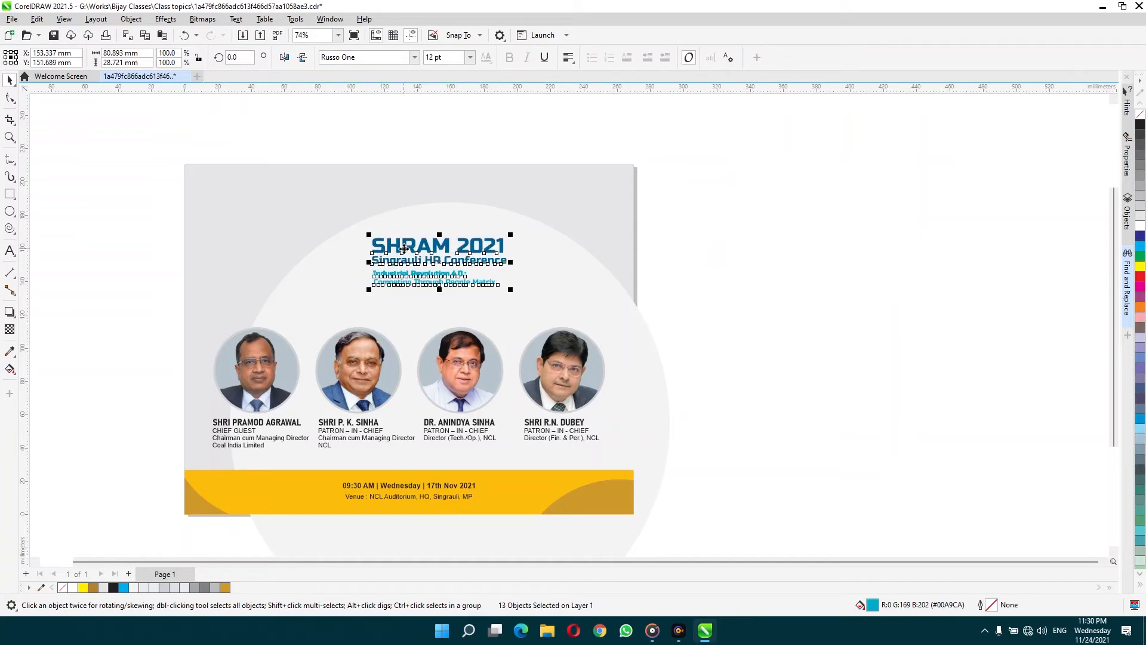
pyautogui.click(829, 180)
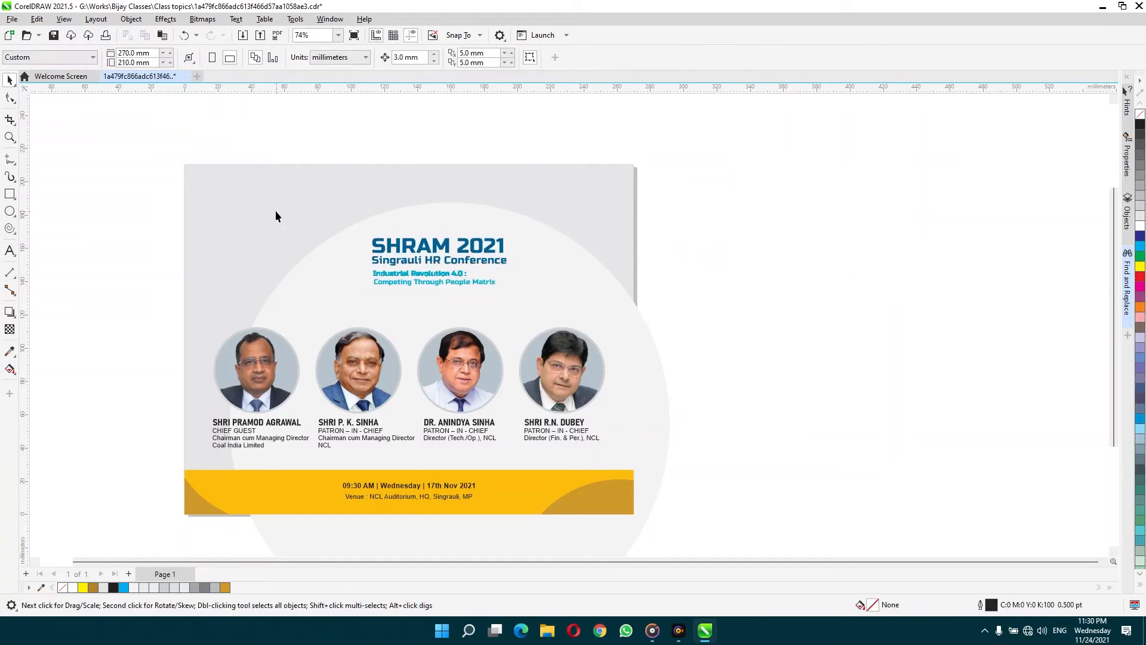
pyautogui.moveTo(562, 274); pyautogui.dragTo(625, 291)
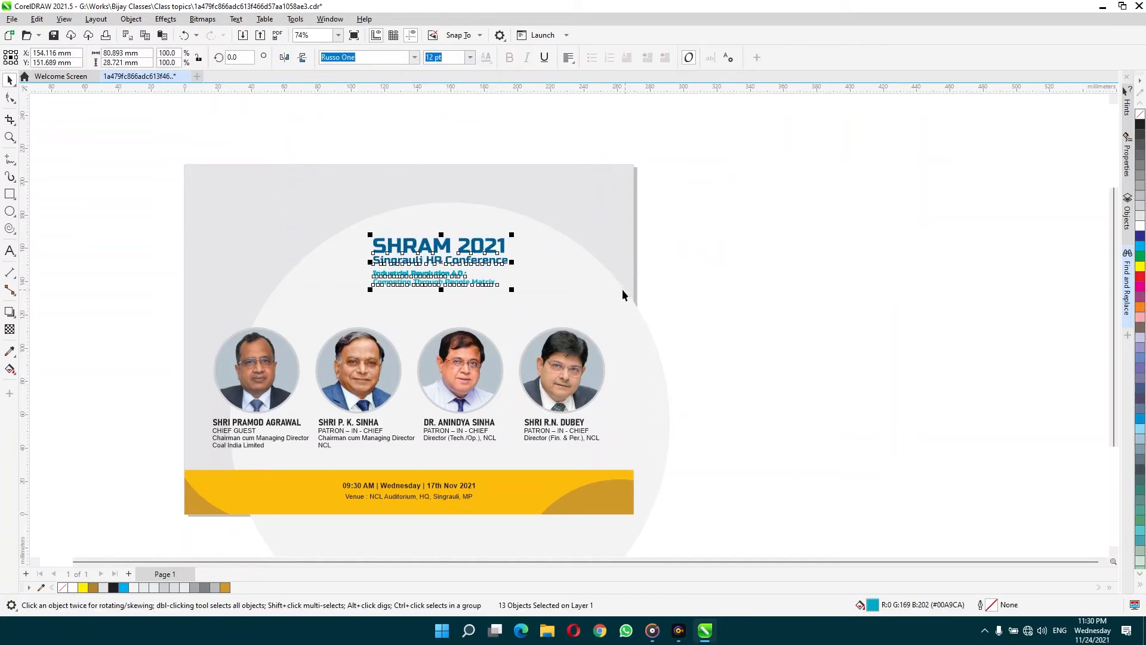
# Fill all heading text with black, and give the SHRAM 2021 title a cyan fill
pyautogui.click(832, 236)
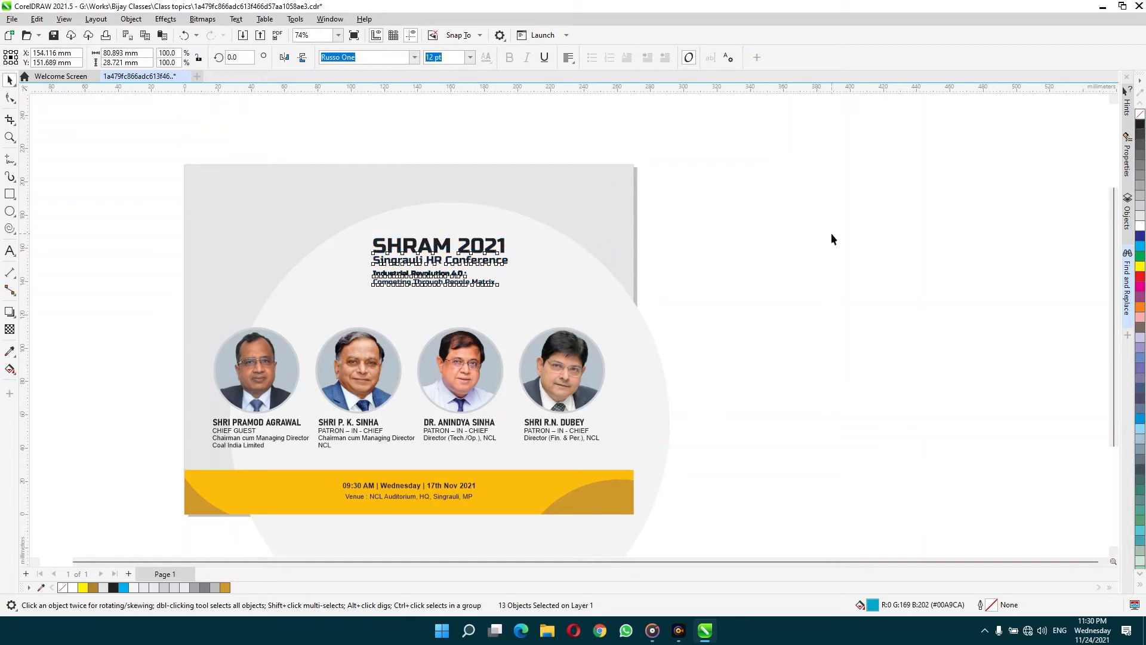
pyautogui.moveTo(724, 164); pyautogui.dragTo(355, 261)
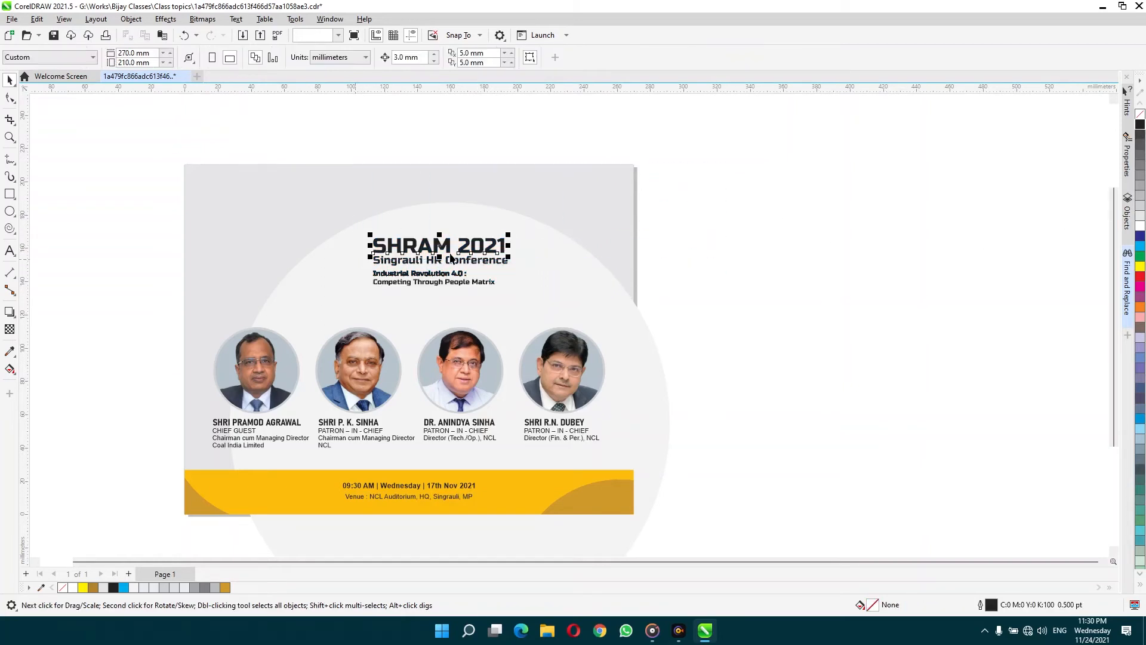
pyautogui.click(1141, 250)
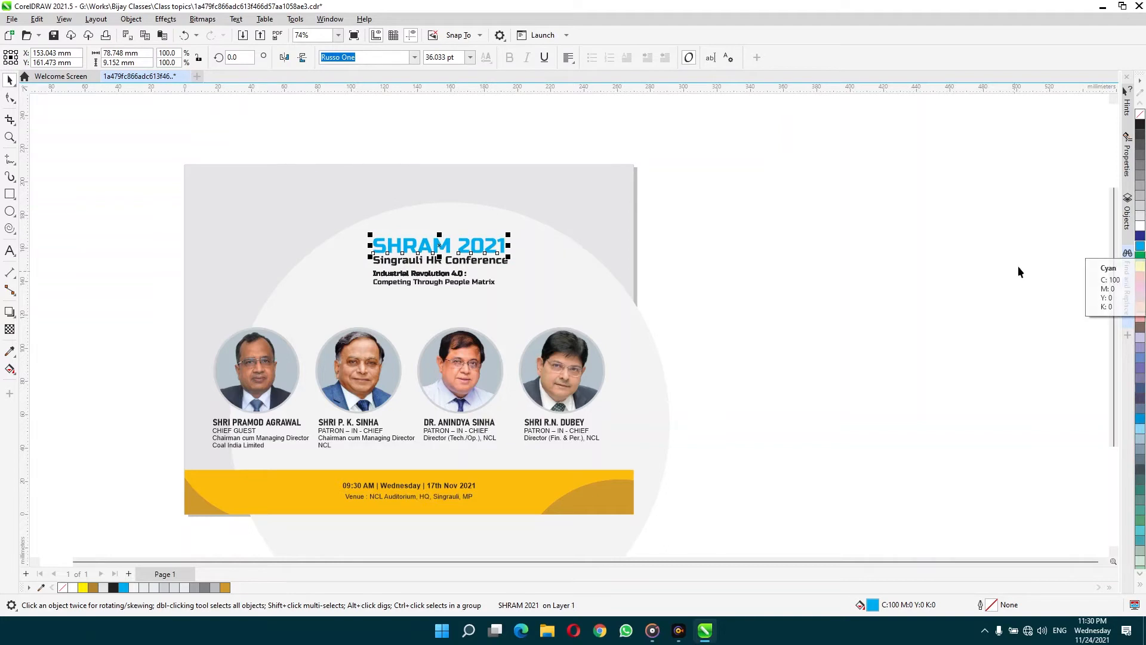
pyautogui.press('Escape')
# Fill both tagline lines, "Industrial Revolution 4.0 :" and "Competing Through People Matrix", with cyan
pyautogui.moveTo(253, 159); pyautogui.dragTo(639, 317)
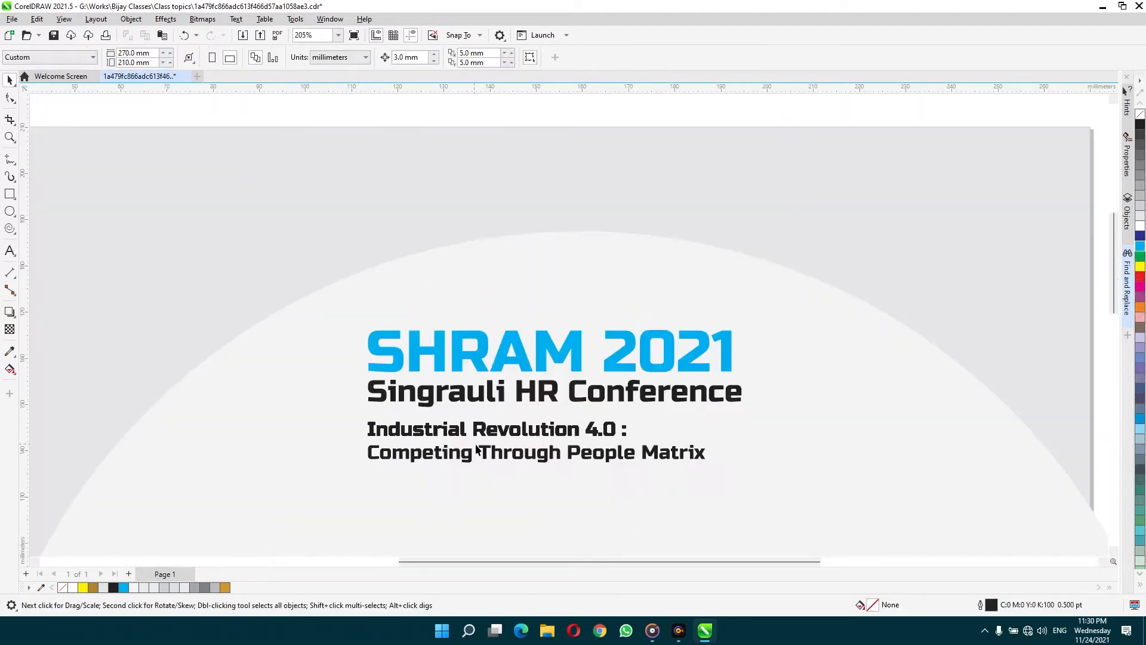
pyautogui.click(493, 432)
pyautogui.keyDown('shift'); pyautogui.click(497, 452); pyautogui.keyUp('shift')
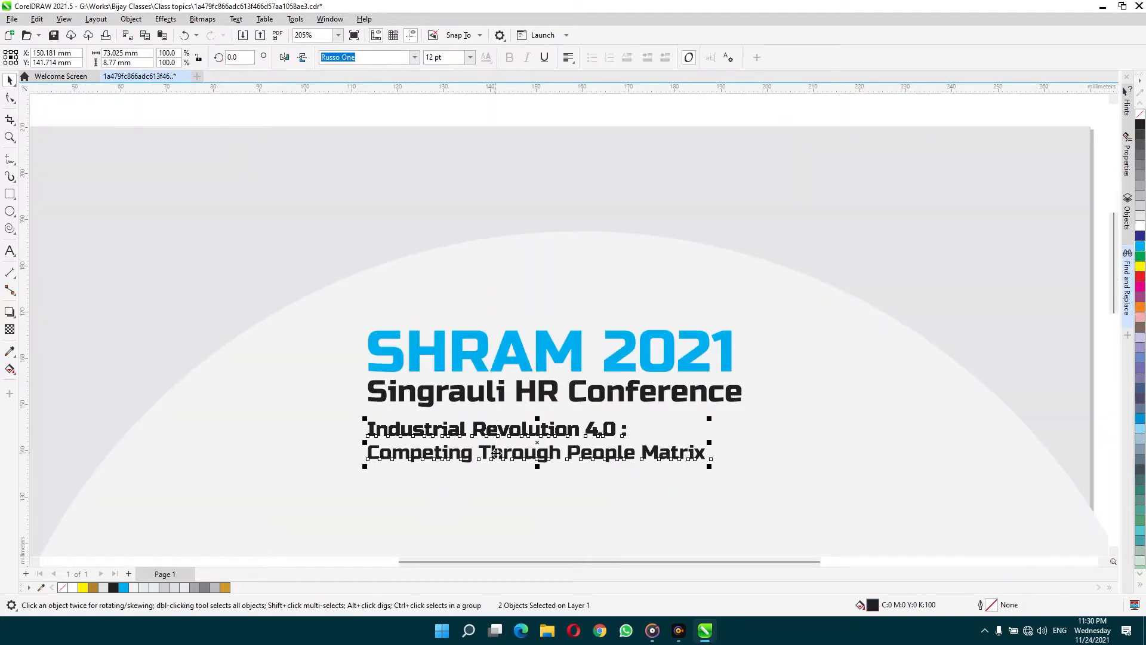
pyautogui.click(1140, 248)
# Draw a square about 32 mm wide to the right of the conference heading
pyautogui.press('F2')
pyautogui.rightClick(446, 308)
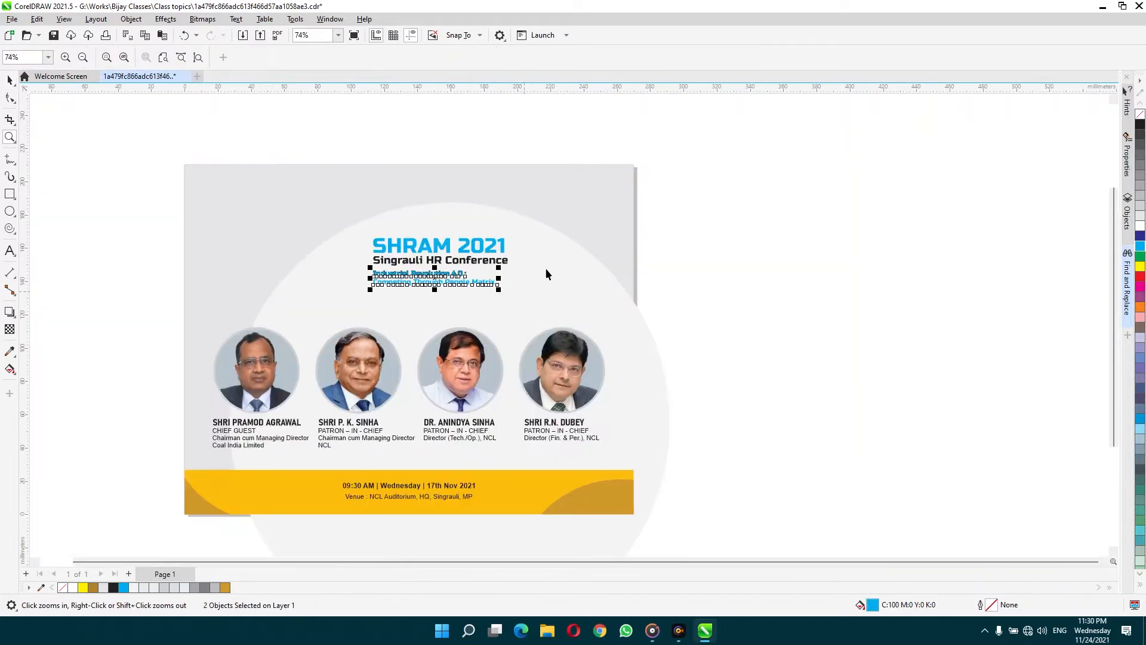
pyautogui.press('F2')
pyautogui.moveTo(278, 175); pyautogui.dragTo(738, 455)
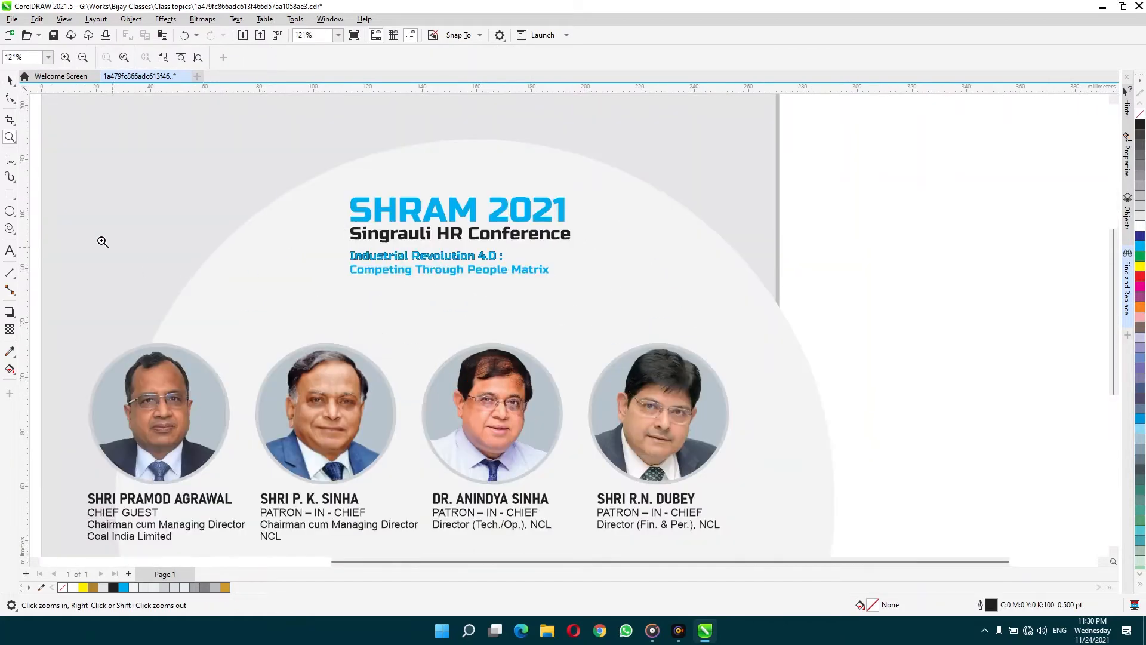
pyautogui.moveTo(320, 102); pyautogui.dragTo(877, 321)
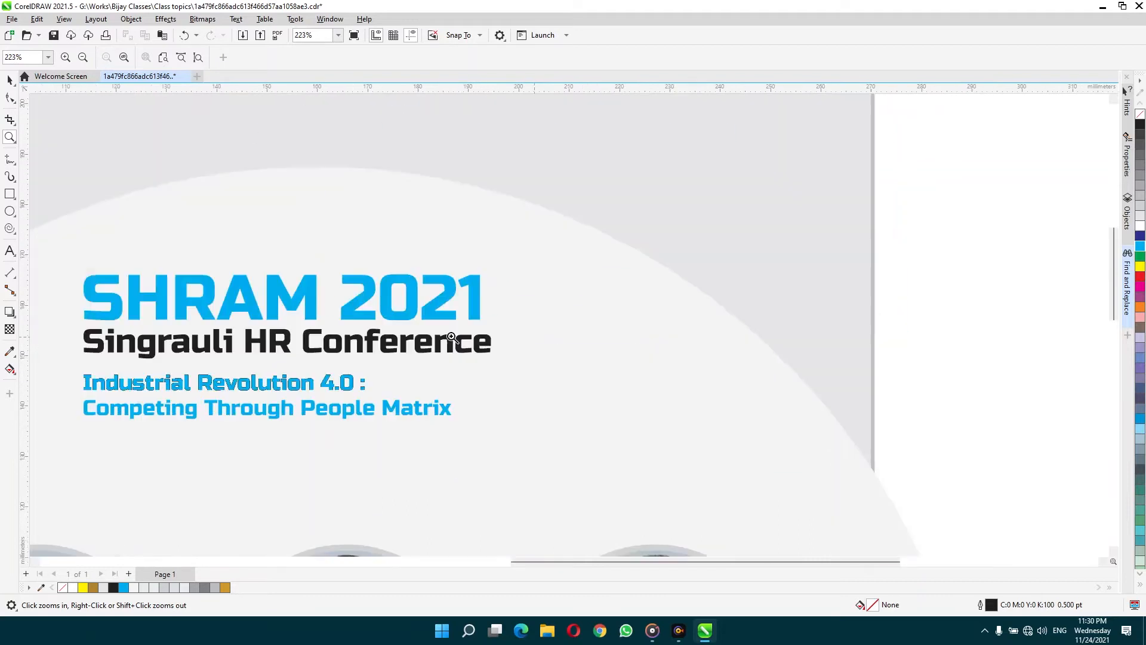
pyautogui.click(10, 194)
pyautogui.moveTo(557, 275); pyautogui.dragTo(720, 437)
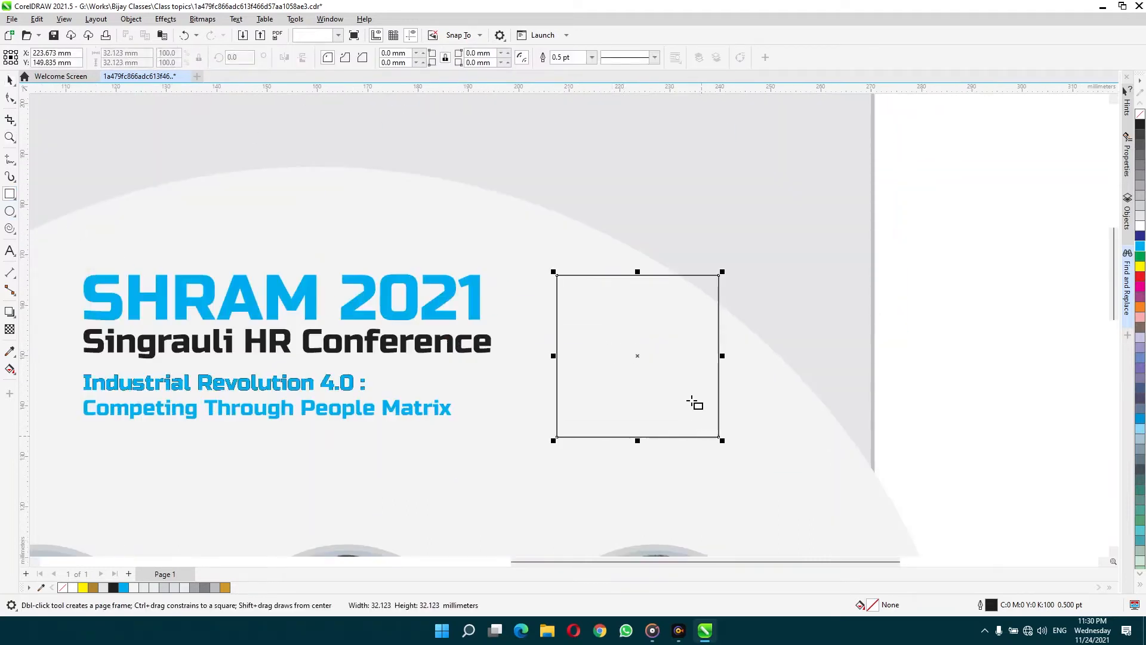
# Rotate the square 45° clockwise (angle 315°) to form a diamond
pyautogui.moveTo(724, 269); pyautogui.dragTo(770, 359)
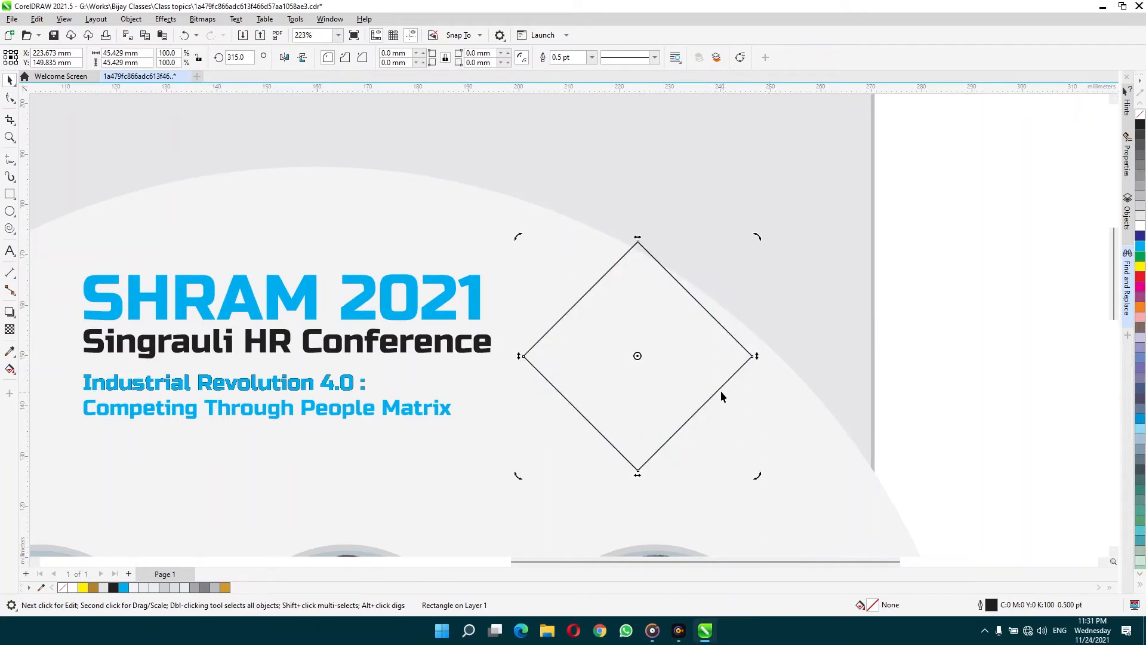
pyautogui.hotkey('ctrl', 'z')
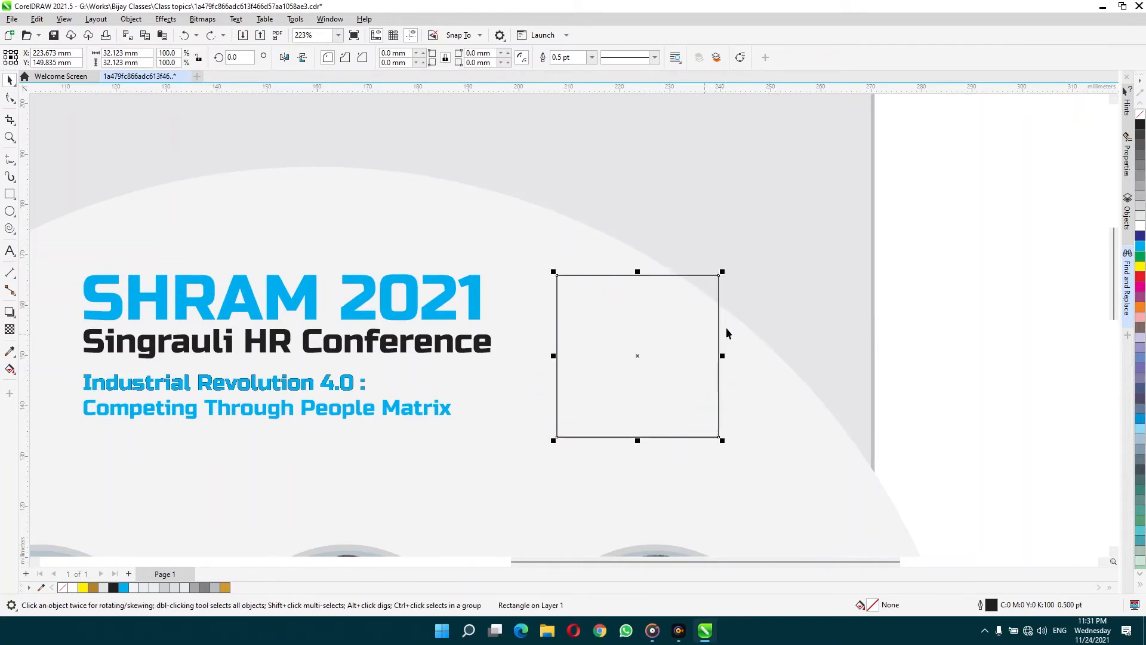
pyautogui.click(681, 297)
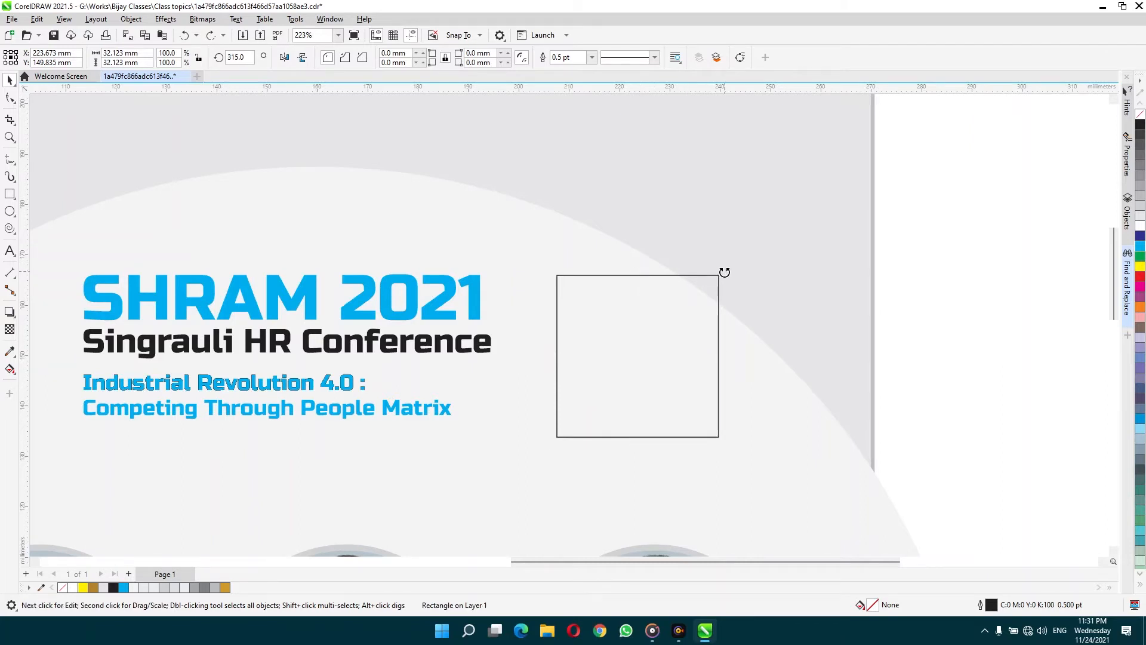
pyautogui.moveTo(724, 270); pyautogui.dragTo(760, 347)
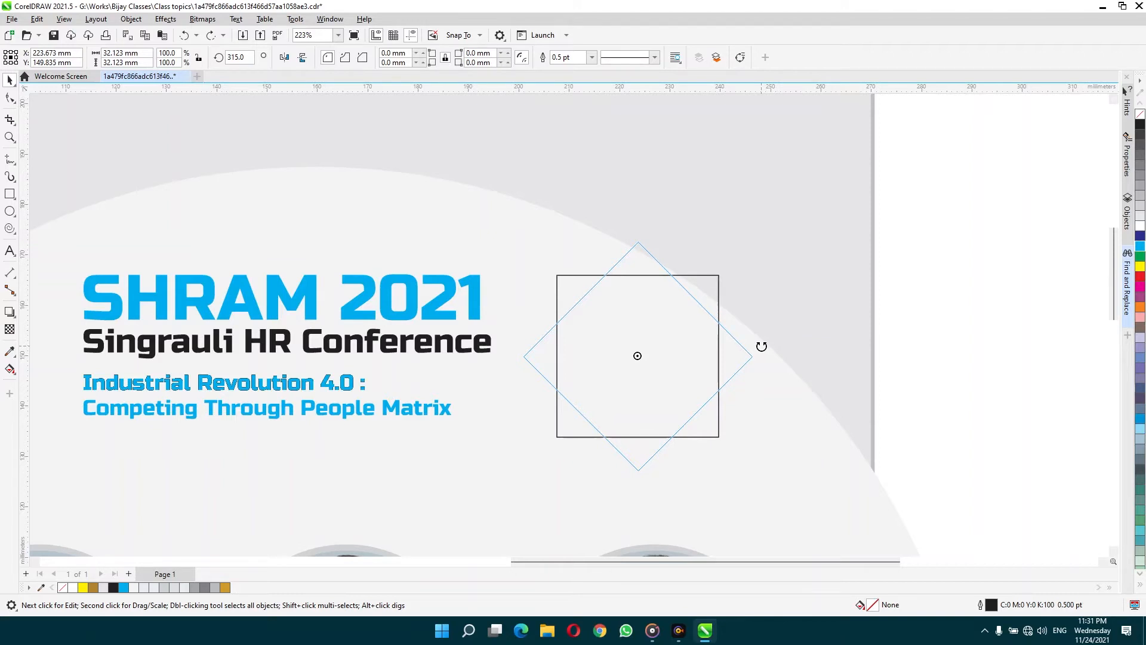
pyautogui.moveTo(761, 346); pyautogui.dragTo(814, 342)
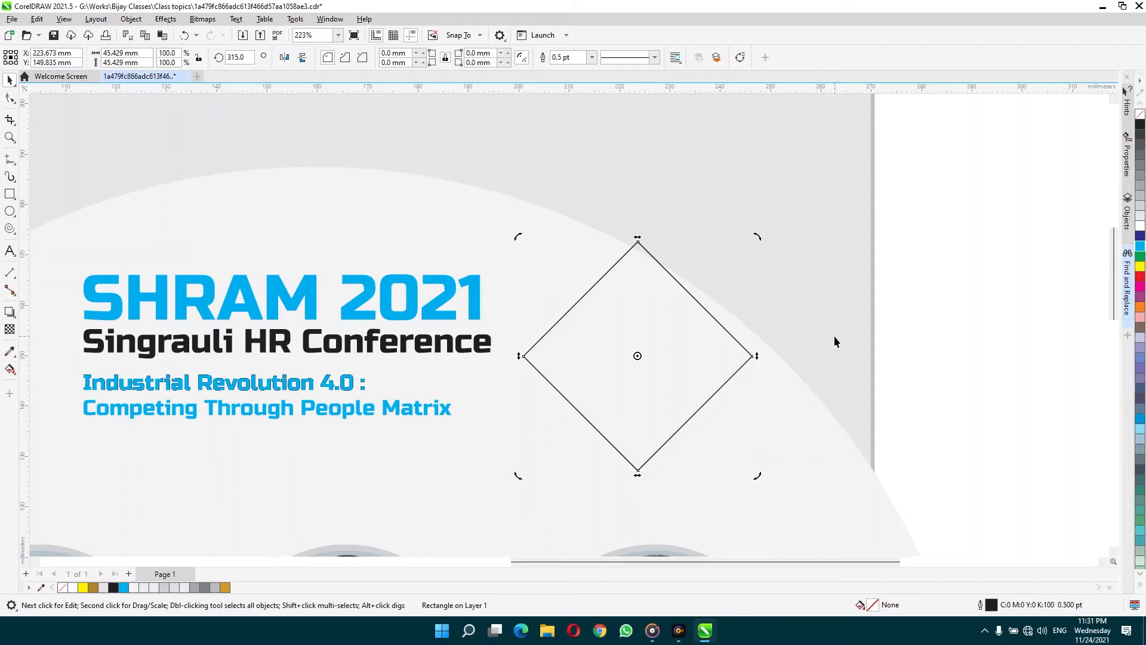
# Duplicate the diamond about 8 mm to the left at the same height, overlapping the original
pyautogui.moveTo(681, 339); pyautogui.dragTo(642, 339)
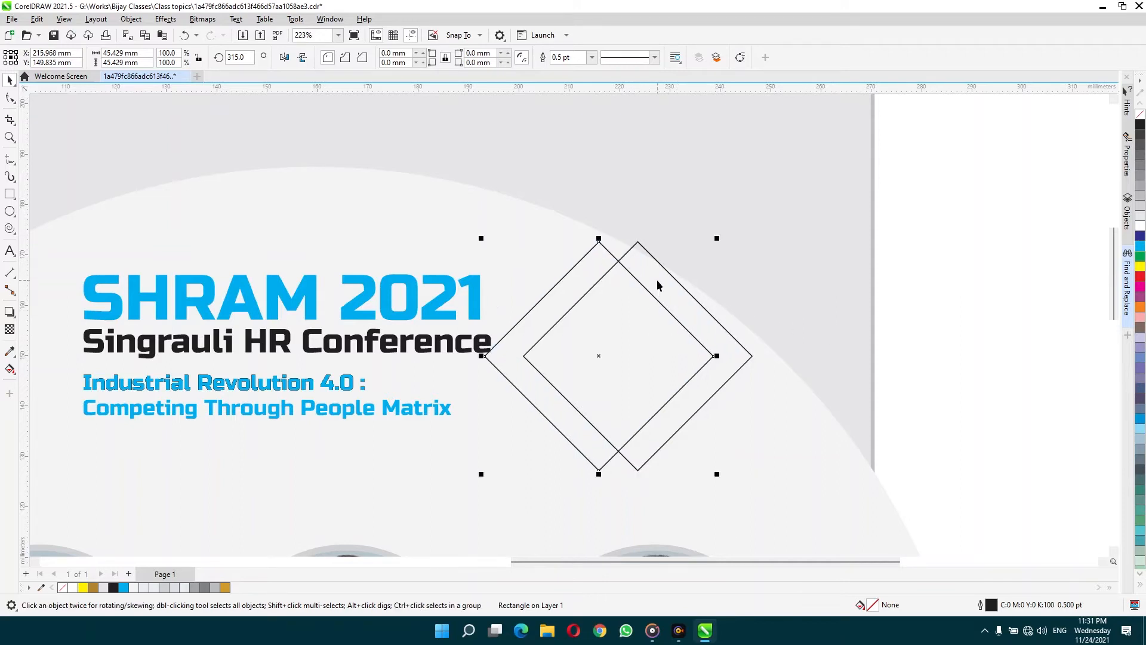
pyautogui.keyDown('shift'); pyautogui.click(657, 286); pyautogui.keyUp('shift')
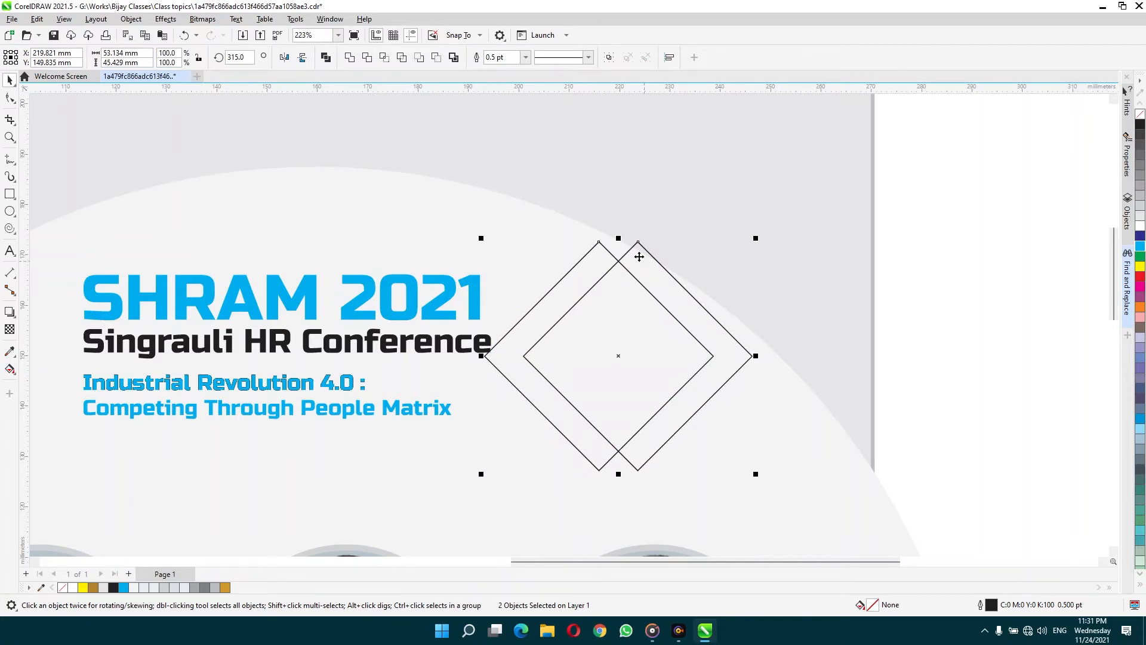
pyautogui.click(838, 275)
# Fill the duplicate diamond on the left with red and the original diamond with yellow
pyautogui.click(583, 321)
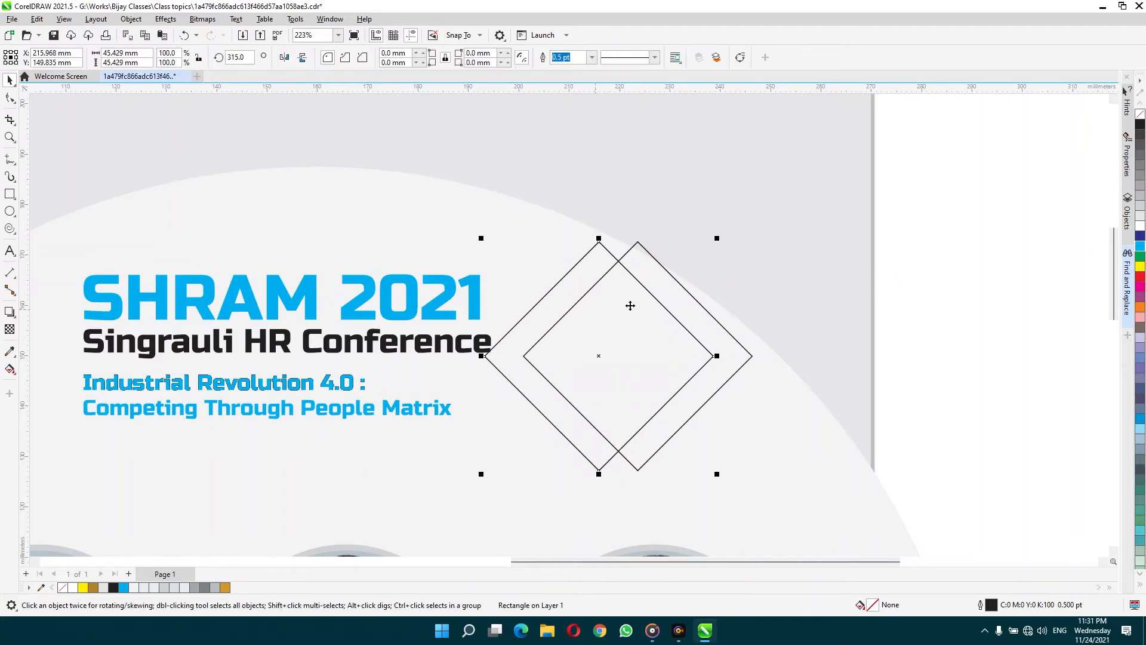
pyautogui.click(1140, 276)
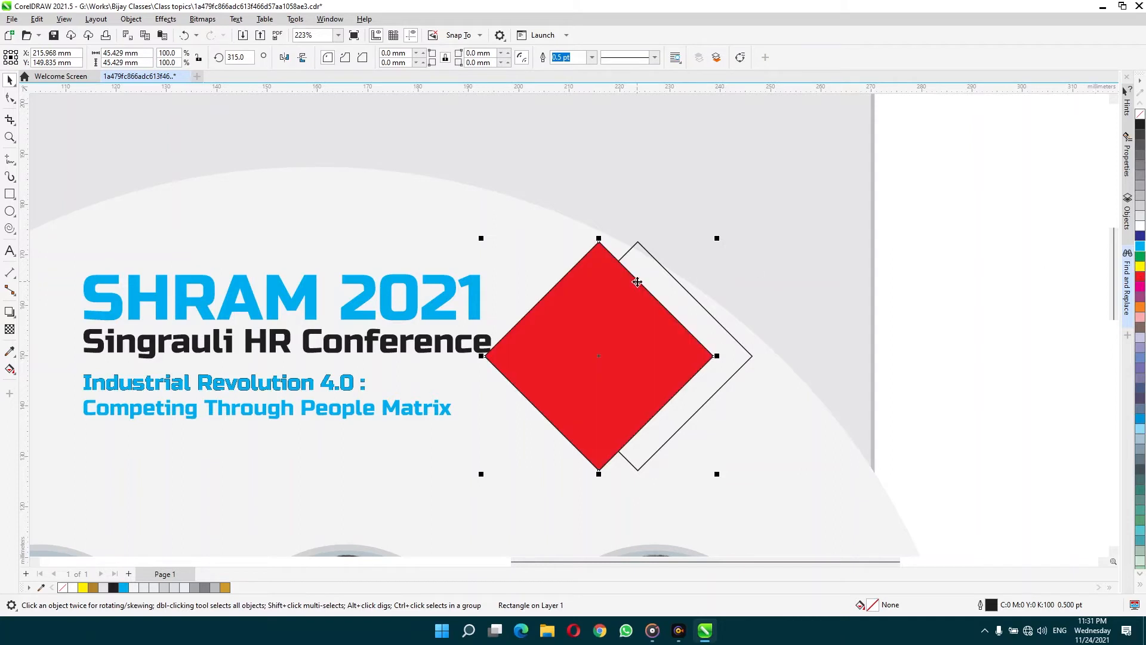
pyautogui.click(647, 252)
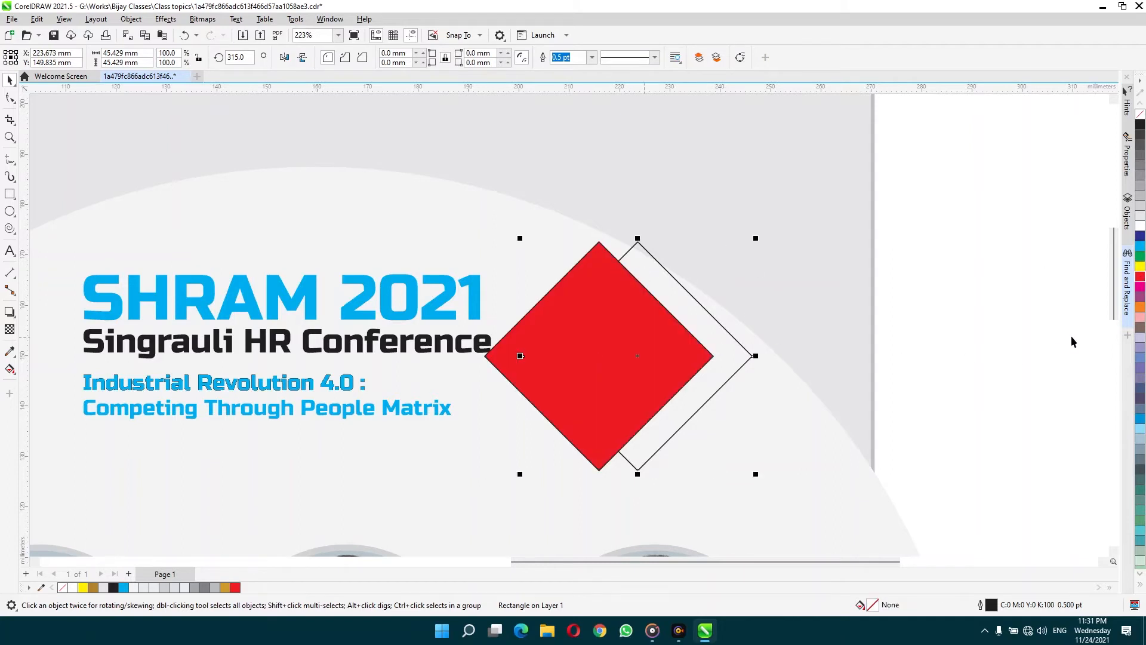
pyautogui.click(1140, 266)
pyautogui.click(963, 313)
# Subtract the front red diamond from the yellow one behind it to make a right-pointing chevron
pyautogui.click(603, 317)
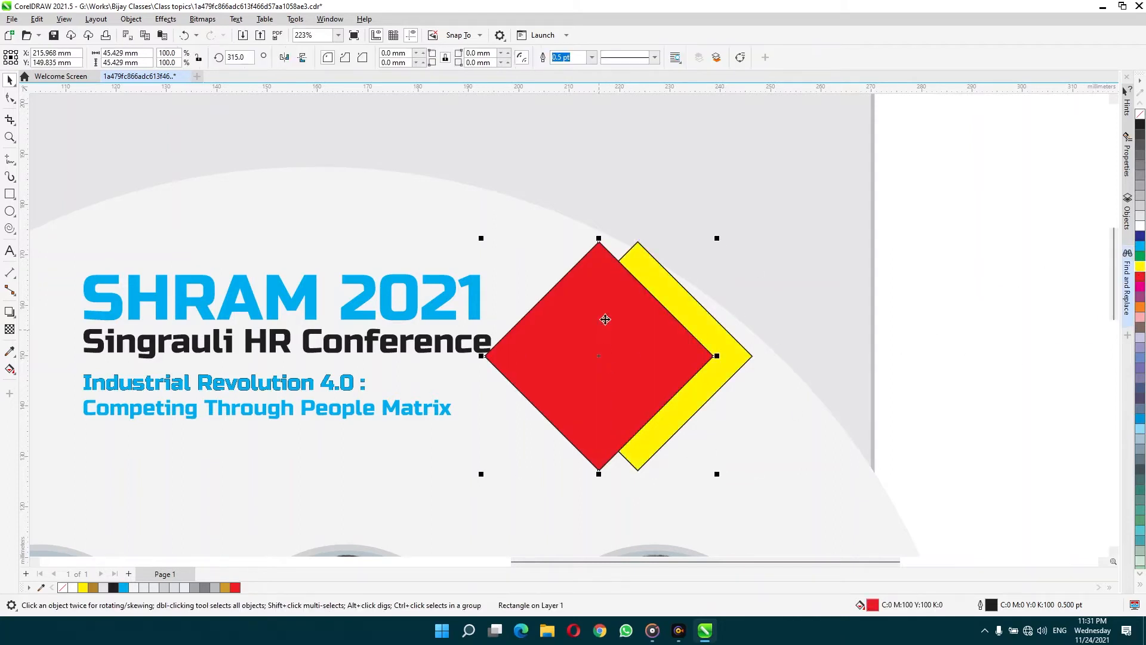
pyautogui.keyDown('shift'); pyautogui.click(642, 259); pyautogui.keyUp('shift')
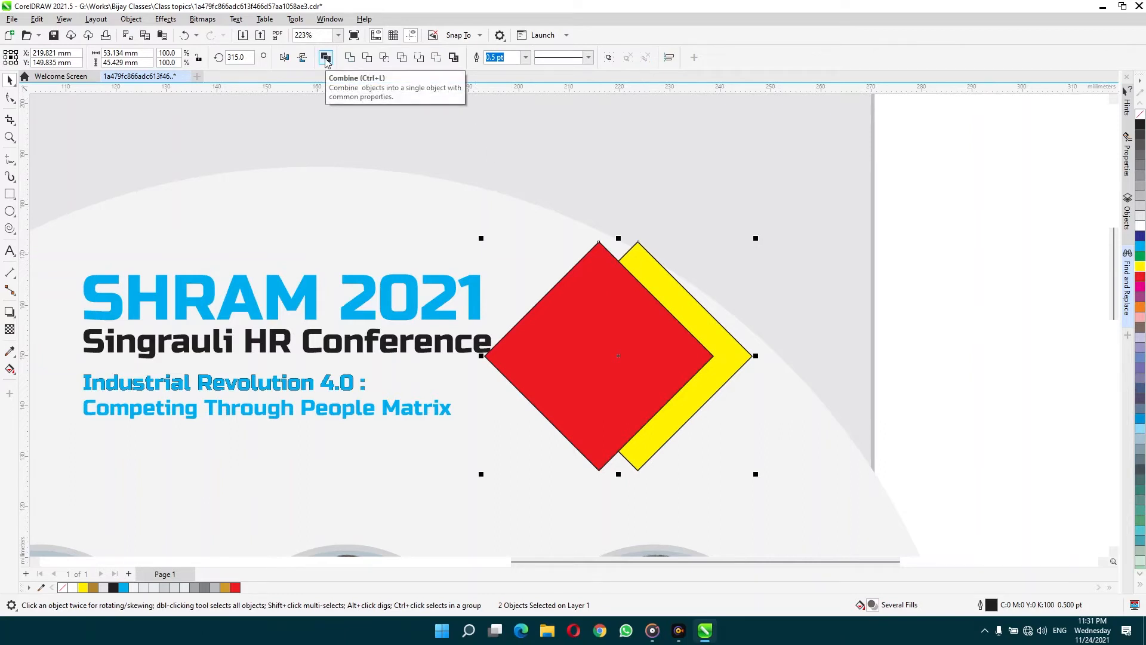
pyautogui.click(439, 60)
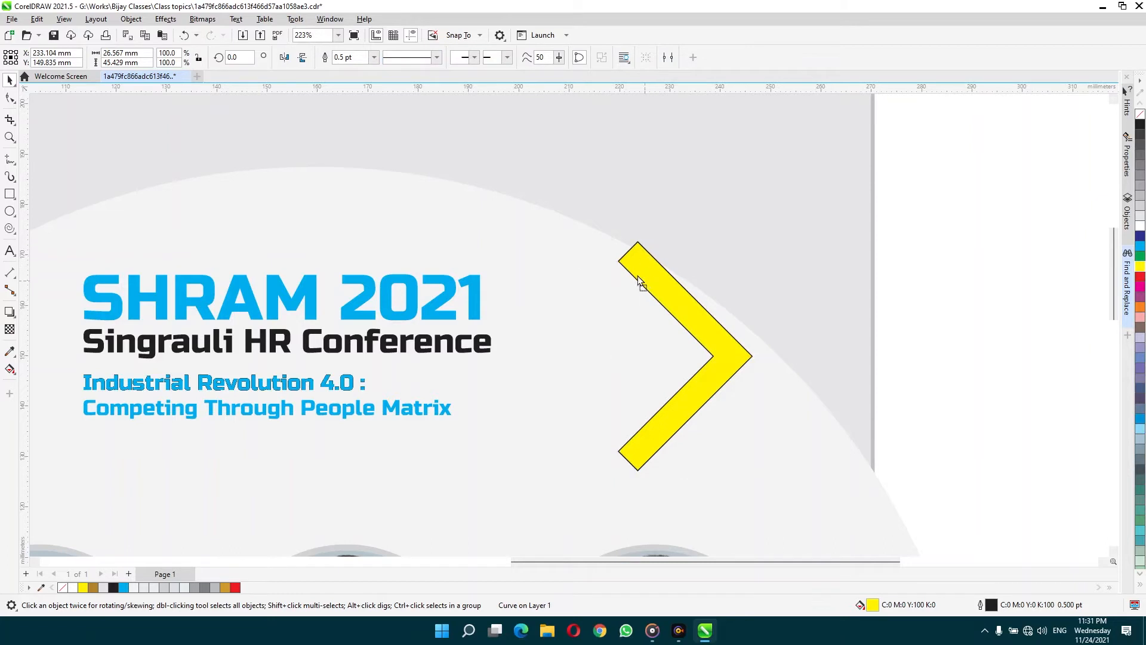
# Move the chevron beside the heading, scale it to 70%, and duplicate it about 10 mm to the right
pyautogui.moveTo(639, 281); pyautogui.dragTo(534, 303)
pyautogui.moveTo(650, 496); pyautogui.dragTo(608, 432)
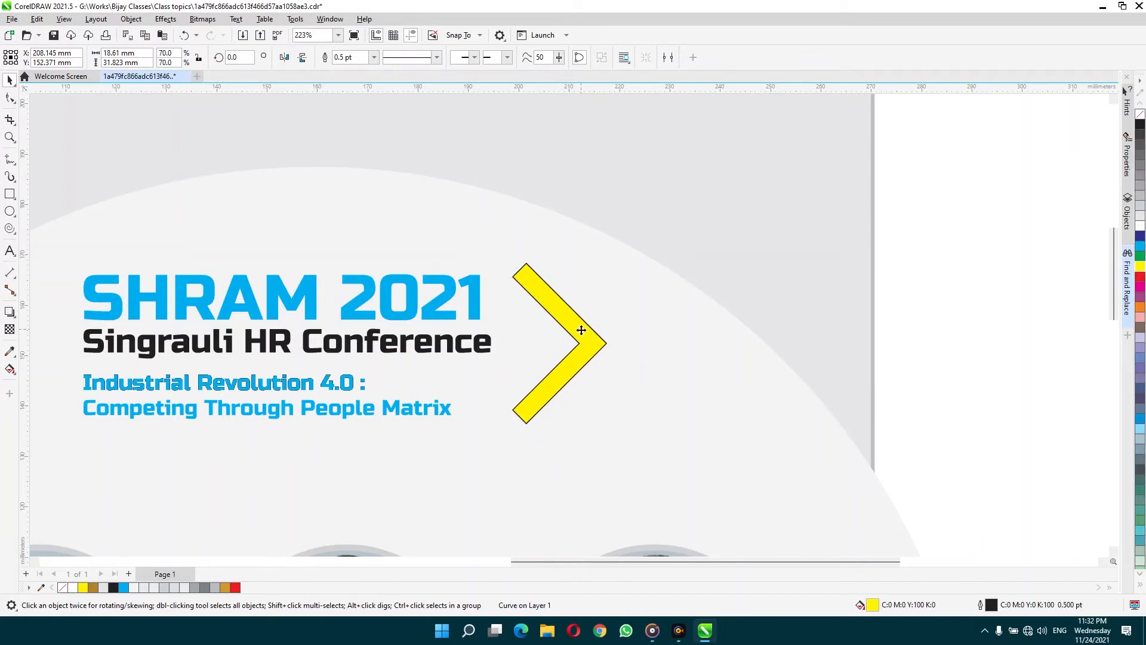
pyautogui.moveTo(585, 343); pyautogui.dragTo(636, 339)
pyautogui.rightClick(635, 338)
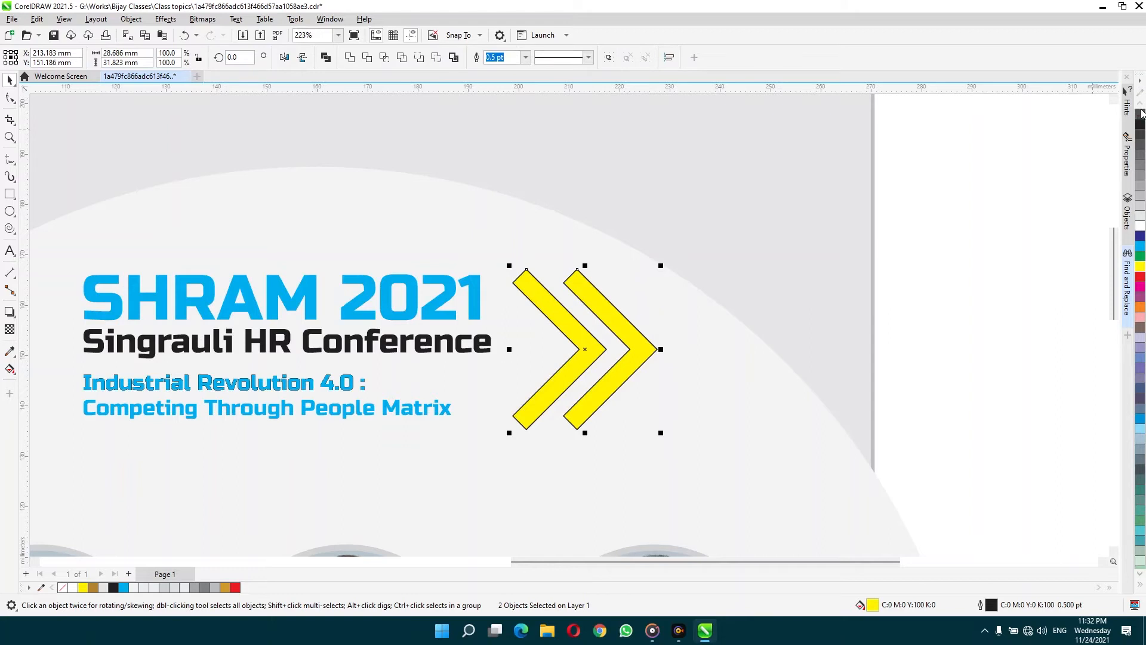
# Remove the outlines from both chevrons and tint their yellow fill with red to a golden yellow
pyautogui.rightClick(1140, 113)
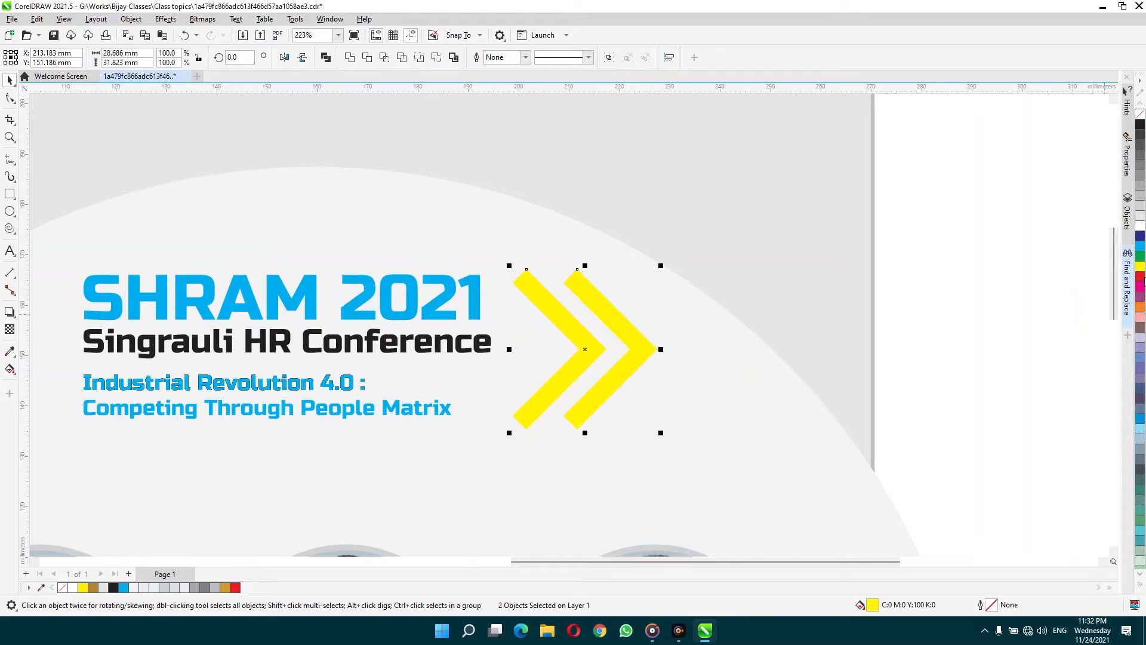
pyautogui.click(1140, 277)
pyautogui.click(1141, 280)
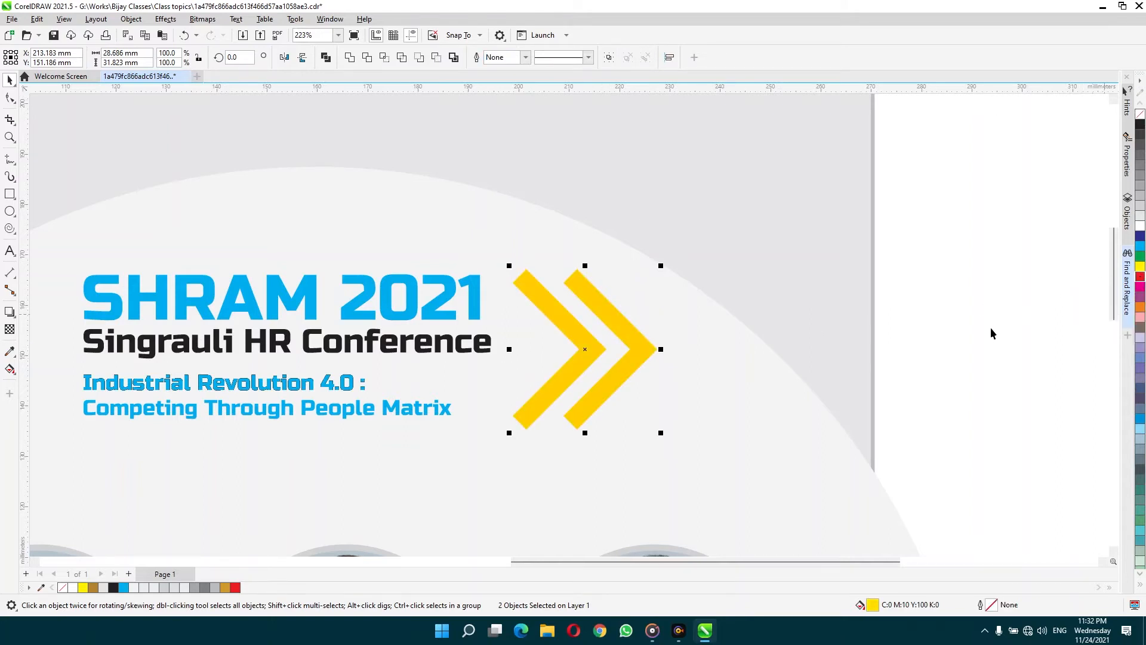
# Move the heading text lines and both chevrons together slightly upward on the circle
pyautogui.click(505, 356)
pyautogui.rightClick(465, 326)
pyautogui.press('space')
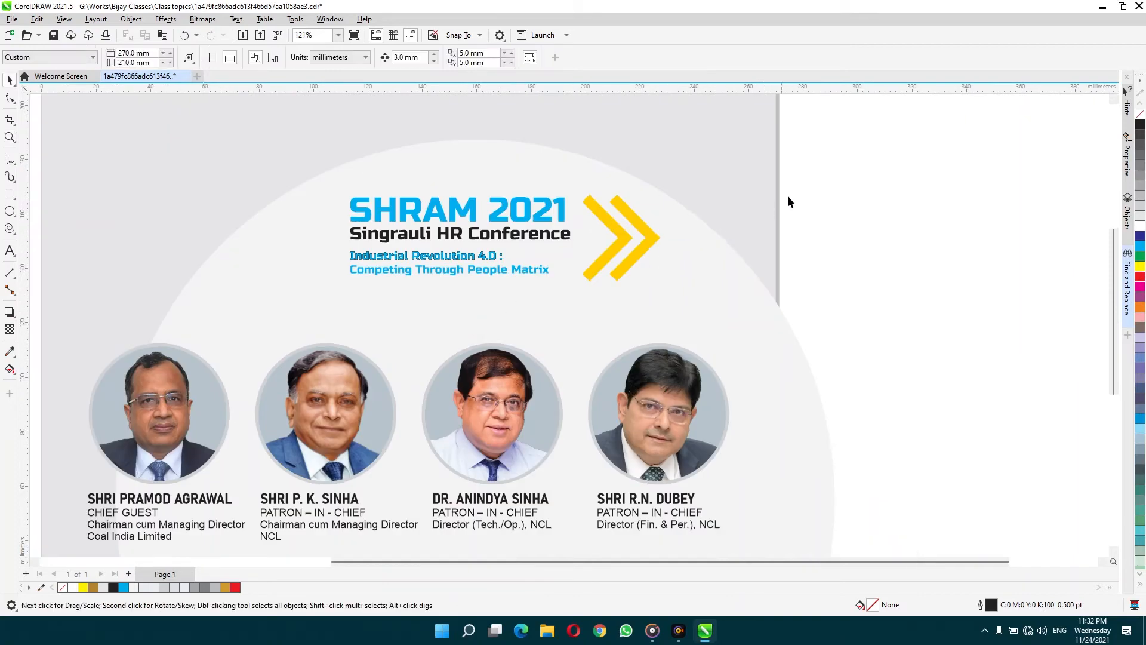
pyautogui.moveTo(835, 166); pyautogui.dragTo(364, 287)
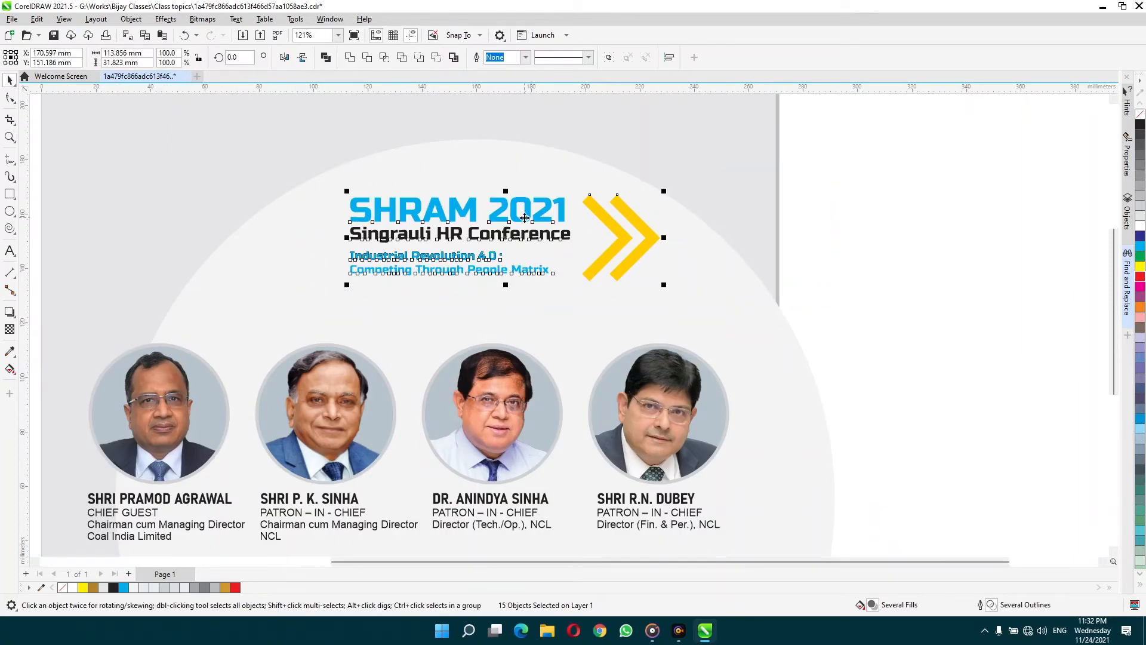
pyautogui.moveTo(525, 216); pyautogui.dragTo(523, 209)
pyautogui.click(423, 303)
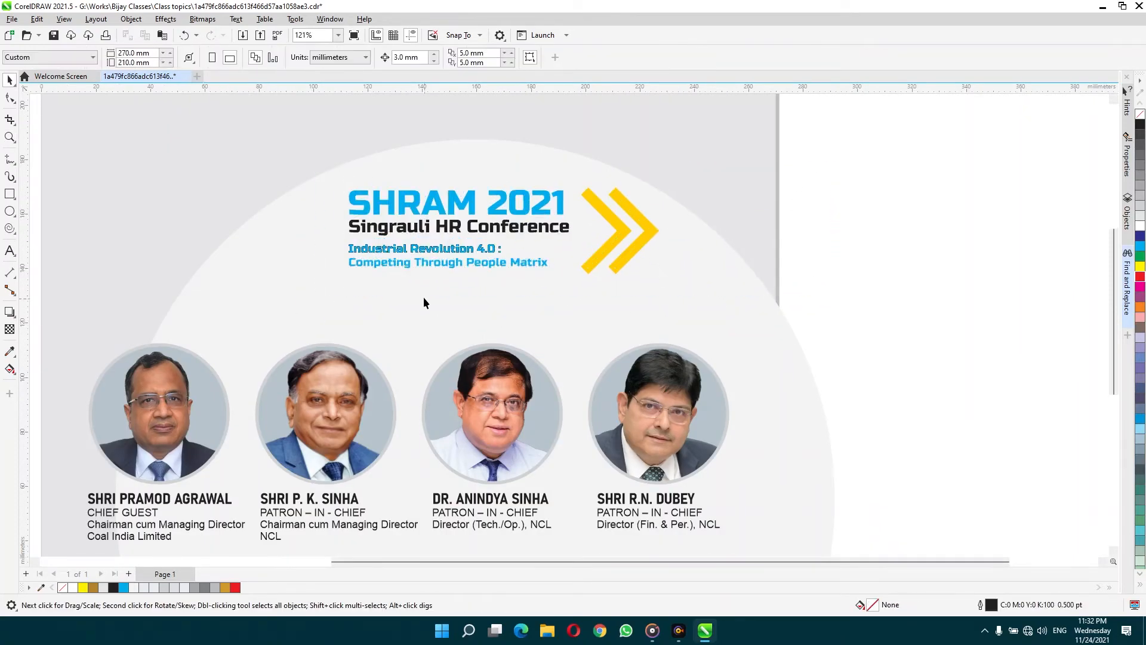
# Duplicate the "Competing Through People Matrix" line below the heading block and replace the copy's text with "SPEAKERS"
pyautogui.moveTo(424, 263); pyautogui.dragTo(404, 319)
pyautogui.rightClick(404, 318)
pyautogui.doubleClick(404, 319)
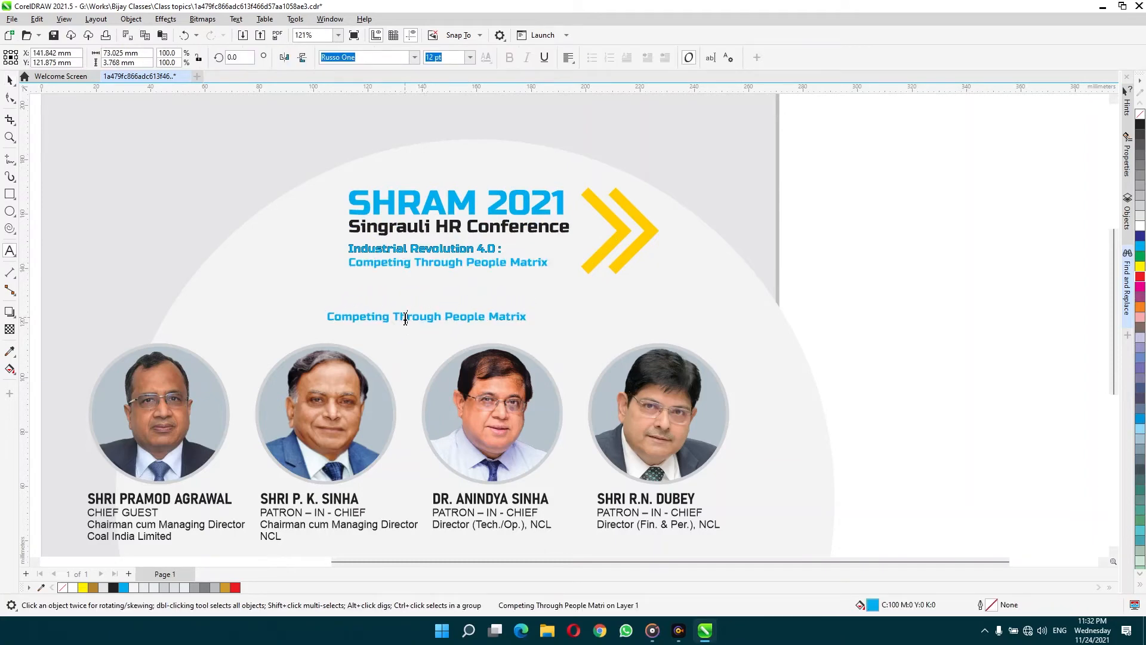
pyautogui.hotkey('ctrl', 'a')
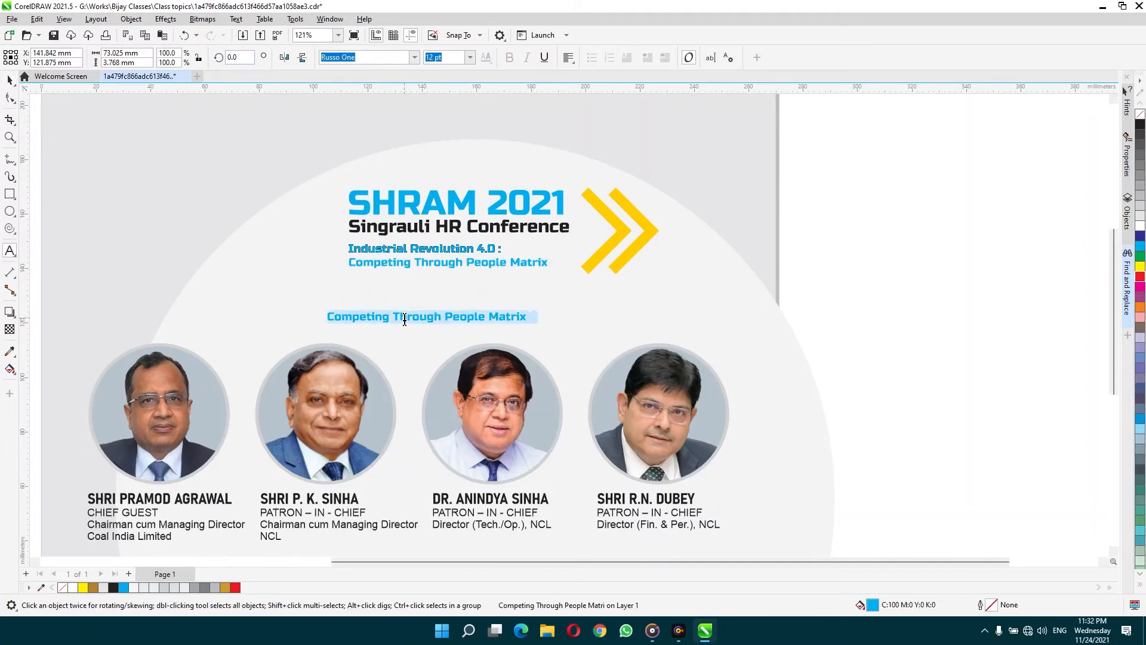
pyautogui.write('SPEAKER')
pyautogui.press('BackSpace')
pyautogui.press('BackSpace')
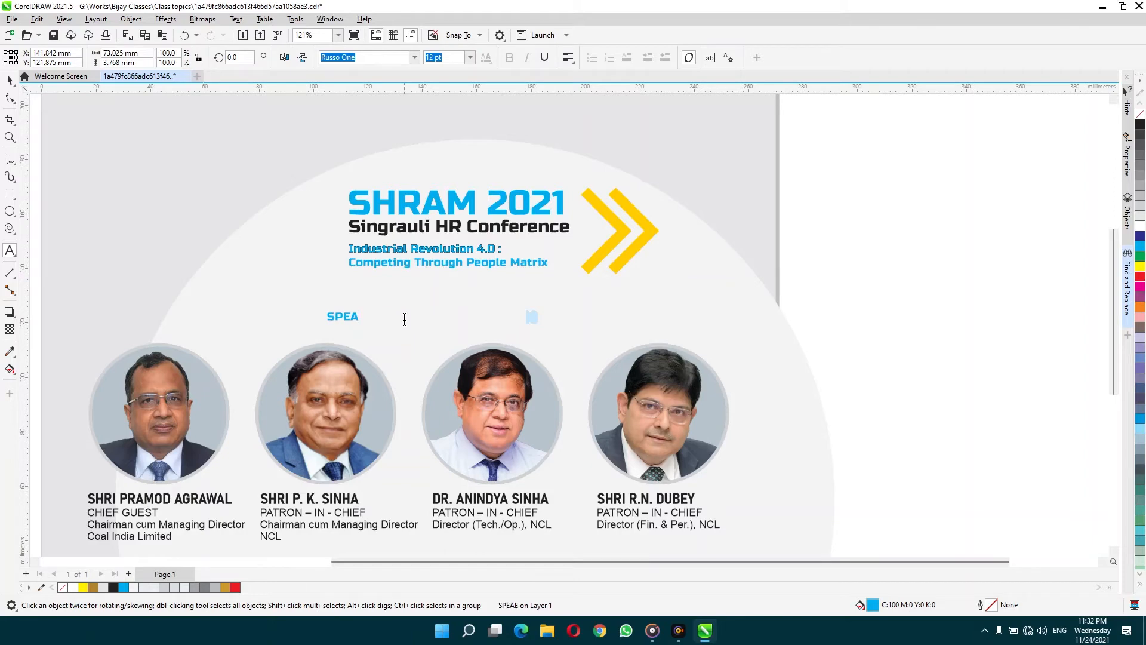
pyautogui.write('KERS')
pyautogui.hotkey('ctrl', 'space')
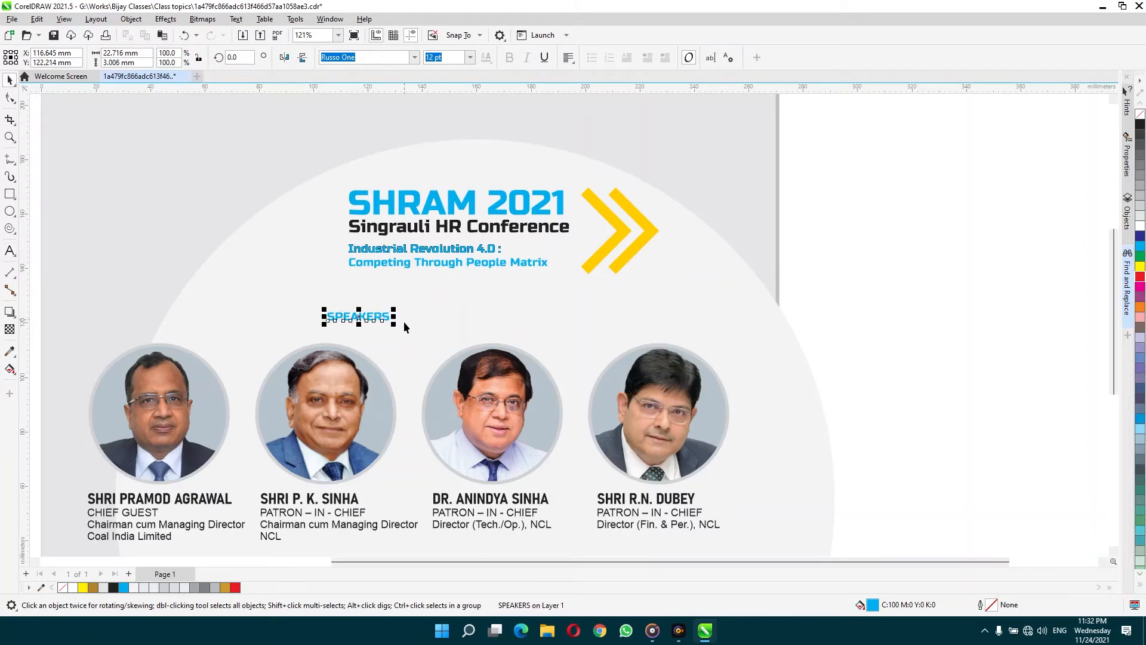
# Widen the letter spacing of "SPEAKERS" to more than twice its length and centre it horizontally on the page background
pyautogui.click(9, 99)
pyautogui.moveTo(394, 326); pyautogui.dragTo(495, 327)
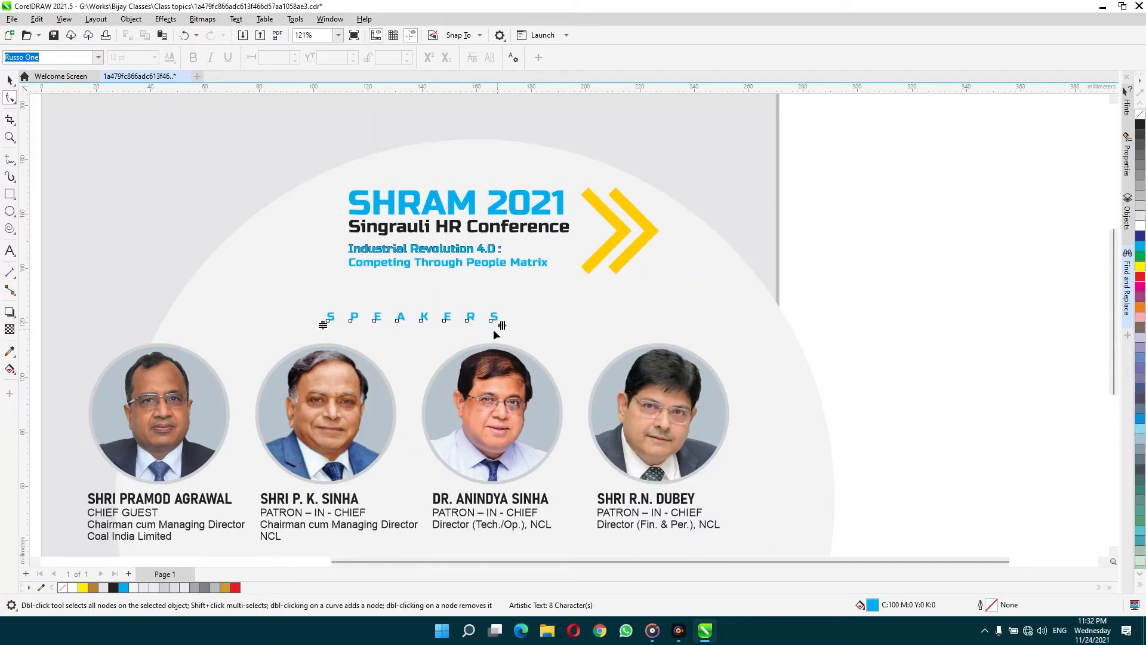
pyautogui.press('space')
pyautogui.keyDown('shift'); pyautogui.click(199, 200); pyautogui.keyUp('shift')
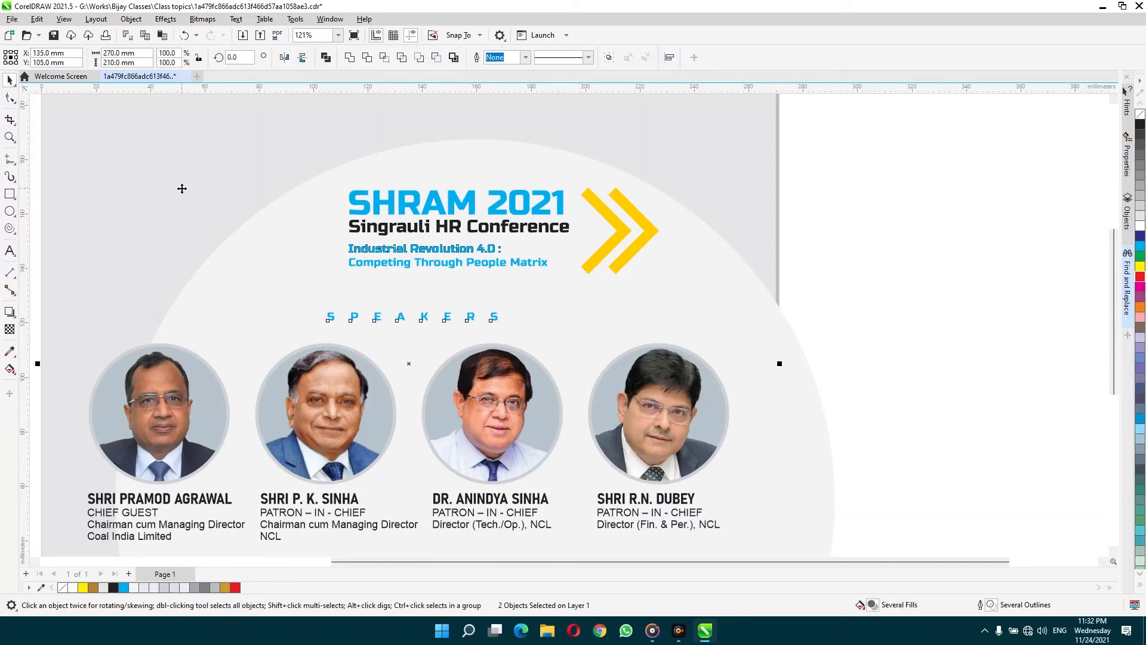
pyautogui.click(808, 291)
pyautogui.scroll(-2, 409, 299)
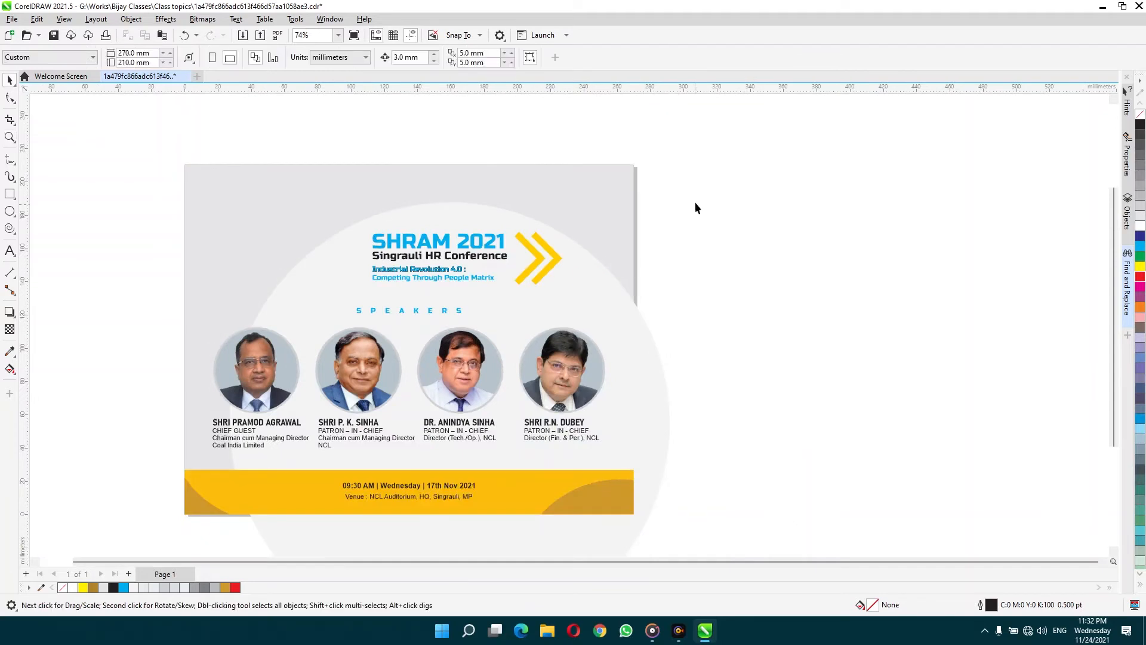
# Enlarge the heading text and chevrons together to about 123 mm wide and move the block slightly down above "SPEAKERS"
pyautogui.moveTo(373, 291); pyautogui.dragTo(353, 270)
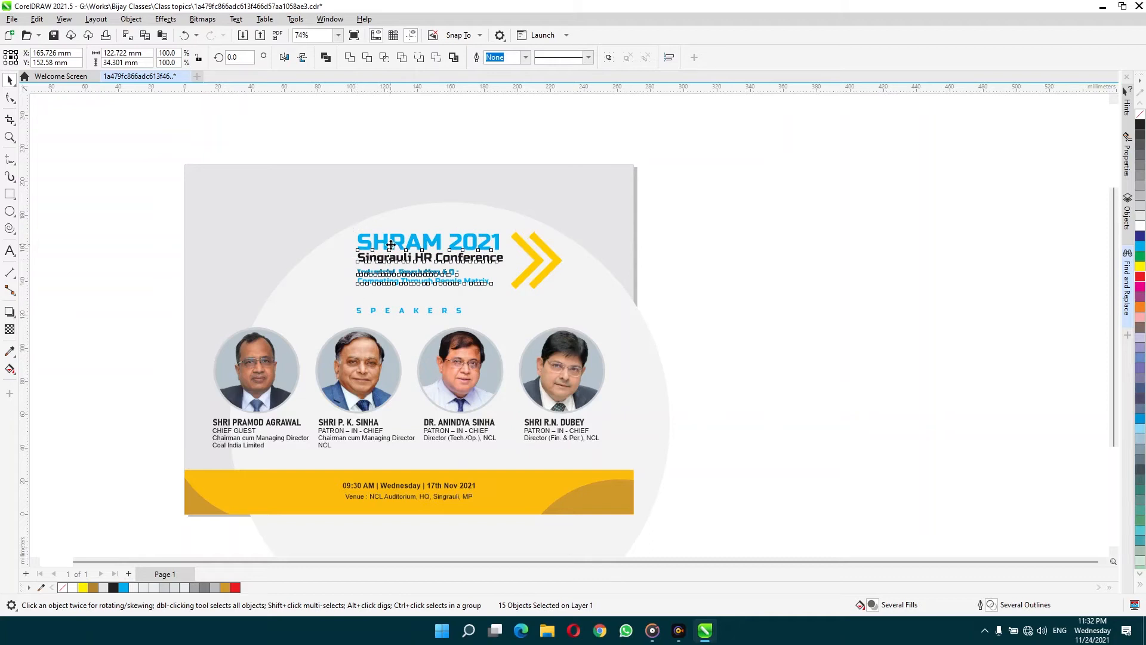
pyautogui.moveTo(391, 248); pyautogui.dragTo(395, 254)
pyautogui.click(711, 249)
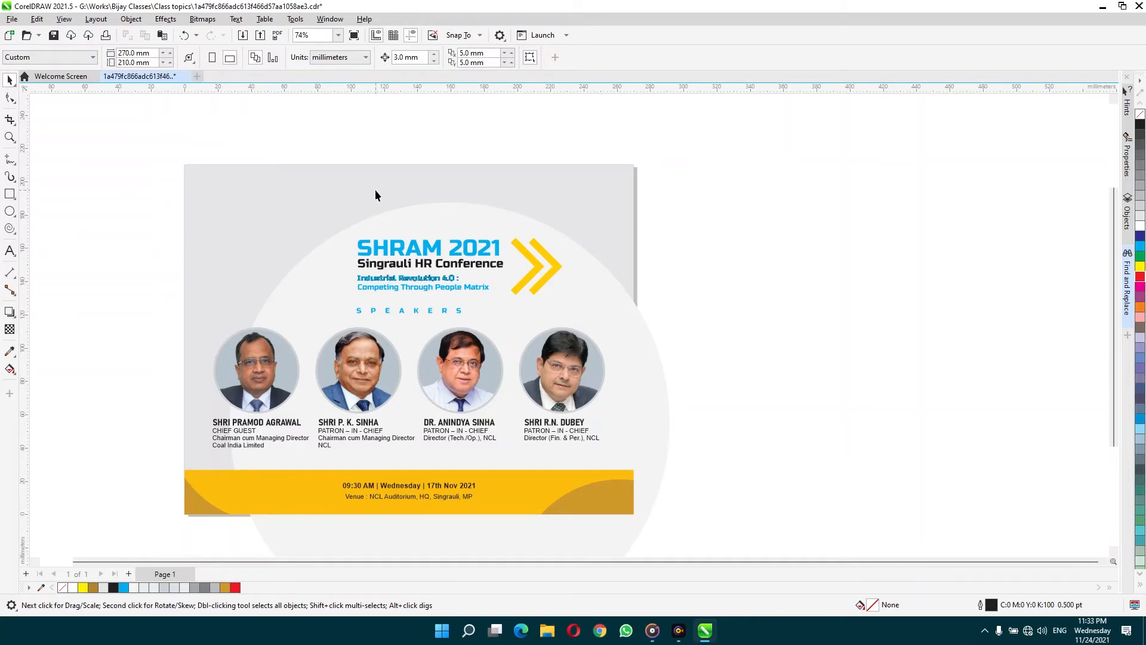
# Make a concentric copy of the large background circle scaled to 116% and remove its fill
pyautogui.click(578, 295)
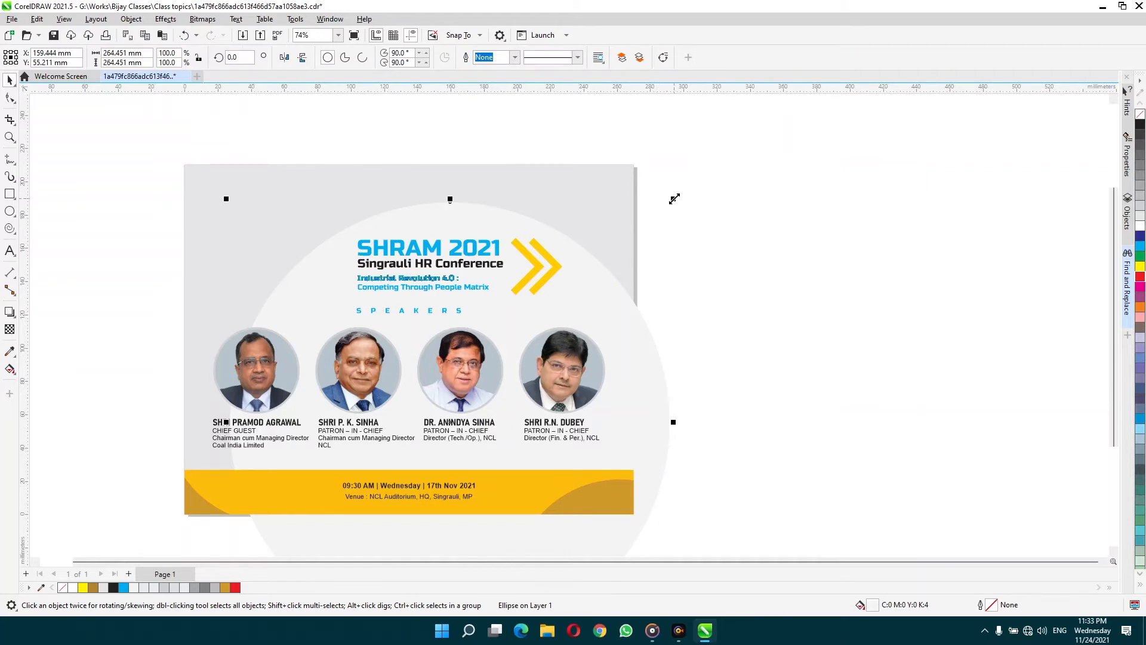
pyautogui.moveTo(674, 199); pyautogui.dragTo(707, 162)
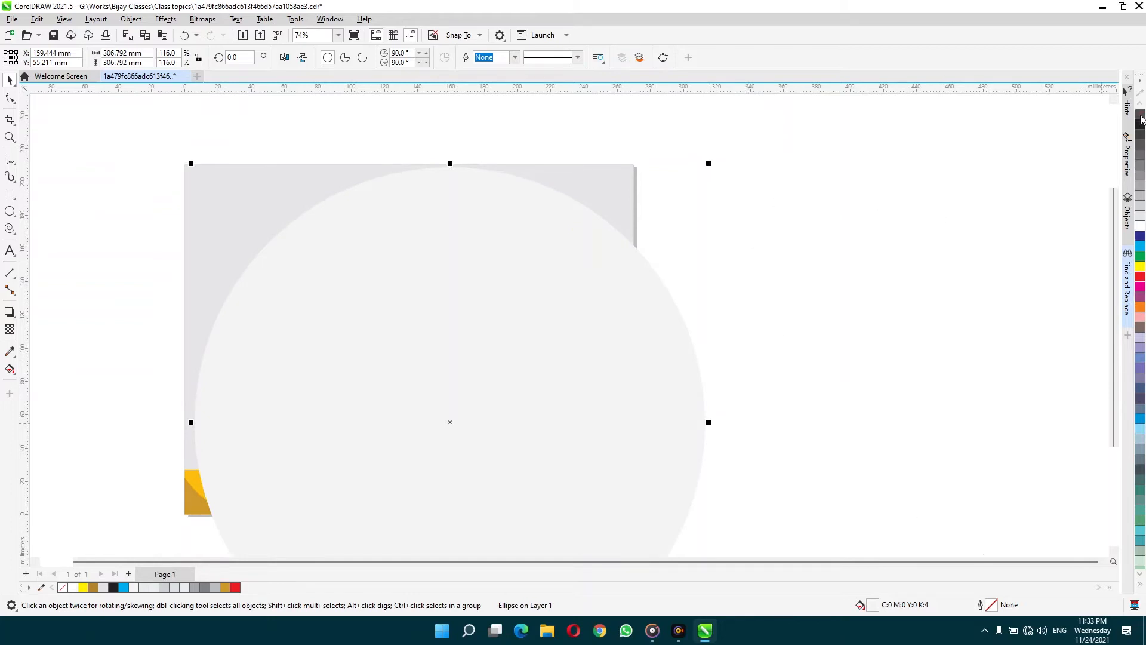
pyautogui.click(1141, 117)
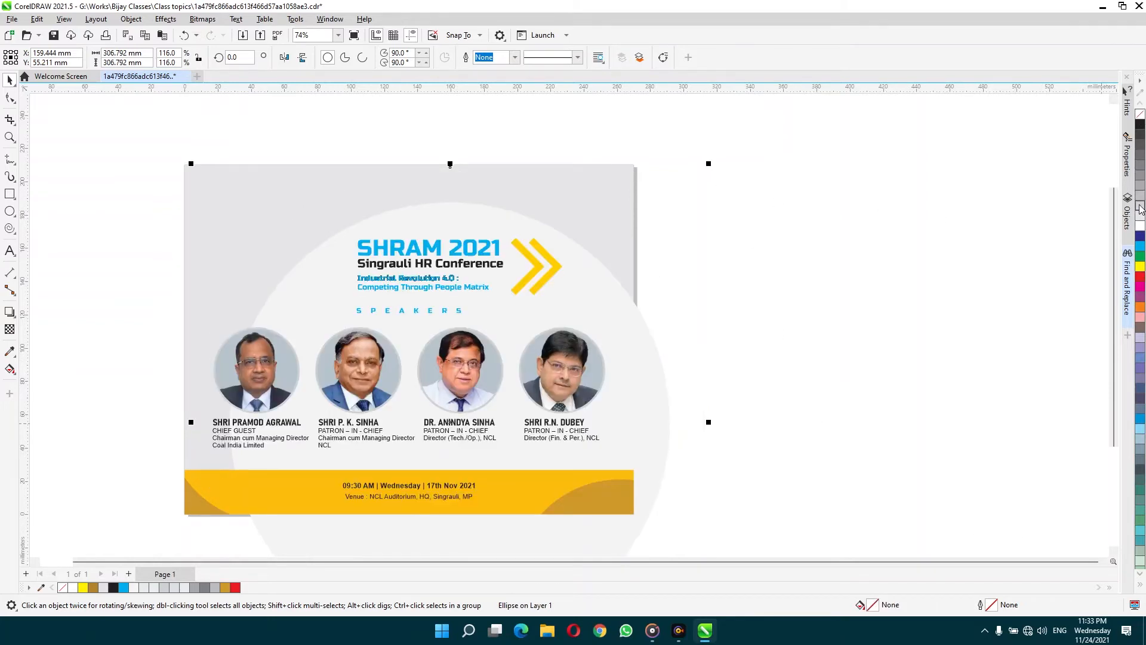
# Give the unfilled outer circle a white outline 45 pt wide
pyautogui.rightClick(1140, 208)
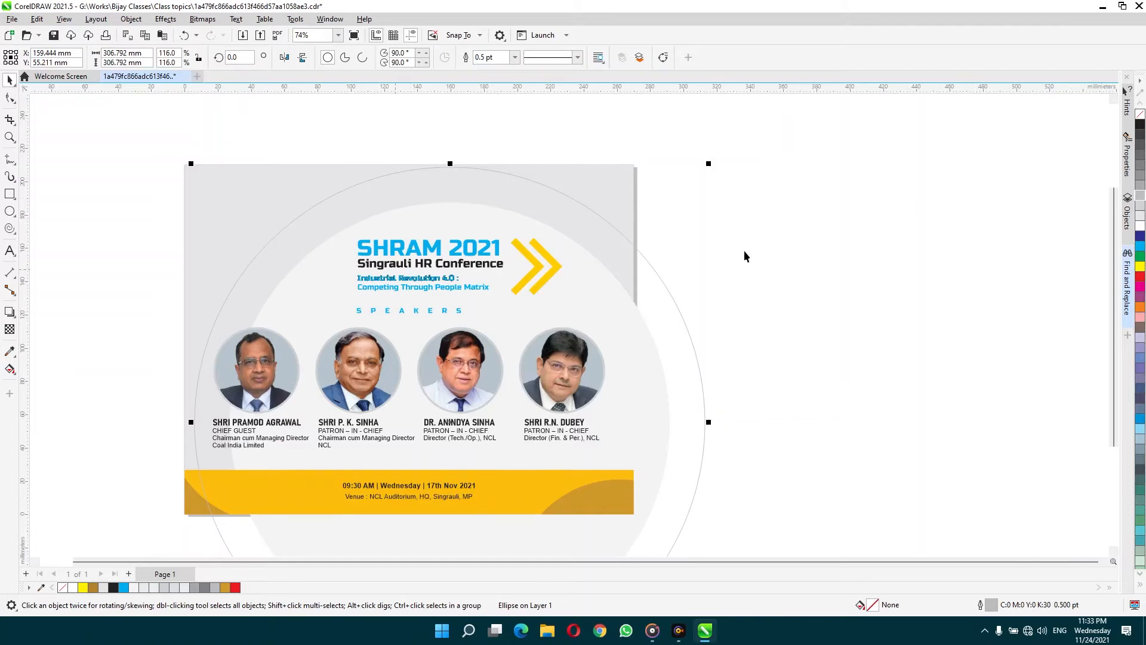
pyautogui.rightClick(1141, 217)
pyautogui.click(489, 56)
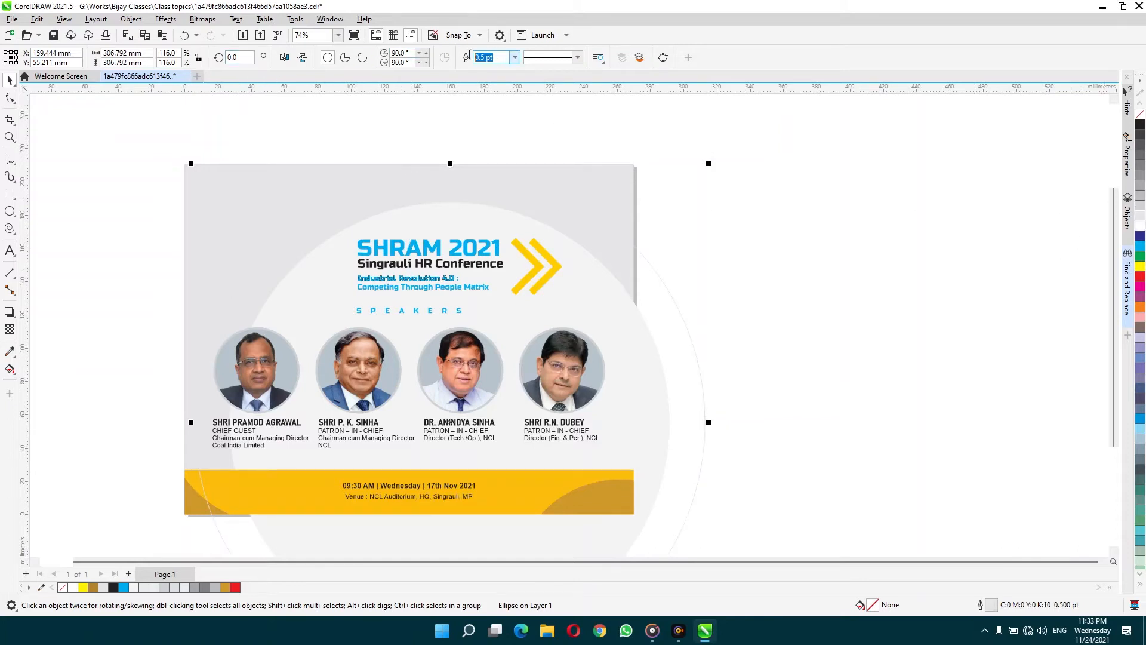
pyautogui.write('45')
pyautogui.press('Return')
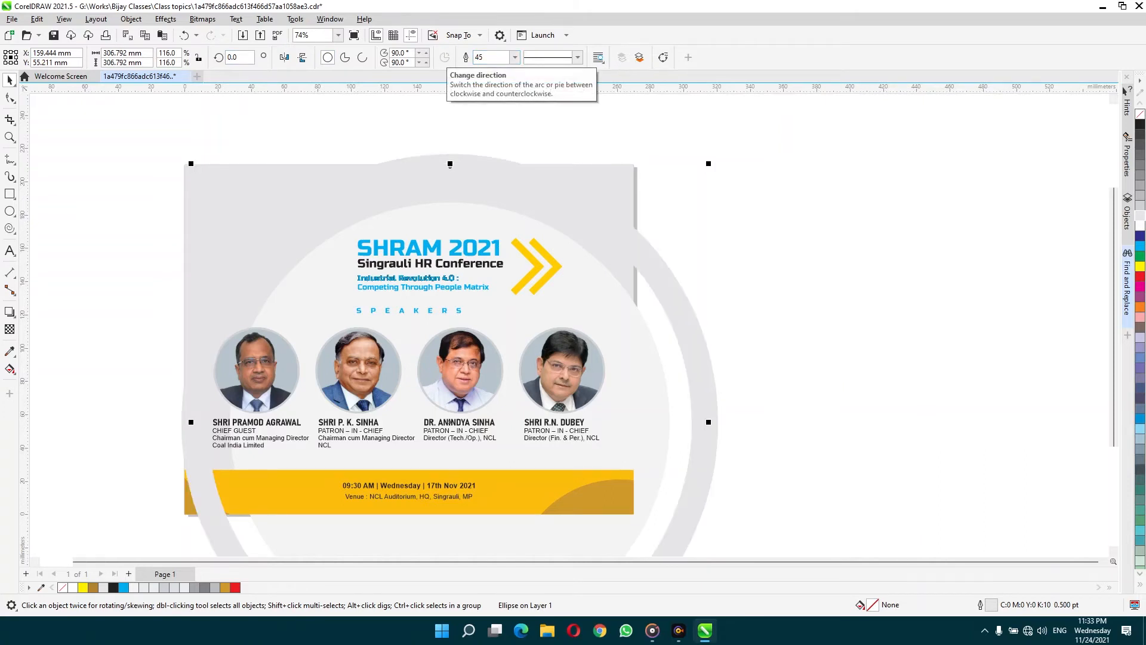
pyautogui.rightClick(1140, 226)
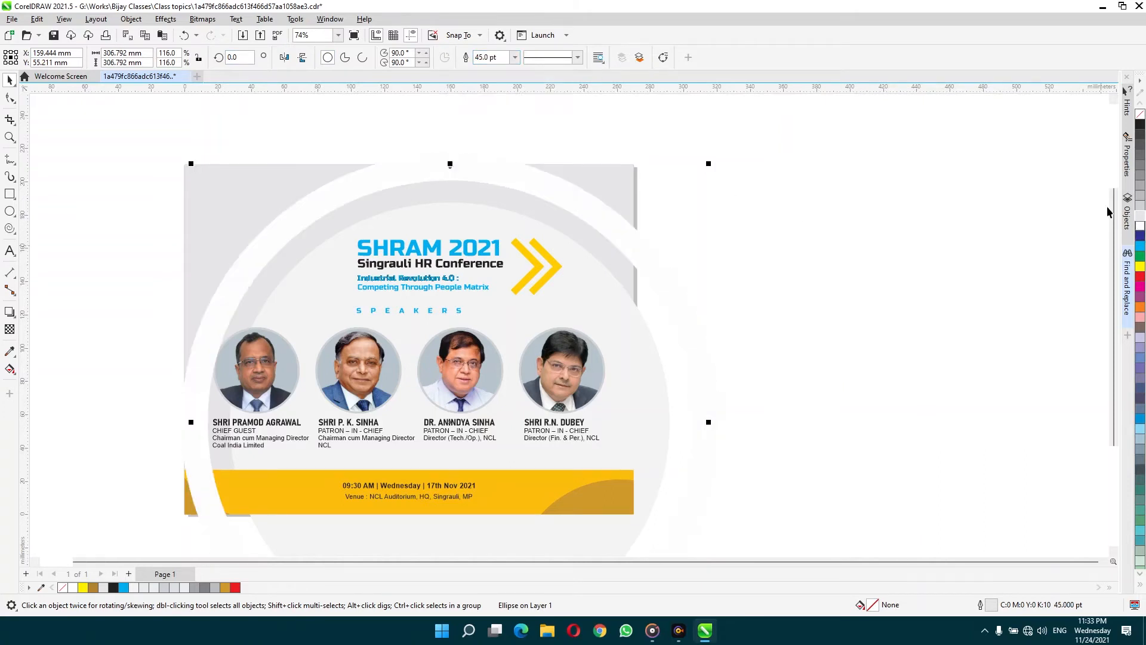
pyautogui.click(754, 237)
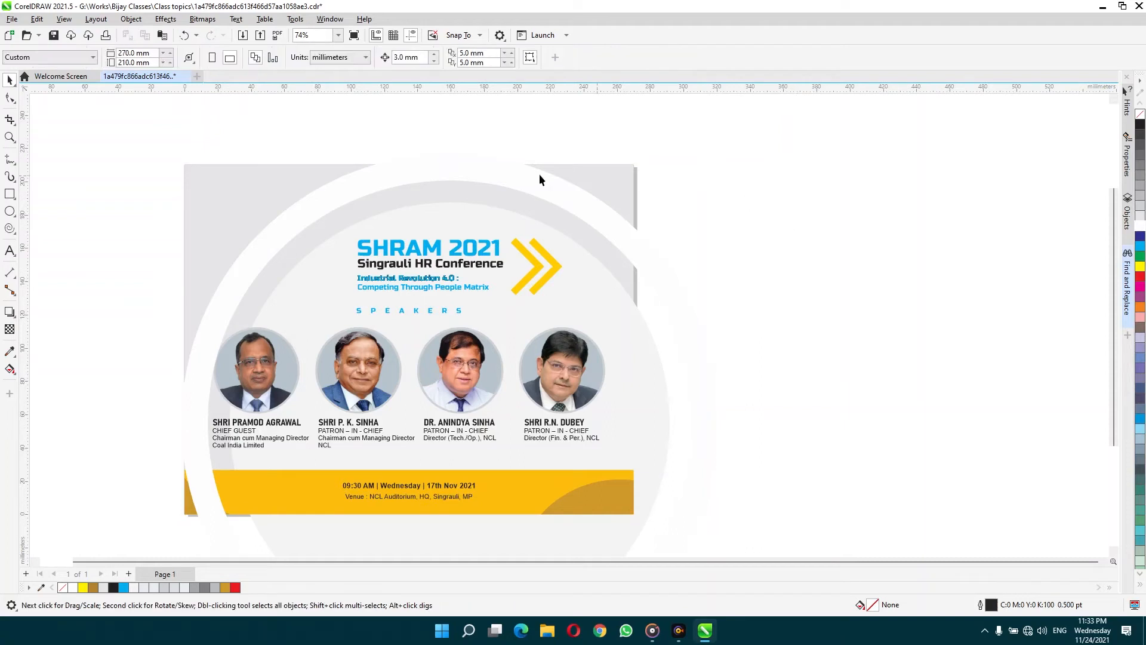
# Convert the white ring to curves and add a node on its upper-left arc
pyautogui.click(324, 197)
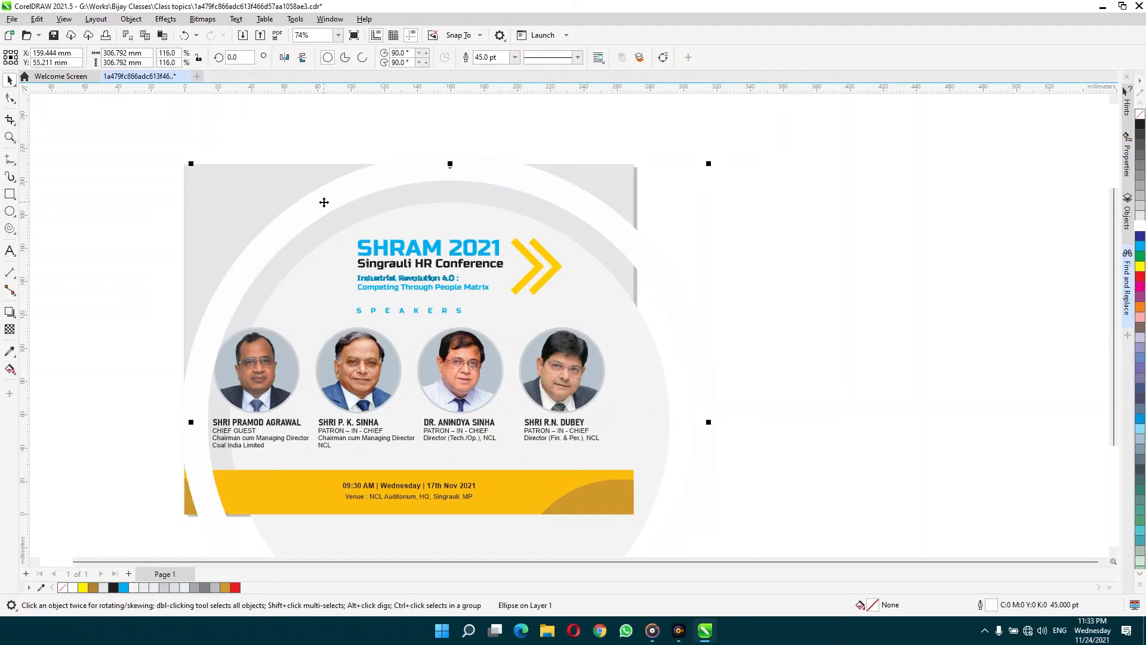
pyautogui.click(9, 98)
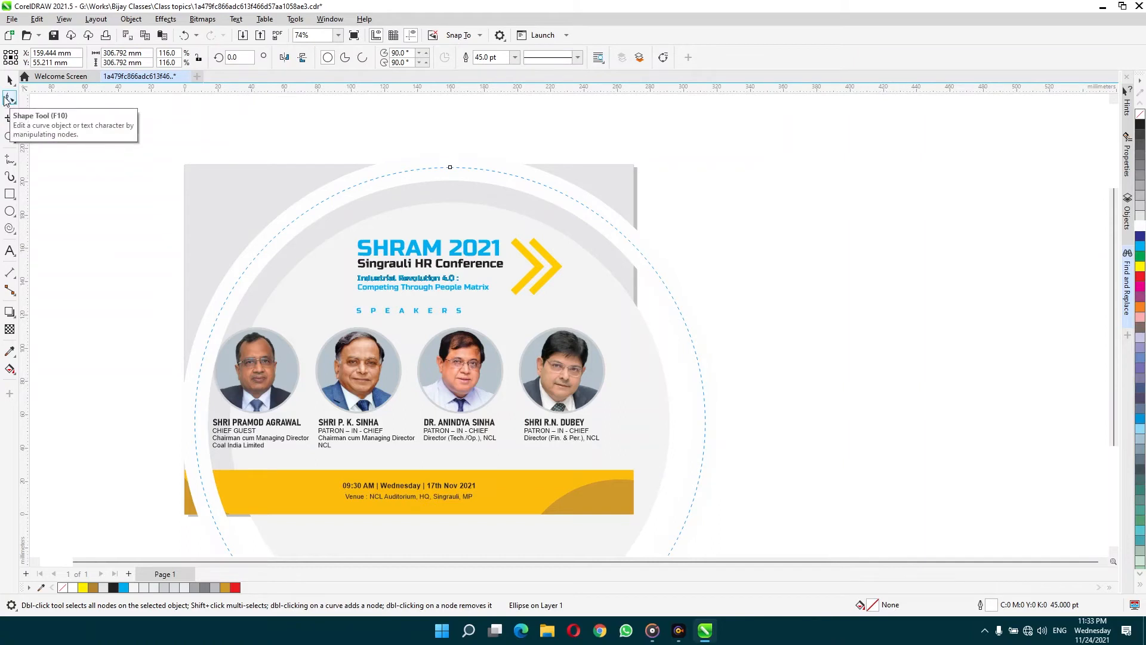
pyautogui.hotkey('ctrl', 'q')
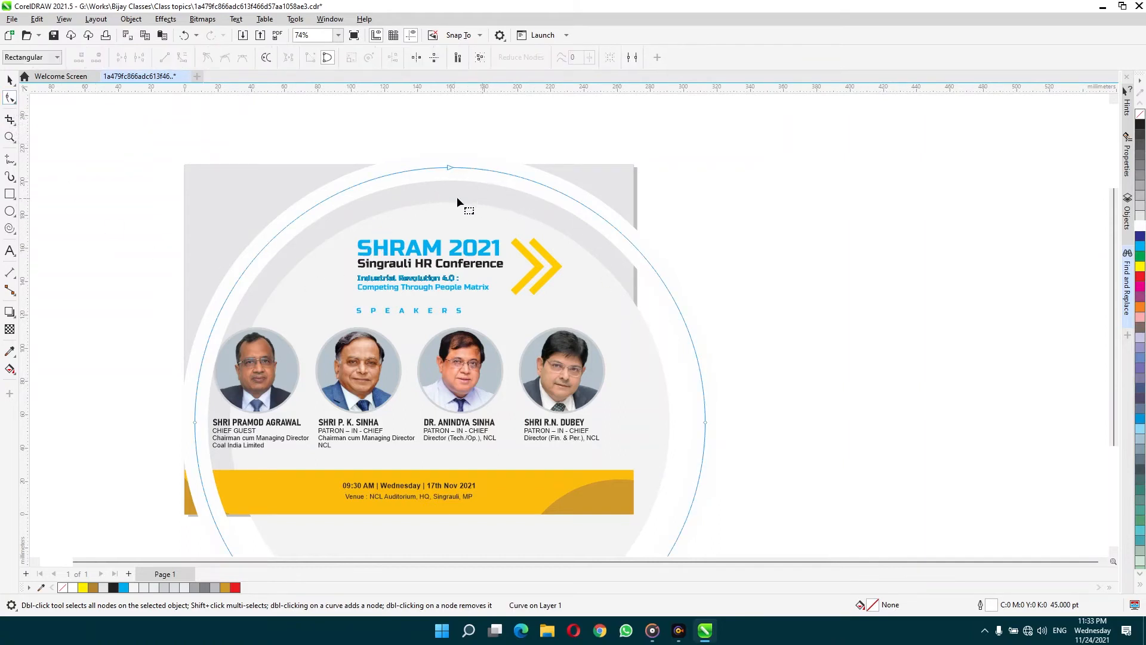
pyautogui.doubleClick(311, 208)
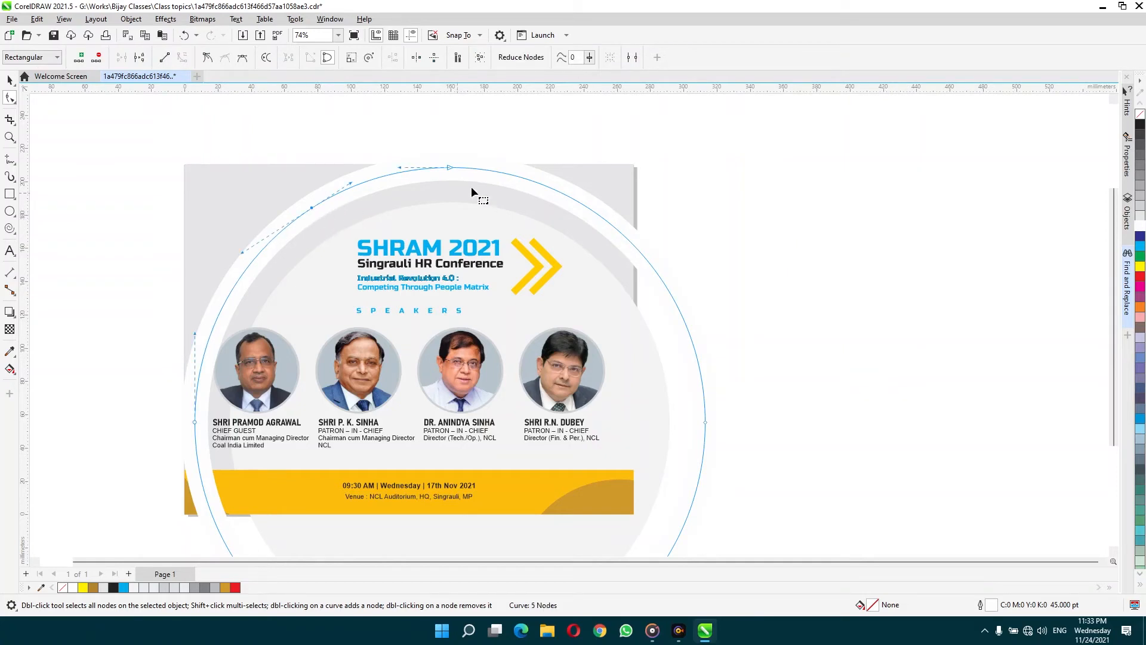
# Break the ring at its topmost node and delete the separated end nodes there
pyautogui.moveTo(449, 169); pyautogui.dragTo(459, 187)
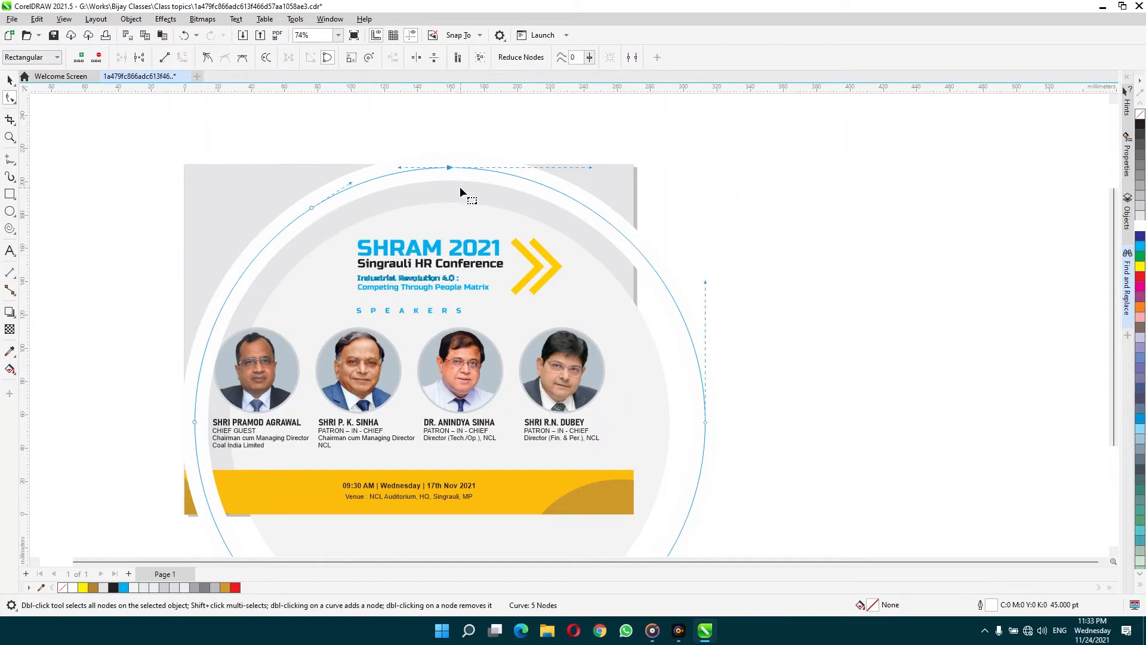
pyautogui.click(139, 59)
pyautogui.moveTo(433, 138); pyautogui.dragTo(460, 184)
pyautogui.press('Delete')
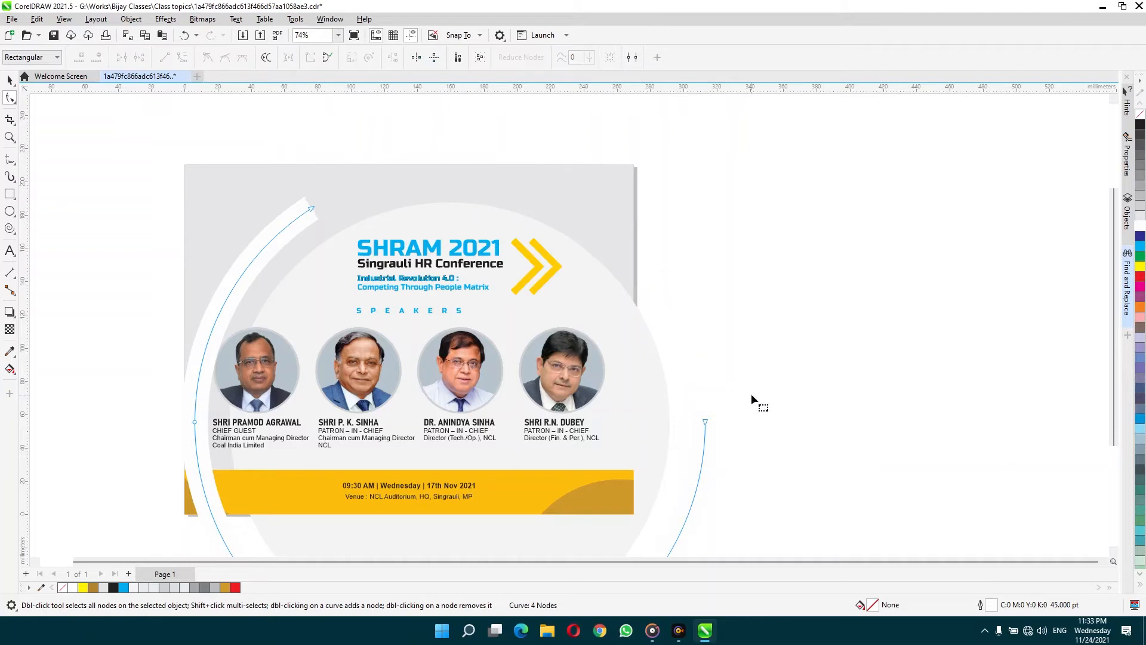
# Delete the ring's rightmost and bottom nodes so that only the upper-left arc remains
pyautogui.moveTo(751, 393); pyautogui.dragTo(692, 461)
pyautogui.press('Delete')
pyautogui.scroll(-2, 445, 397)
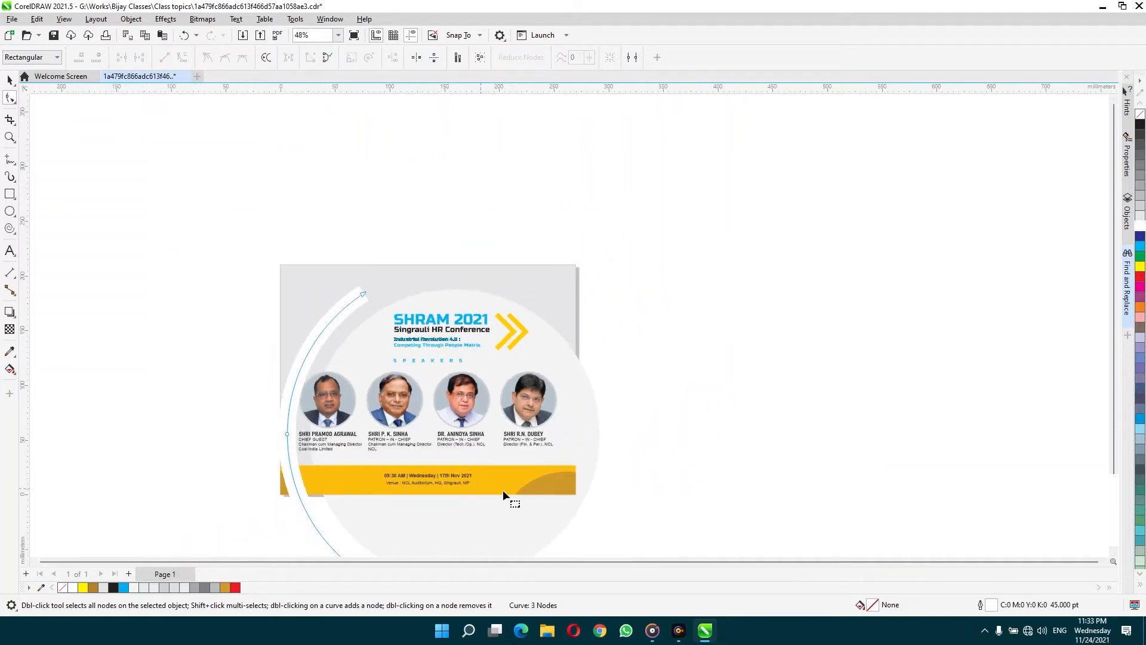
pyautogui.click(1114, 553)
pyautogui.click(1114, 552)
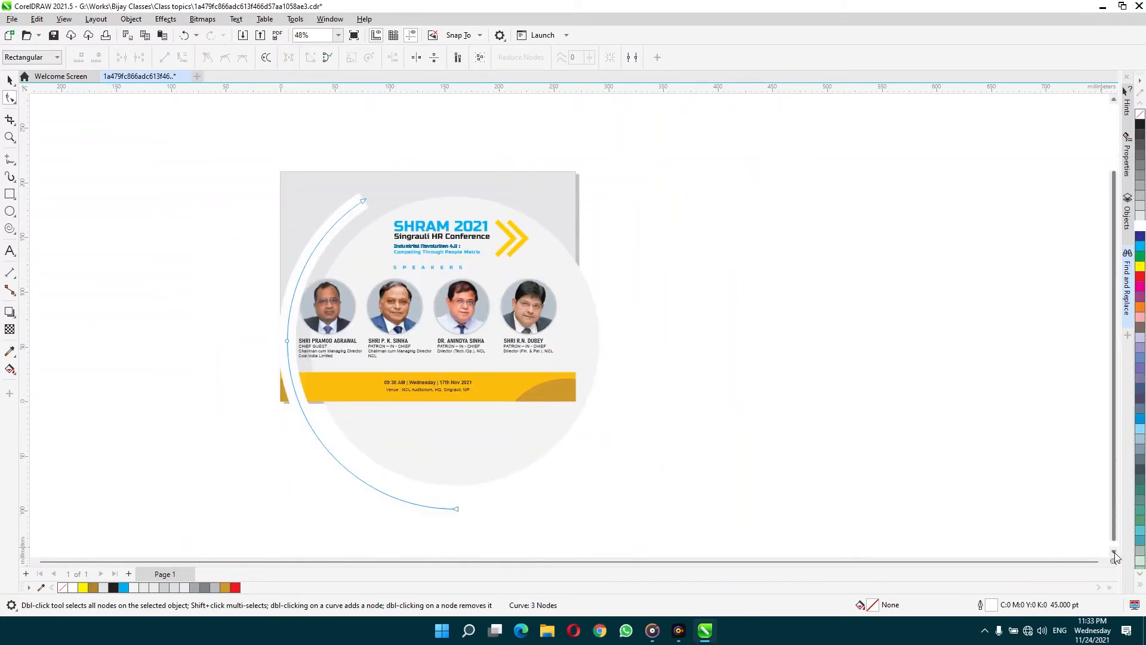
pyautogui.click(1115, 553)
pyautogui.moveTo(511, 514); pyautogui.dragTo(376, 438)
pyautogui.press('Delete')
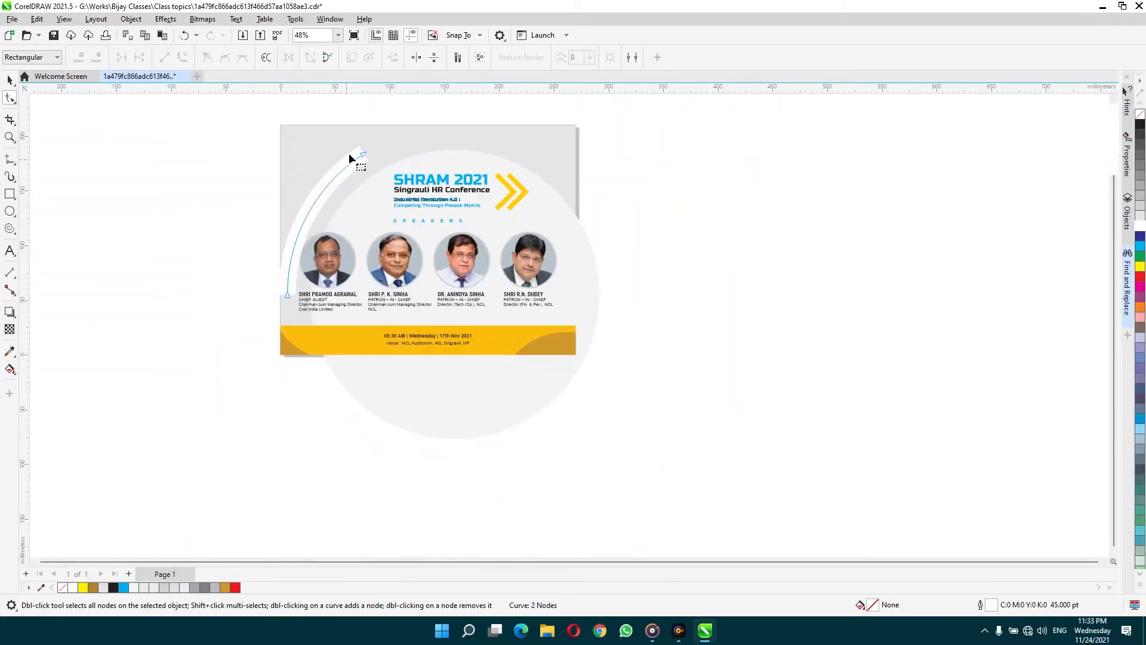
# Set round line caps on the white arc's 45 pt outline
pyautogui.press('space')
pyautogui.scroll(1, 263, 133)
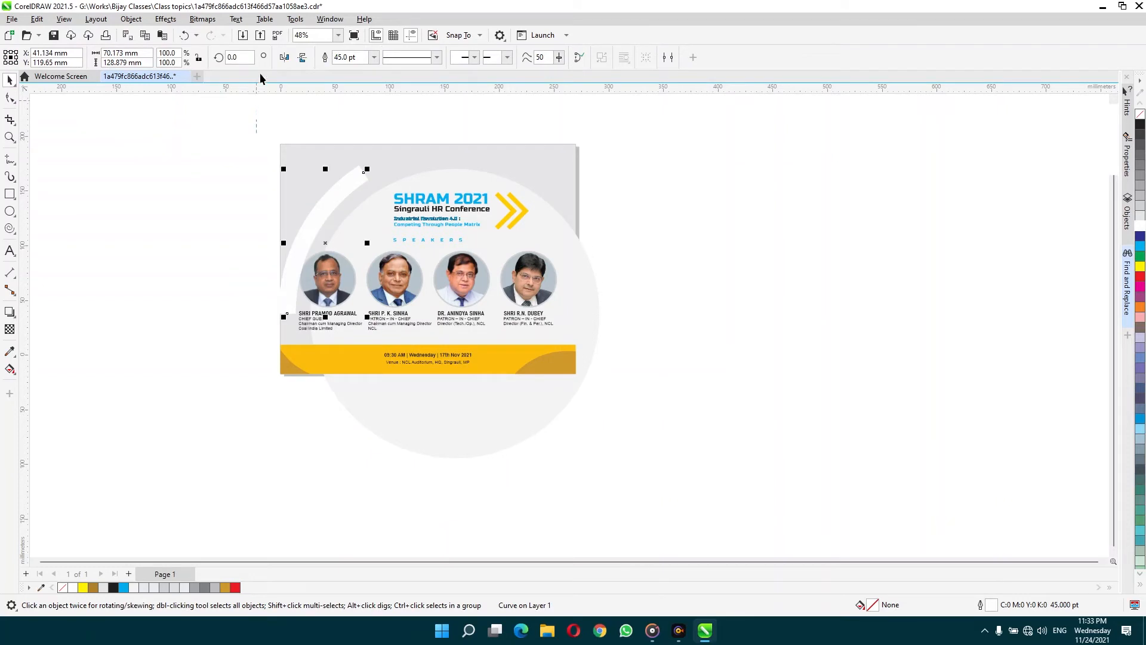
pyautogui.press('F2')
pyautogui.moveTo(227, 134); pyautogui.dragTo(655, 450)
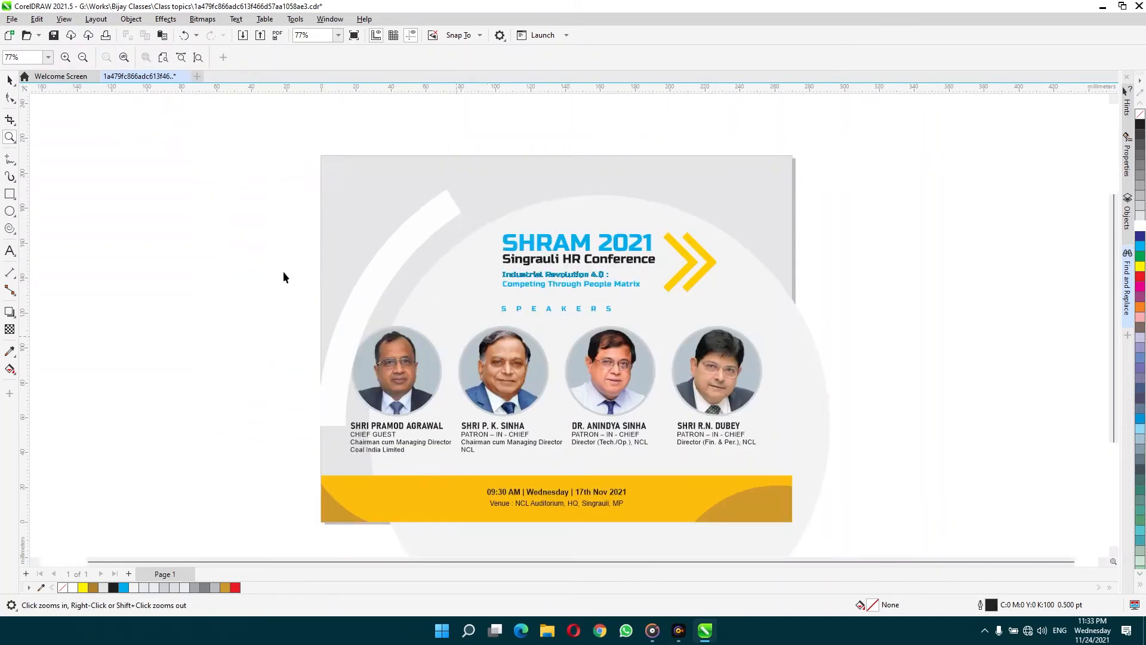
pyautogui.click(386, 271)
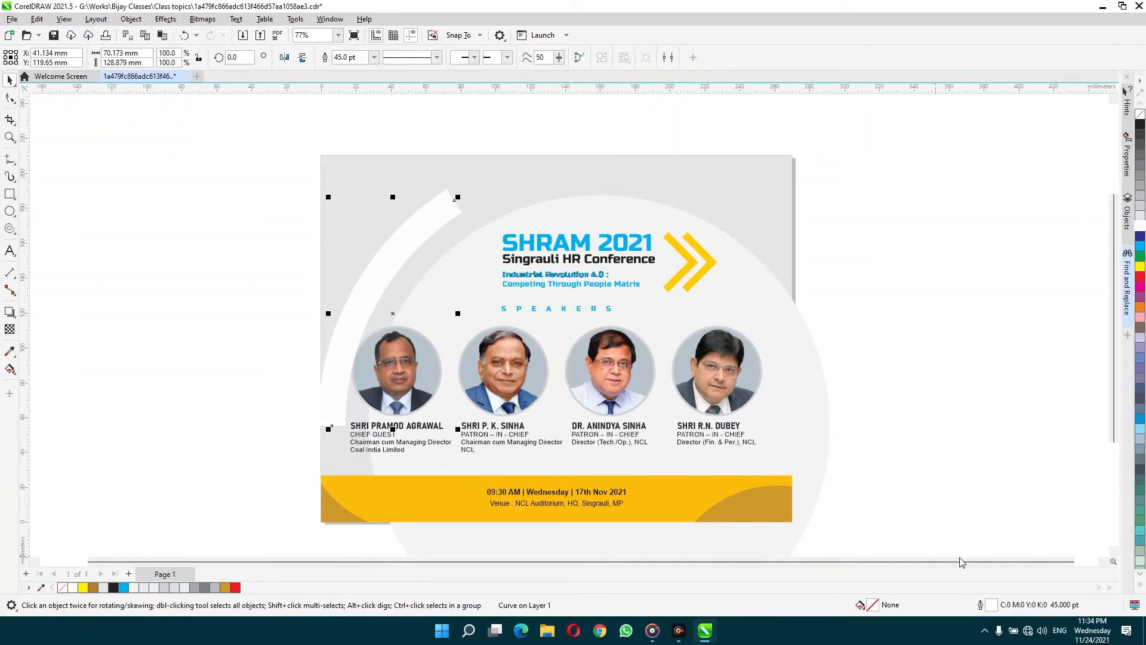
pyautogui.press('F12')
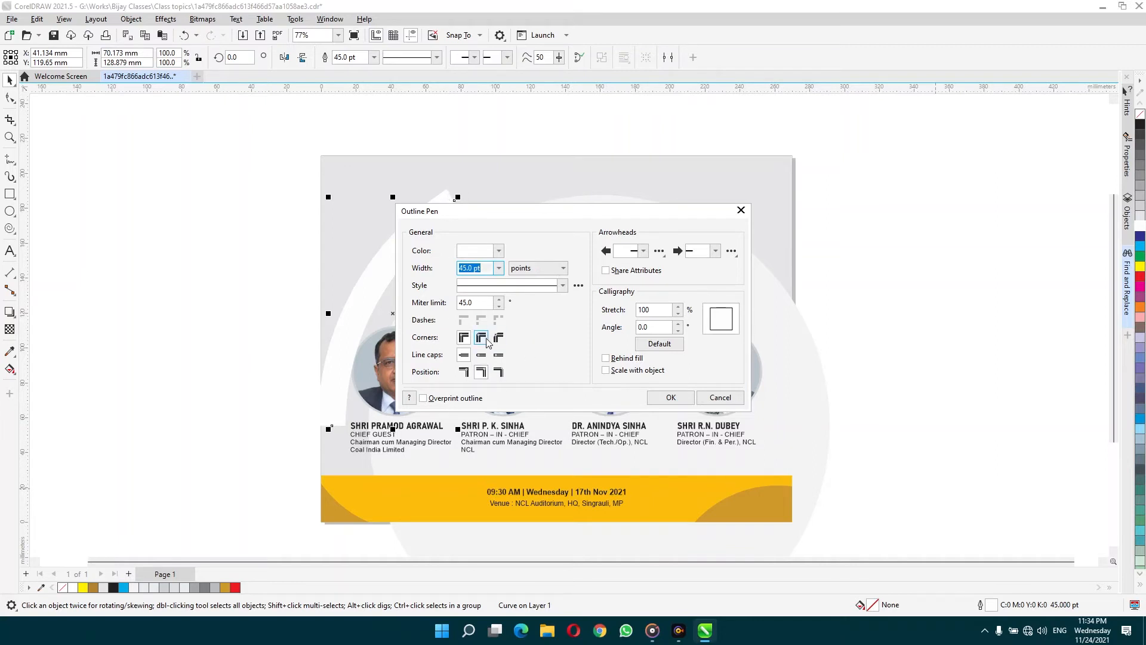
pyautogui.click(671, 397)
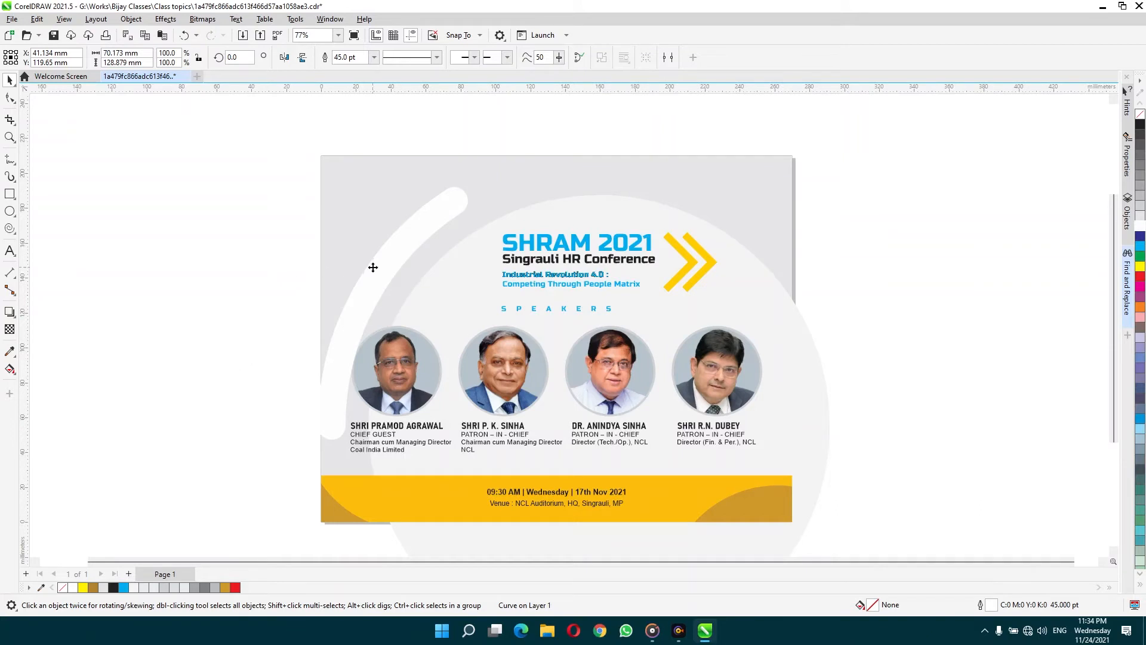
pyautogui.click(403, 247)
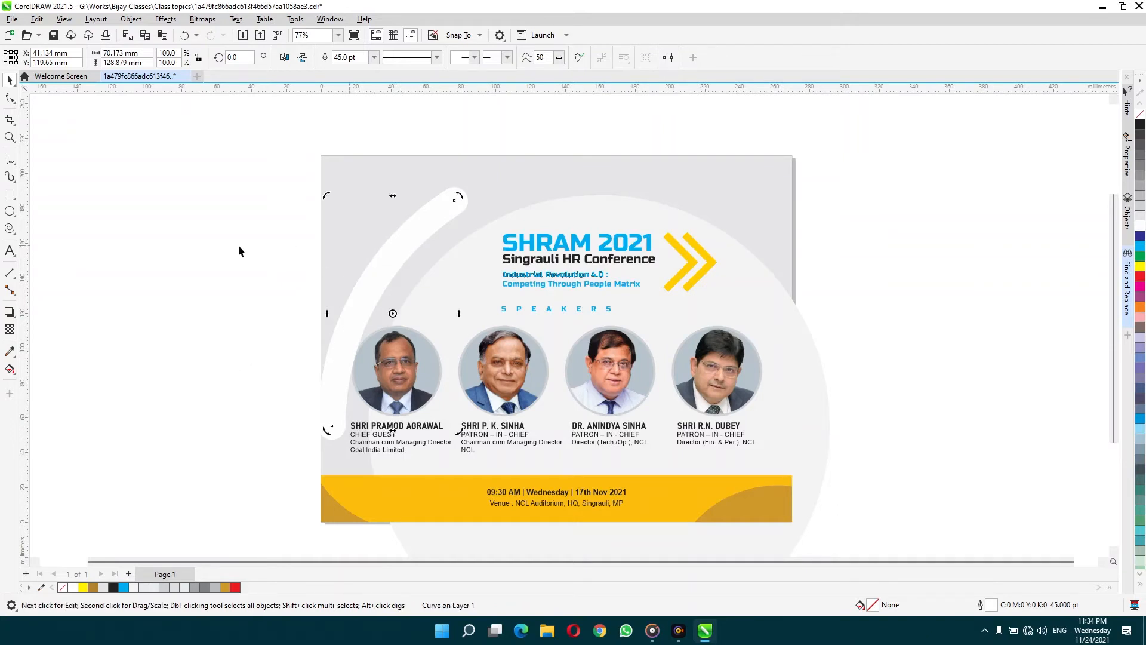
# Add a black drop shadow around the white arc with Multiply mode, opacity 50 and feathering 15
pyautogui.click(10, 312)
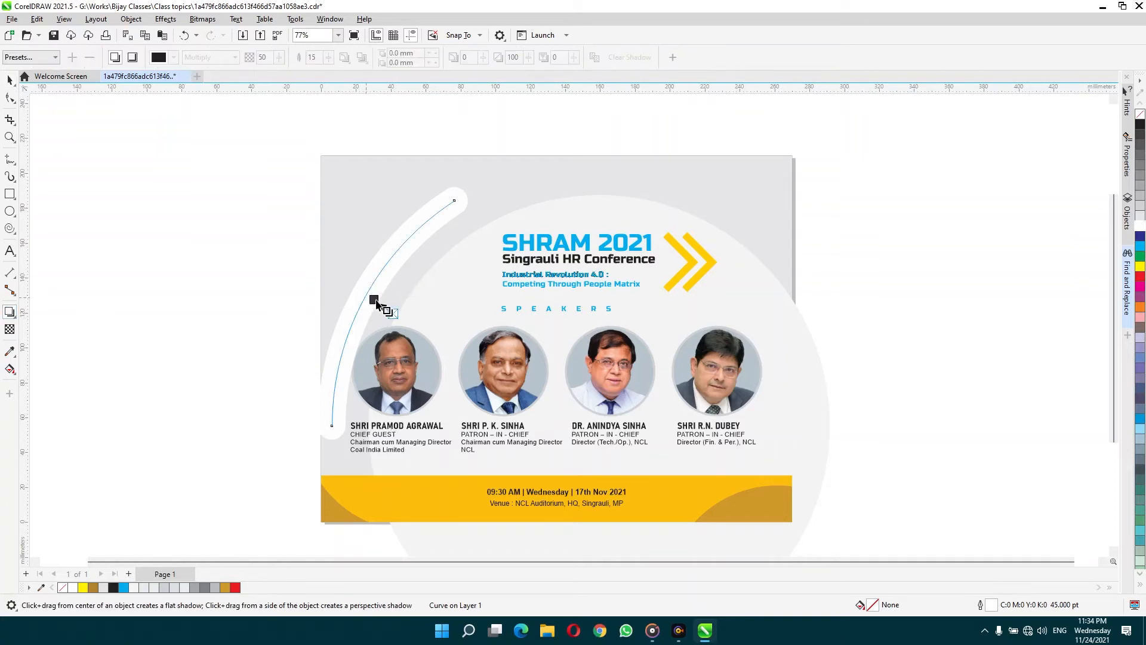
pyautogui.moveTo(394, 312); pyautogui.dragTo(468, 314)
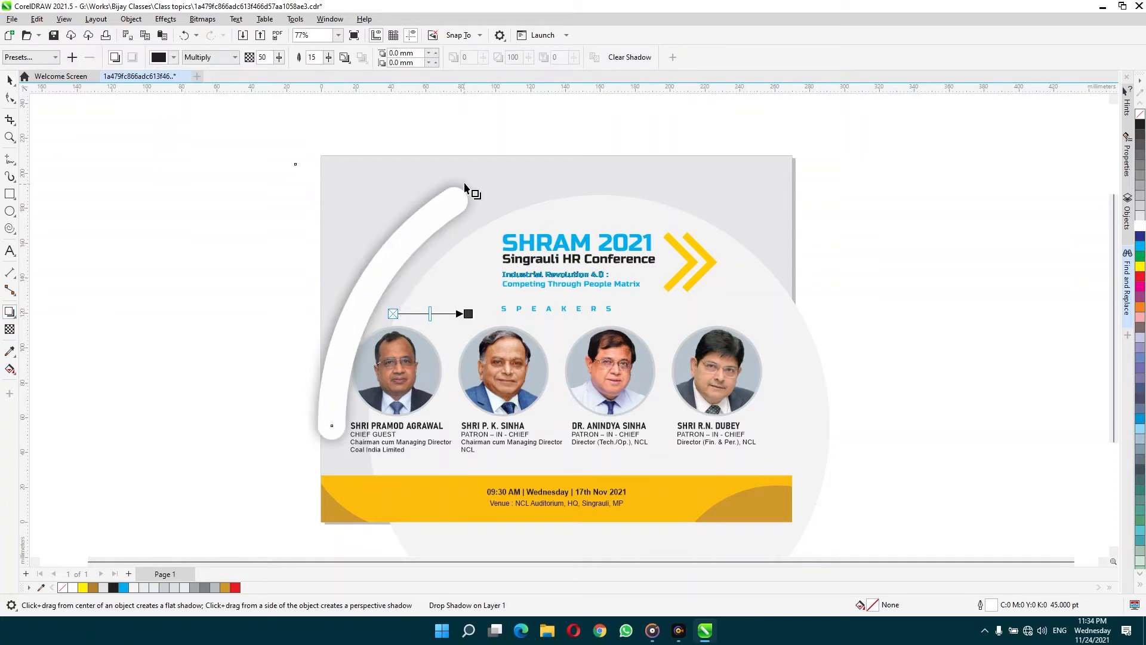
pyautogui.press('space')
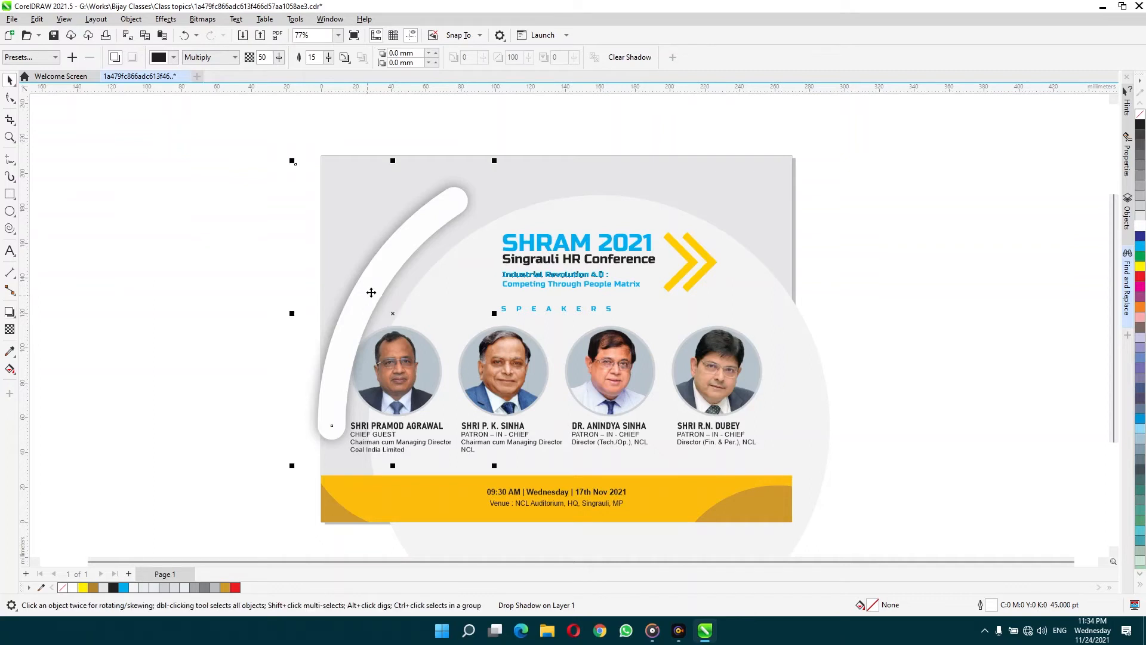
# Try moving the shadowed white arc outward, undo the moves, and group the arc with its drop shadow
pyautogui.moveTo(386, 262); pyautogui.dragTo(312, 248)
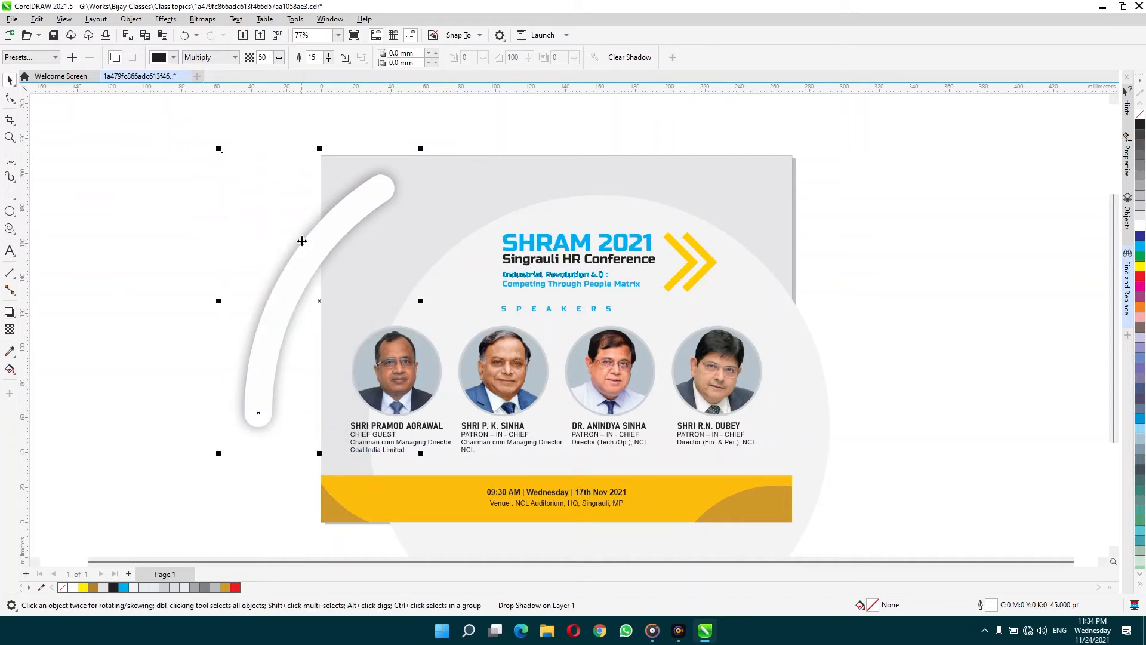
pyautogui.hotkey('ctrl', 'z')
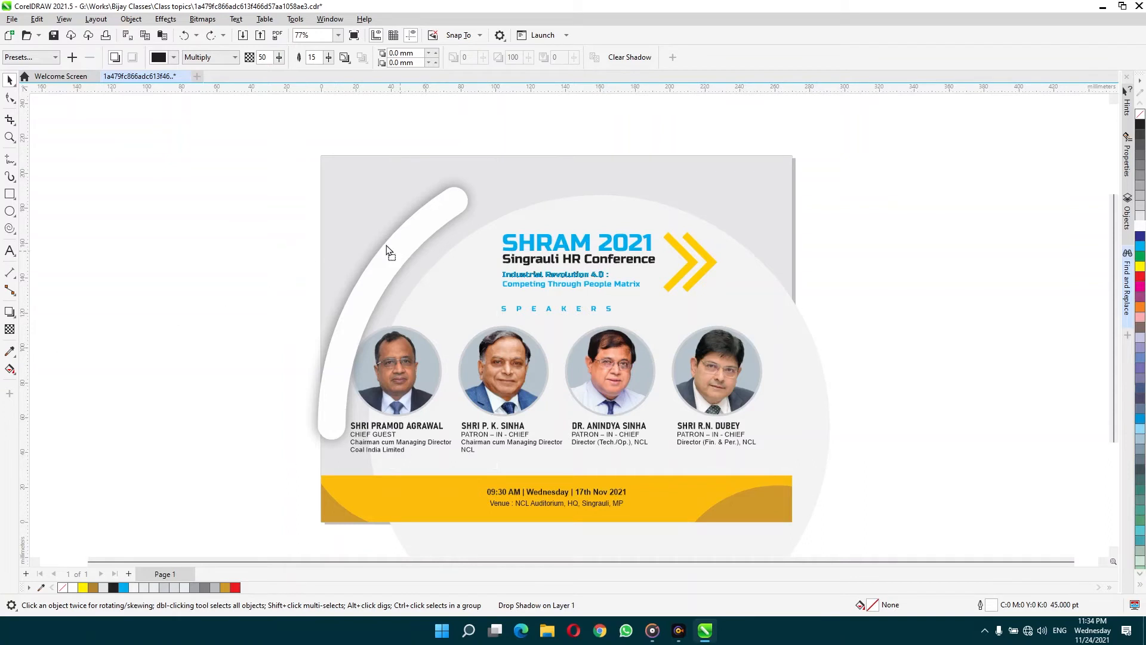
pyautogui.moveTo(389, 251); pyautogui.dragTo(320, 235)
pyautogui.hotkey('ctrl', 'z')
pyautogui.click(330, 230)
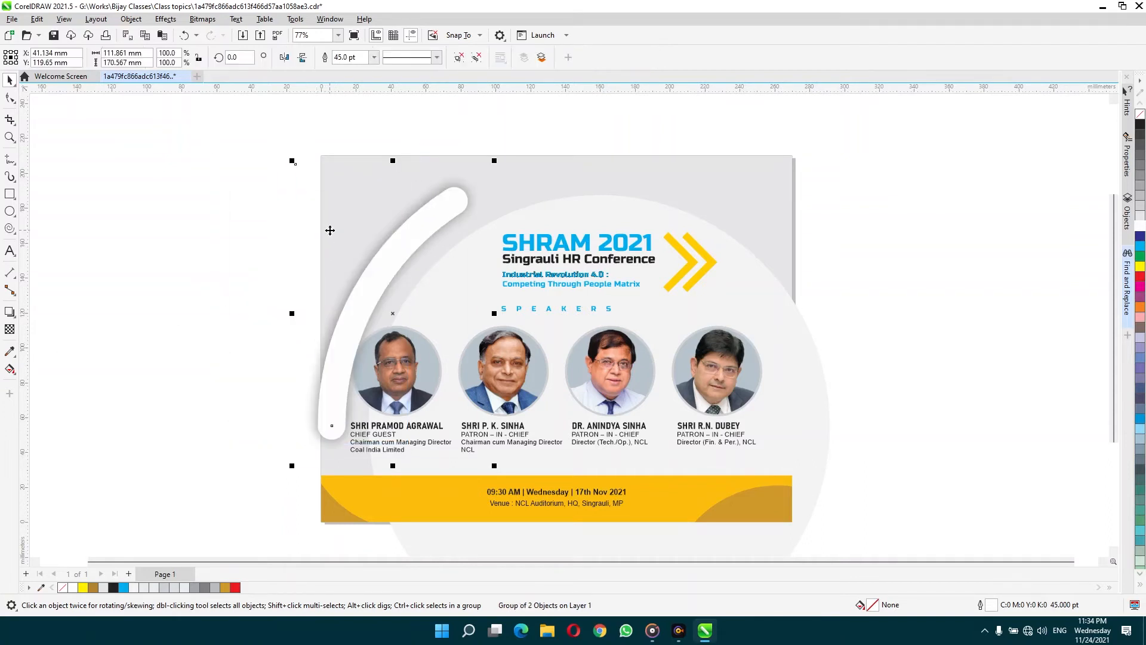
# Try a fountain transparency on the grouped arc, fading from its upper end toward its lower end, and undo it
pyautogui.click(9, 330)
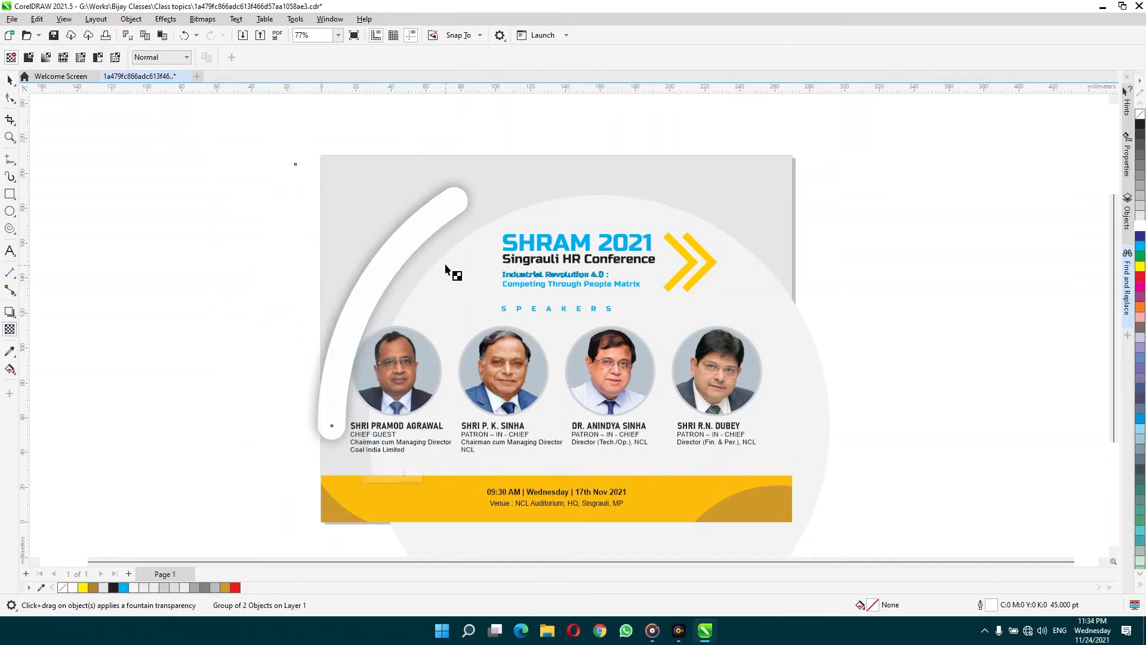
pyautogui.moveTo(444, 200); pyautogui.dragTo(340, 379)
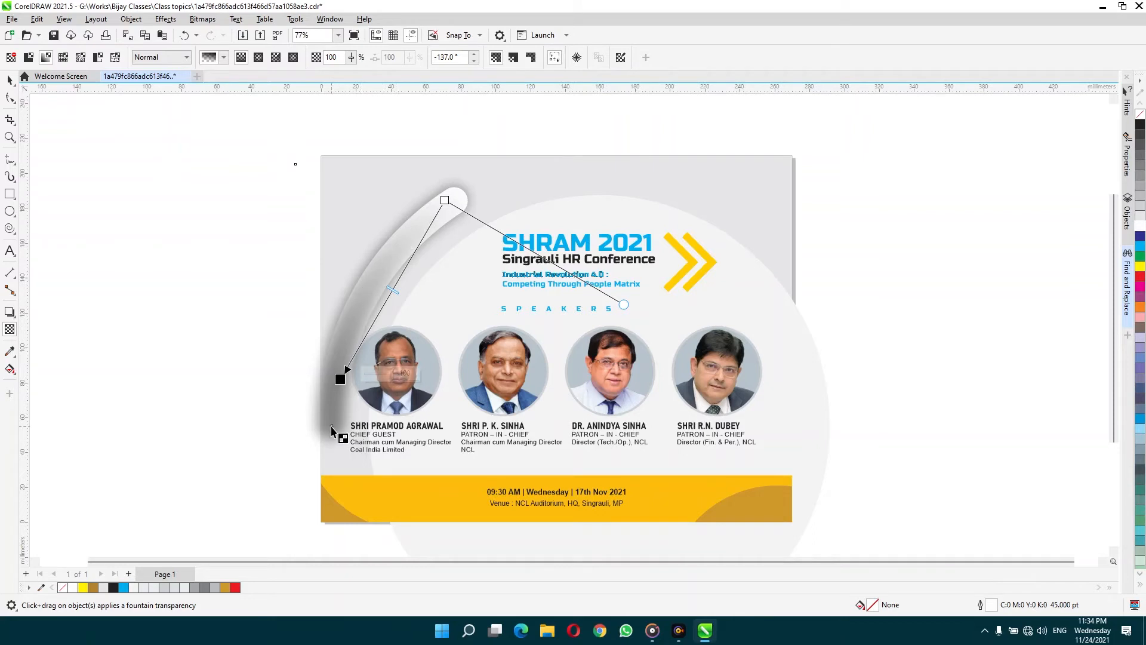
pyautogui.hotkey('ctrl', 'z')
pyautogui.press('space')
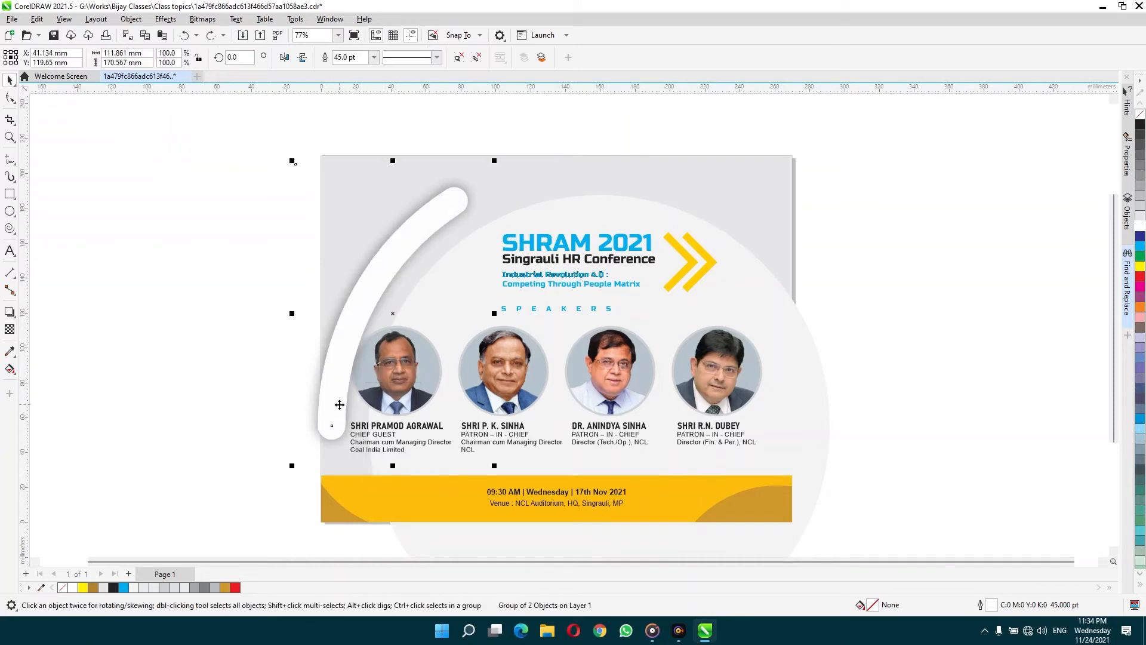
# Undo a trial move of the grouped white arc and open the Convert to Bitmap settings for it
pyautogui.moveTo(382, 269); pyautogui.dragTo(340, 267)
pyautogui.hotkey('ctrl', 'z')
pyautogui.click(202, 21)
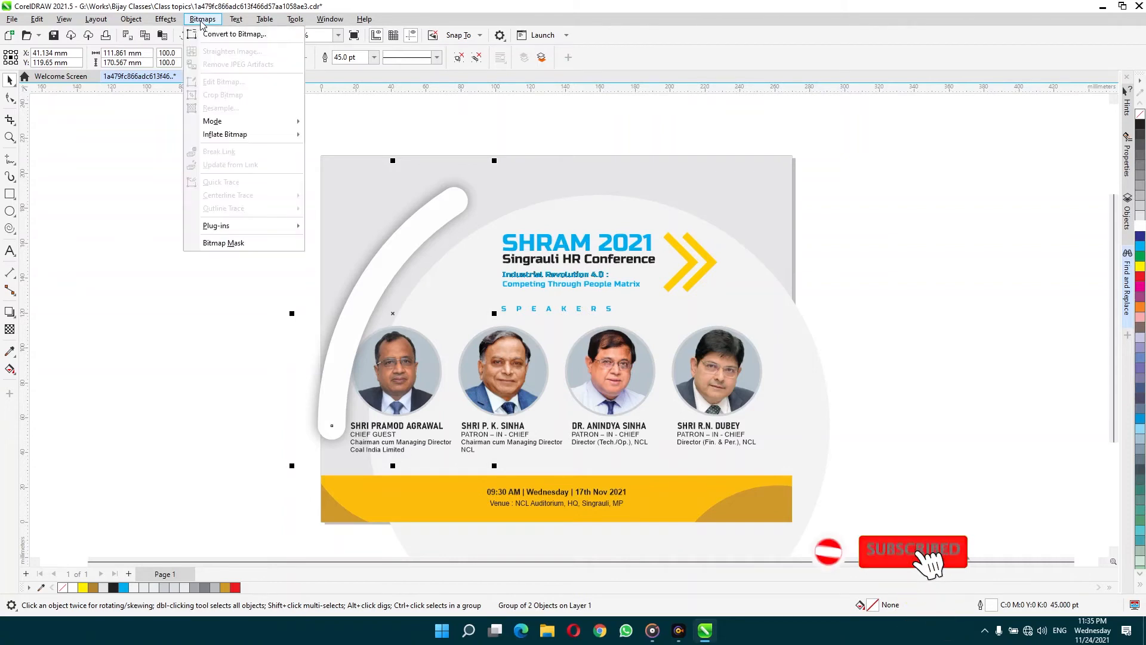
pyautogui.click(204, 34)
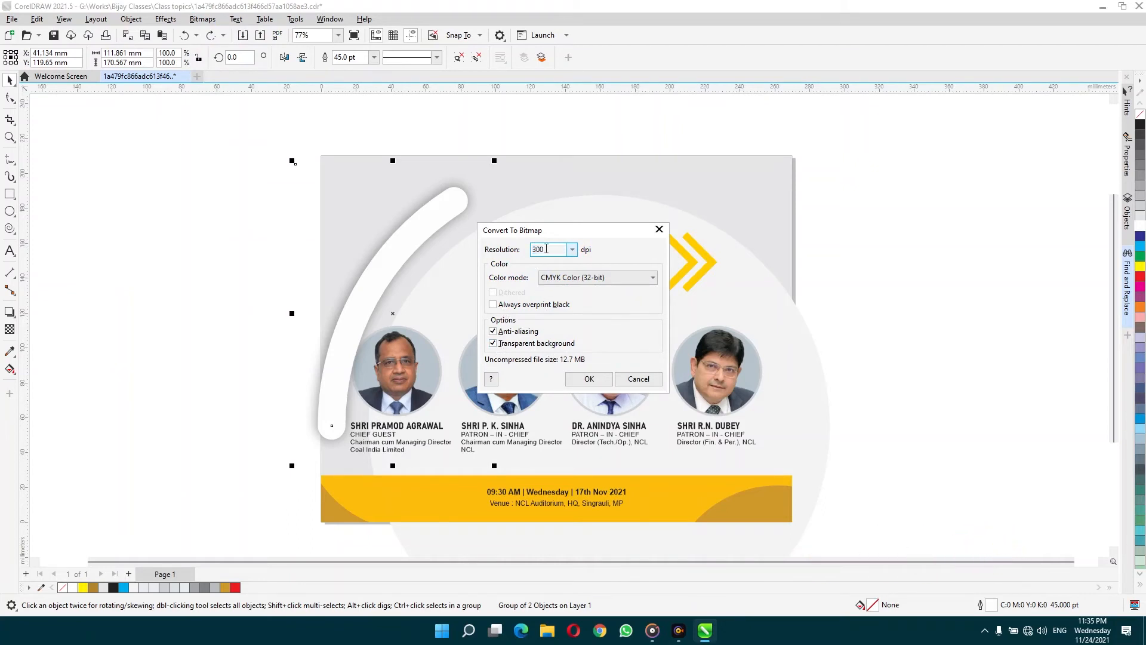
# Convert the white arc to a 300 dpi CMYK bitmap with transparent background, and fade its lower end with a fountain transparency
pyautogui.click(588, 379)
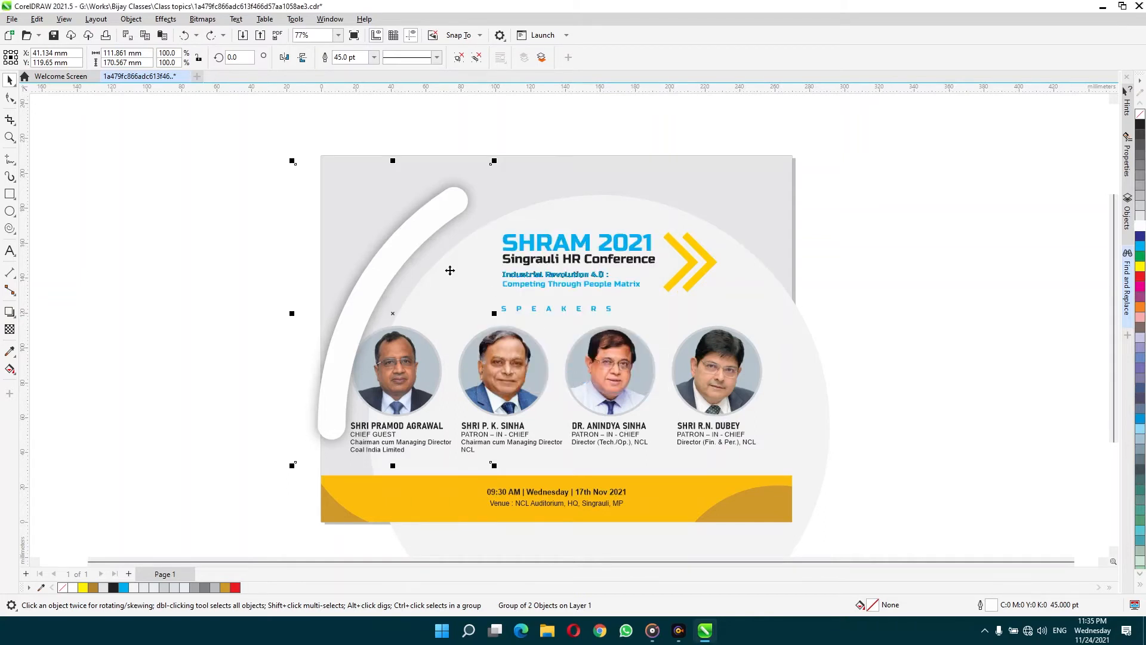
pyautogui.click(9, 329)
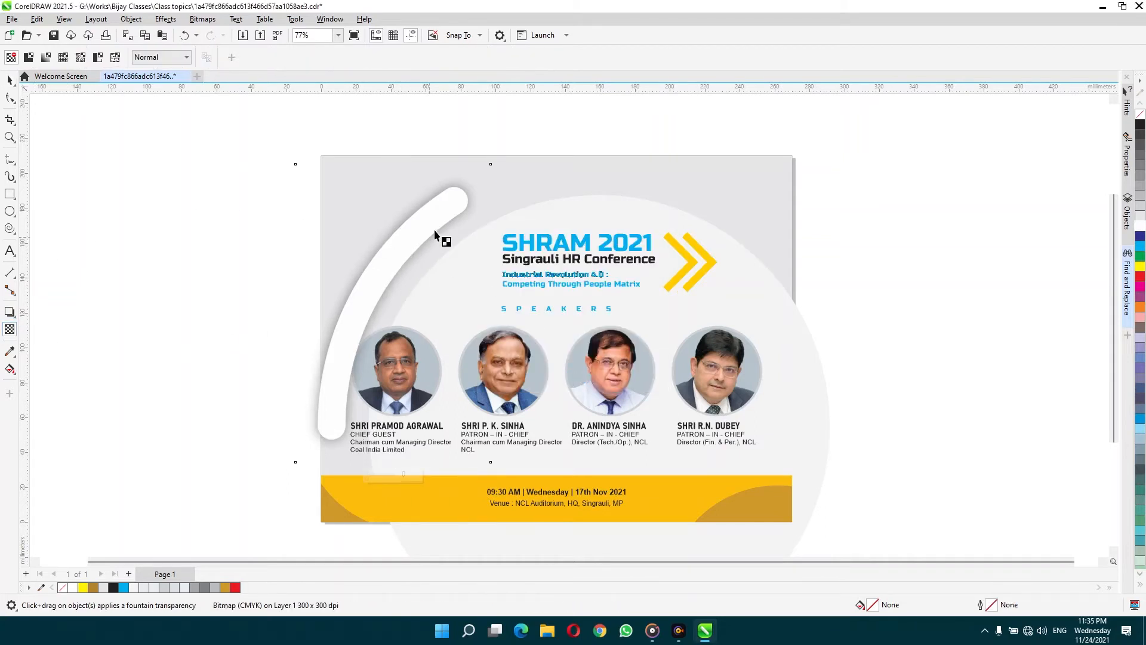
pyautogui.moveTo(452, 196); pyautogui.dragTo(374, 322)
pyautogui.moveTo(342, 369); pyautogui.dragTo(342, 368)
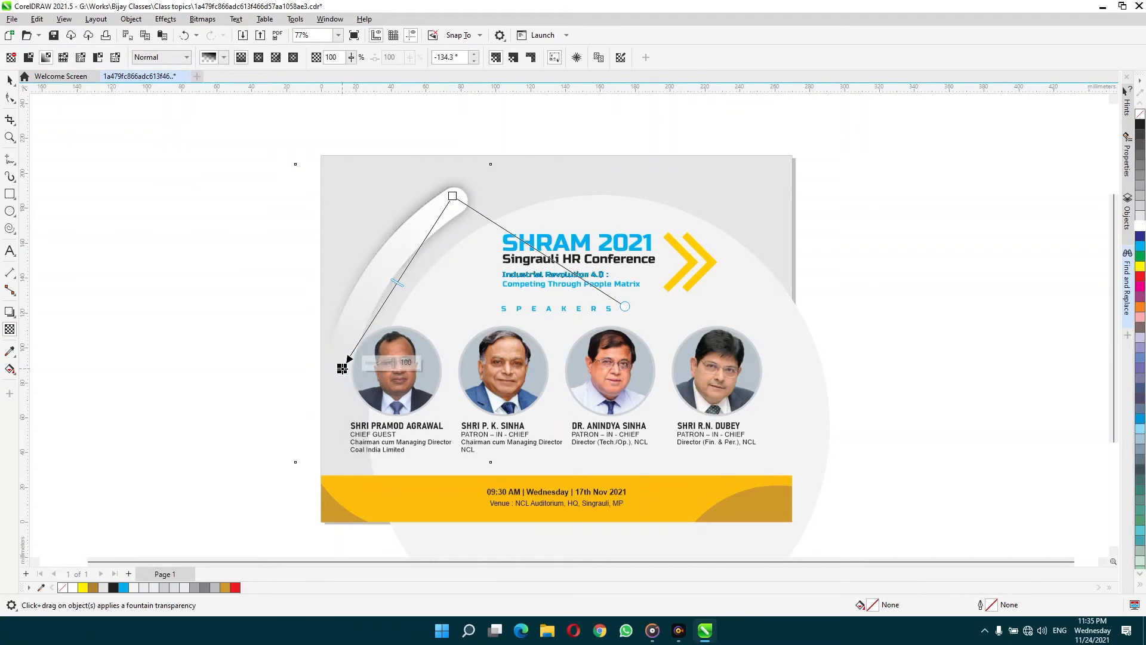
pyautogui.press('space')
pyautogui.click(230, 205)
pyautogui.press('z')
pyautogui.moveTo(362, 152); pyautogui.dragTo(520, 286)
pyautogui.press('F3')
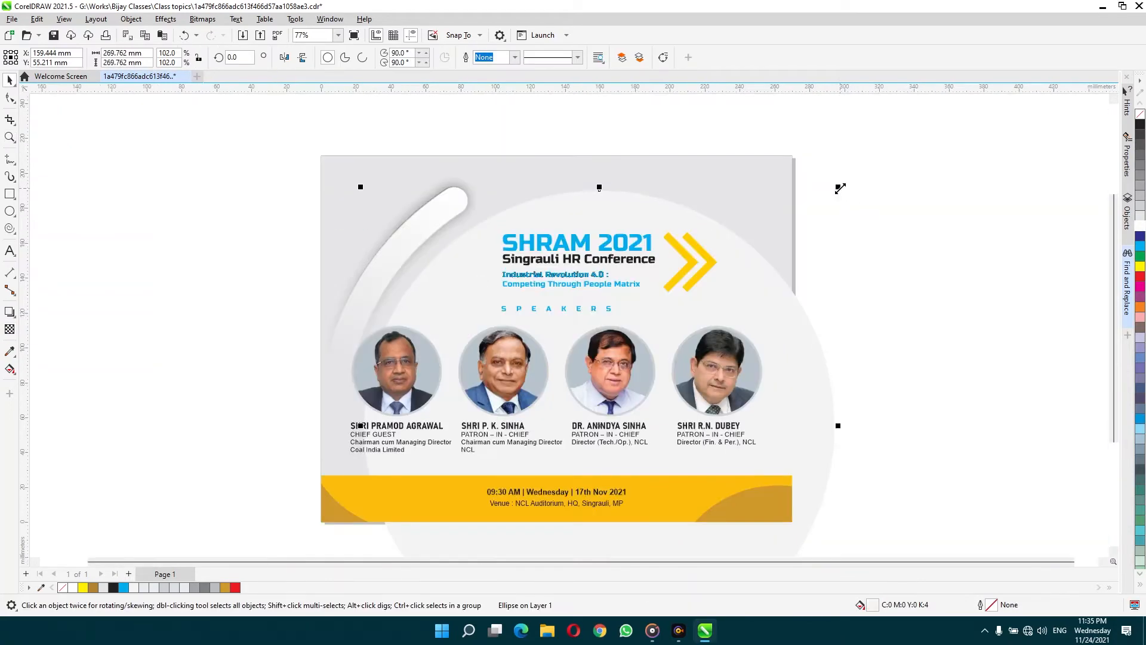
# Make a concentric gray copy of the large circle, about 341.5 mm wide, and send it to the back together with the background rectangle
pyautogui.moveTo(840, 188); pyautogui.dragTo(968, 126)
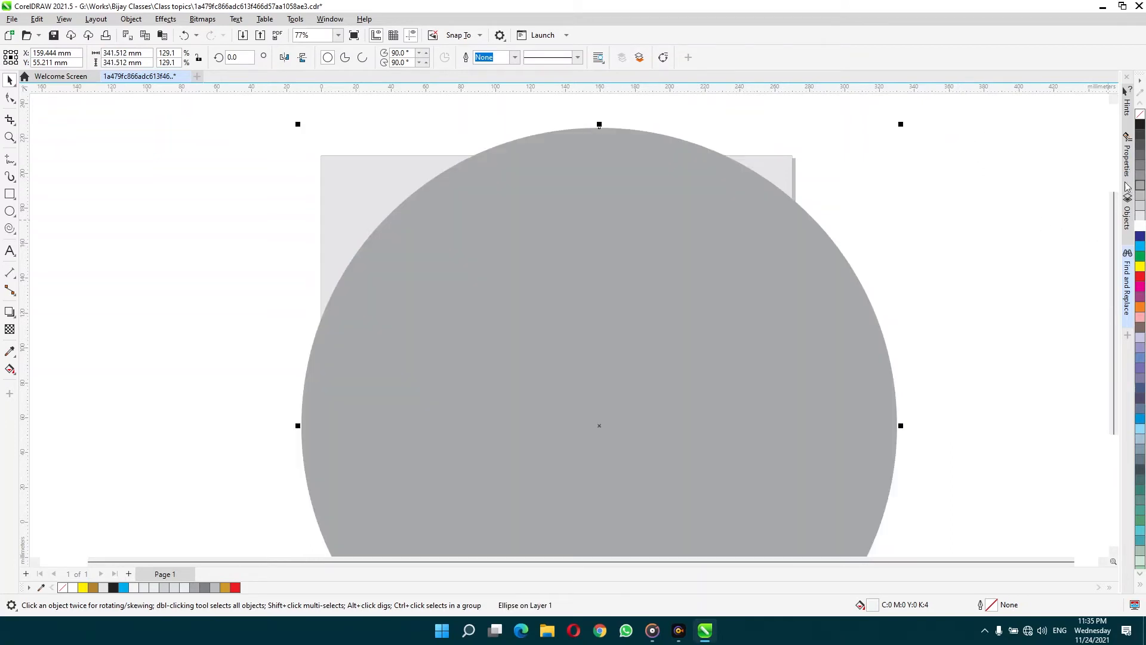
pyautogui.click(1140, 201)
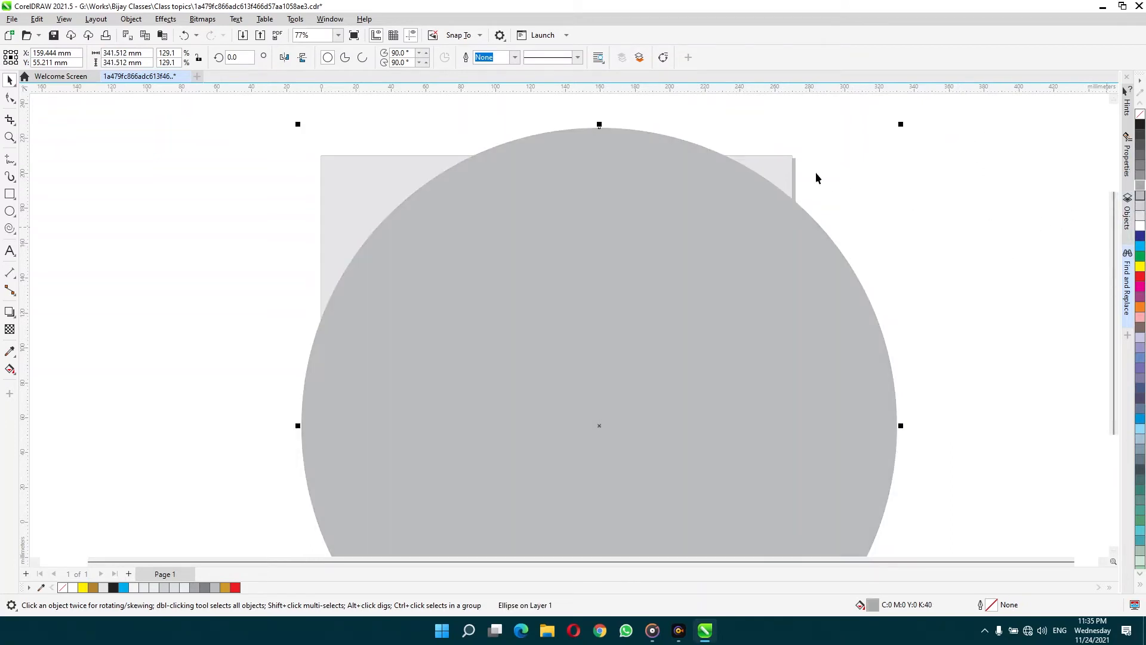
pyautogui.keyDown('shift'); pyautogui.click(784, 165); pyautogui.keyUp('shift')
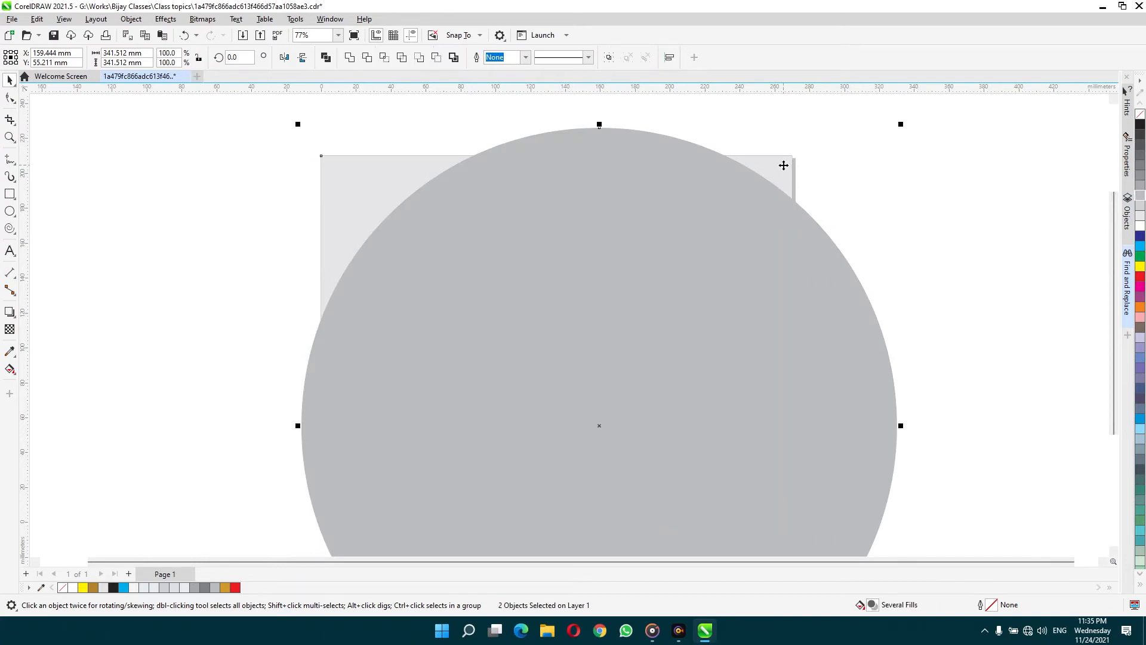
pyautogui.hotkey('shift', 'pagedown')
pyautogui.click(901, 246)
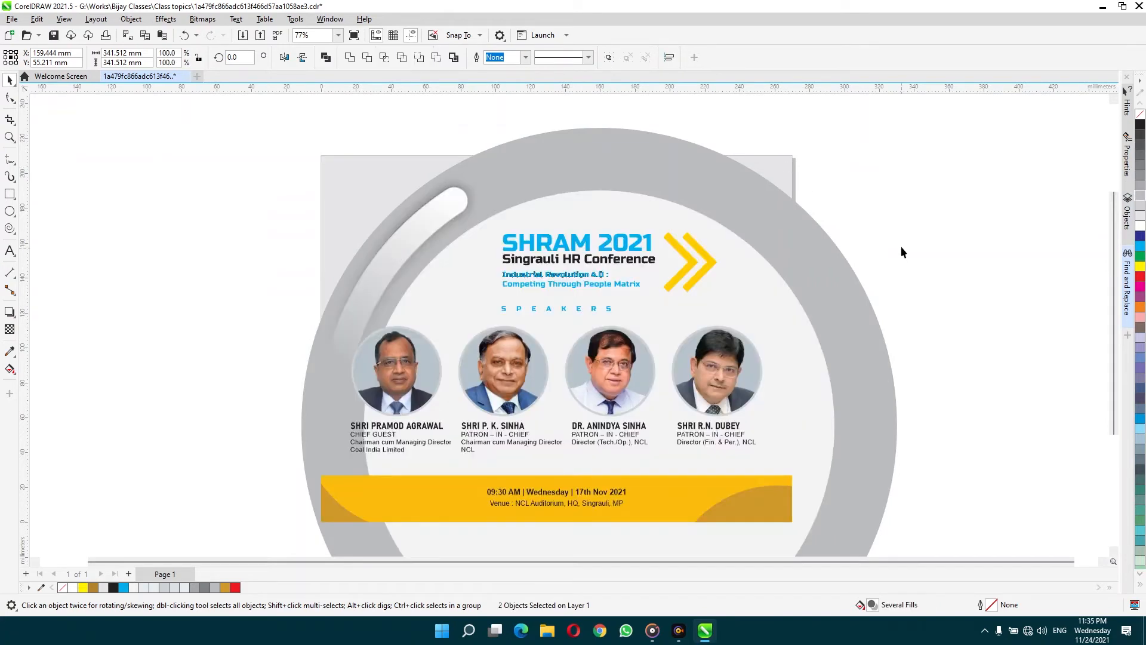
# Recolour the enlarged outer circle to 10% black
pyautogui.click(749, 190)
pyautogui.click(1140, 215)
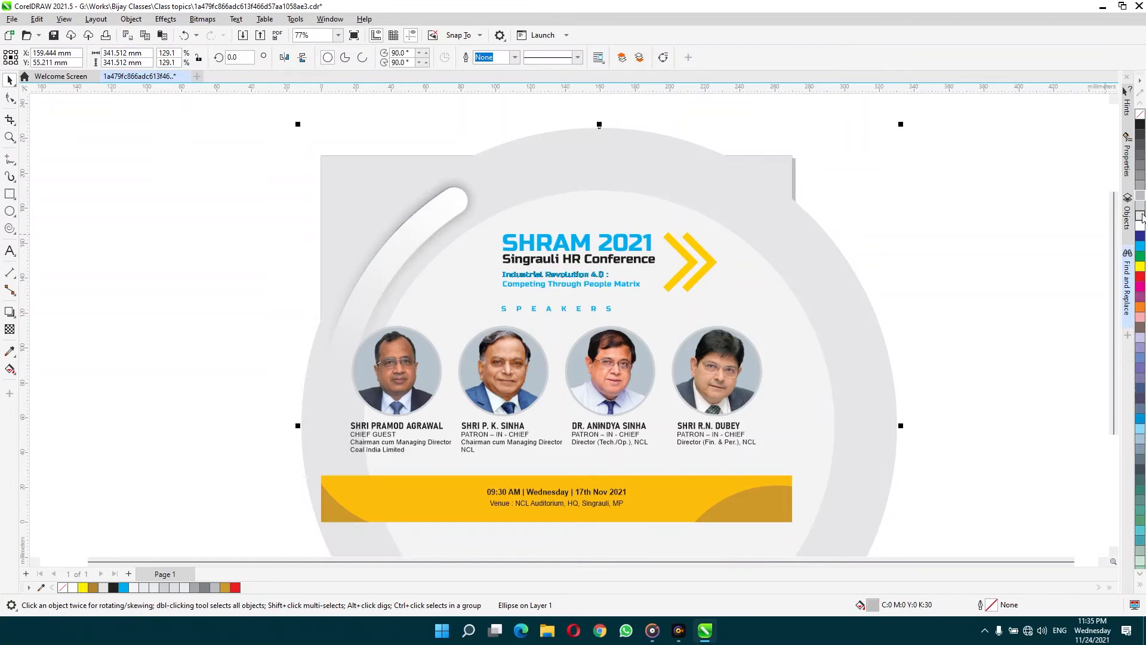
pyautogui.click(938, 214)
# Add a drop shadow to the inner circle, offset about 9.1 mm horizontally and 11.6 mm vertically, with 38 opacity
pyautogui.click(608, 199)
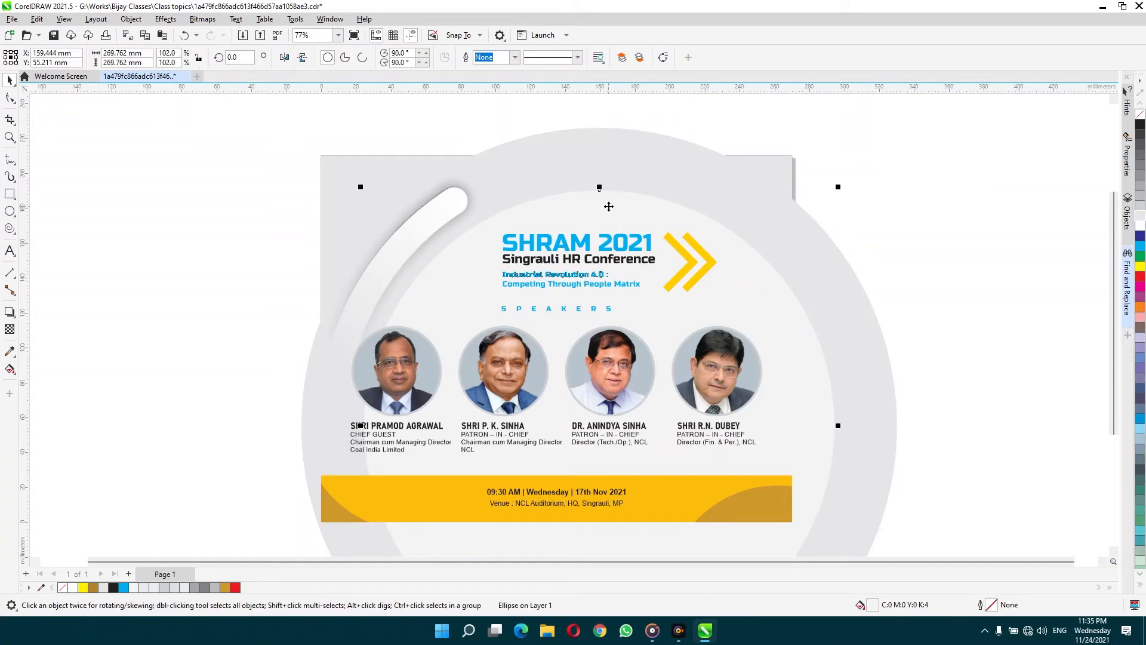
pyautogui.moveTo(609, 206); pyautogui.dragTo(234, 137)
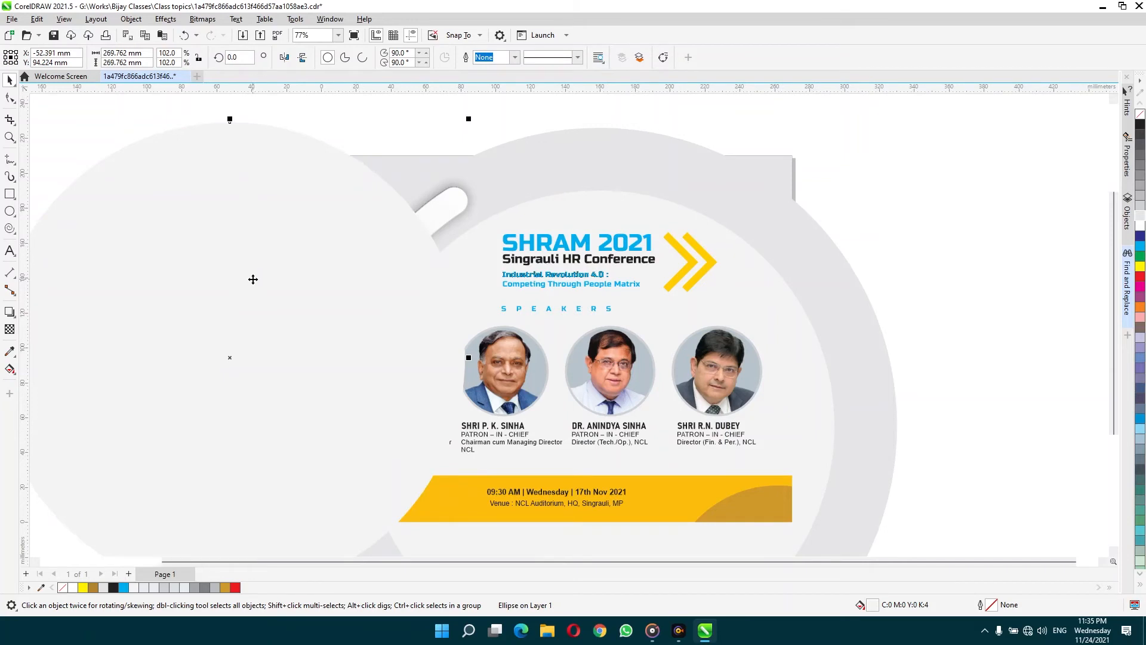
pyautogui.hotkey('ctrl', 'z')
pyautogui.click(10, 311)
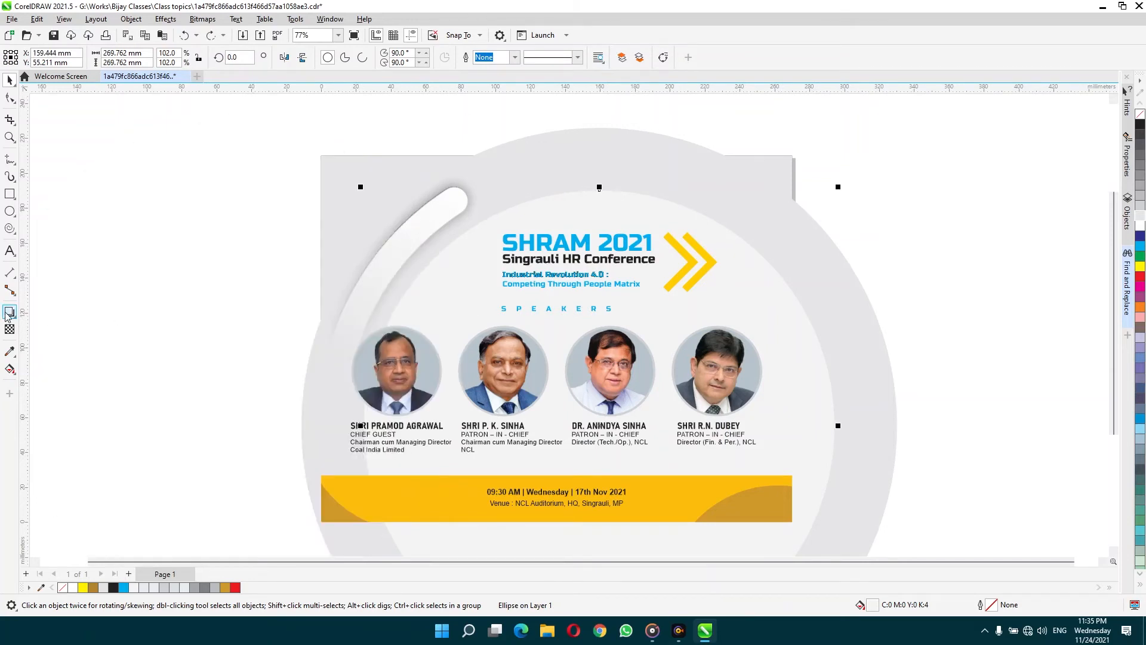
pyautogui.moveTo(564, 425); pyautogui.dragTo(834, 426)
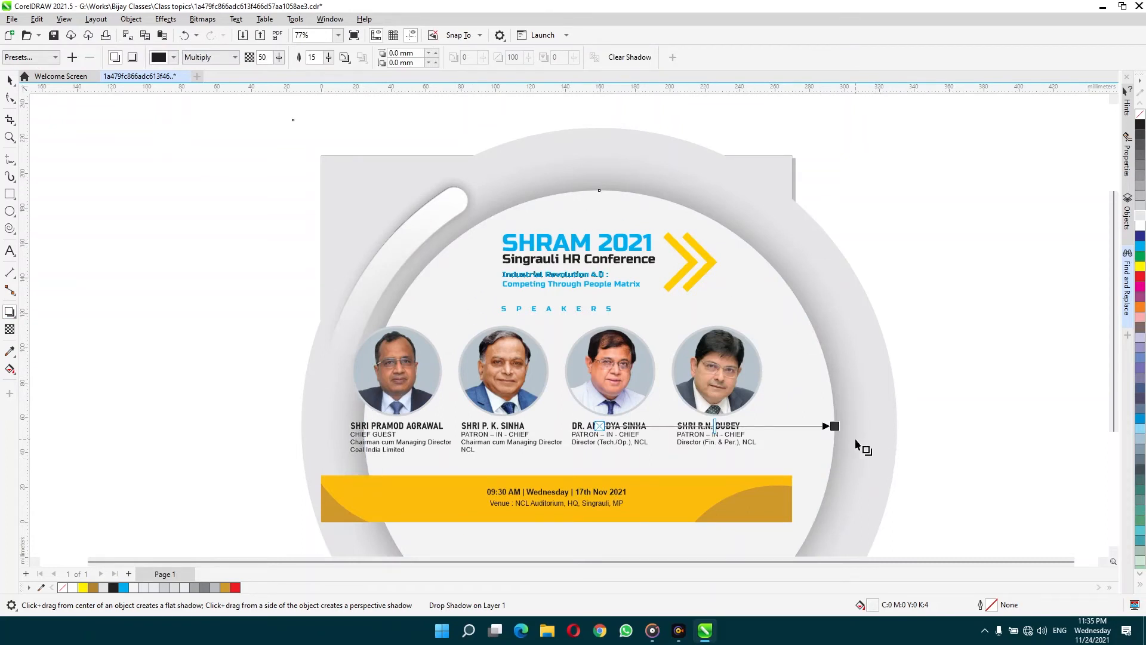
pyautogui.moveTo(835, 426); pyautogui.dragTo(801, 170)
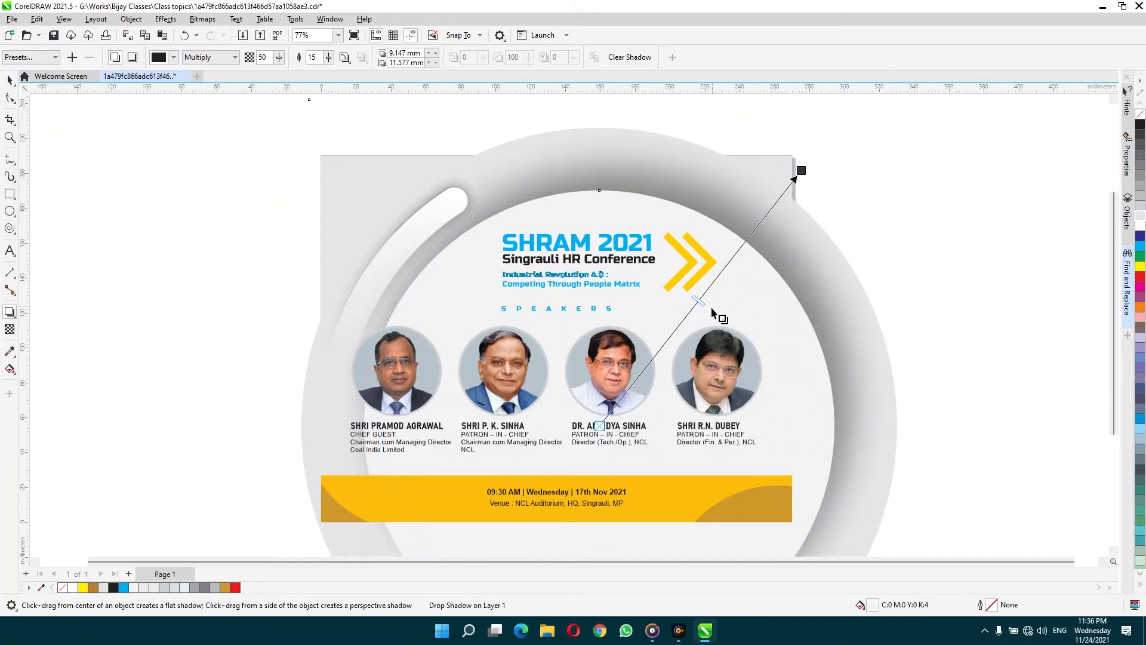
pyautogui.moveTo(699, 301); pyautogui.dragTo(680, 332)
pyautogui.press('space')
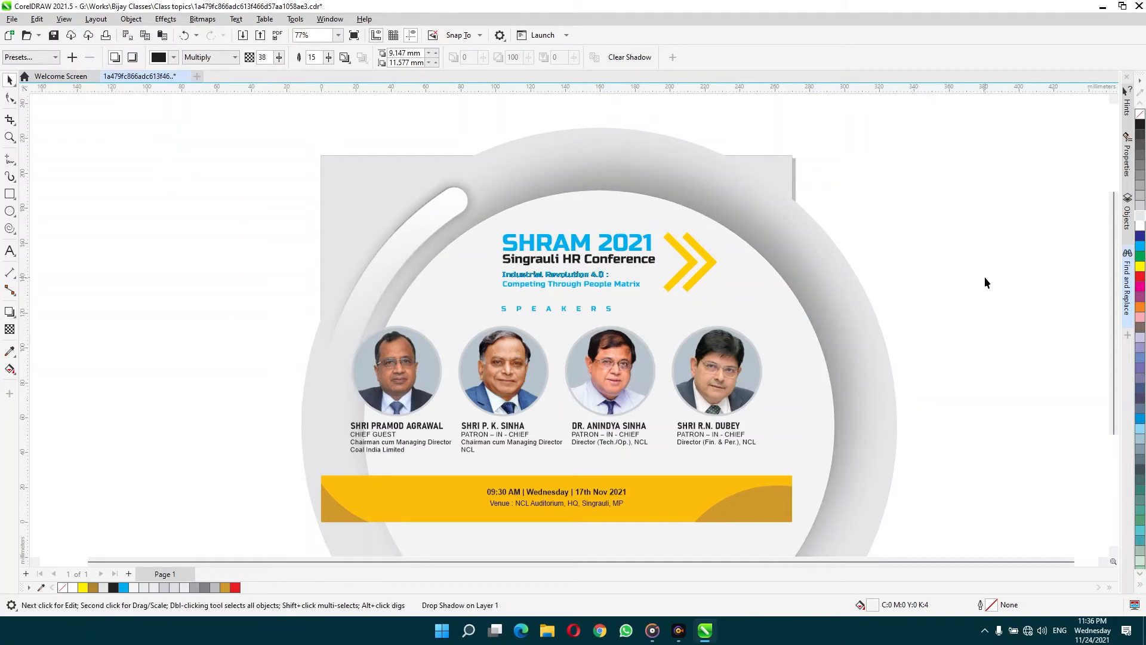
pyautogui.click(983, 277)
pyautogui.click(780, 166)
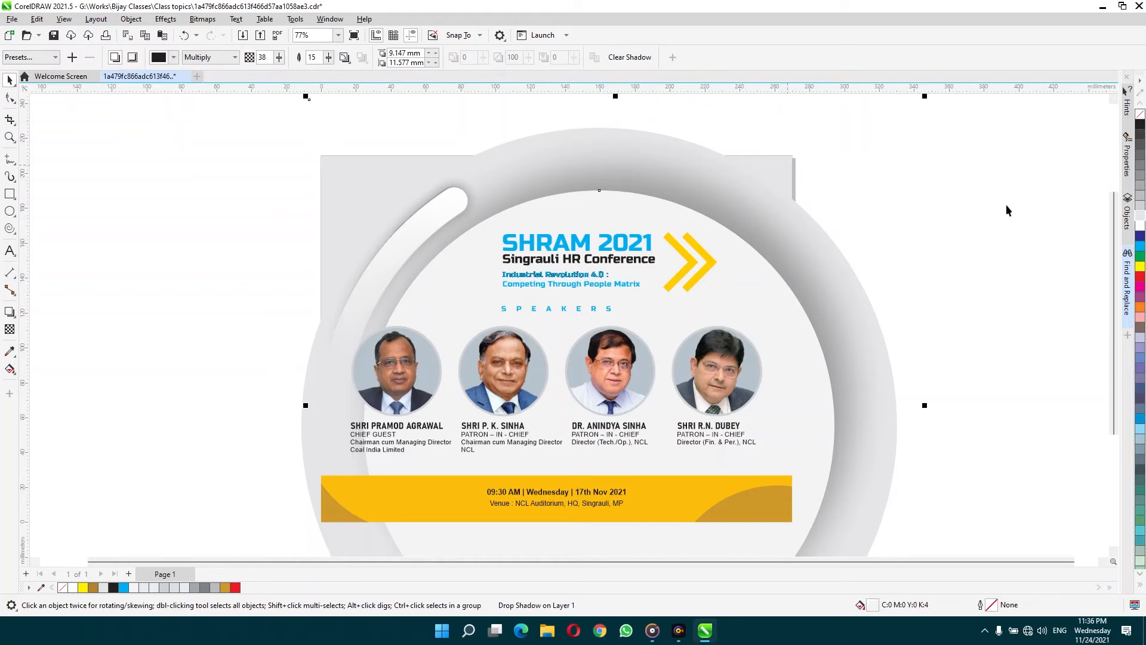
pyautogui.click(1139, 205)
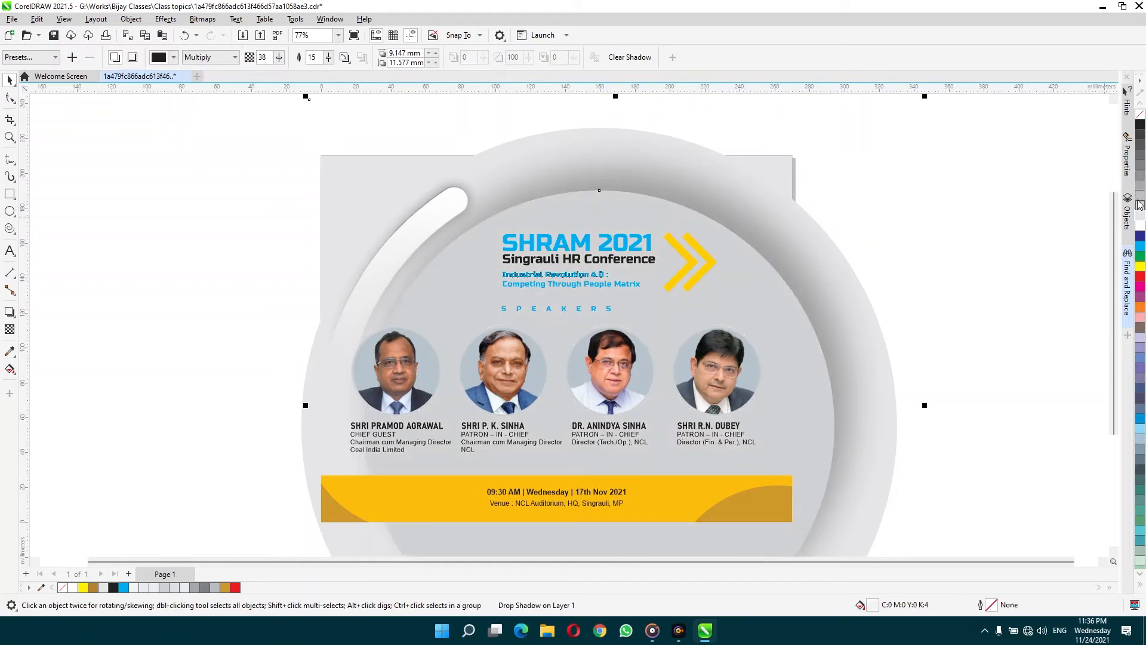
pyautogui.press('space')
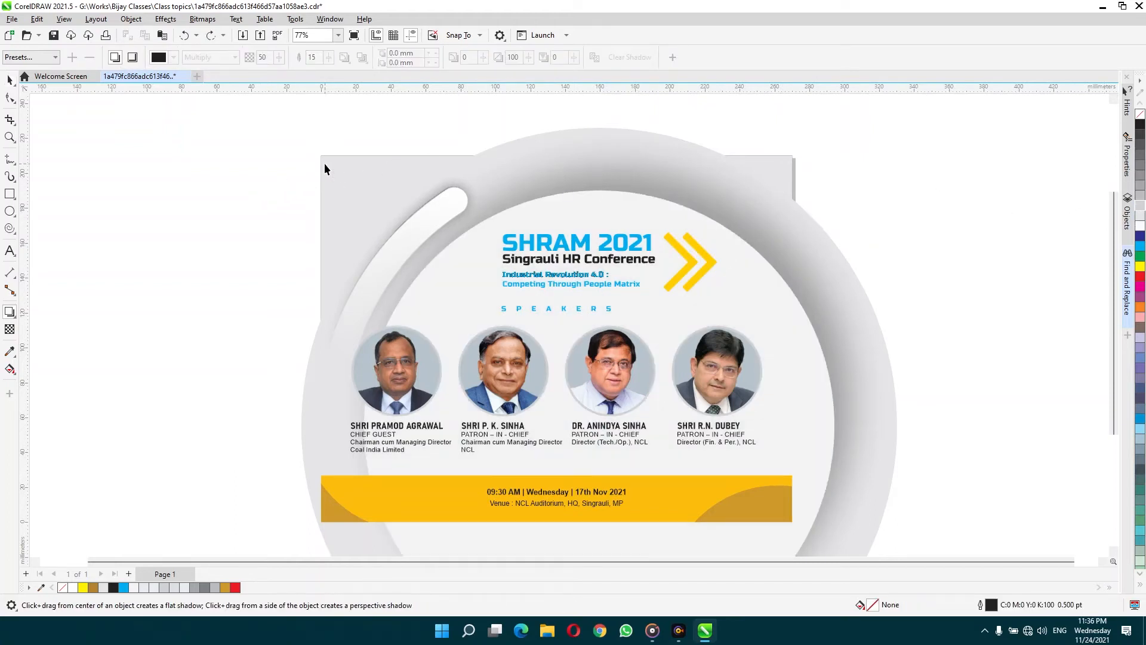
pyautogui.click(323, 166)
pyautogui.click(337, 140)
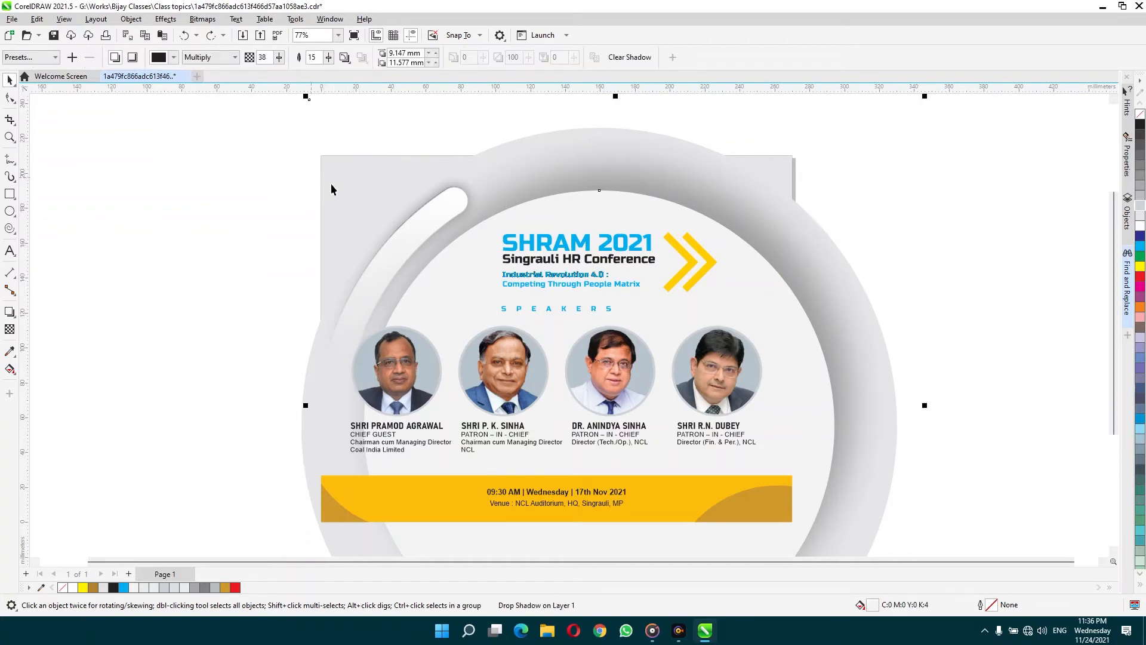
pyautogui.click(340, 172)
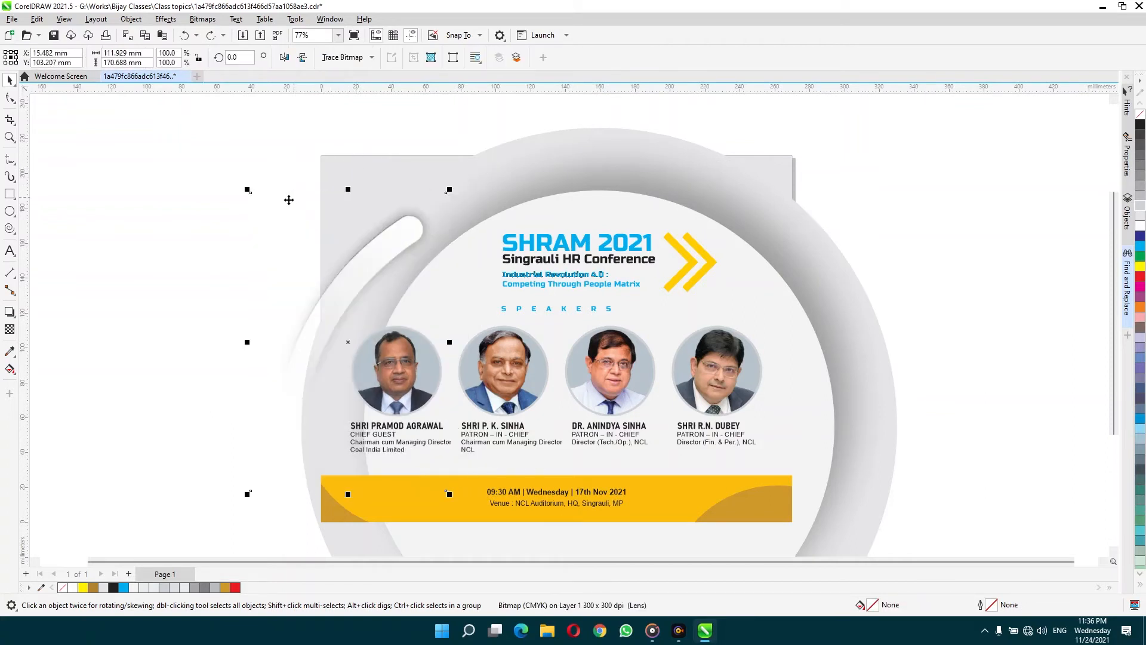
pyautogui.hotkey('ctrl', 'z')
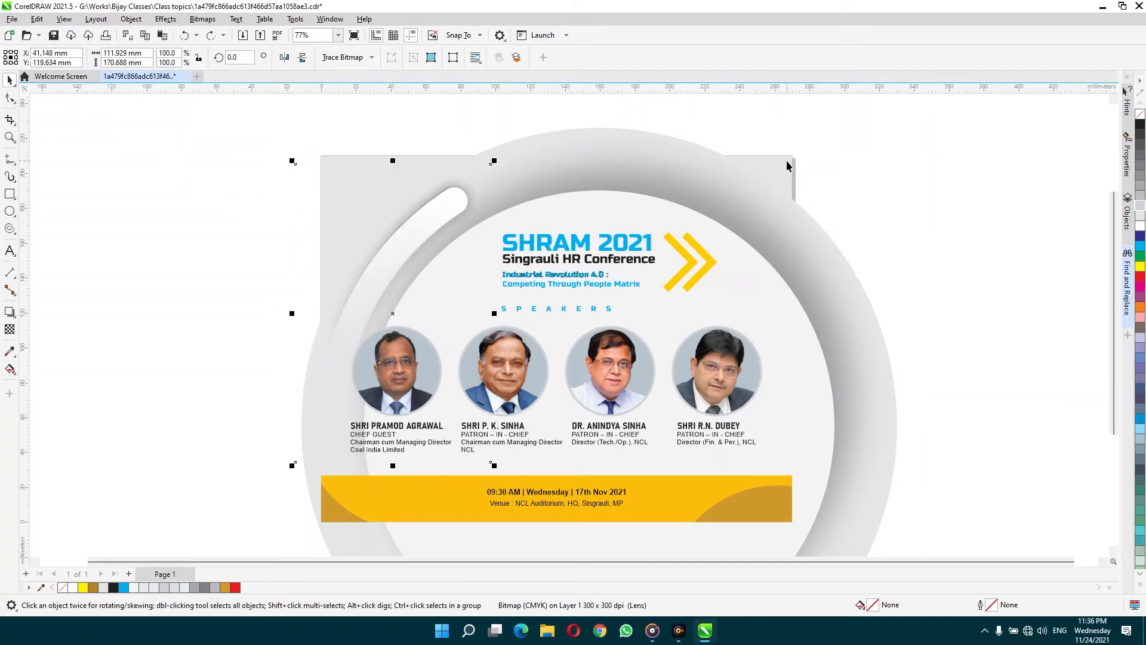
pyautogui.moveTo(786, 162); pyautogui.dragTo(819, 163)
pyautogui.hotkey('ctrl', 'z')
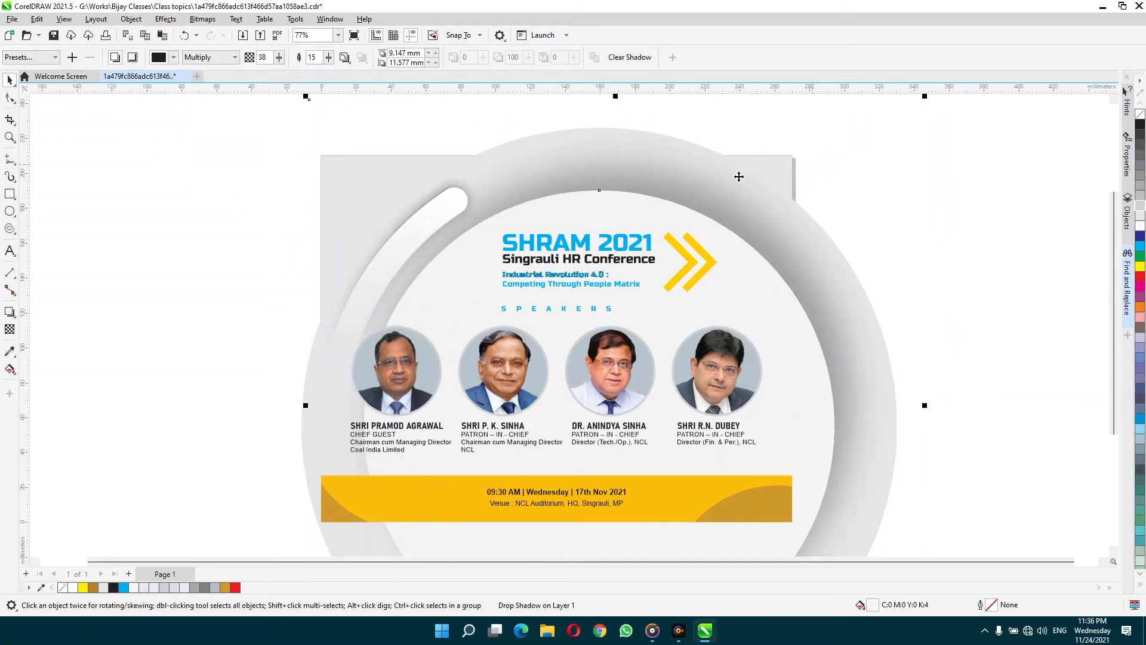
pyautogui.hotkey('ctrl', 'z')
# Tint the background rectangle blue-gray, C9 M2 Y0 K29, by mixing blue and dark gray palette colours into its fill
pyautogui.click(340, 185)
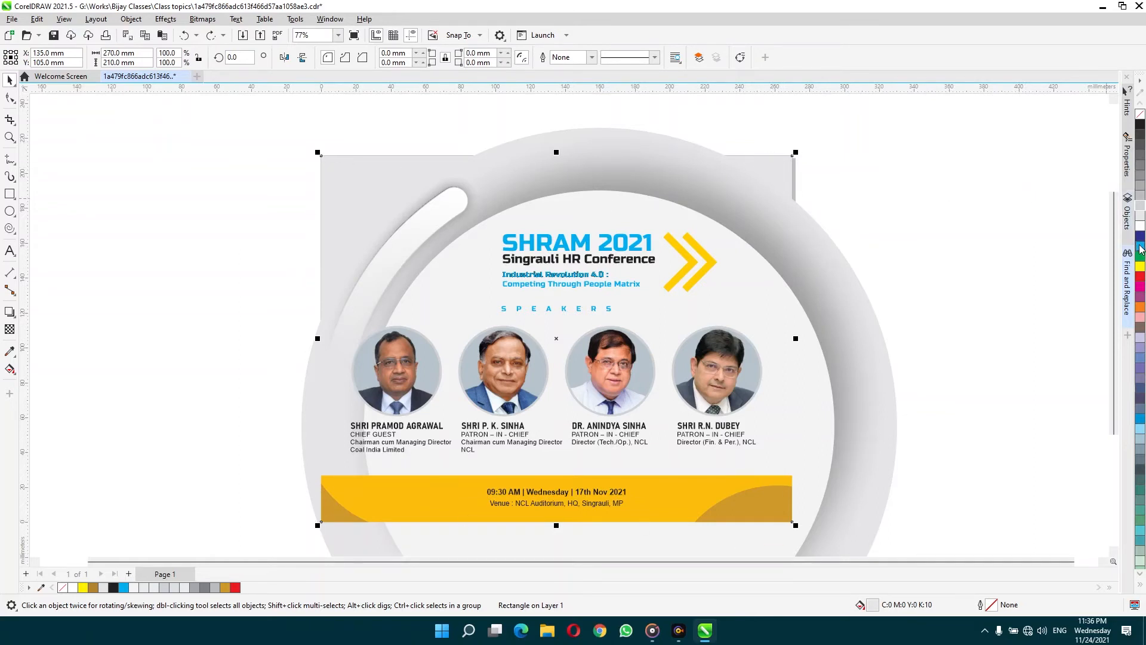
pyautogui.click(1140, 341)
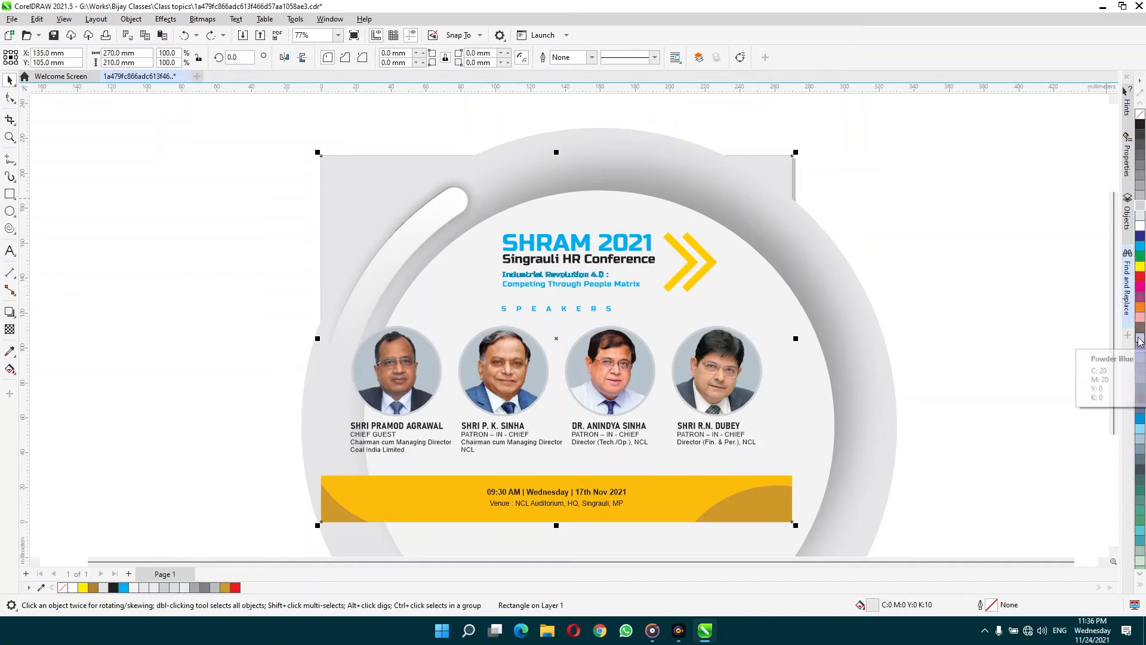
pyautogui.keyDown('ctrl'); pyautogui.click(1140, 247); pyautogui.keyUp('ctrl')
pyautogui.keyDown('ctrl'); pyautogui.click(1139, 148); pyautogui.keyUp('ctrl')
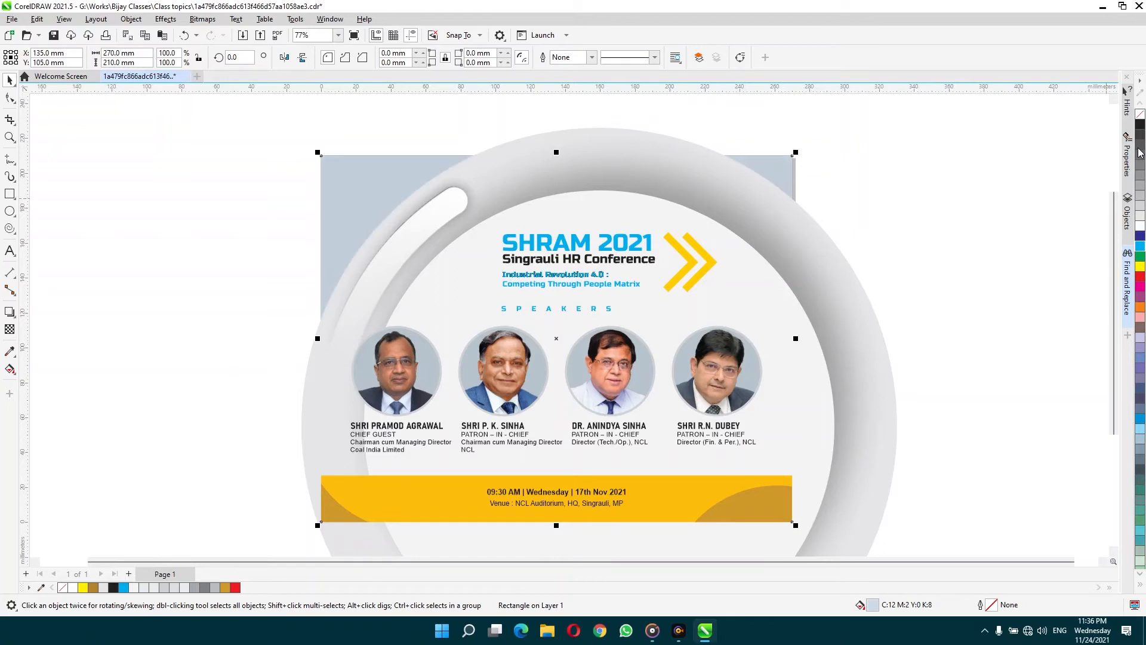
pyautogui.keyDown('ctrl'); pyautogui.click(1139, 138); pyautogui.keyUp('ctrl')
pyautogui.keyDown('ctrl'); pyautogui.click(1139, 138); pyautogui.keyUp('ctrl')
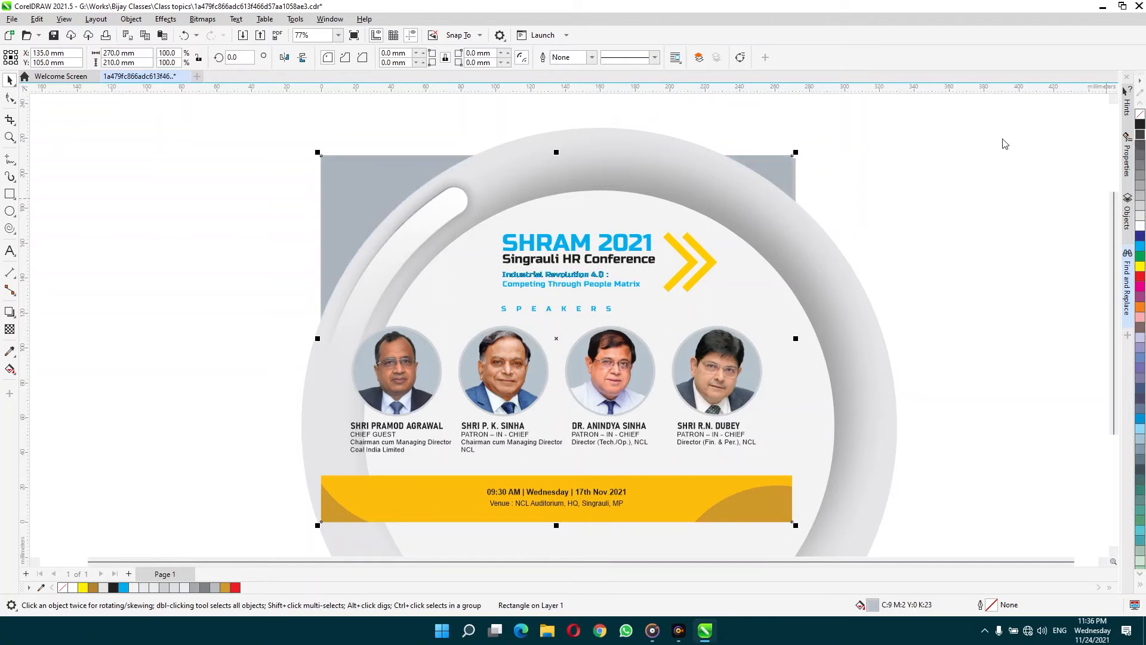
pyautogui.click(934, 185)
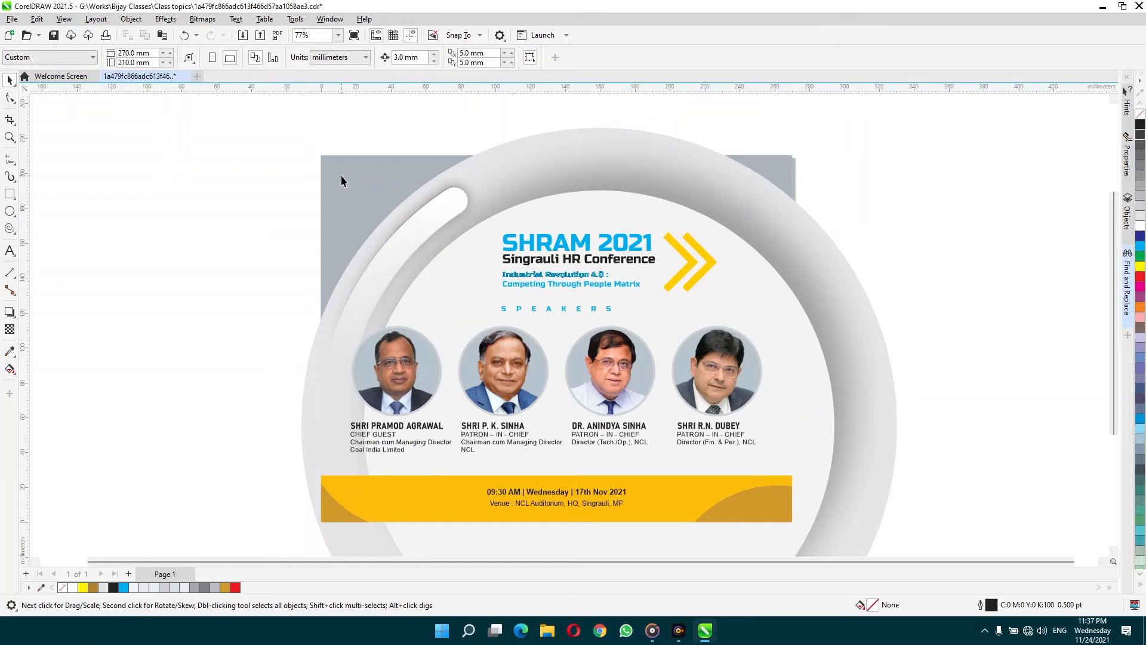
pyautogui.hotkey('ctrl', 'a')
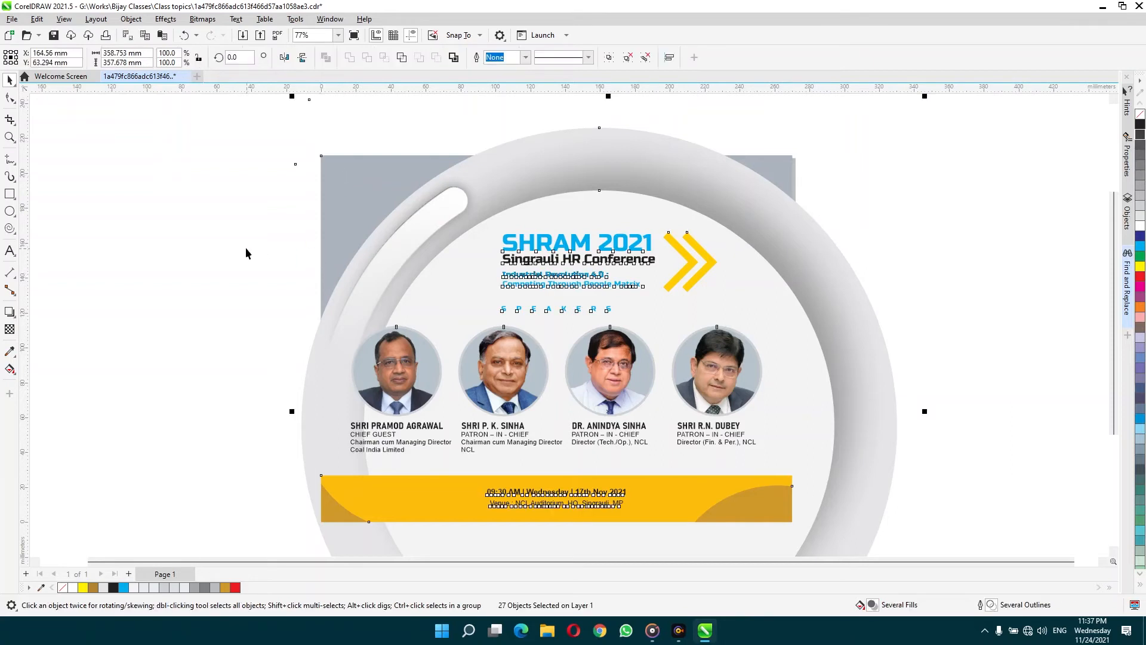
pyautogui.click(234, 234)
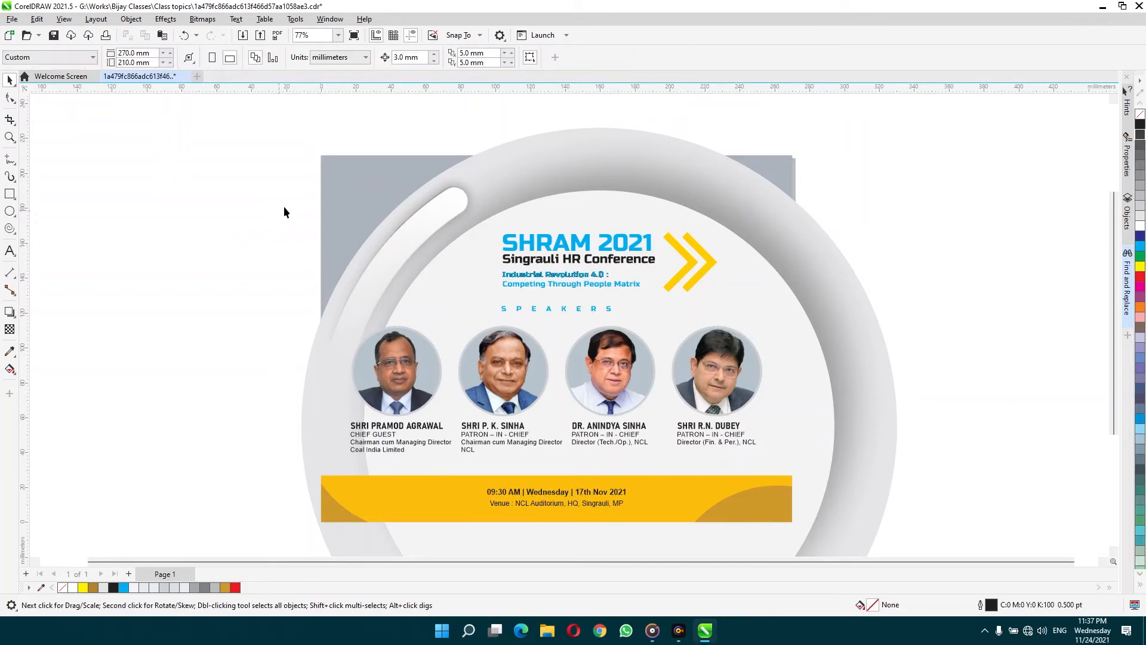
pyautogui.click(330, 160)
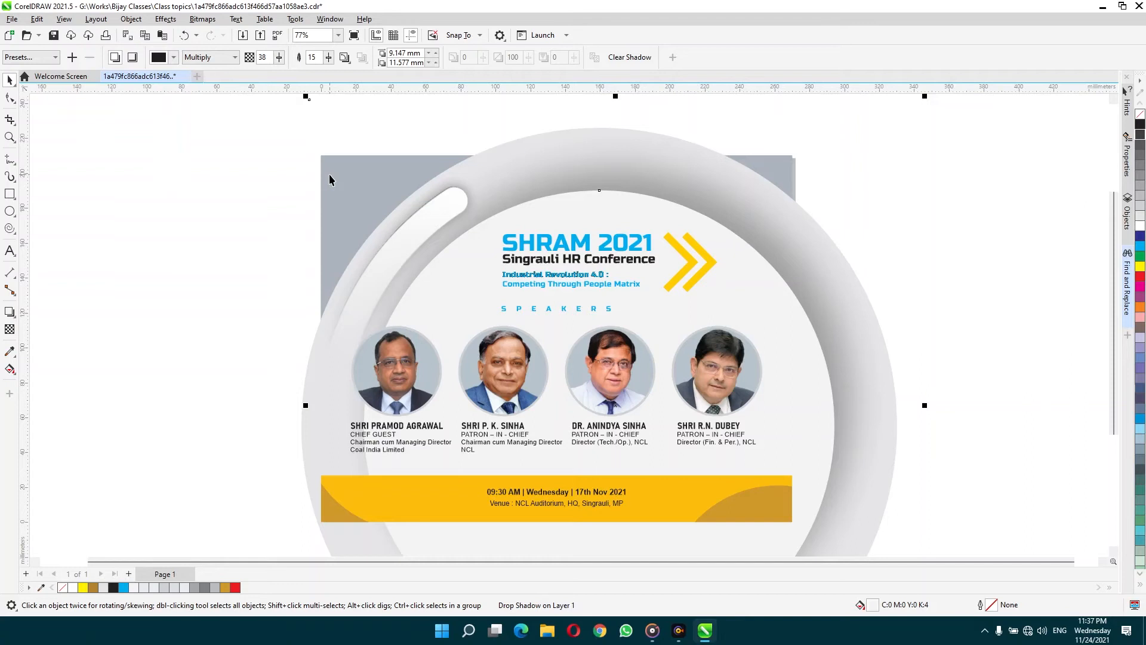
pyautogui.click(206, 191)
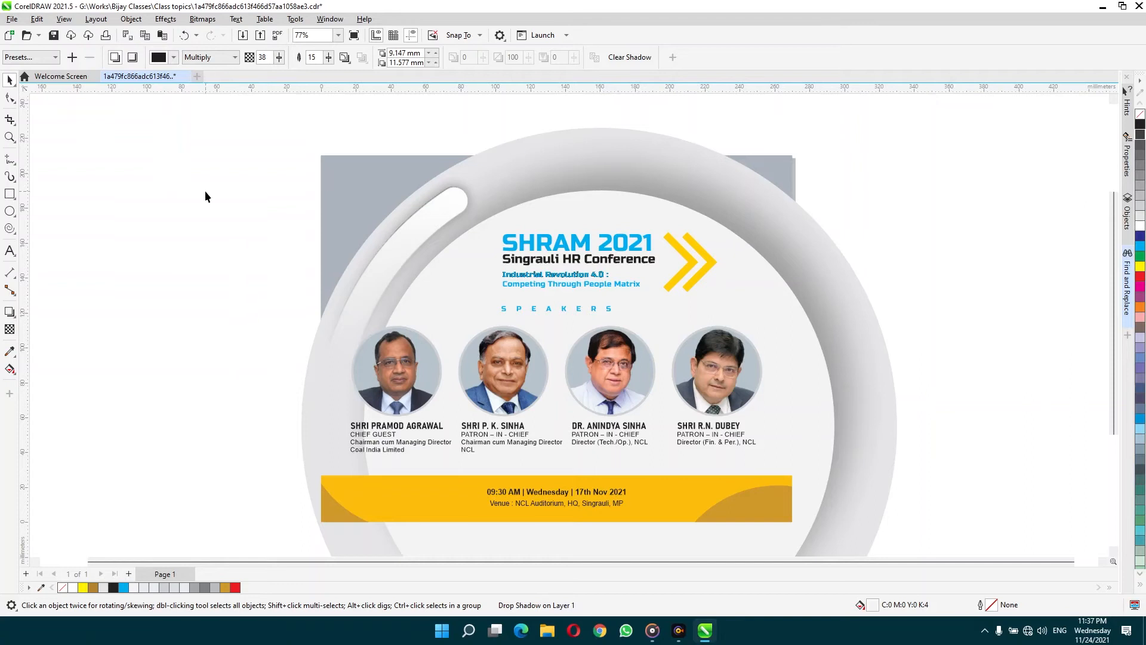
# Bring the blue-gray background rectangle to the front of all other objects
pyautogui.click(335, 191)
pyautogui.click(334, 185)
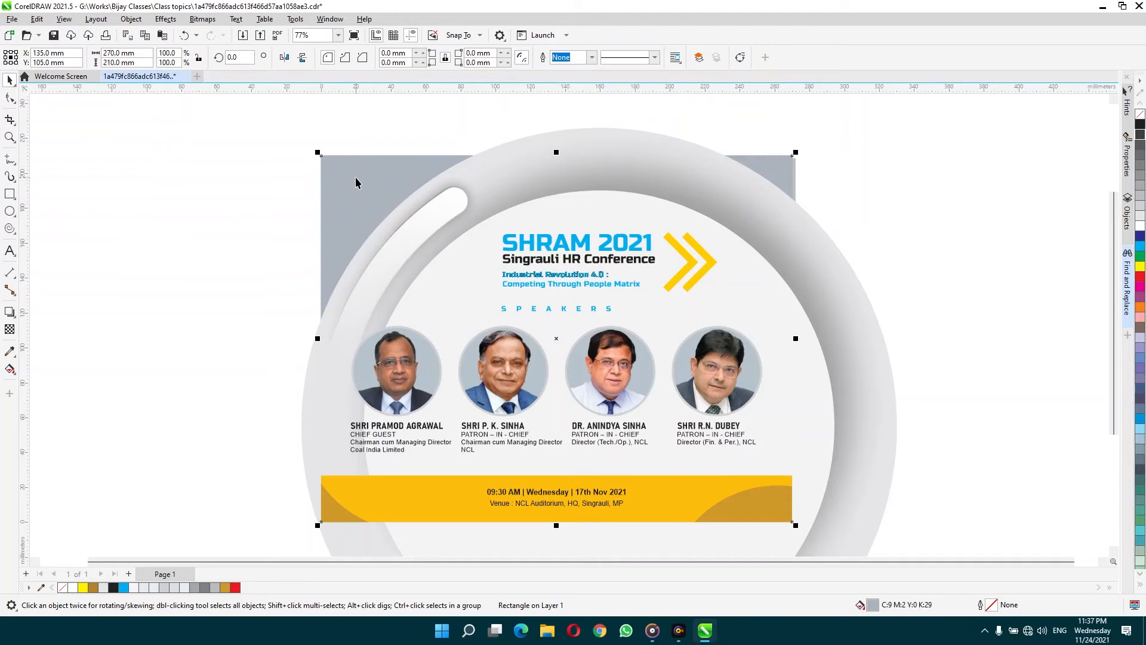
pyautogui.hotkey('shift', 'pageup')
pyautogui.click(261, 233)
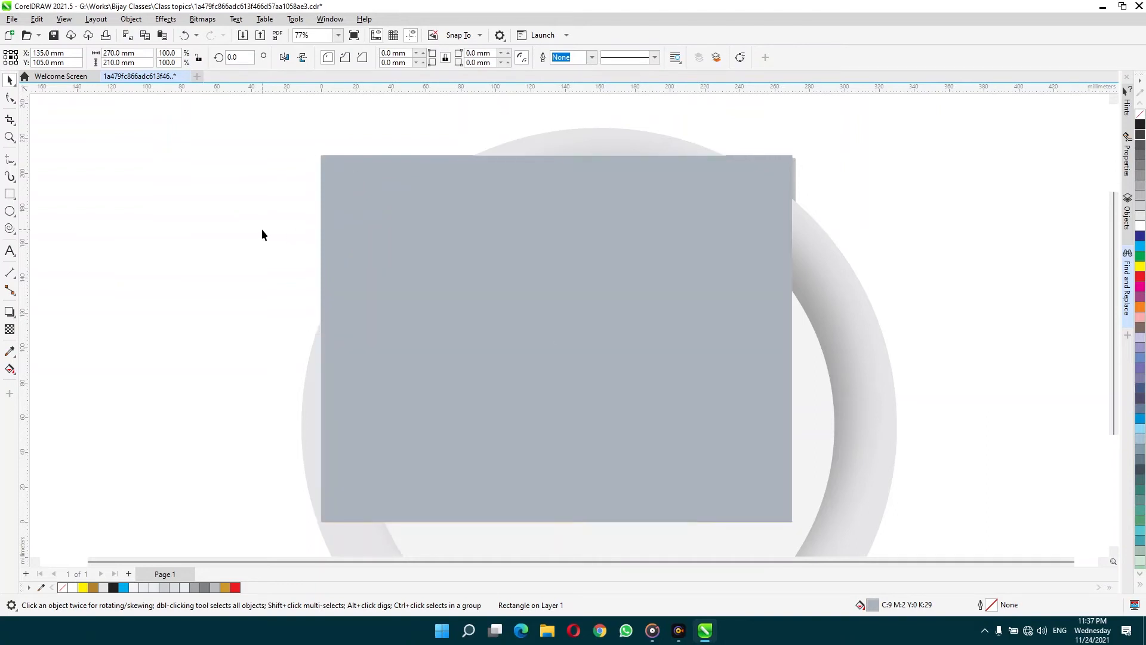
# PowerClip every object except the blue-gray rectangle inside that rectangle and preview the flyer full screen
pyautogui.hotkey('ctrl', 'a')
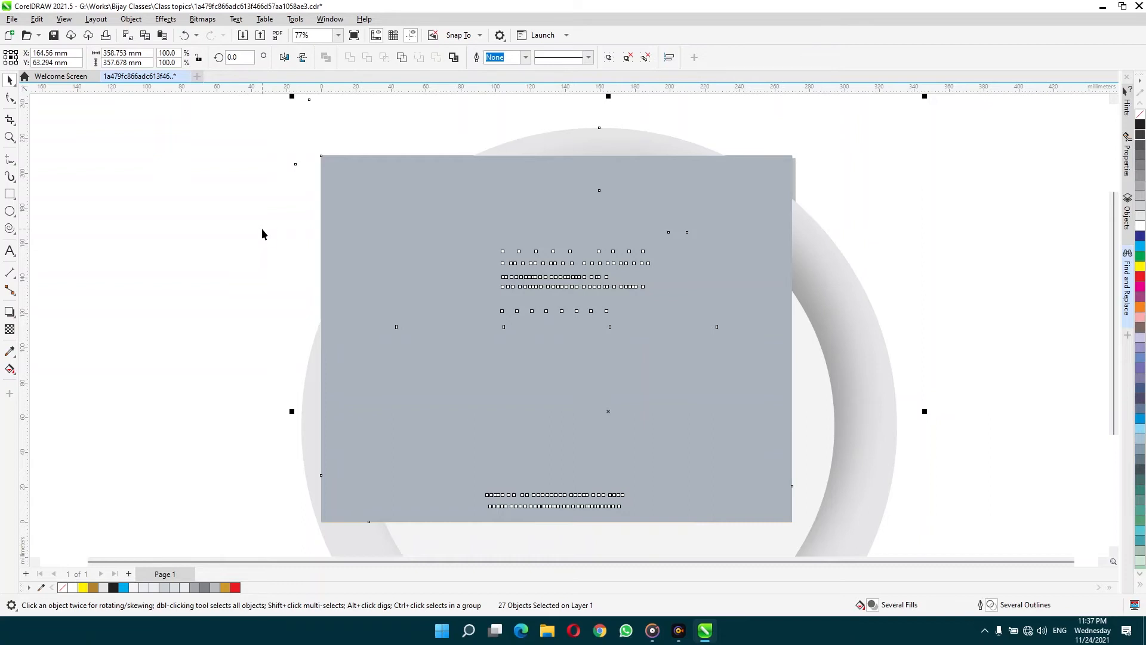
pyautogui.keyDown('shift'); pyautogui.click(351, 170); pyautogui.keyUp('shift')
pyautogui.click(132, 23)
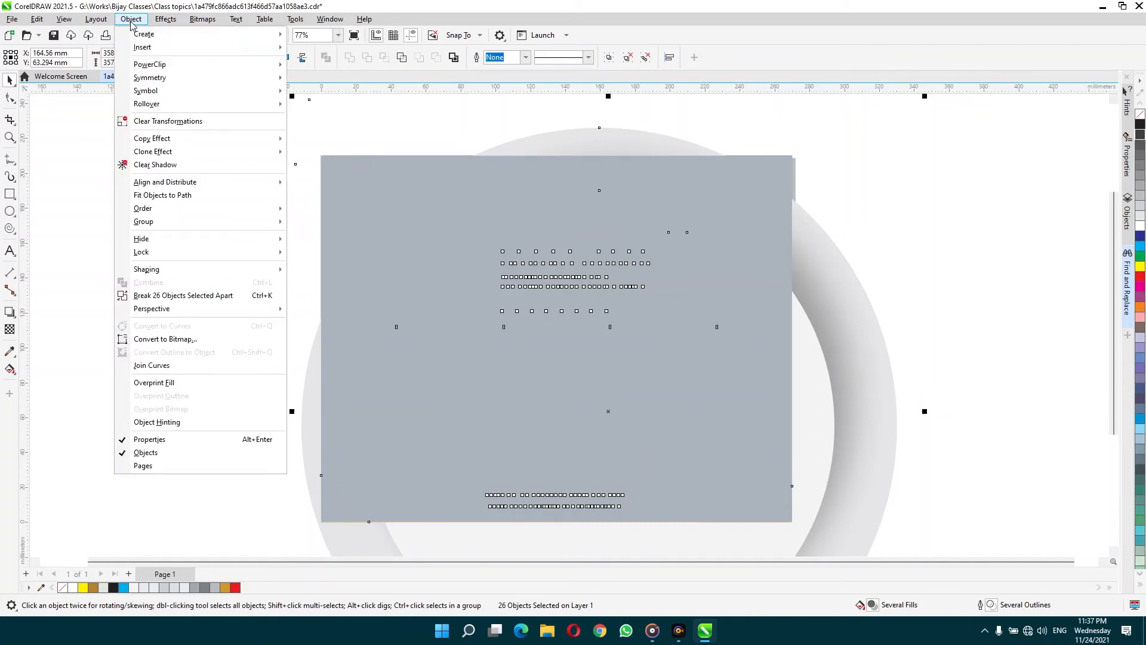
pyautogui.moveTo(209, 67)
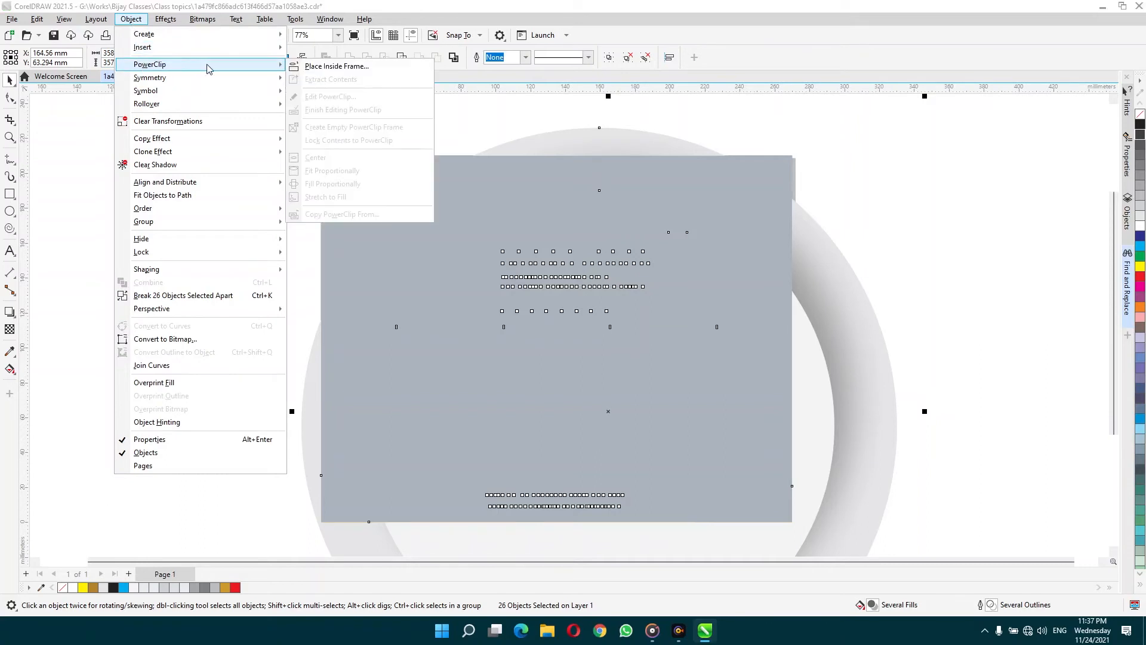
pyautogui.click(338, 69)
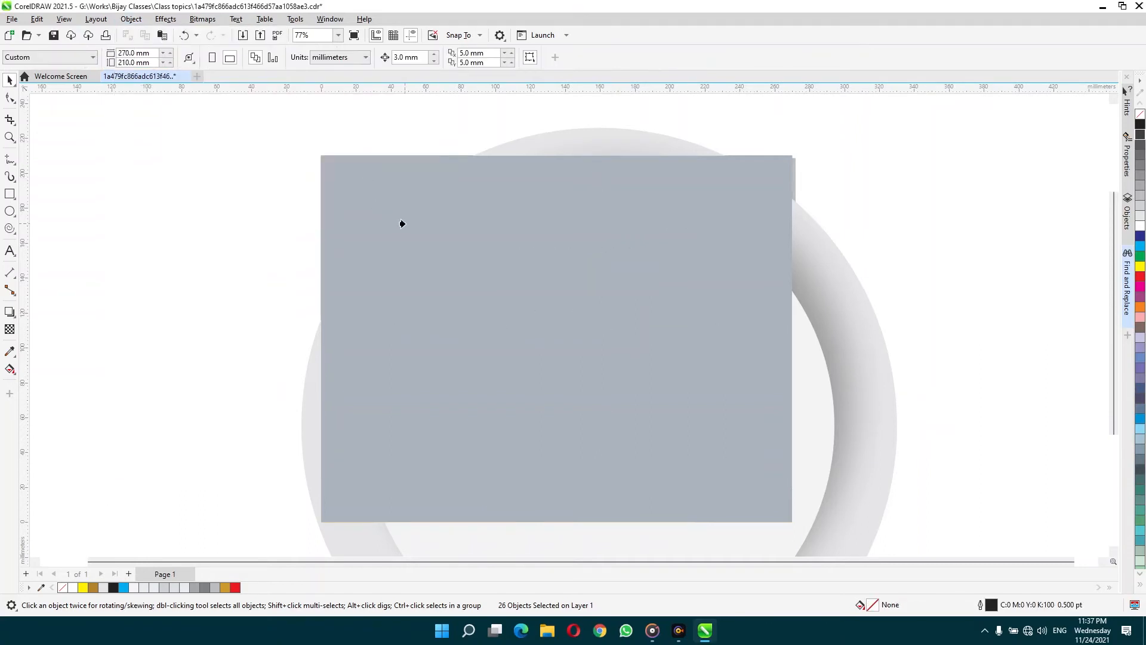
pyautogui.click(366, 213)
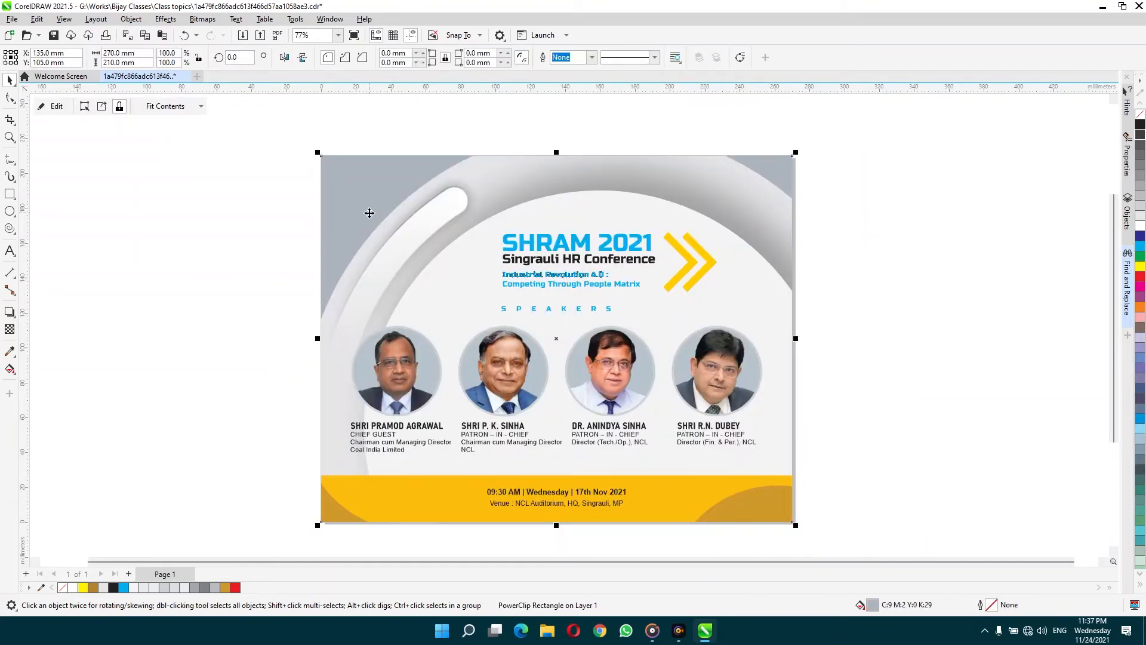
pyautogui.click(888, 350)
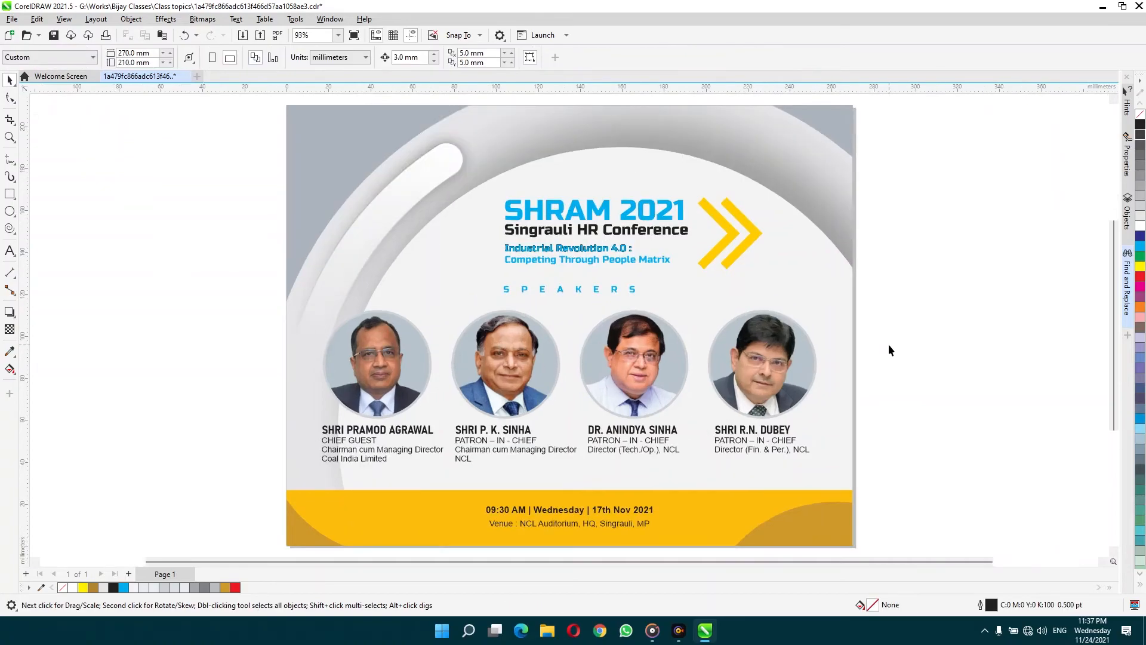
pyautogui.press('F9')
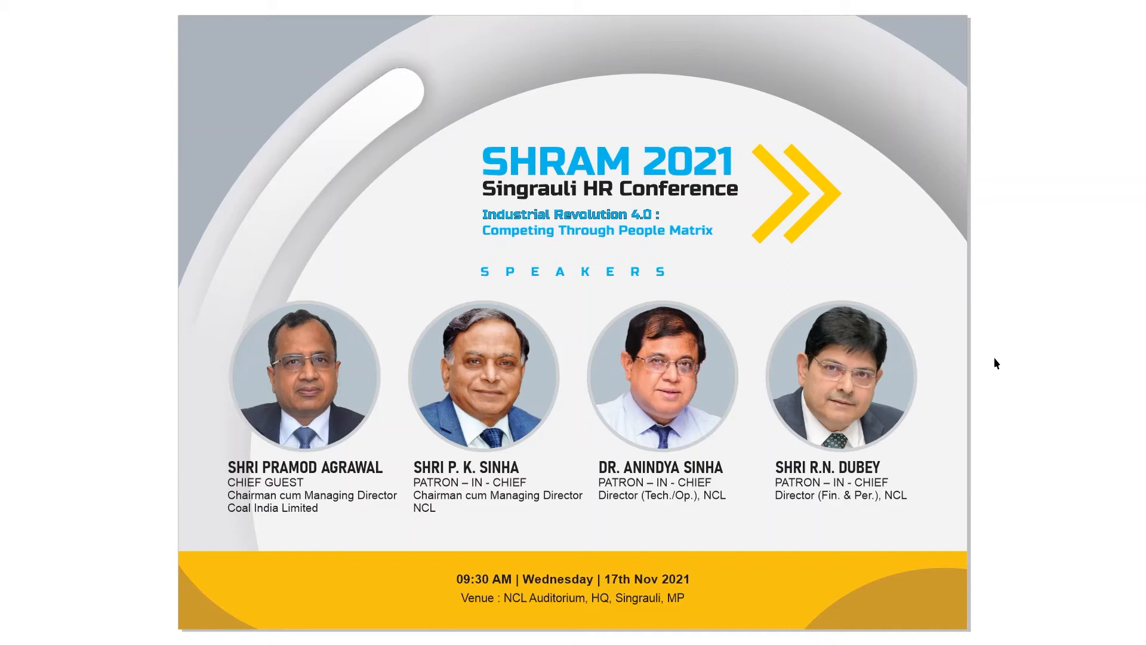
pyautogui.press('Escape')
pyautogui.press('F4')
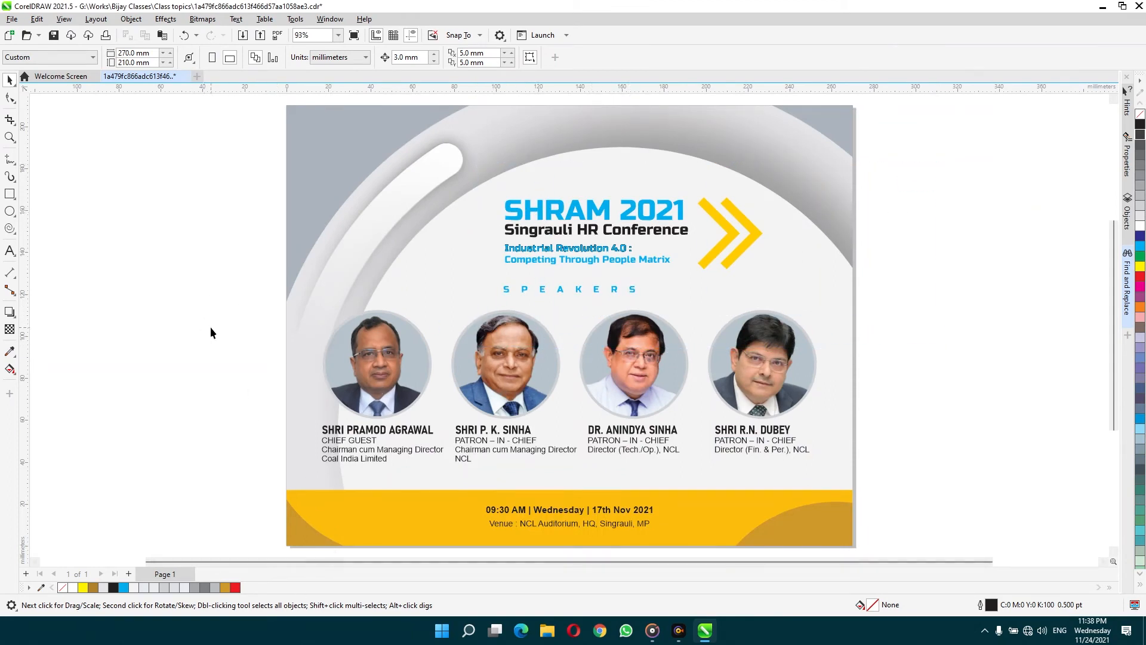
# Copy the PowerClipped flyer onto a newly added second page
pyautogui.click(582, 217)
pyautogui.click(582, 216)
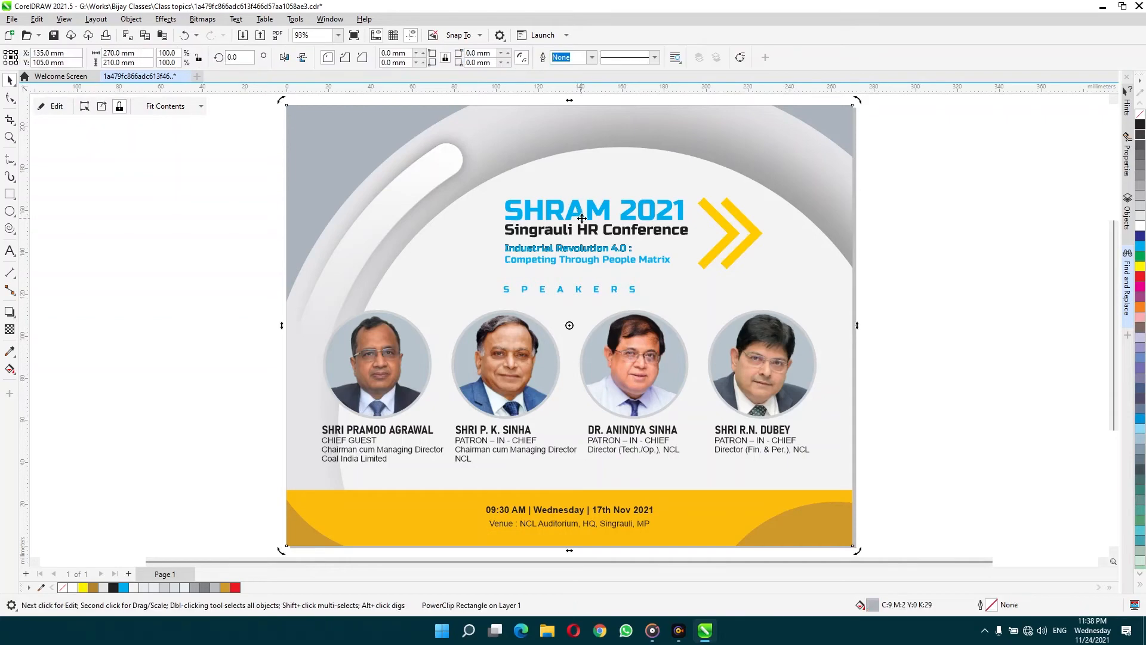
pyautogui.click(581, 218)
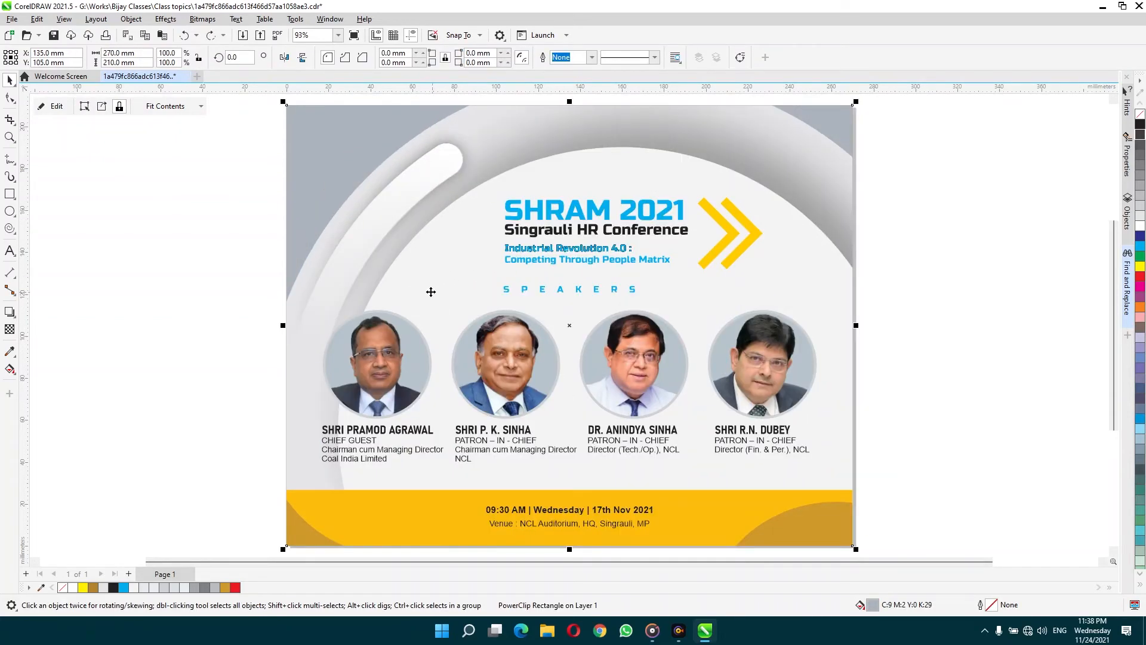
pyautogui.click(129, 574)
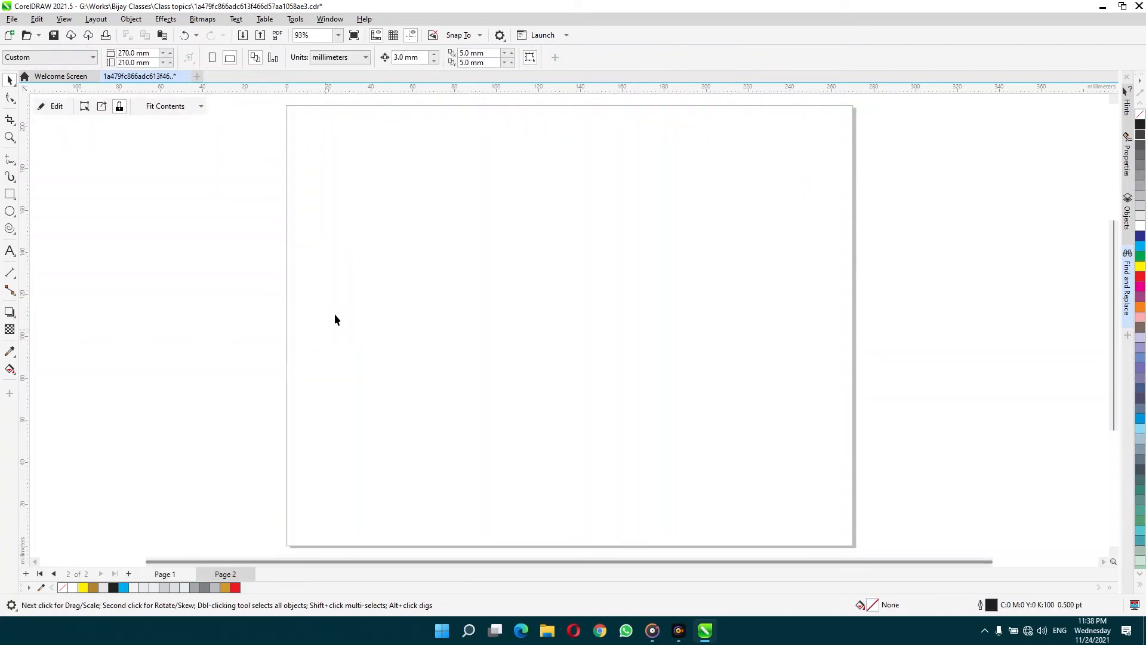
pyautogui.hotkey('ctrl', 'v')
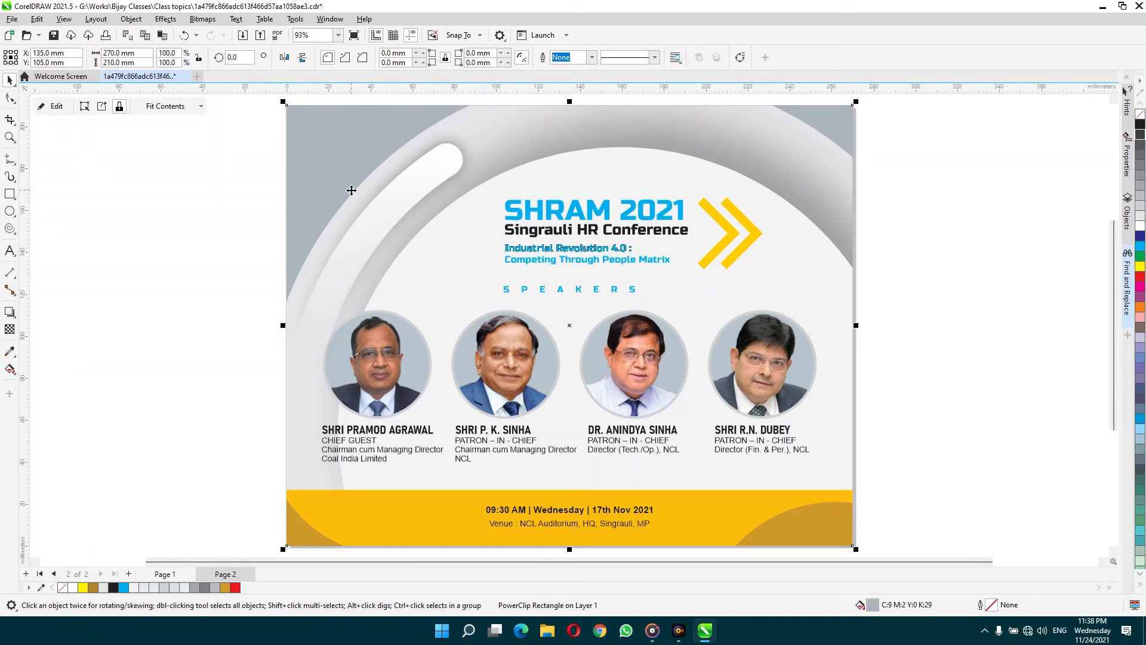
# Extract the contents of the PowerClip on page 2 and delete its empty blue-gray frame rectangle
pyautogui.rightClick(352, 190)
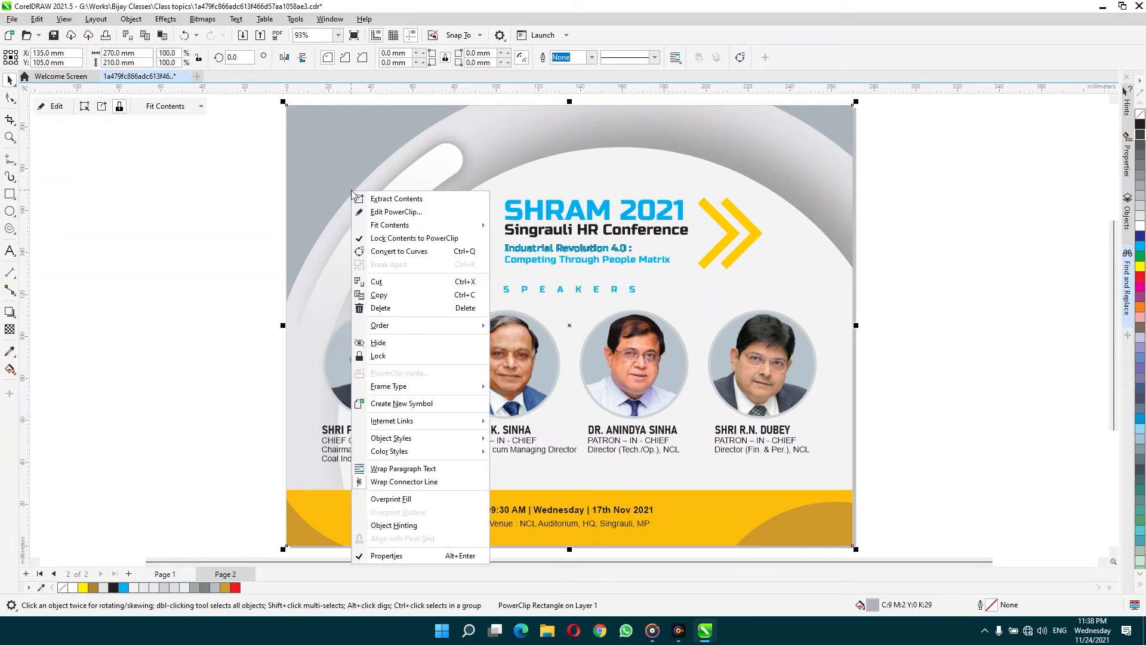
pyautogui.click(373, 198)
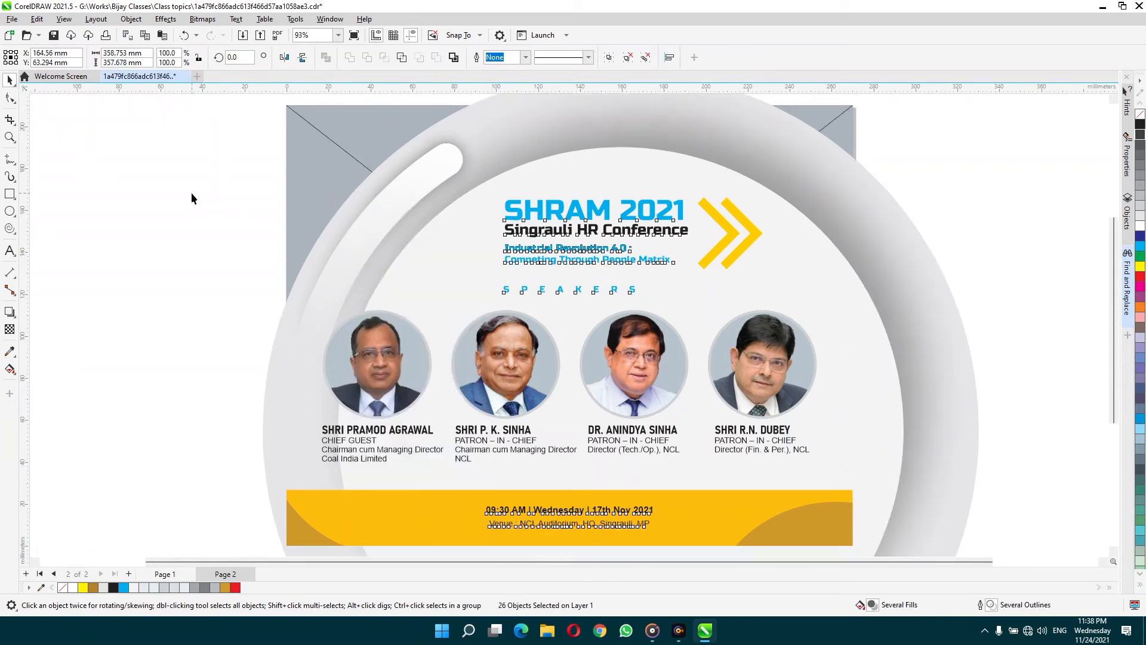
pyautogui.click(191, 193)
pyautogui.click(296, 168)
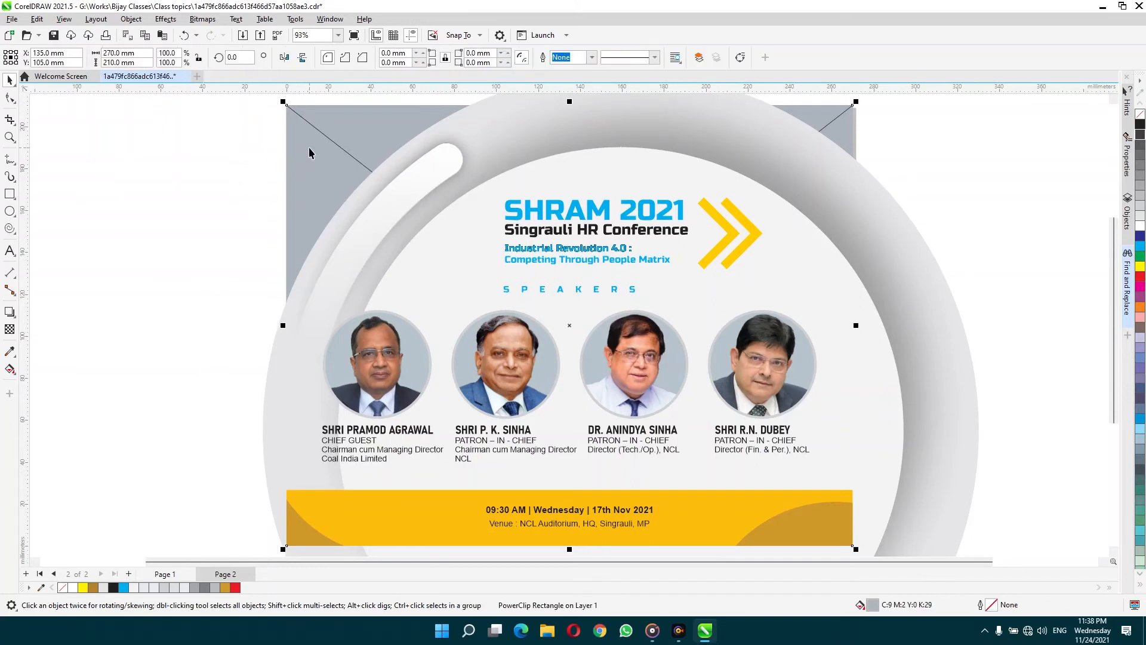
pyautogui.press('Delete')
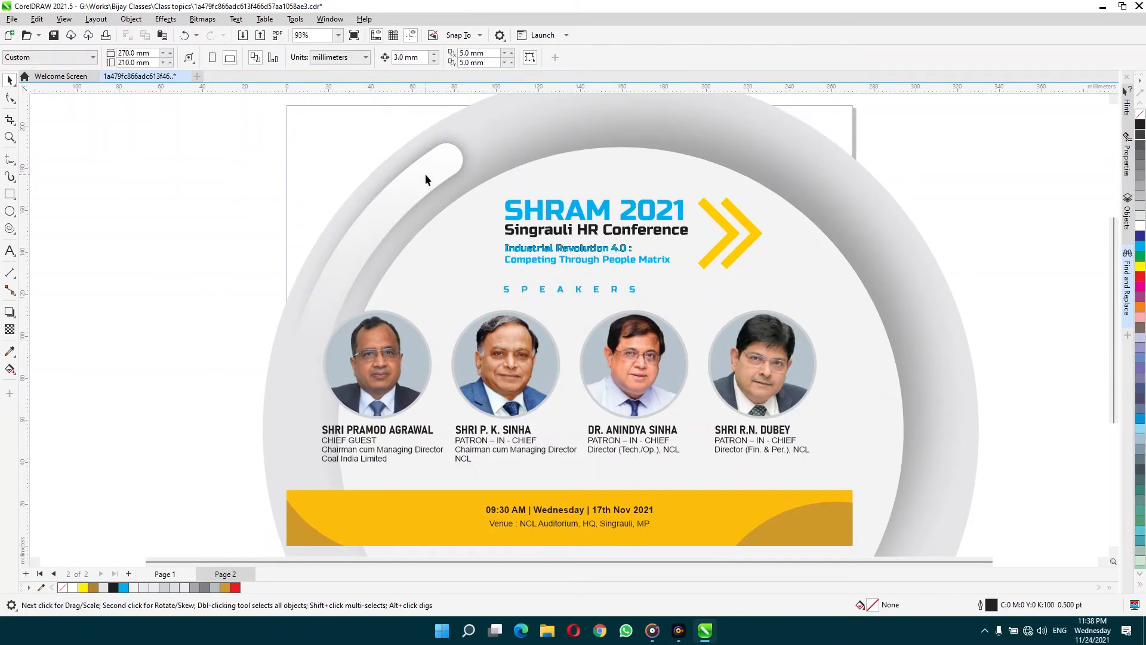
# Delete the white arc, background circles, yellow footer band, both brown corner shapes and the yellow chevrons from page 2
pyautogui.click(425, 174)
pyautogui.press('Delete')
pyautogui.click(643, 163)
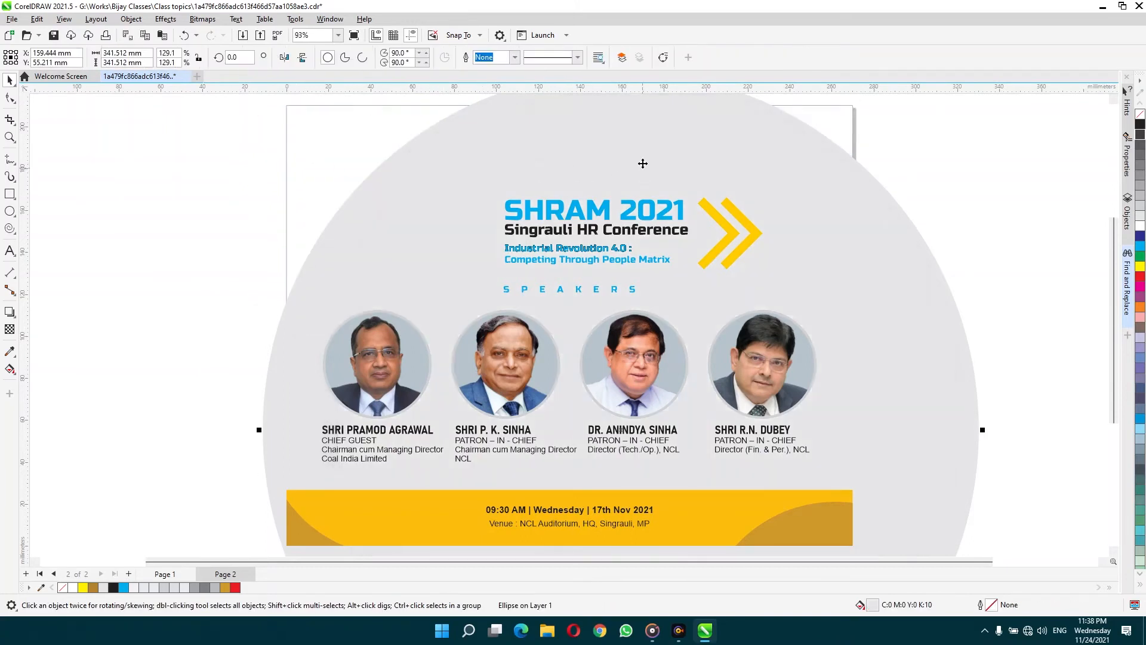
pyautogui.press('Delete')
pyautogui.click(554, 536)
pyautogui.press('Delete')
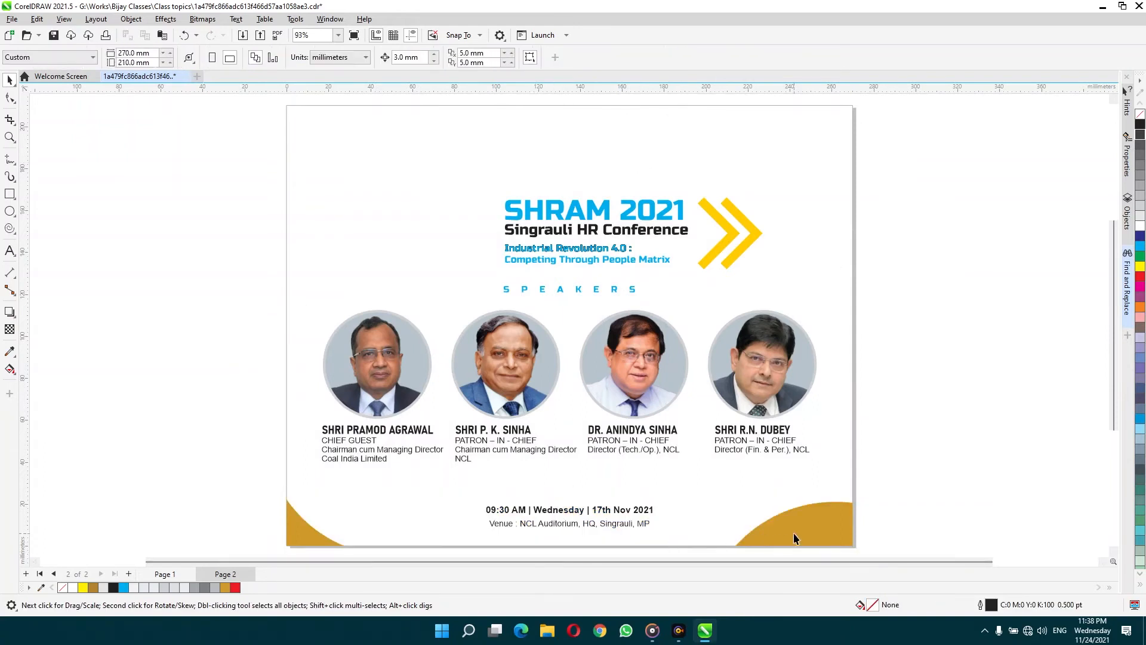
pyautogui.click(794, 532)
pyautogui.press('Delete')
pyautogui.click(309, 530)
pyautogui.press('Delete')
pyautogui.click(735, 259)
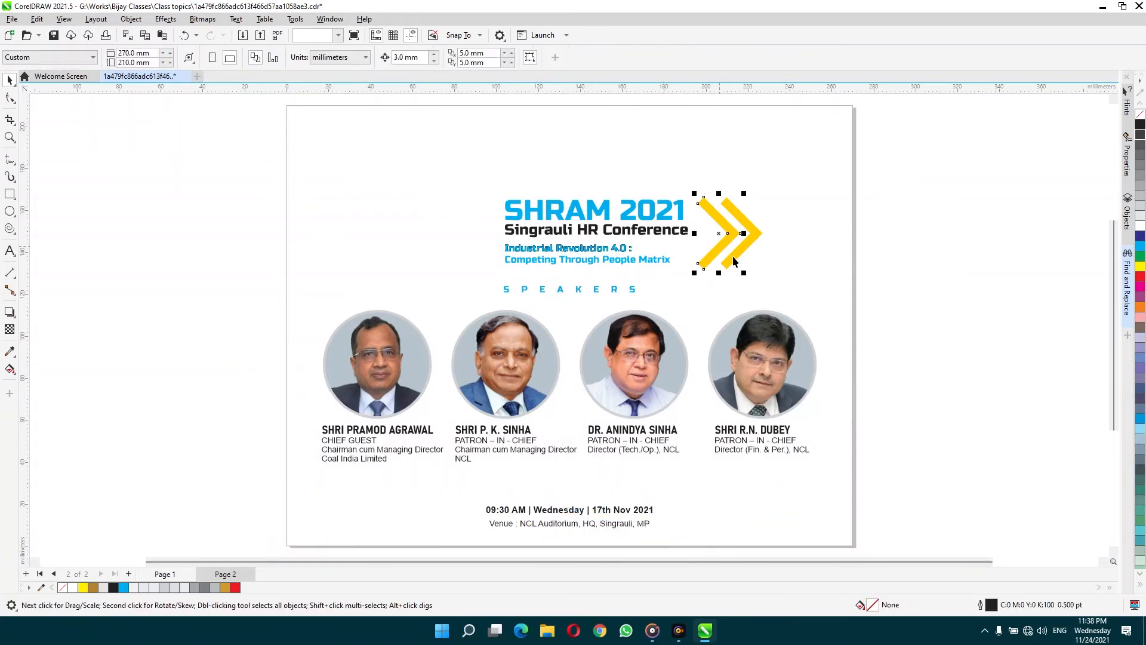
pyautogui.press('Delete')
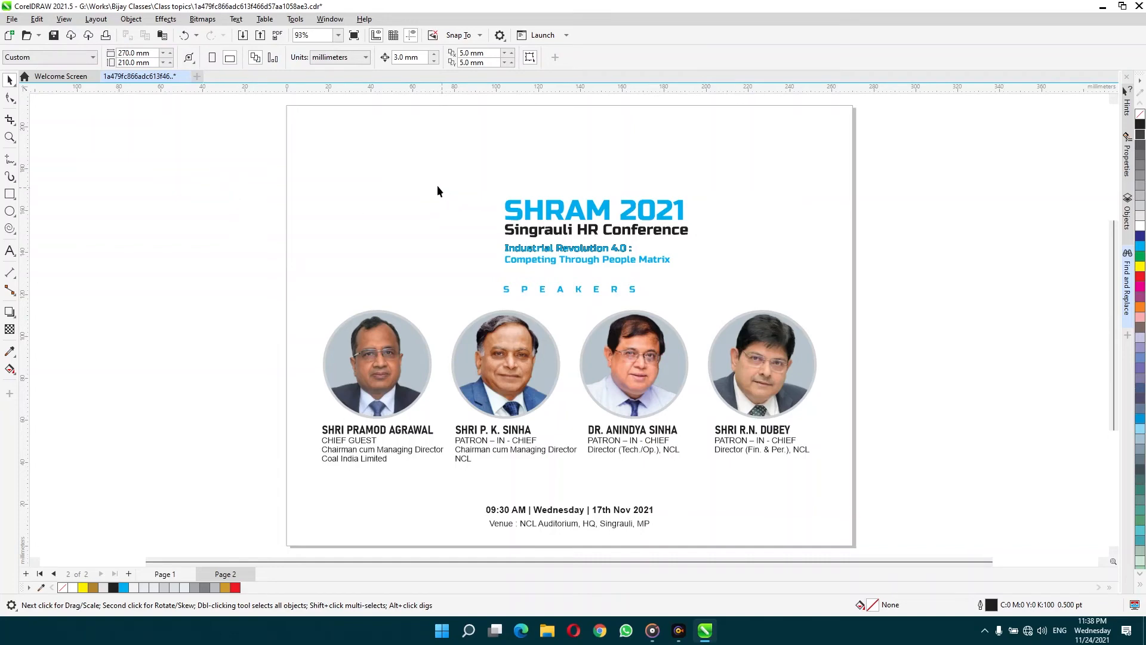
# Move all remaining texts and speaker portraits off the page, to the right of it
pyautogui.press('F3')
pyautogui.moveTo(378, 233); pyautogui.dragTo(739, 438)
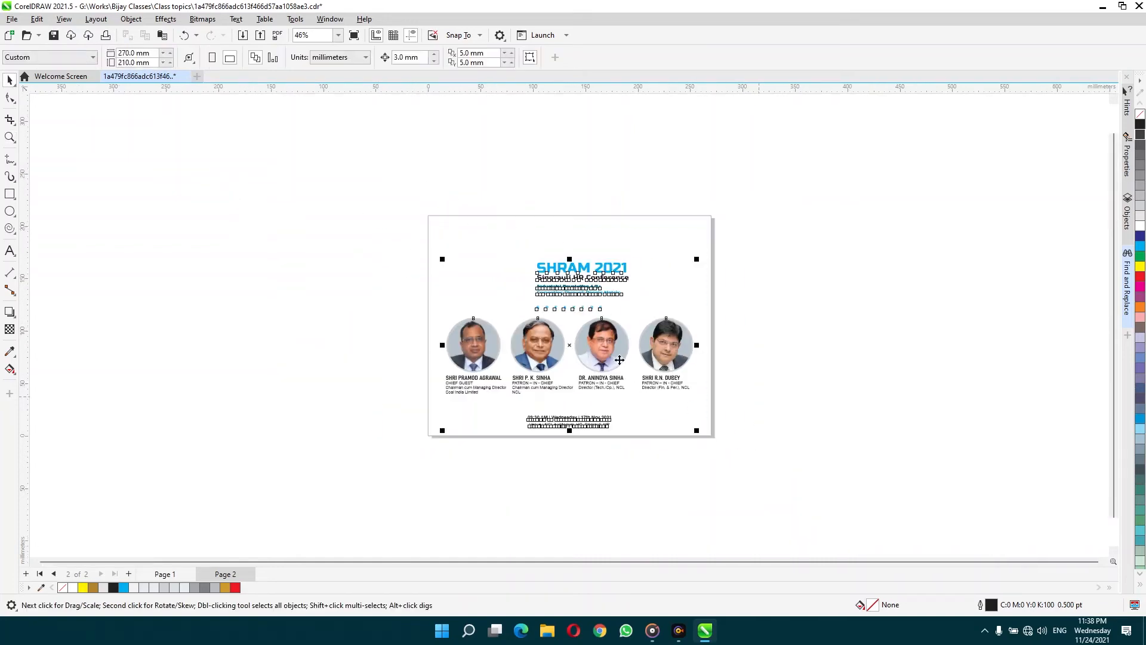
pyautogui.moveTo(619, 360); pyautogui.dragTo(912, 358)
pyautogui.press('z')
pyautogui.moveTo(388, 187); pyautogui.dragTo(727, 438)
pyautogui.press('space')
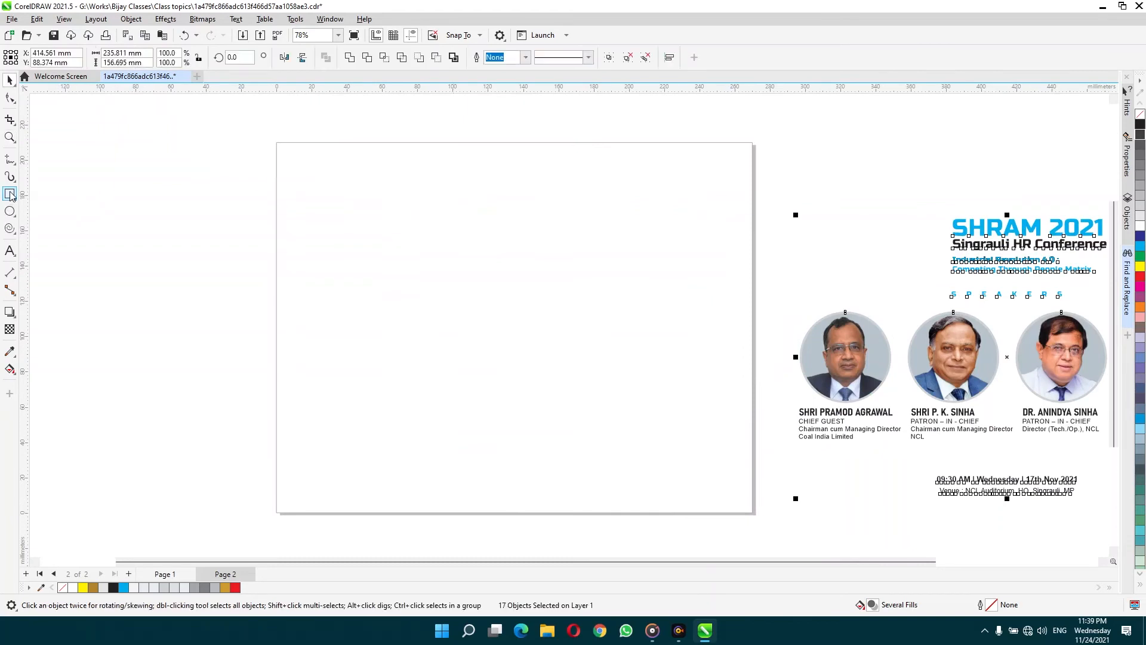
# Create a page-sized rectangle on page 2 and remove its outline
pyautogui.doubleClick(10, 194)
pyautogui.press('z')
pyautogui.moveTo(252, 129); pyautogui.dragTo(788, 531)
pyautogui.press('space')
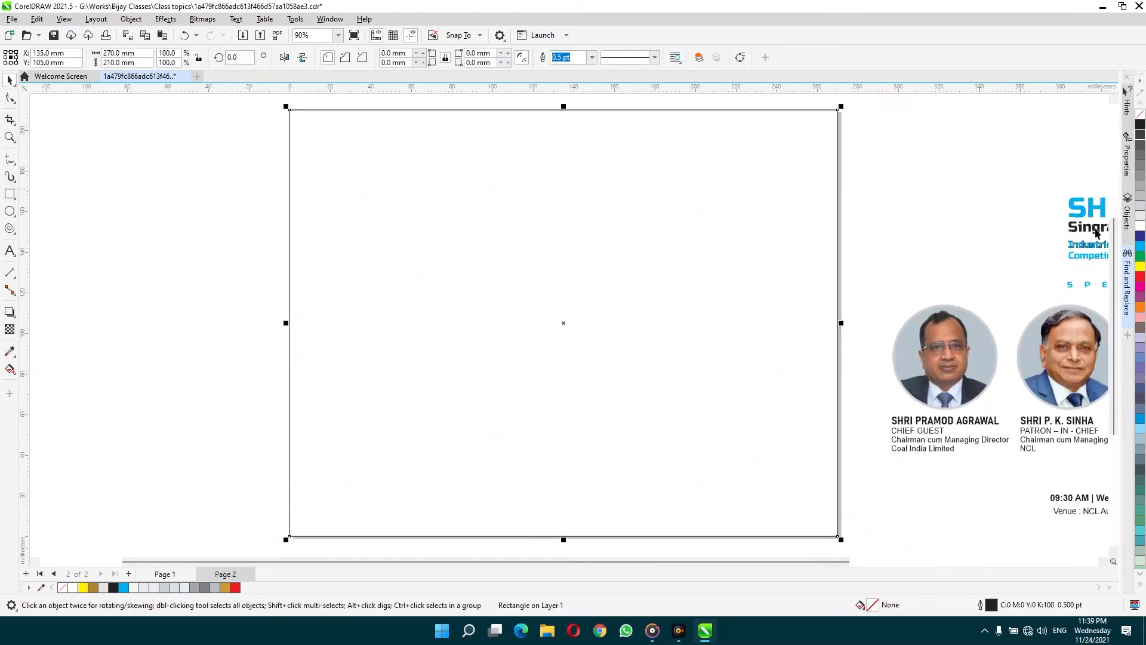
pyautogui.rightClick(1140, 114)
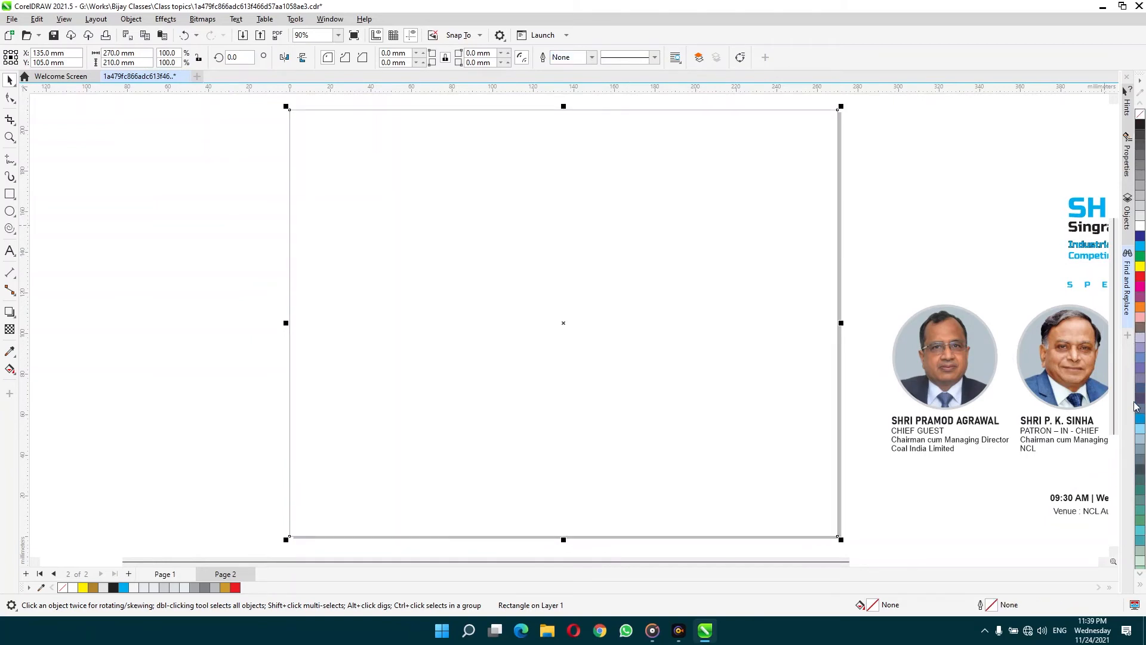
# Fill the page rectangle with teal, C78 M0 Y52 K20, by mixing green and dark gray palette colours
pyautogui.click(1141, 255)
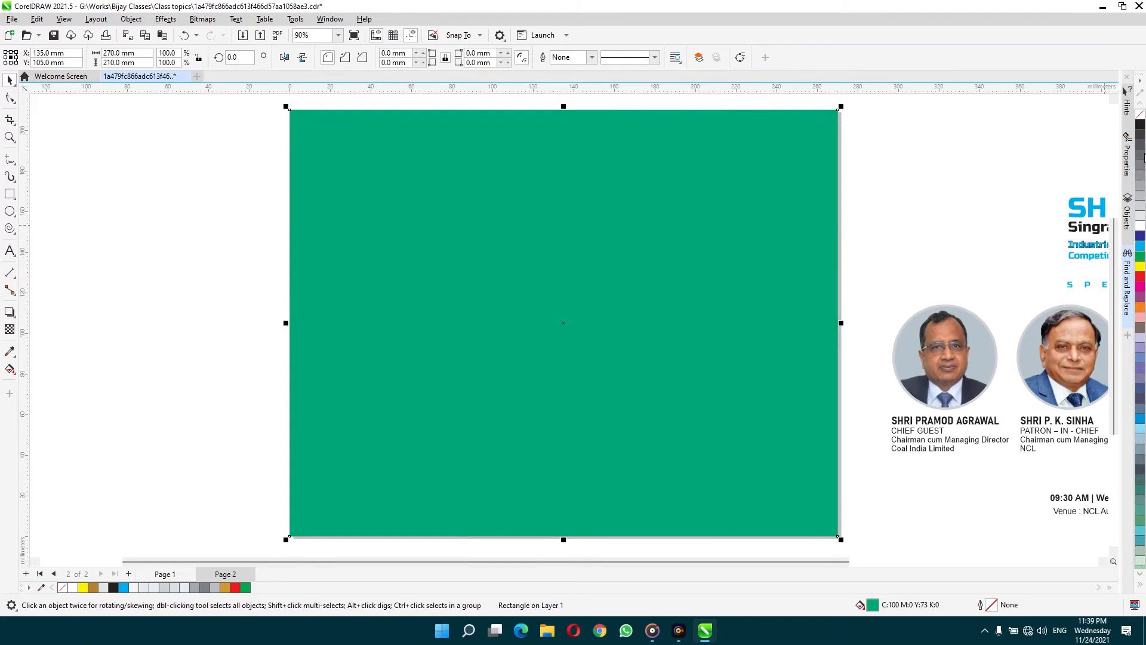
pyautogui.keyDown('ctrl'); pyautogui.click(1140, 144); pyautogui.keyUp('ctrl')
pyautogui.keyDown('ctrl'); pyautogui.click(1142, 256); pyautogui.keyUp('ctrl')
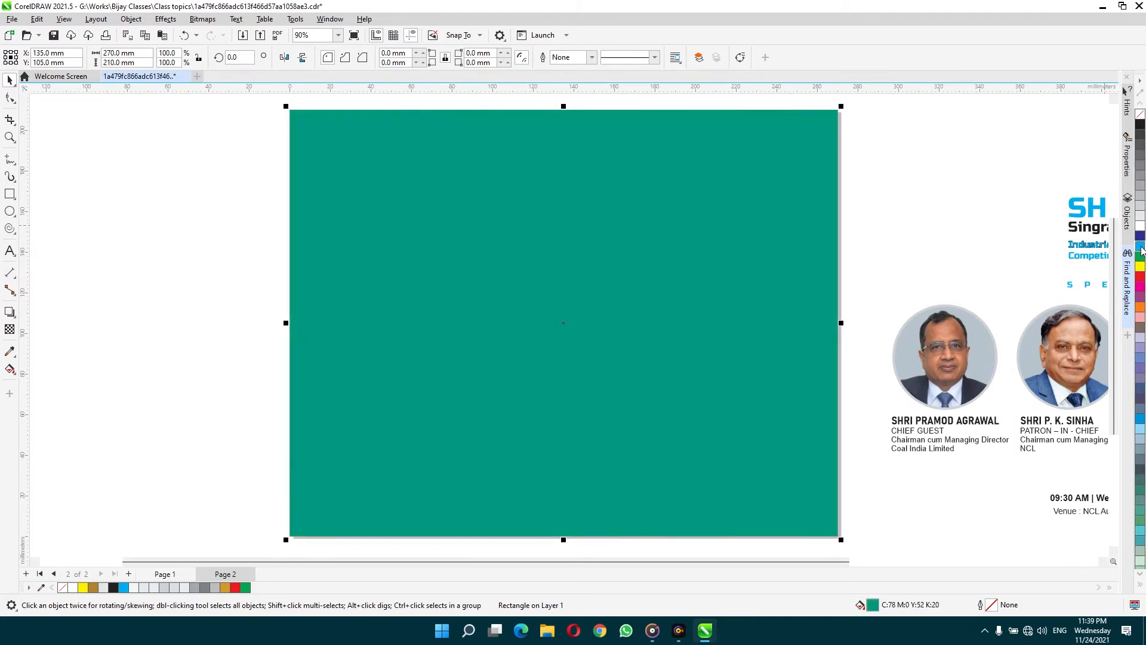
pyautogui.click(905, 198)
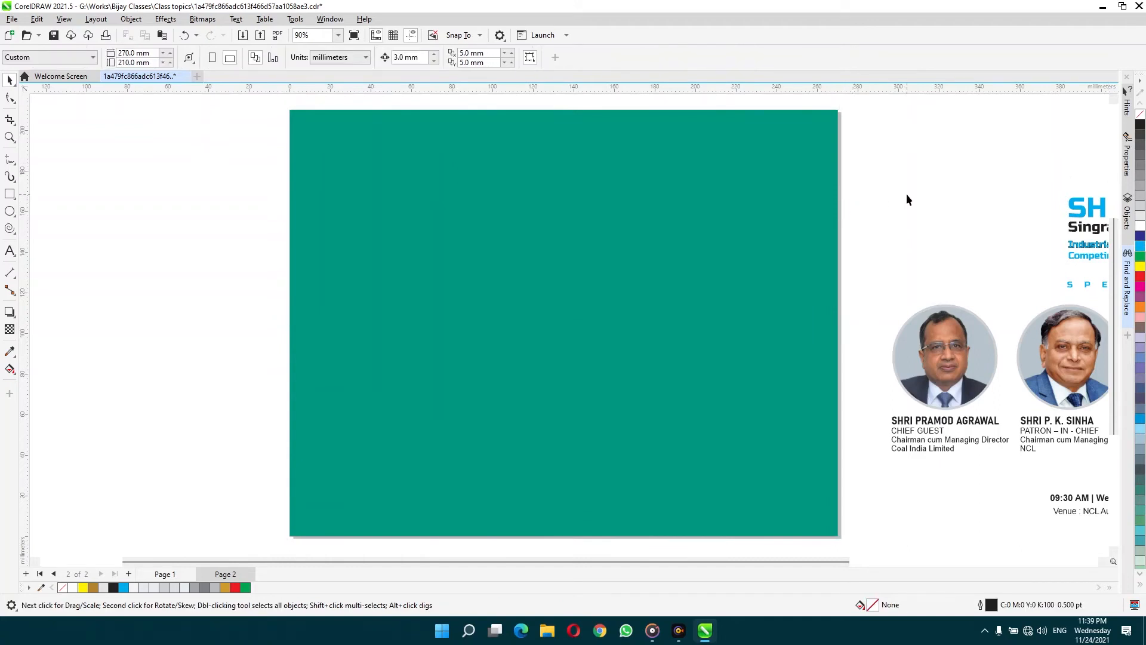
# Draw a four-revolution spiral about 34.7 mm wide and move it off the page, beside the rectangle's left edge
pyautogui.click(9, 227)
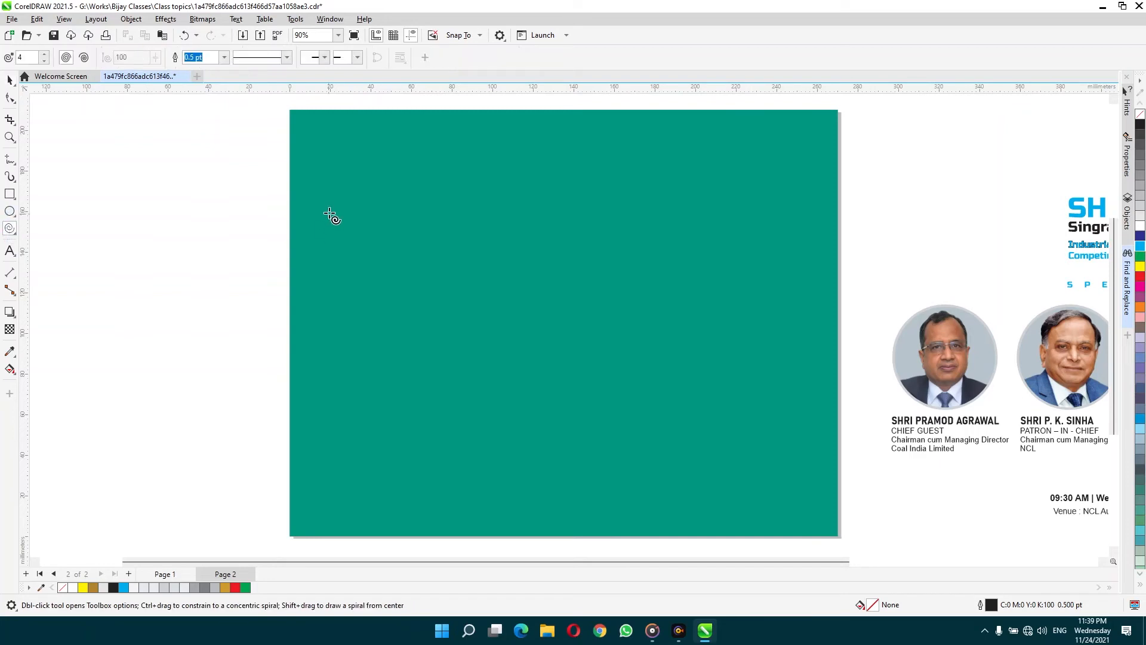
pyautogui.moveTo(346, 182); pyautogui.dragTo(412, 256)
pyautogui.press('space')
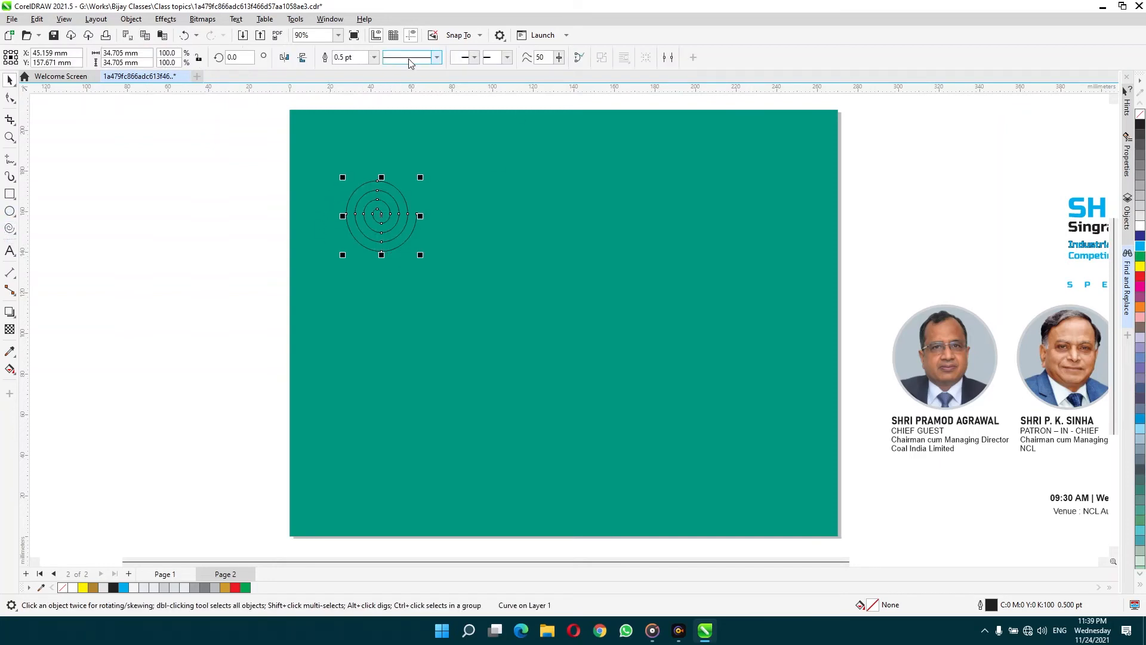
pyautogui.moveTo(385, 220); pyautogui.dragTo(248, 227)
pyautogui.press('z')
pyautogui.moveTo(164, 141); pyautogui.dragTo(500, 306)
pyautogui.press('space')
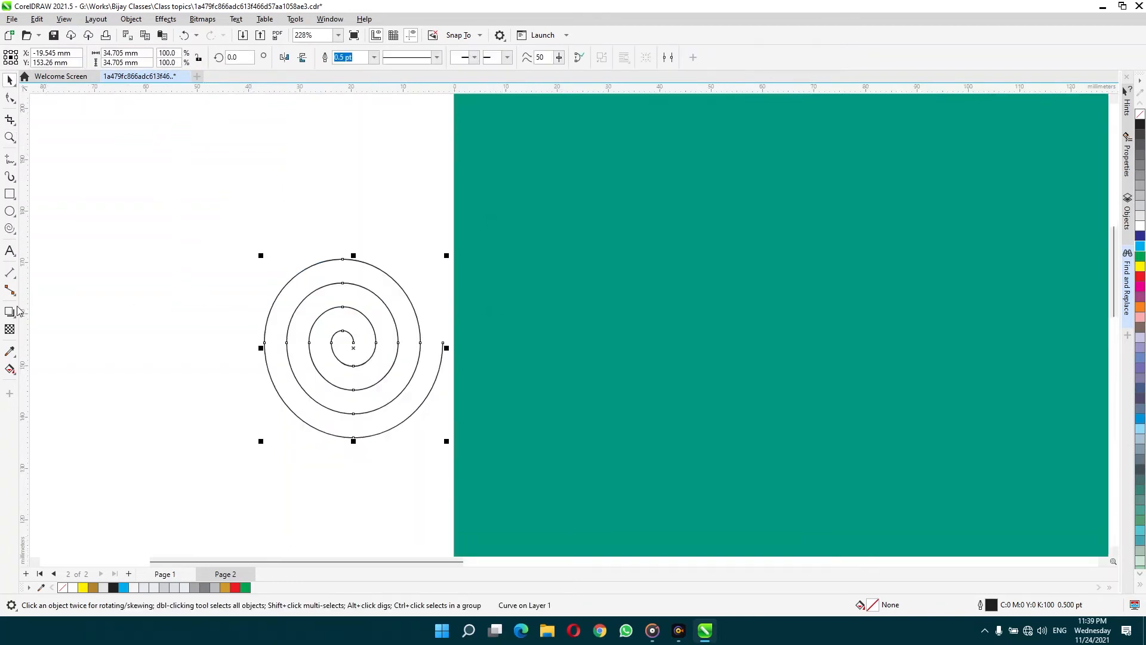
# Colour the spiral's outline with the teal sampled from the page rectangle and set its width to 5 pt
pyautogui.click(8, 352)
pyautogui.click(529, 366)
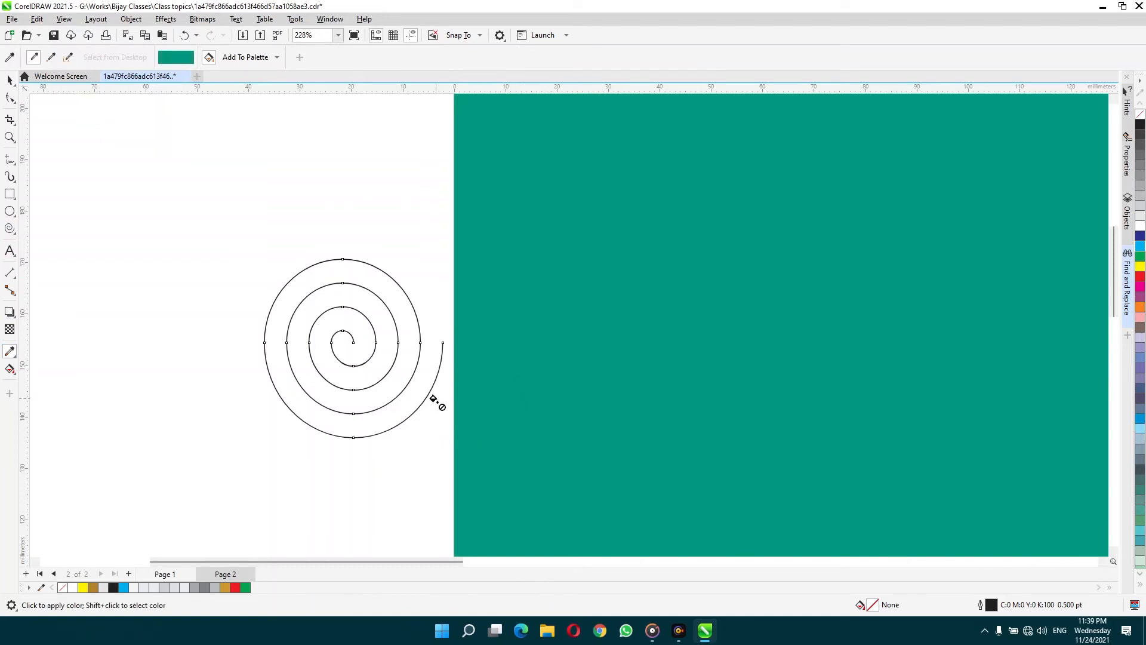
pyautogui.click(425, 399)
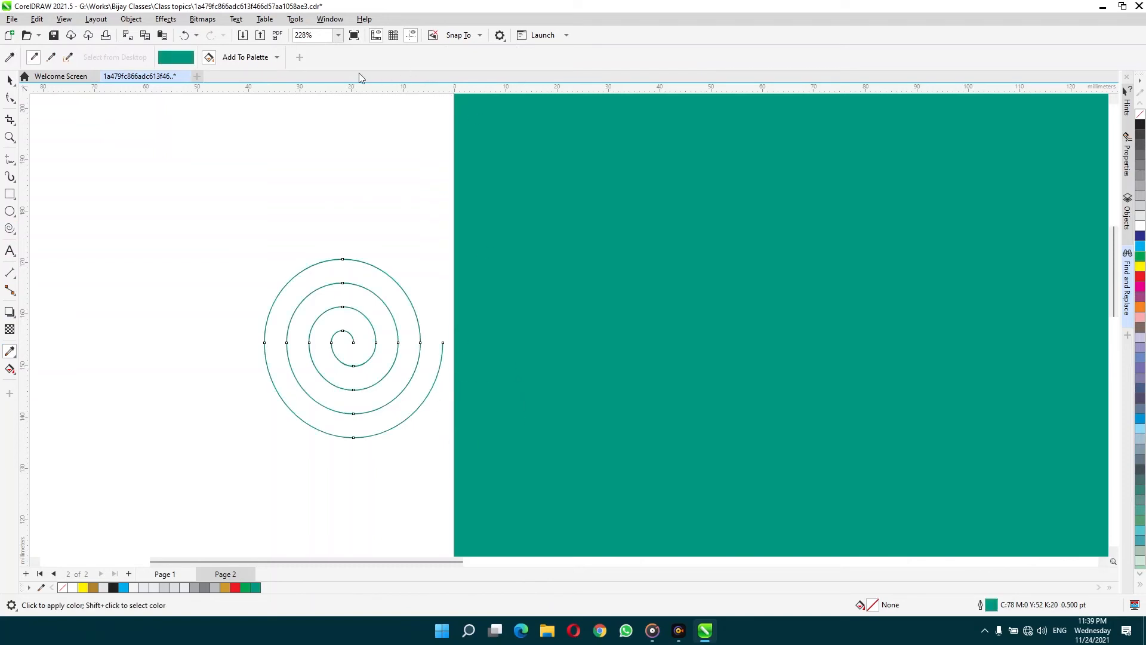
pyautogui.press('space')
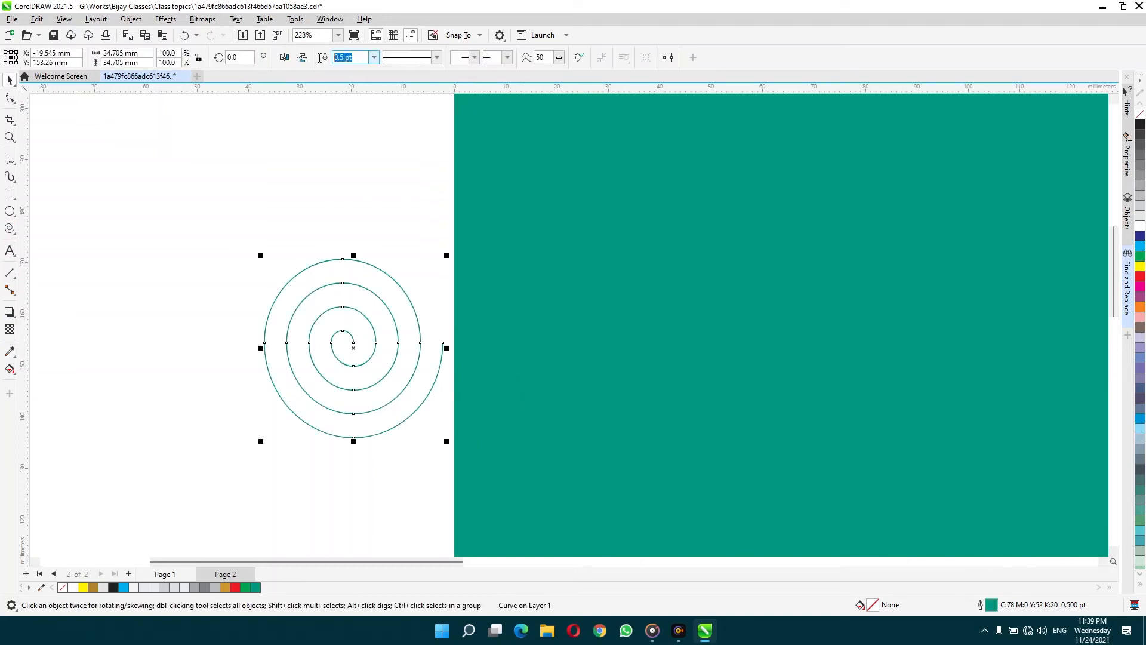
pyautogui.write('5')
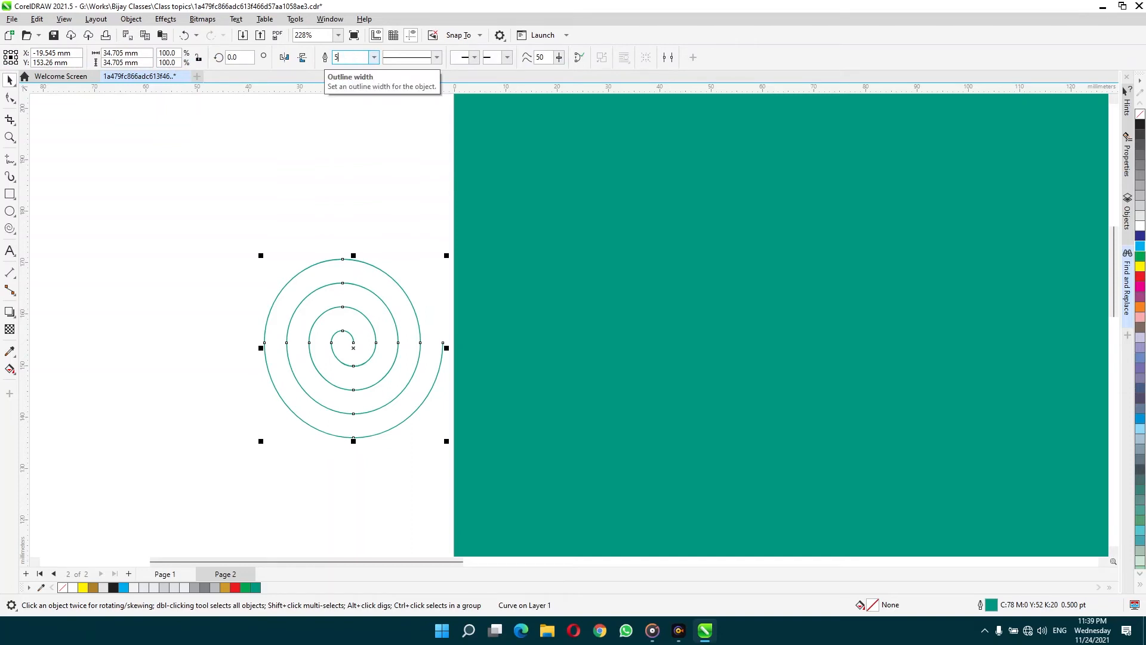
pyautogui.press('Return')
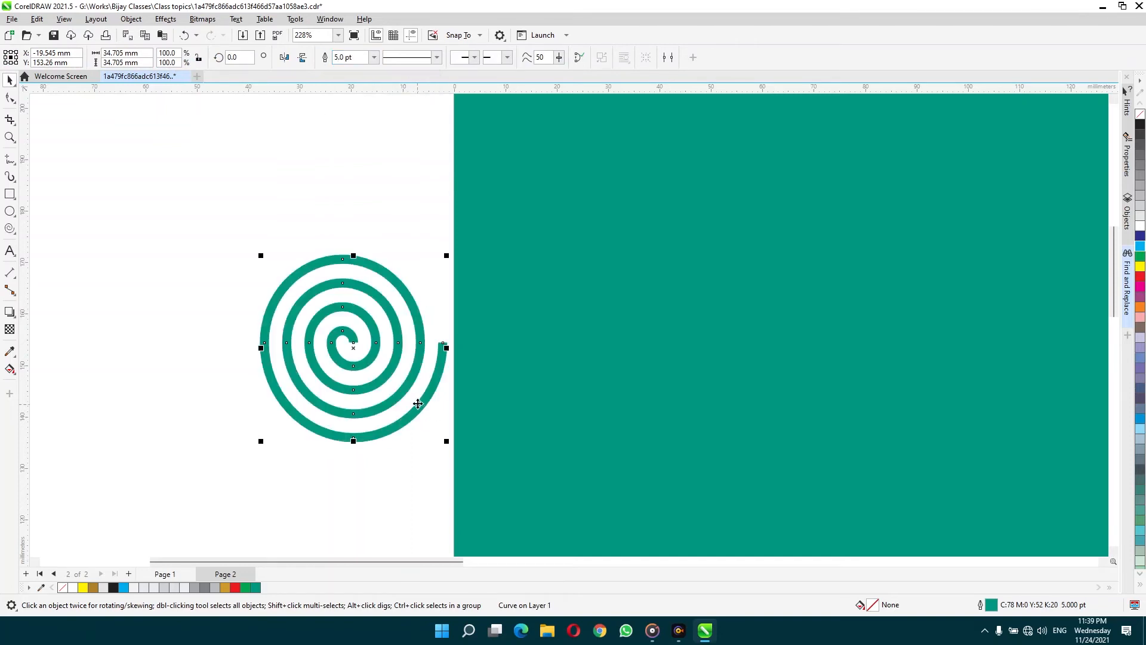
# Move the spiral across the teal rectangle's left edge and lighten its outline to C63 M0 Y42 K16 by mixing in white
pyautogui.moveTo(439, 379); pyautogui.dragTo(542, 383)
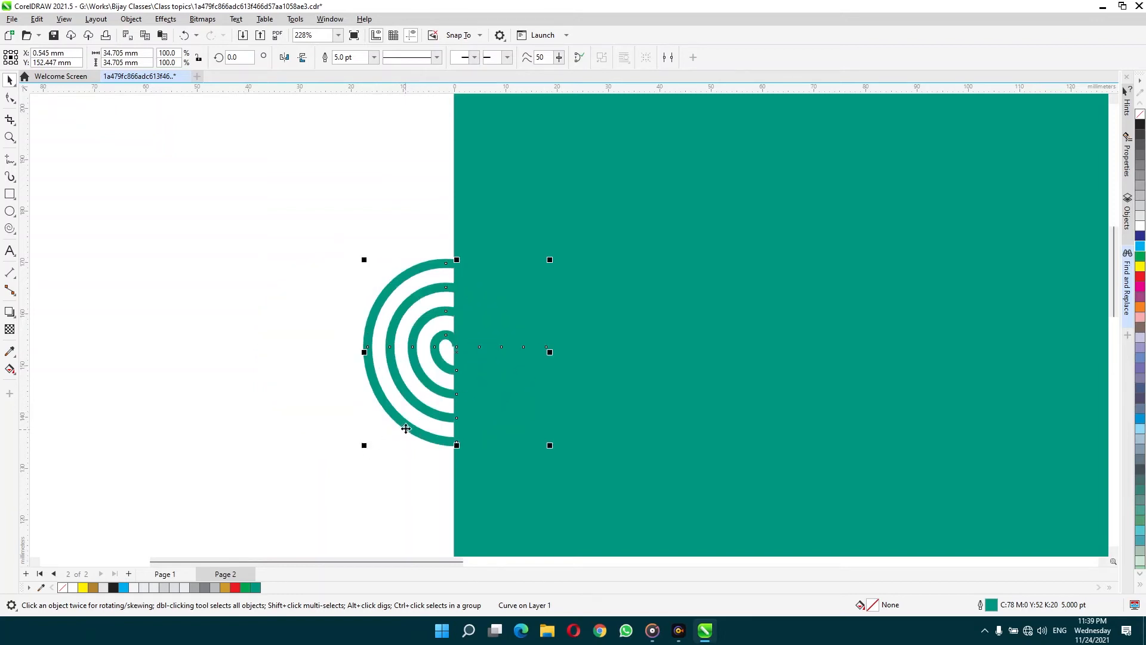
pyautogui.keyDown('ctrl'); pyautogui.rightClick(1140, 227); pyautogui.keyUp('ctrl')
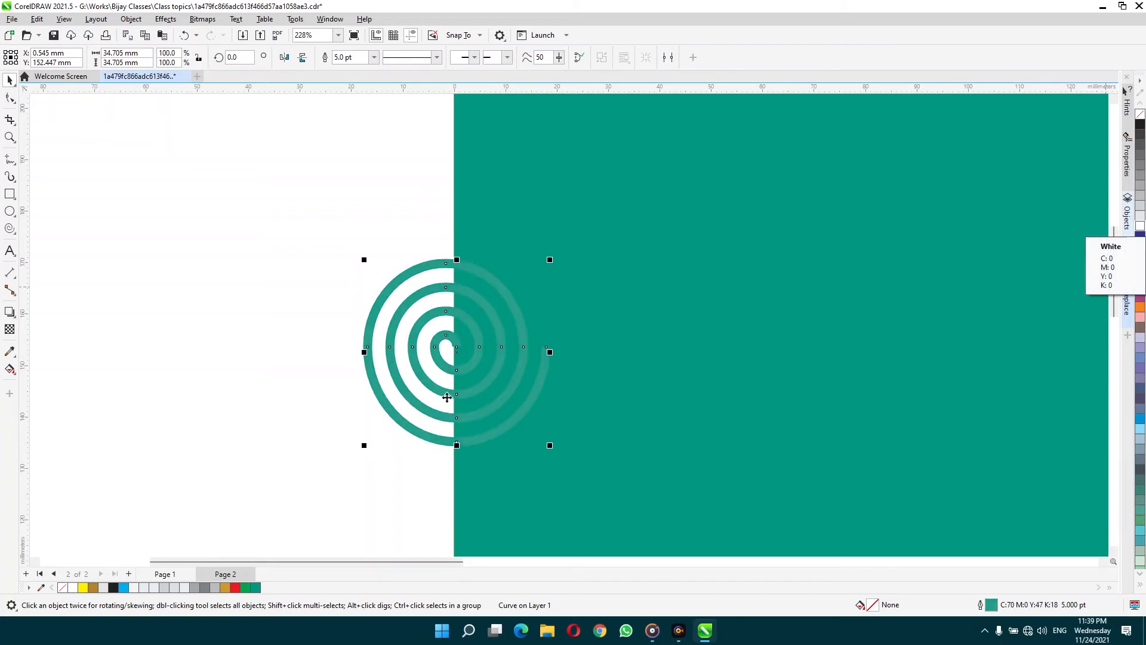
pyautogui.keyDown('ctrl'); pyautogui.rightClick(1140, 228); pyautogui.keyUp('ctrl')
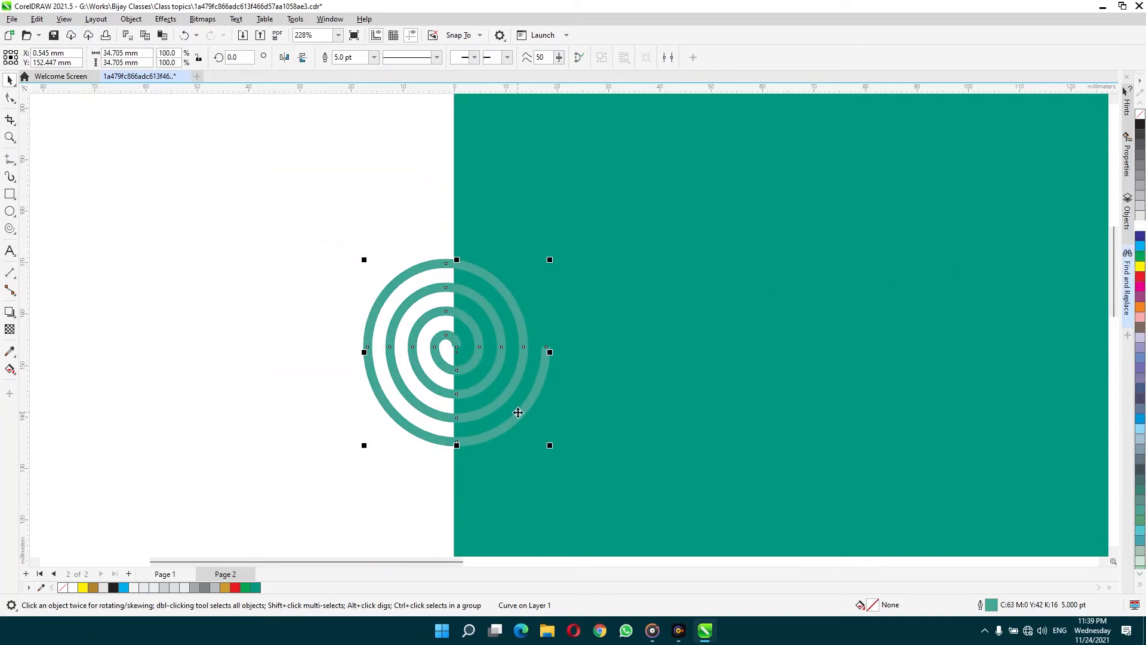
pyautogui.moveTo(506, 411); pyautogui.dragTo(532, 399)
pyautogui.click(169, 257)
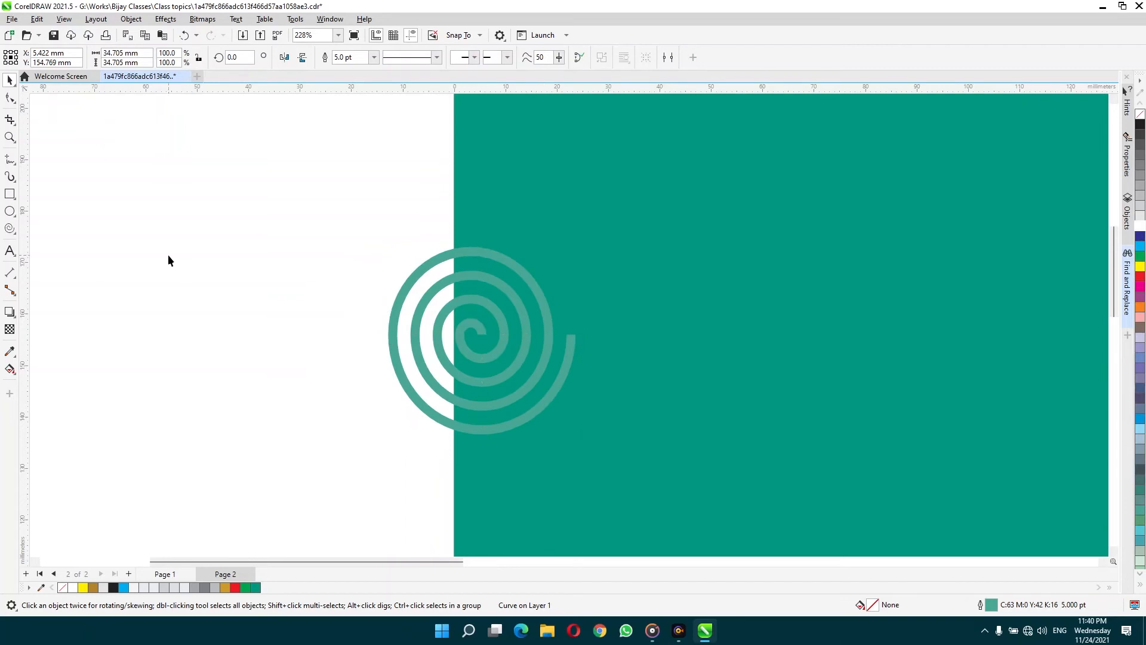
# Draw a circle about 36.8 mm wide around the spiral and copy the page rectangle's outline and fill properties onto it
pyautogui.click(9, 211)
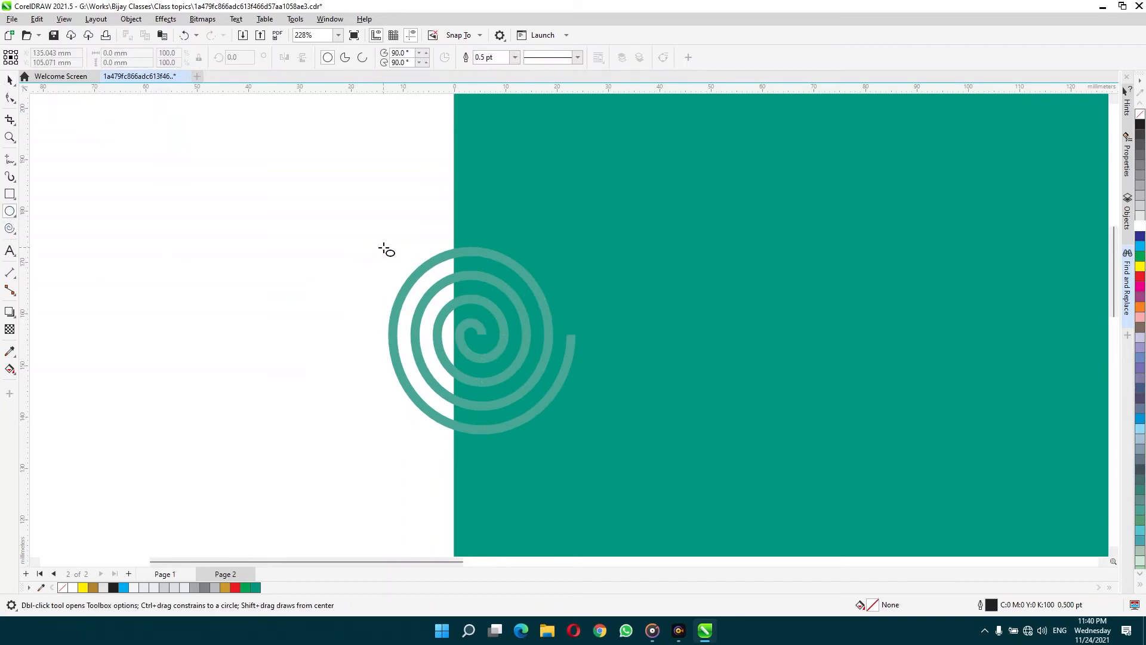
pyautogui.moveTo(384, 248); pyautogui.dragTo(575, 415)
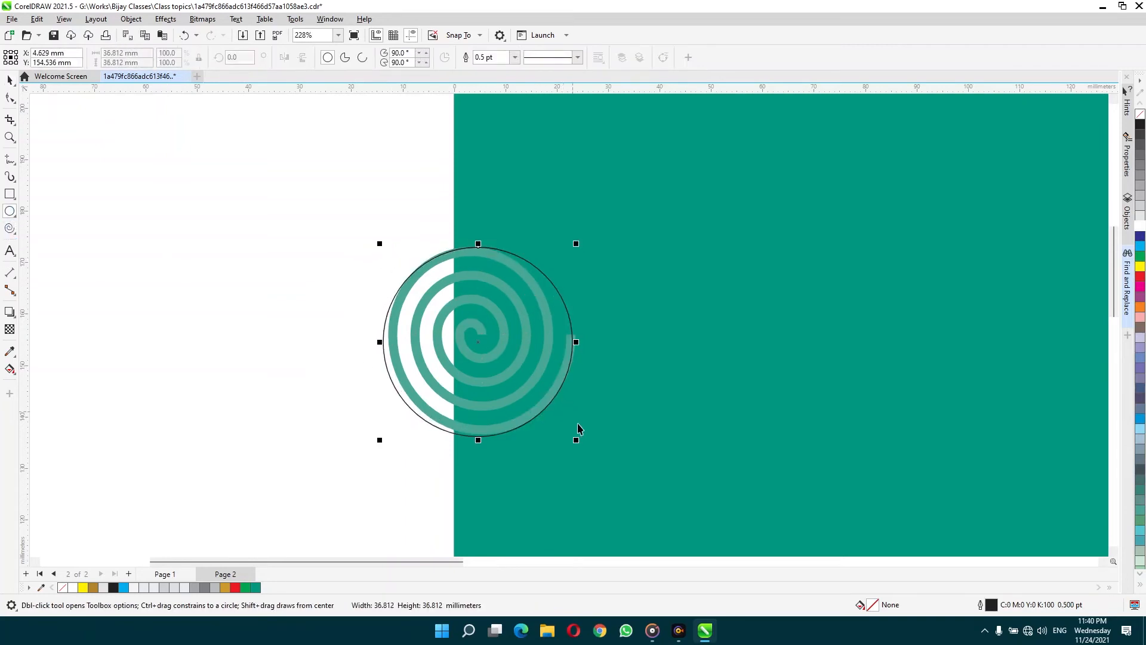
pyautogui.press('space')
pyautogui.click(36, 20)
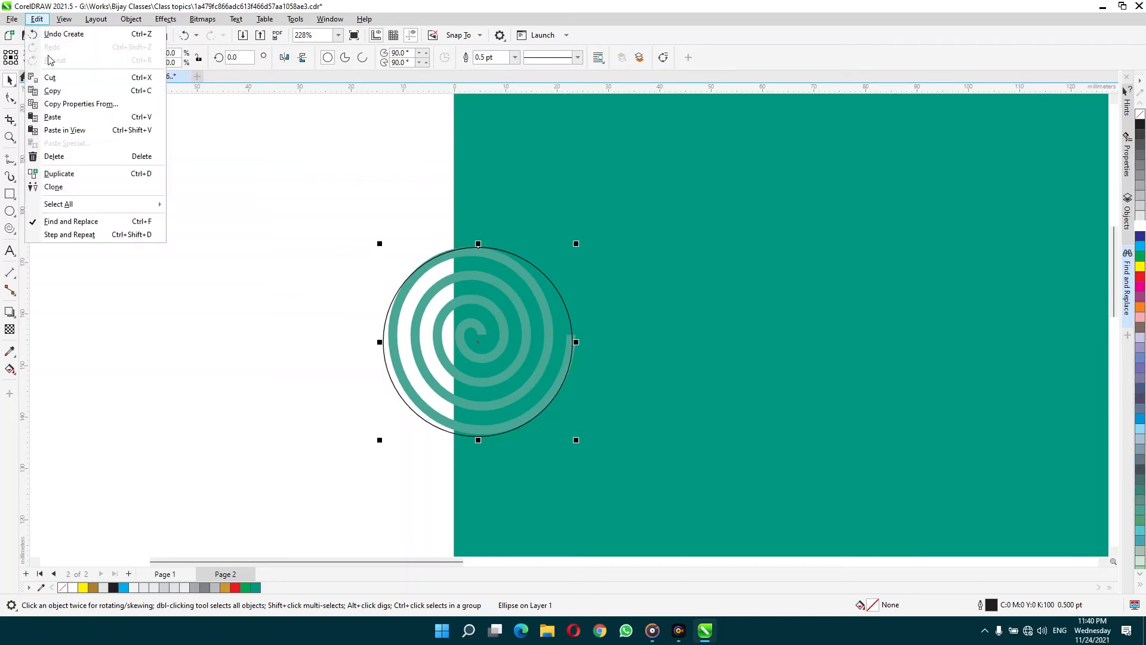
pyautogui.click(64, 105)
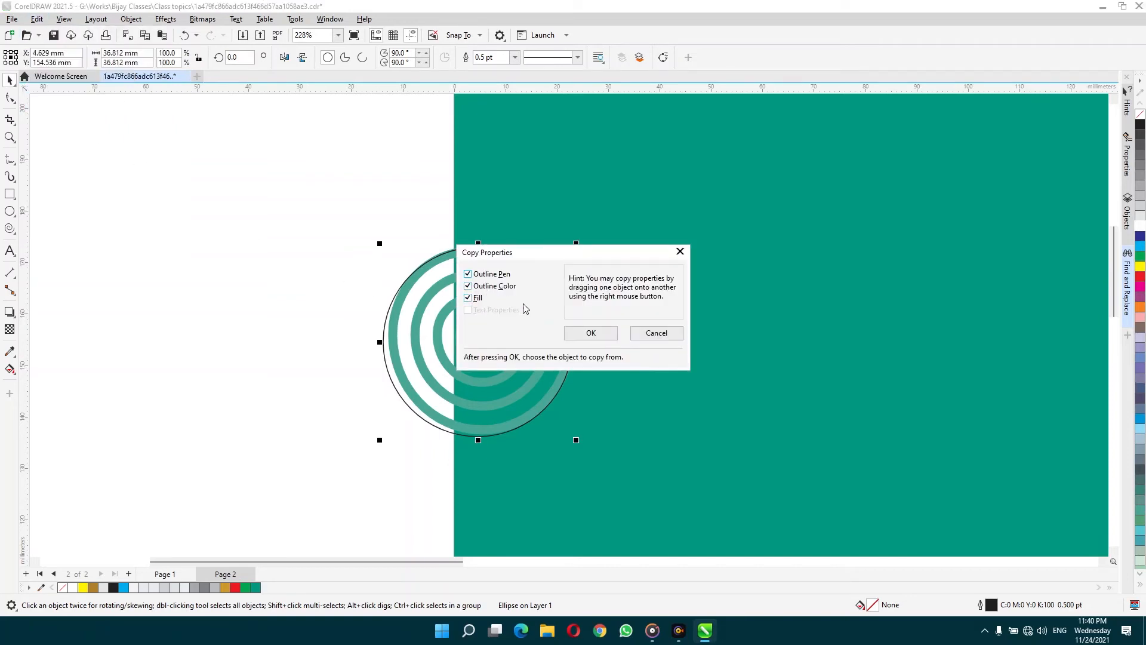
pyautogui.click(580, 333)
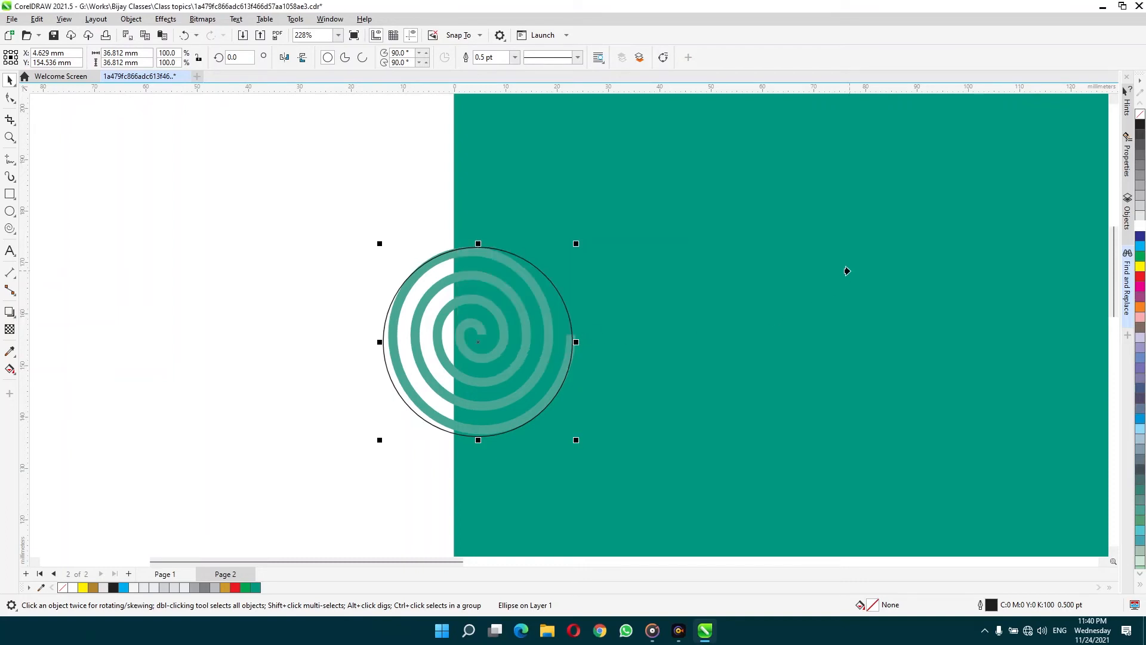
pyautogui.click(847, 271)
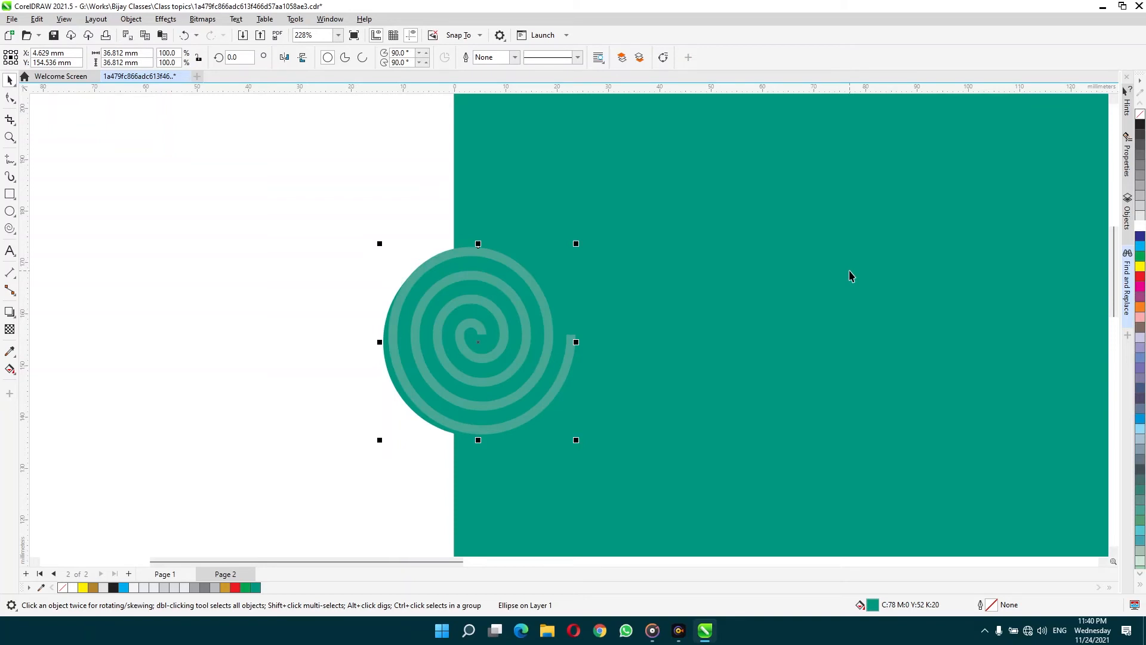
# Shift the teal circle slightly so it sits evenly around the spiral, and group the circle with the spiral
pyautogui.moveTo(478, 341); pyautogui.dragTo(483, 343)
pyautogui.moveTo(312, 189); pyautogui.dragTo(707, 480)
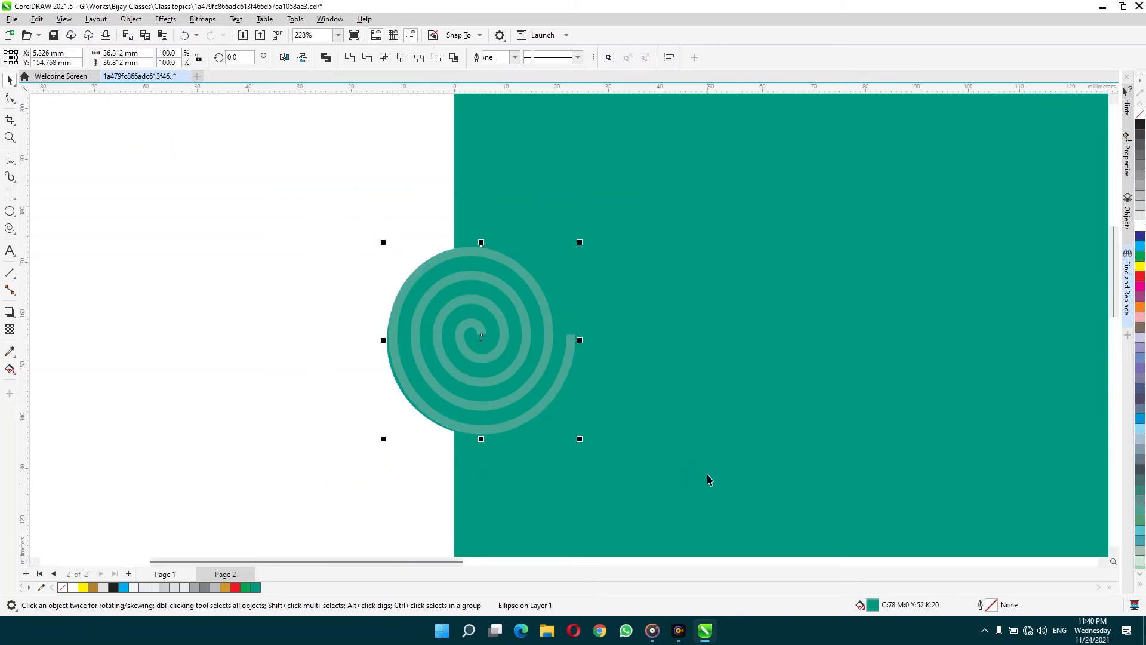
pyautogui.hotkey('ctrl', 'g')
# Place the spiral group at the page's upper-left corner with two 71.5% copies beside it along the upper edge, rotating the second copy
pyautogui.press('z')
pyautogui.hotkey('shift', 'F4')
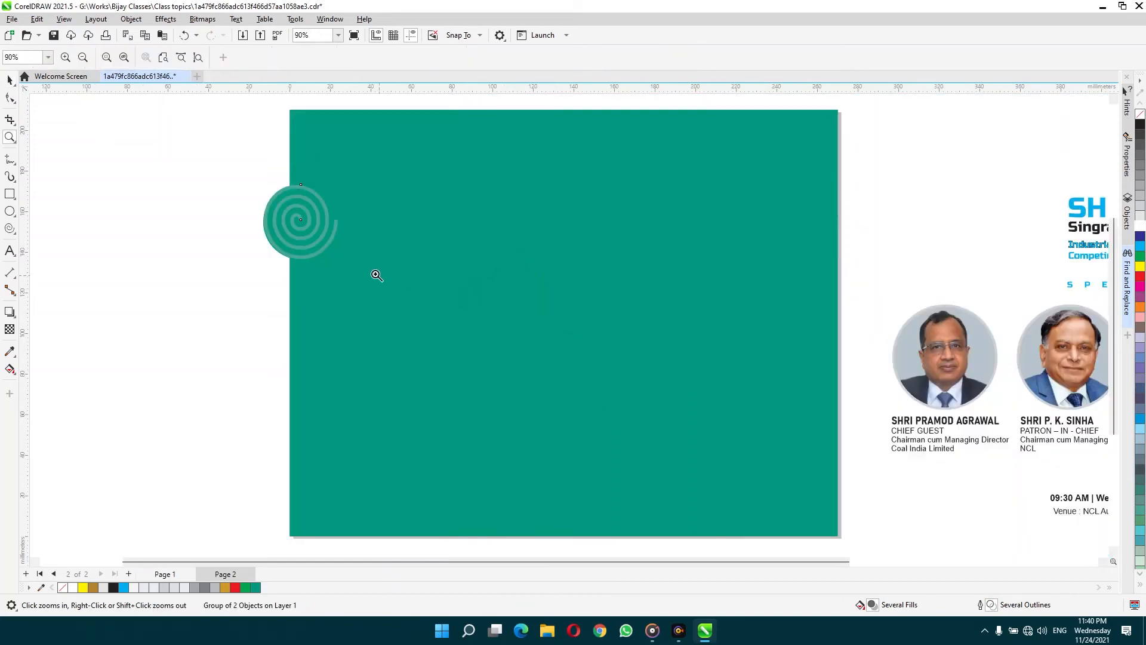
pyautogui.press('space')
pyautogui.moveTo(319, 201); pyautogui.dragTo(391, 170)
pyautogui.rightClick(375, 170)
pyautogui.rightClick(390, 170)
pyautogui.click(394, 165)
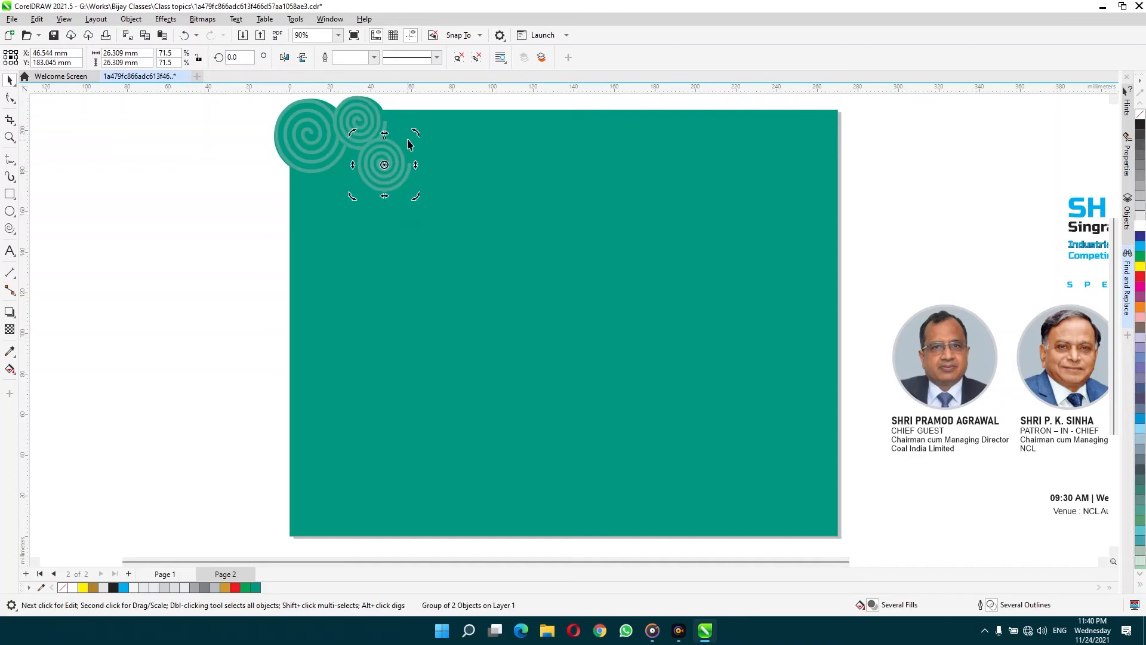
pyautogui.moveTo(416, 132); pyautogui.dragTo(403, 204)
pyautogui.moveTo(397, 163); pyautogui.dragTo(421, 122)
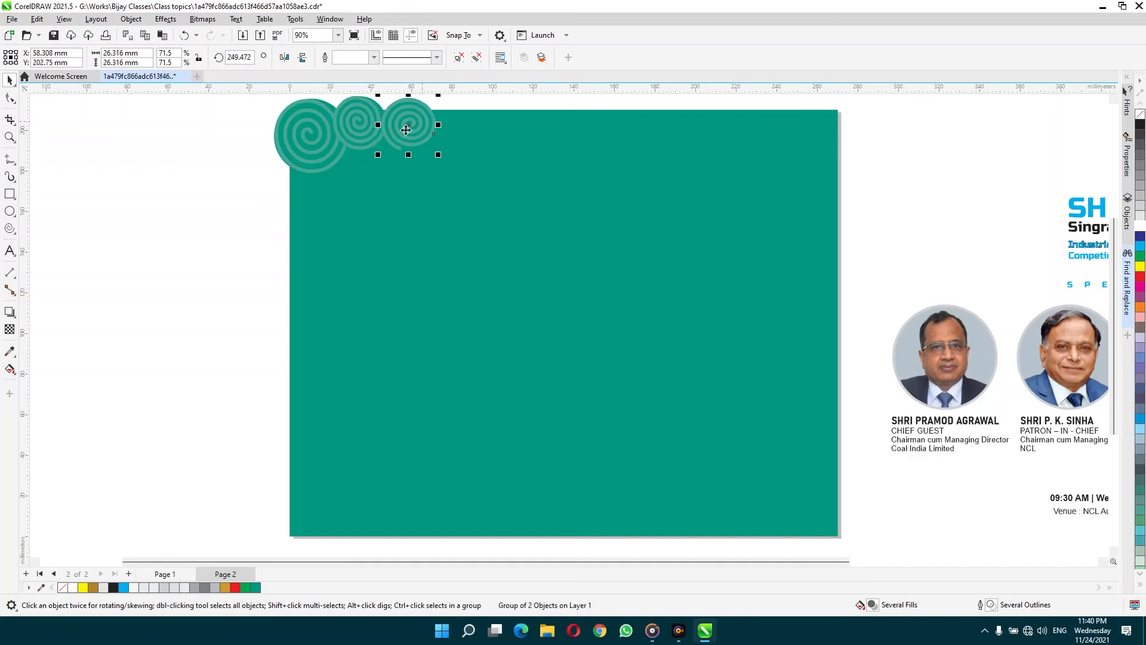
# Cover the rest of the teal page with overlapping spiral copies of varied sizes and delete surplus copies beyond its left edge
pyautogui.moveTo(318, 137); pyautogui.dragTo(421, 166)
pyautogui.rightClick(379, 173)
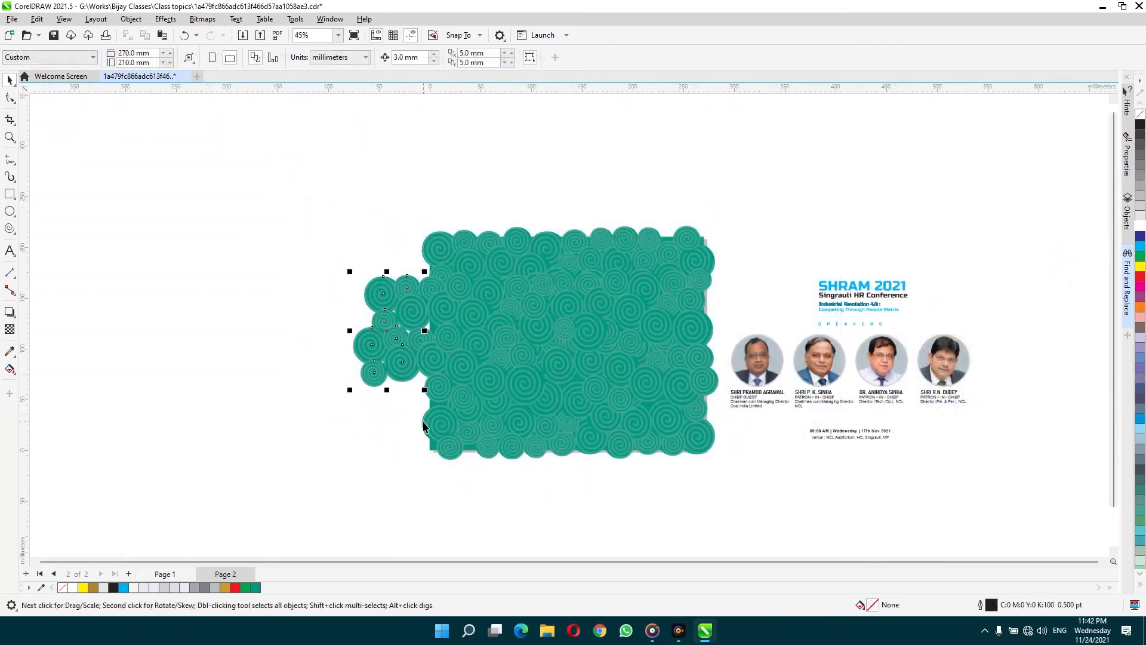
pyautogui.press('z')
pyautogui.moveTo(369, 195); pyautogui.dragTo(750, 474)
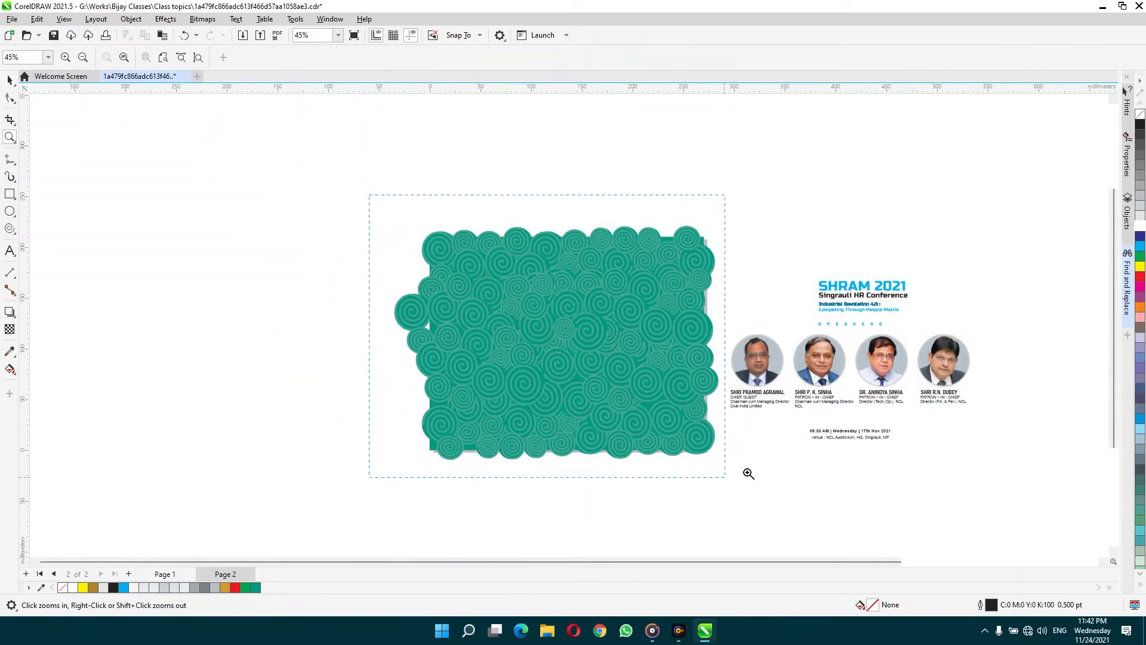
pyautogui.press('space')
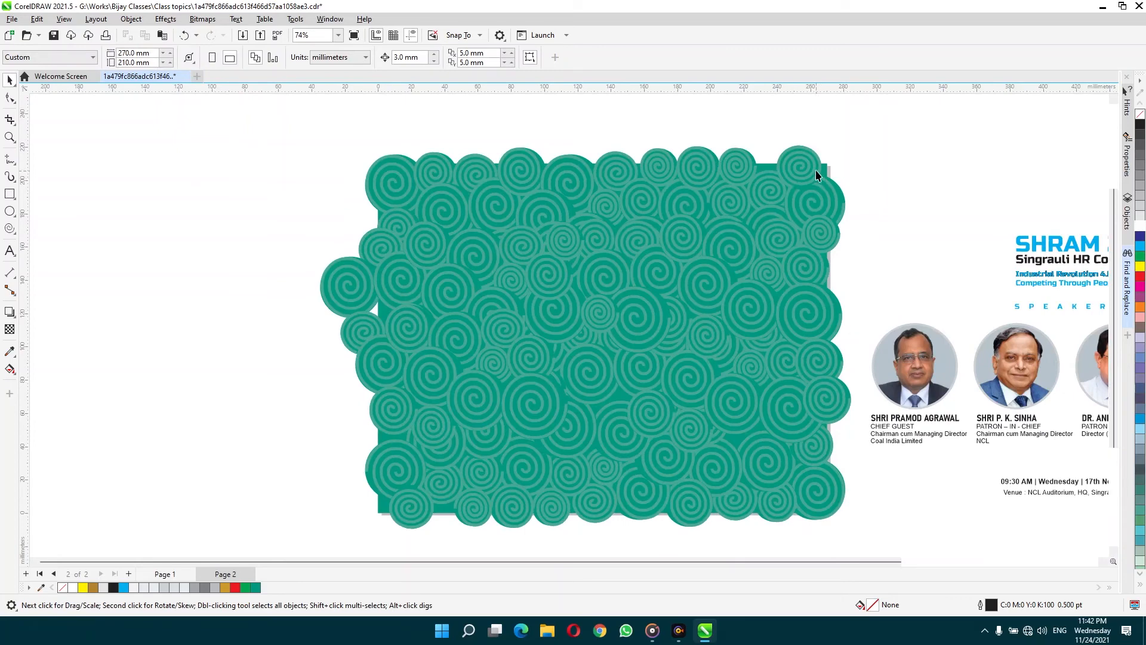
# Try moving the teal page rectangle out from behind the spirals, and undo the move
pyautogui.moveTo(825, 173); pyautogui.dragTo(938, 173)
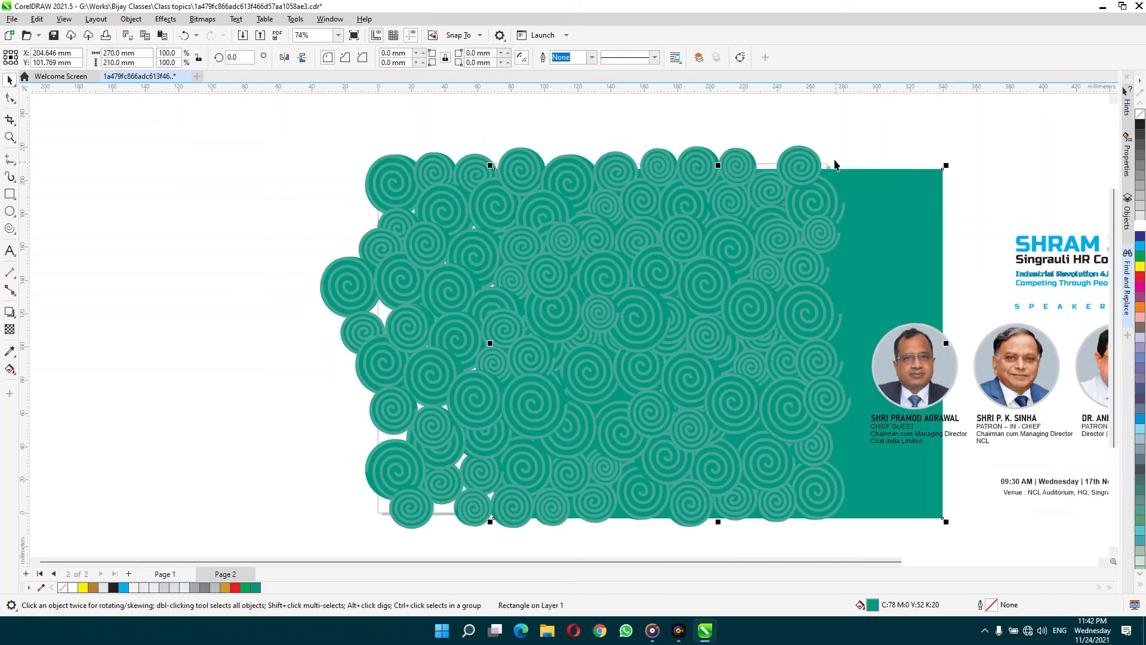
pyautogui.hotkey('ctrl', 'z')
# Select all the spiral groups without the teal rectangle and PowerClip them inside the rectangle
pyautogui.moveTo(278, 118); pyautogui.dragTo(875, 544)
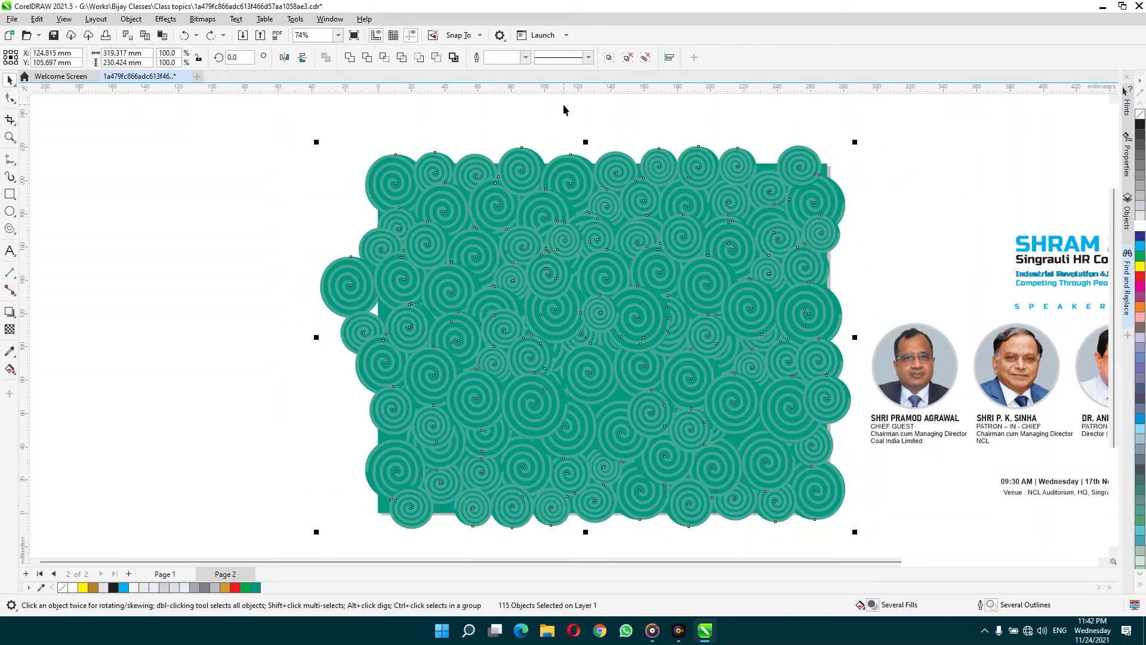
pyautogui.moveTo(528, 235); pyautogui.dragTo(387, 351)
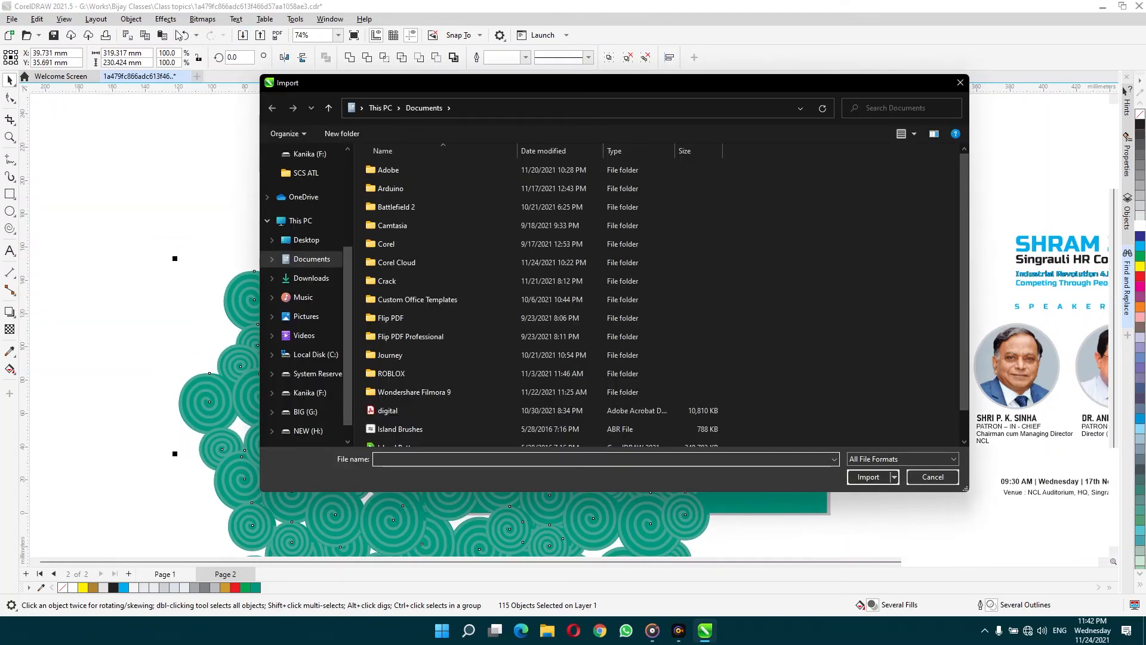
pyautogui.press('Escape')
pyautogui.click(184, 35)
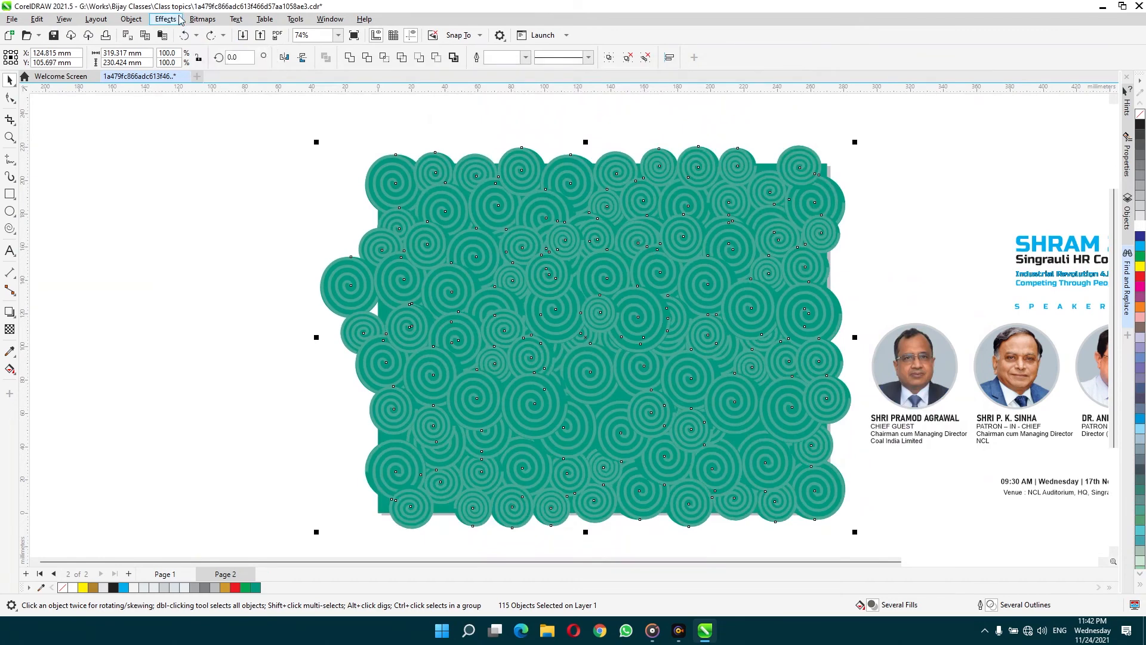
pyautogui.click(141, 21)
pyautogui.moveTo(239, 65)
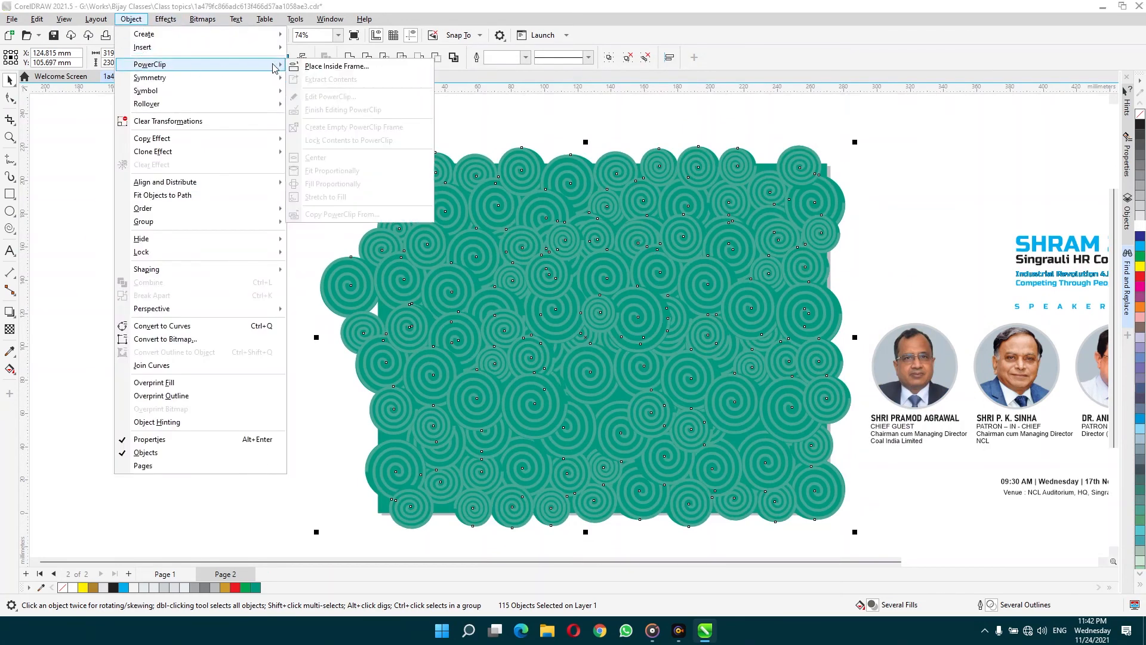
pyautogui.click(330, 67)
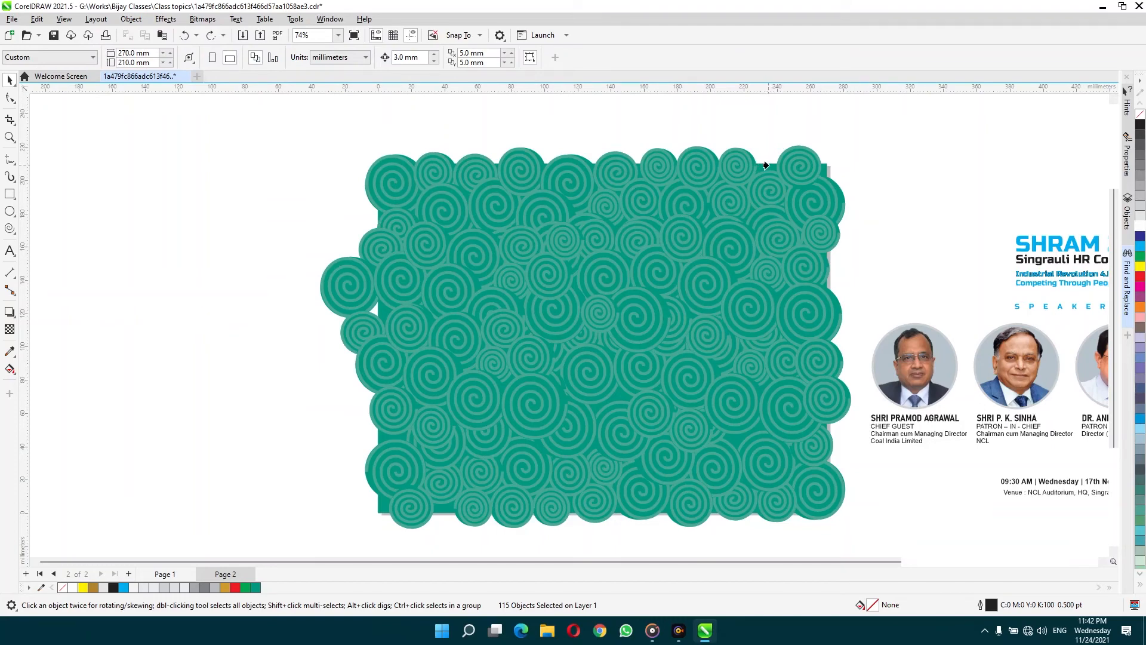
pyautogui.click(766, 165)
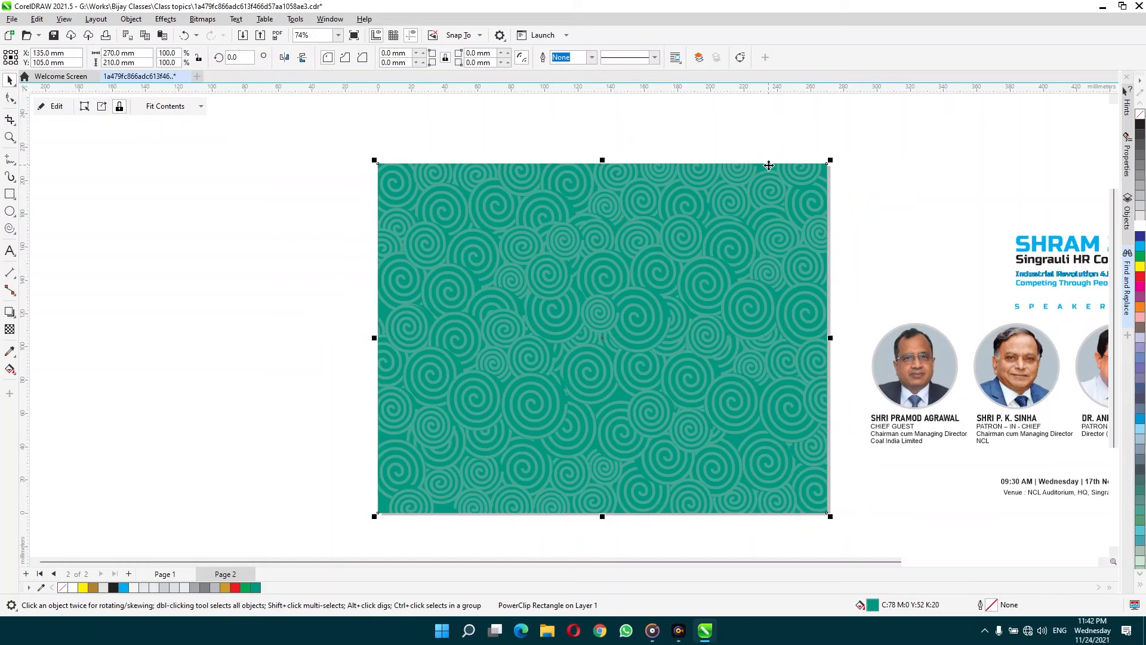
# Duplicate the spiral-filled rectangle up and to the left of the page, and empty the copy's PowerClip contents
pyautogui.click(900, 157)
pyautogui.moveTo(787, 213); pyautogui.dragTo(505, 173)
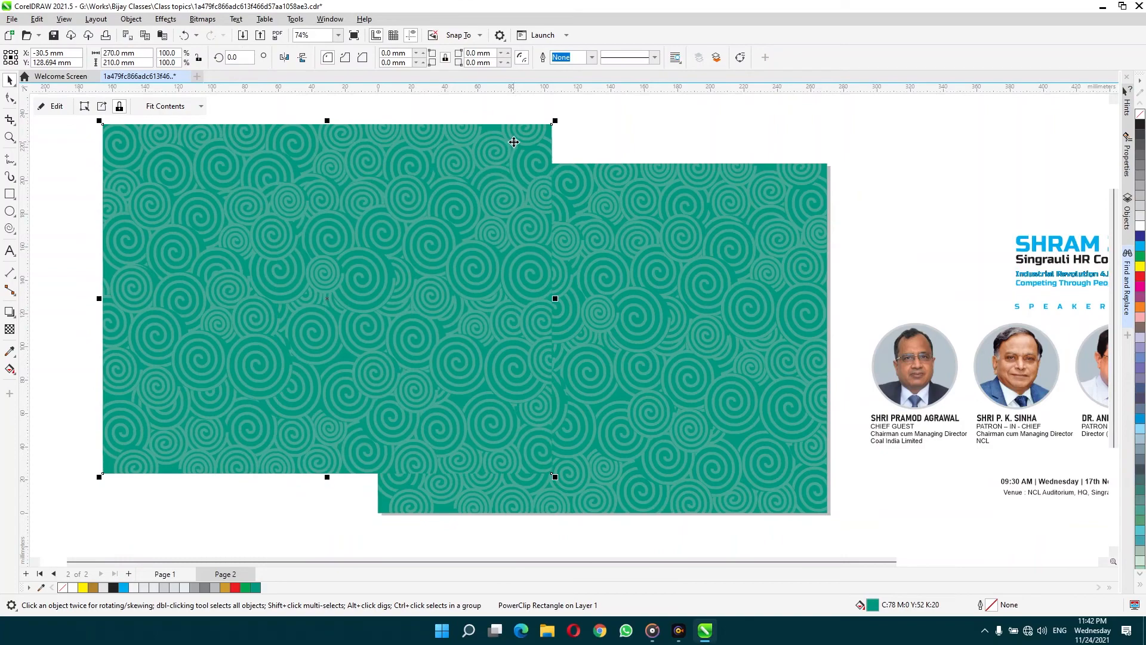
pyautogui.rightClick(514, 142)
pyautogui.click(573, 149)
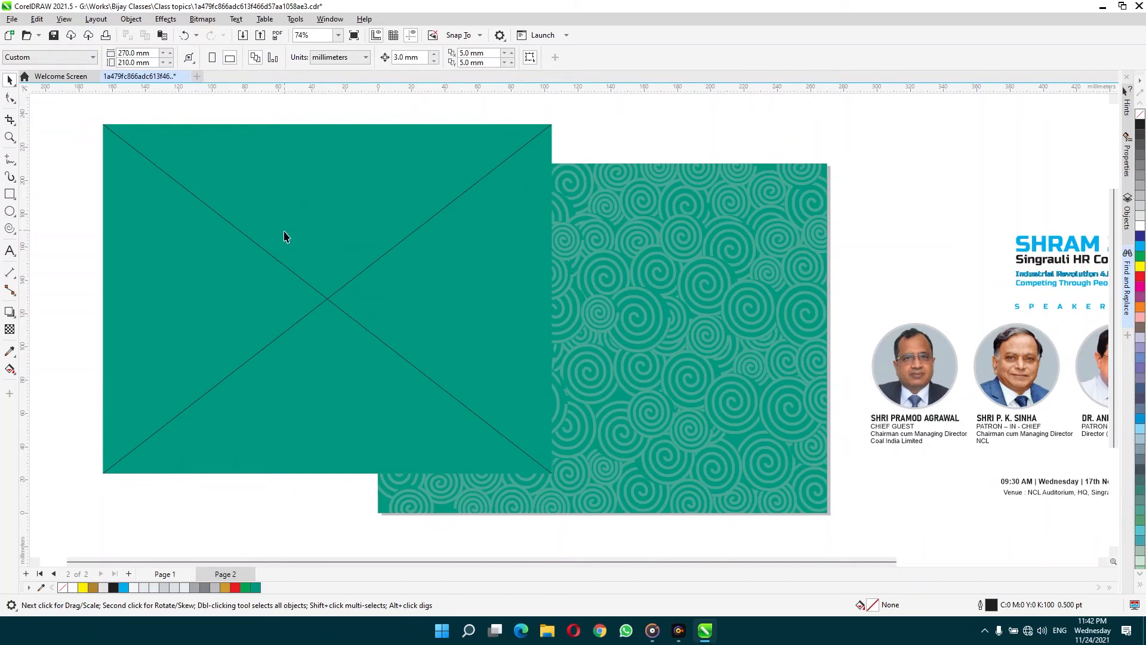
# Shift the empty PowerClip frame to the right, try placing the speaker row inside it, and undo the placement
pyautogui.moveTo(233, 195); pyautogui.dragTo(285, 195)
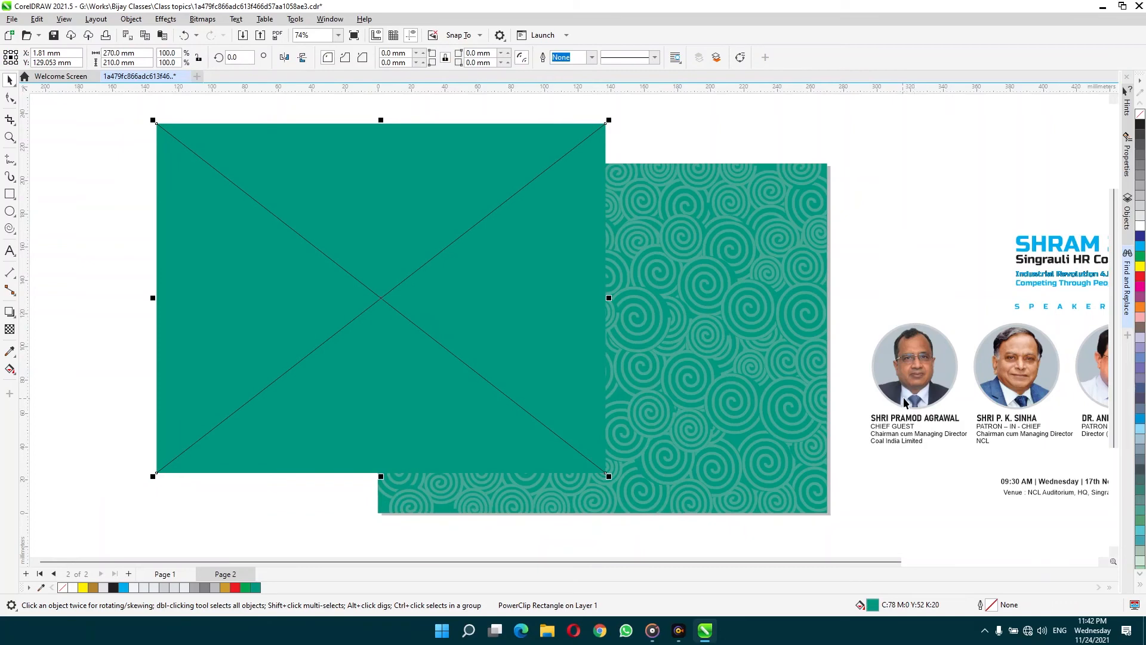
pyautogui.moveTo(904, 402); pyautogui.dragTo(305, 250)
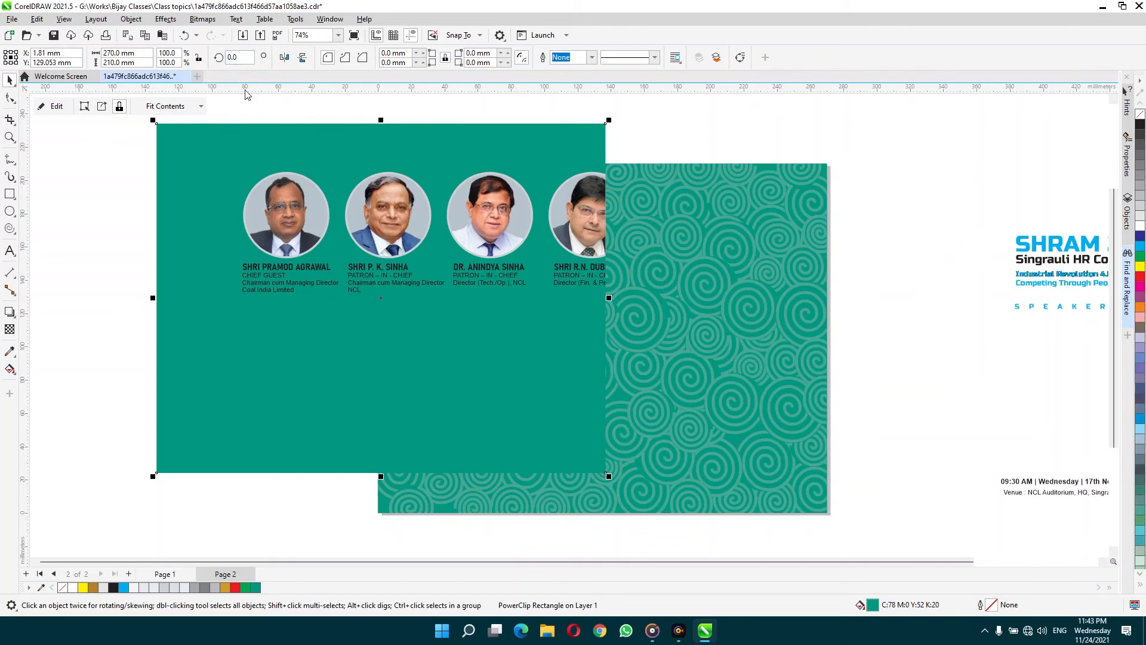
pyautogui.click(183, 35)
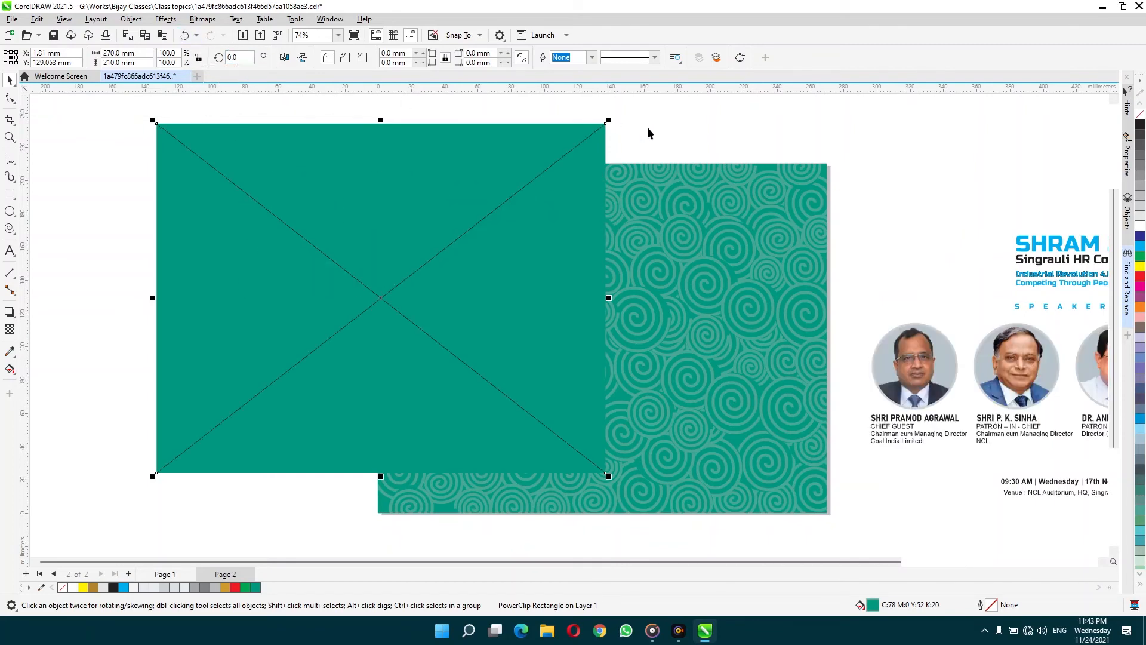
# Try placing the SHRAM 2021 heading inside the empty PowerClip frame at its upper-right corner, and undo it
pyautogui.click(796, 118)
pyautogui.moveTo(550, 166)
pyautogui.mouseDown()
pyautogui.moveTo(548, 178)
pyautogui.moveTo(548, 162)
pyautogui.mouseUp()
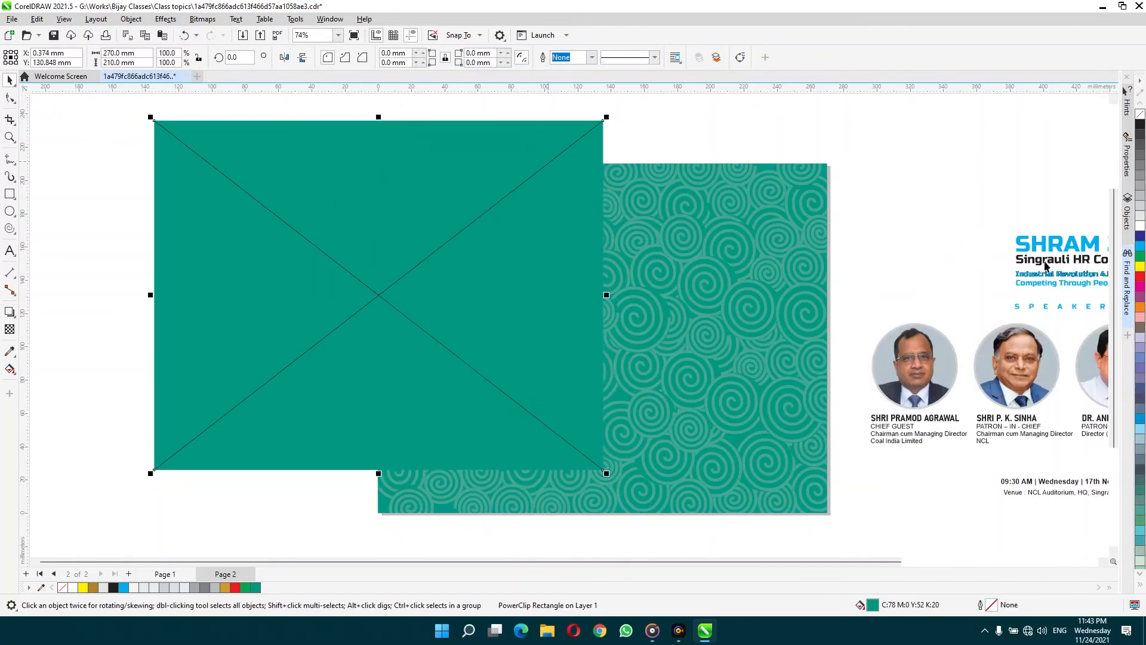
pyautogui.moveTo(1034, 248); pyautogui.dragTo(598, 148)
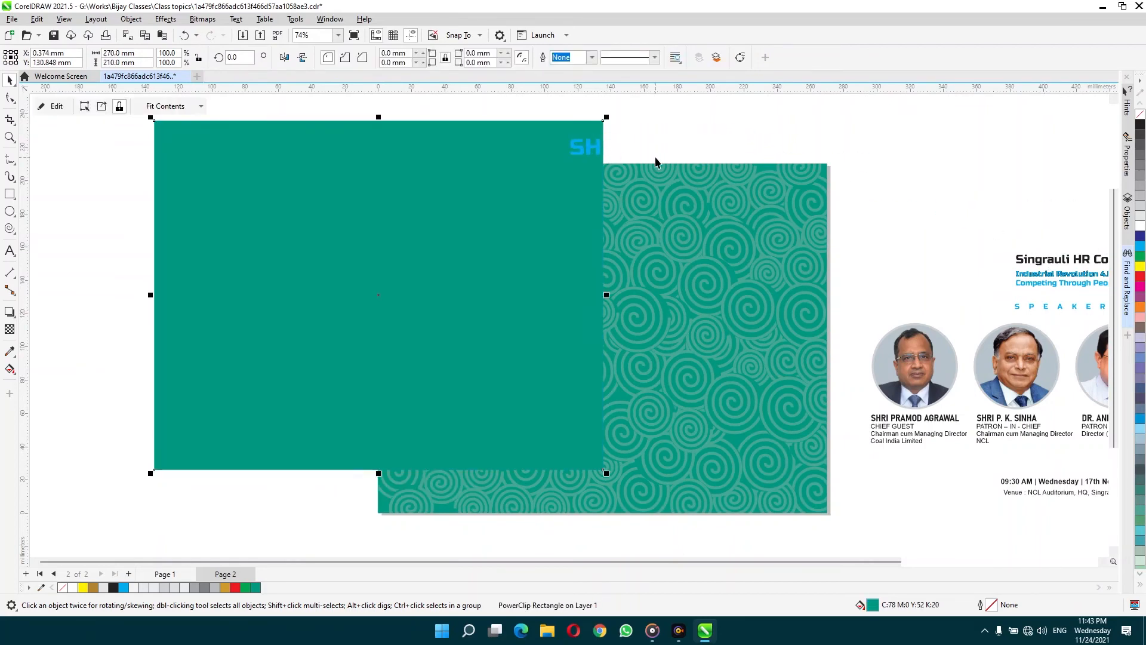
pyautogui.hotkey('ctrl', 'z')
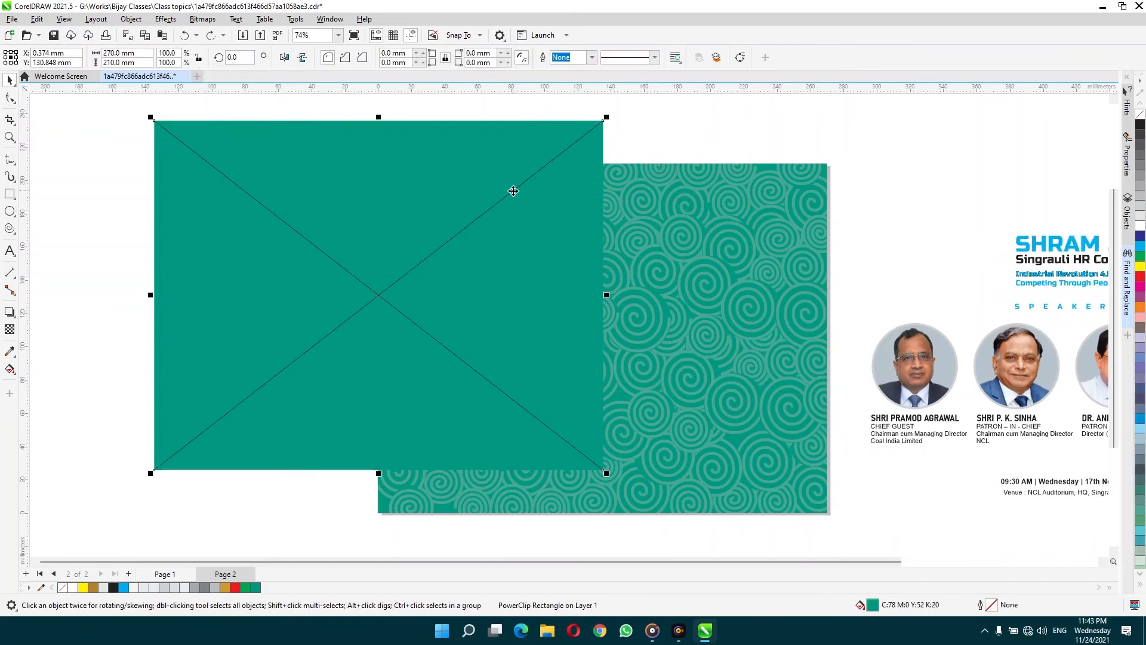
# Convert the empty PowerClip frame back to a plain teal rectangle by removing its frame type, and centre it on the page
pyautogui.rightClick(495, 222)
pyautogui.moveTo(545, 421)
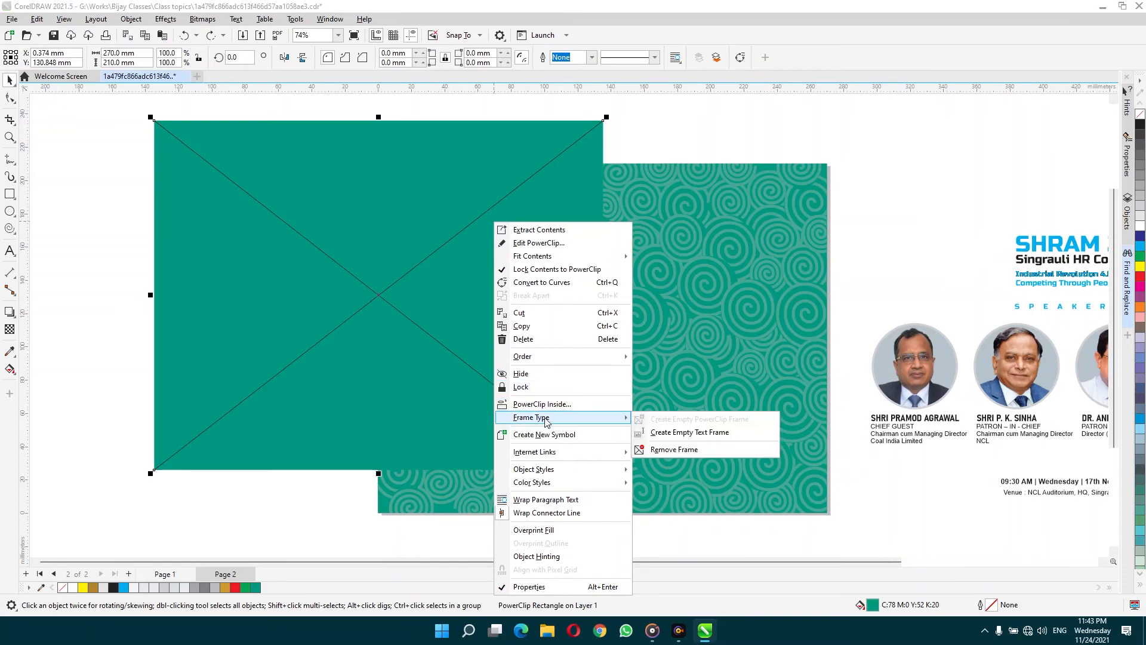
pyautogui.click(690, 454)
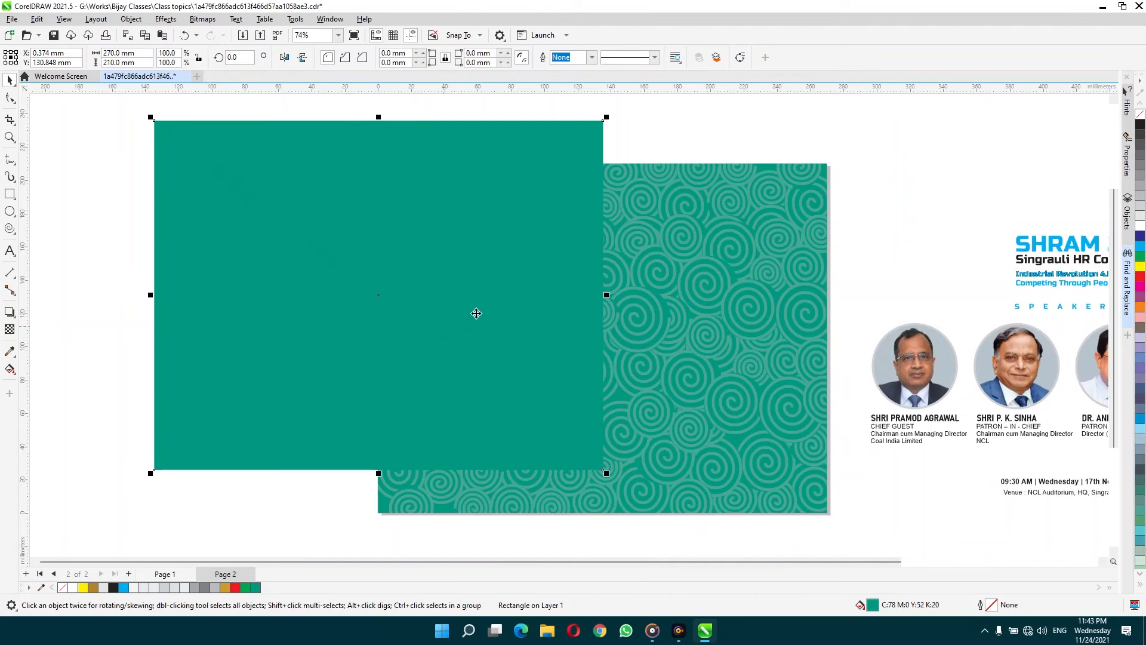
pyautogui.press('p')
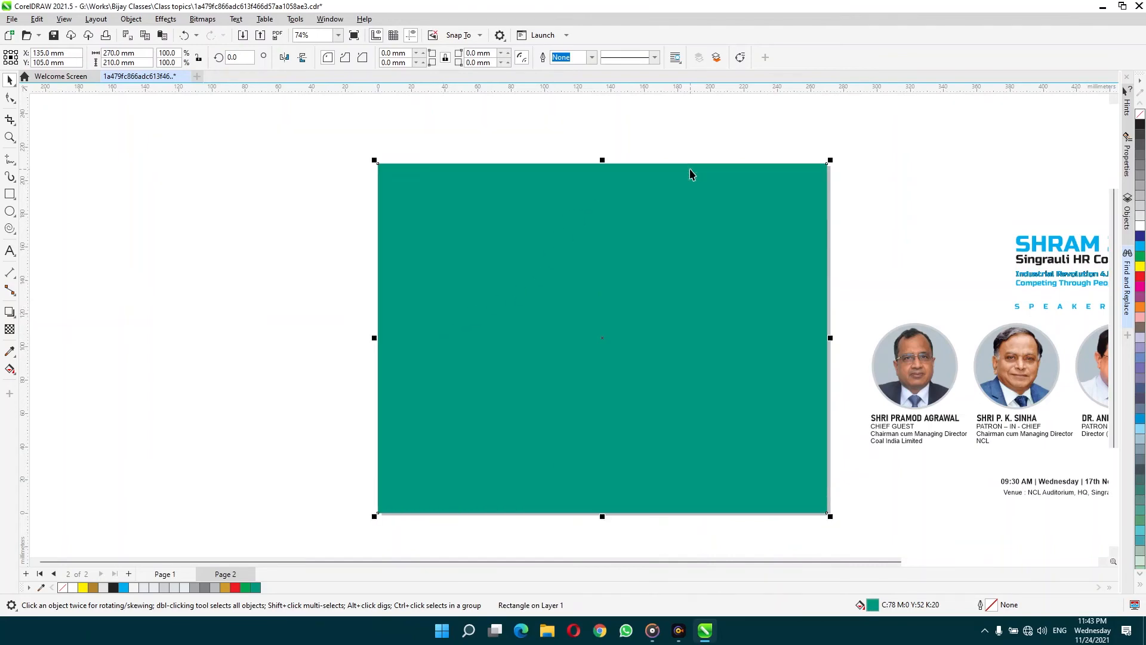
# Apply a uniform transparency of 30 to the plain teal rectangle over the spiral background
pyautogui.click(10, 329)
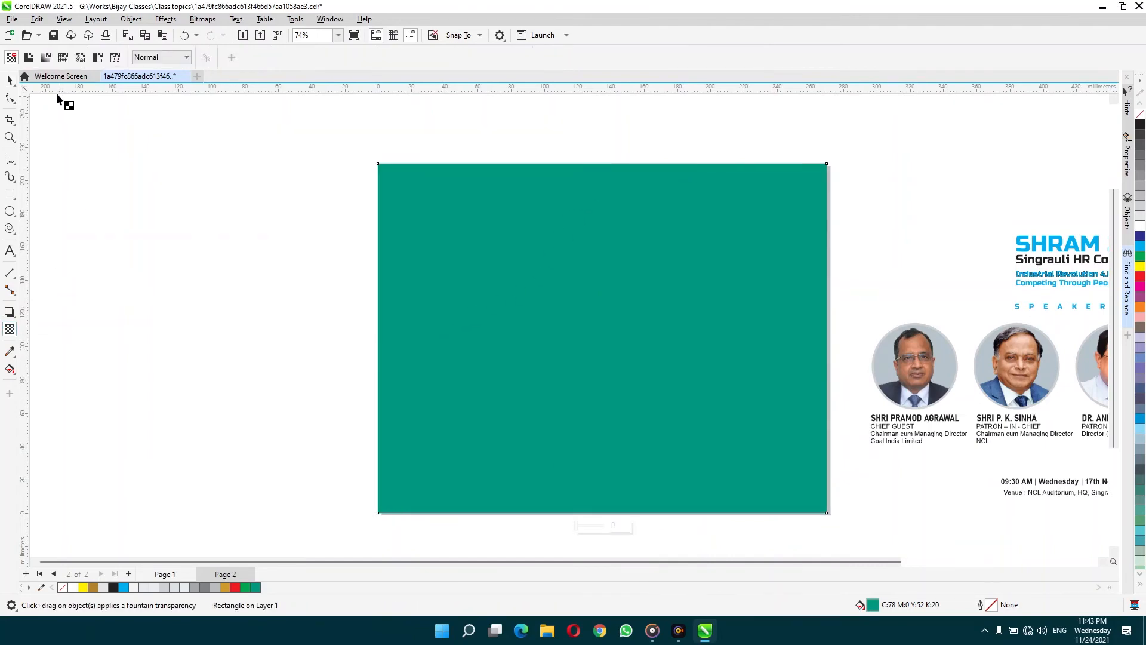
pyautogui.click(45, 58)
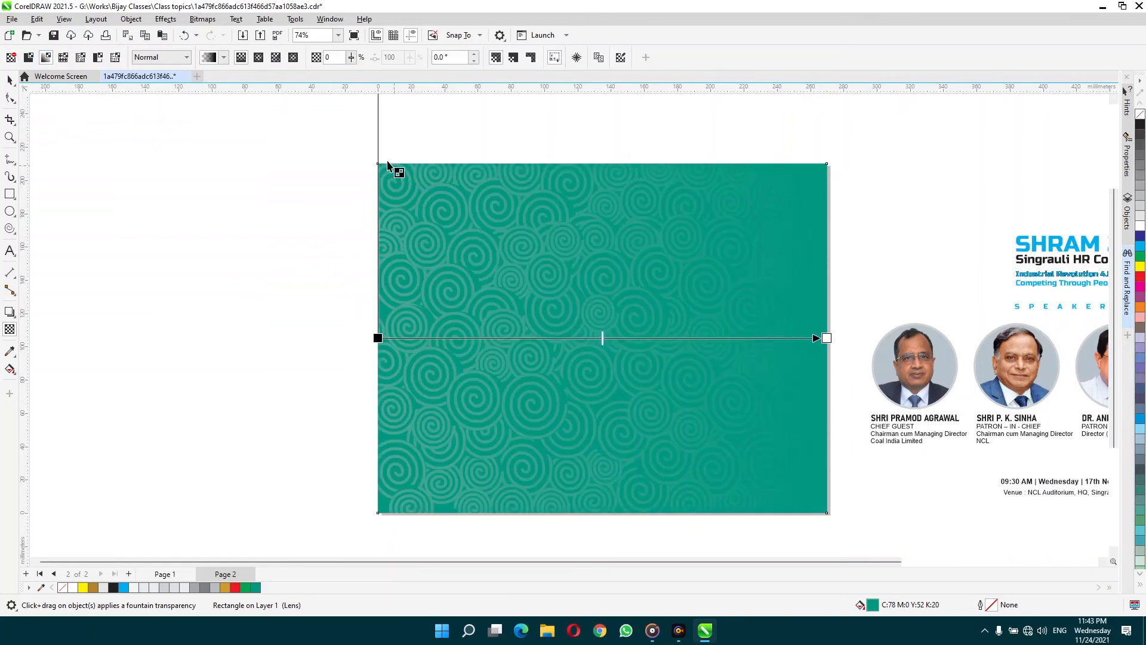
pyautogui.click(27, 57)
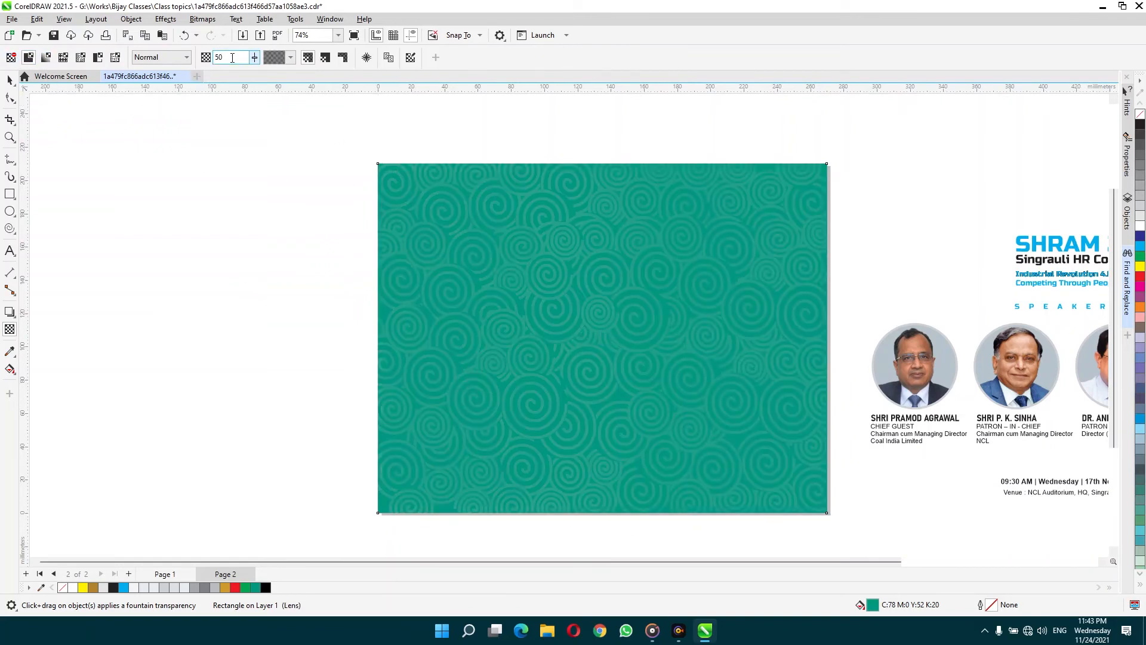
pyautogui.moveTo(228, 57); pyautogui.dragTo(206, 57)
pyautogui.write('30')
pyautogui.press('Return')
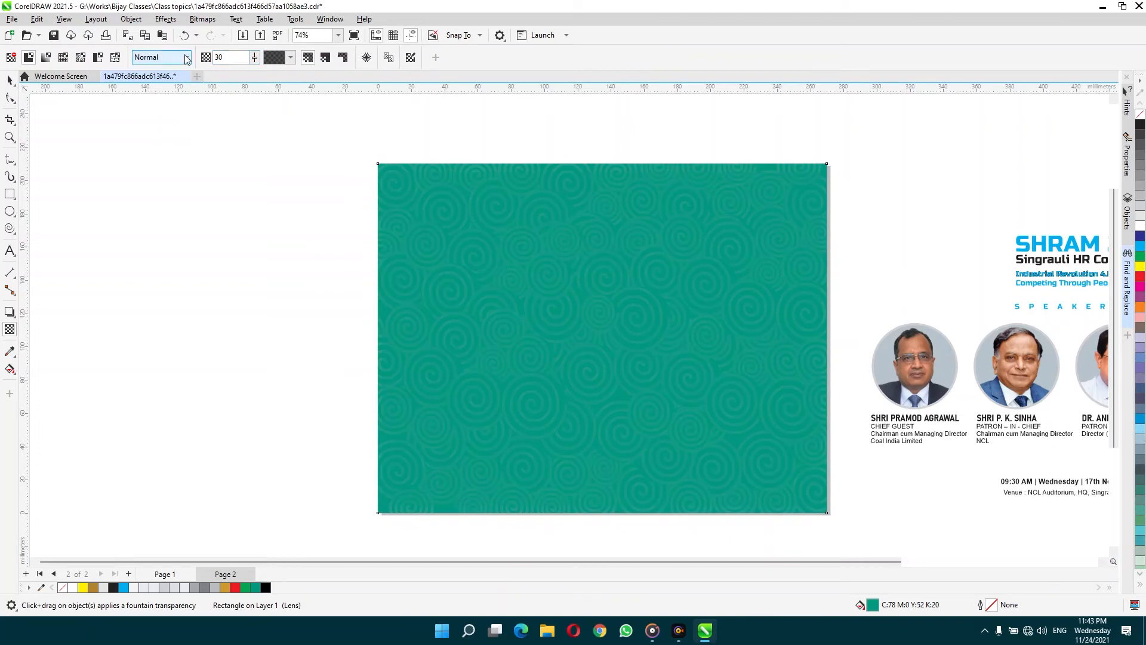
pyautogui.press('space')
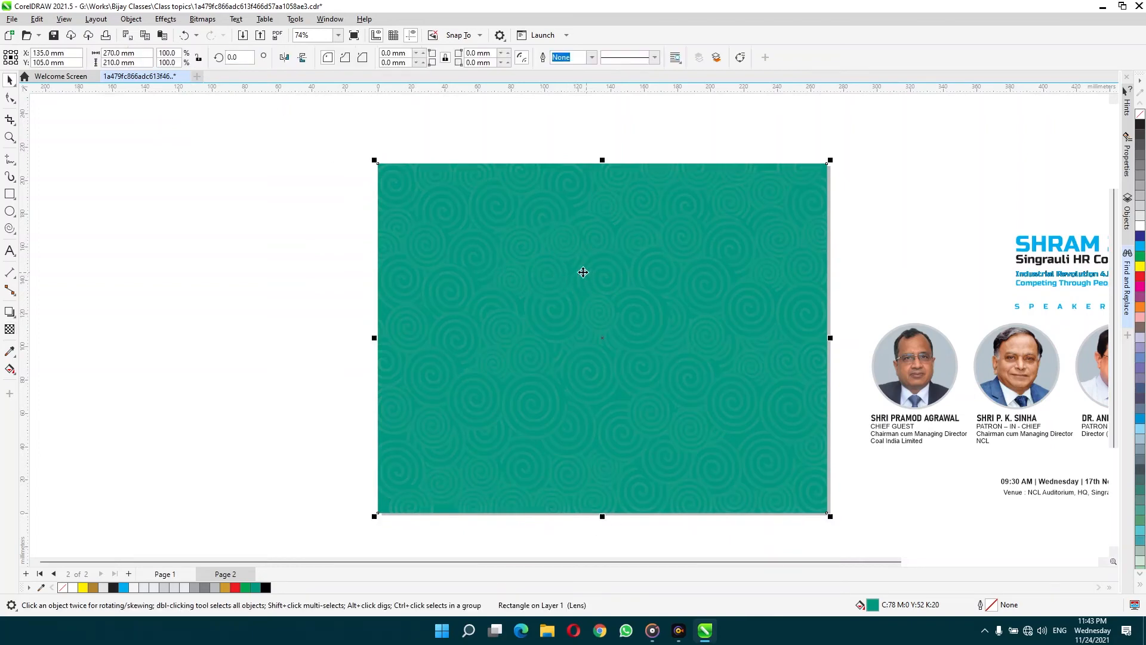
# Undo a trial move of the teal rectangle and lower its uniform transparency to 20
pyautogui.moveTo(583, 271); pyautogui.dragTo(500, 288)
pyautogui.hotkey('ctrl', 'z')
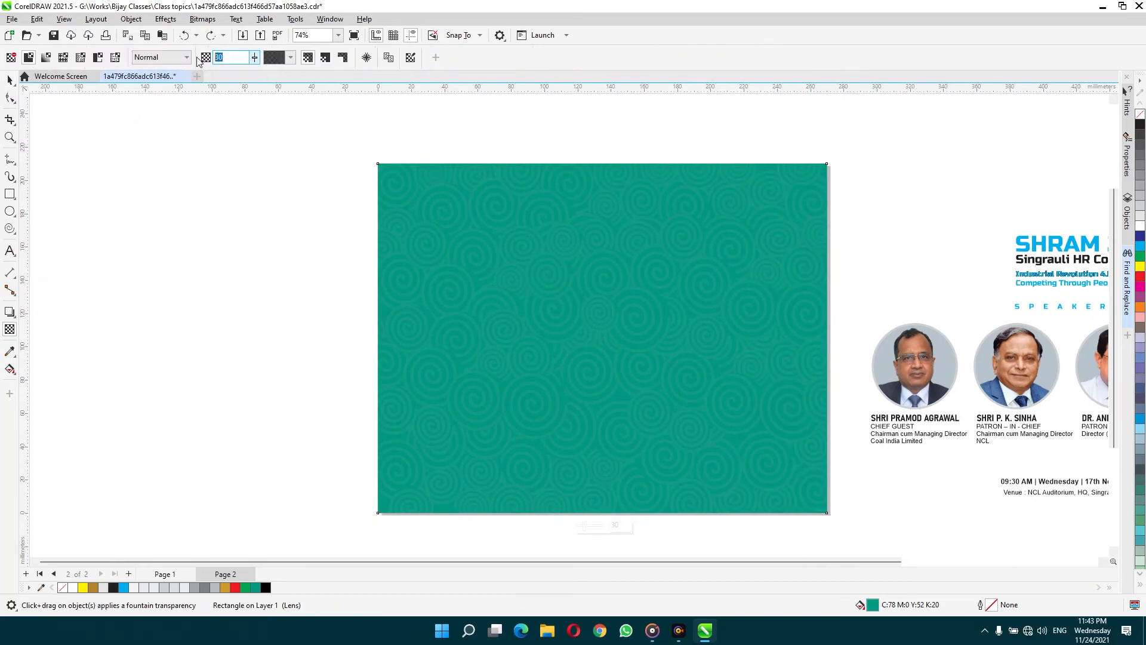
pyautogui.write('20')
pyautogui.press('Return')
pyautogui.click(321, 278)
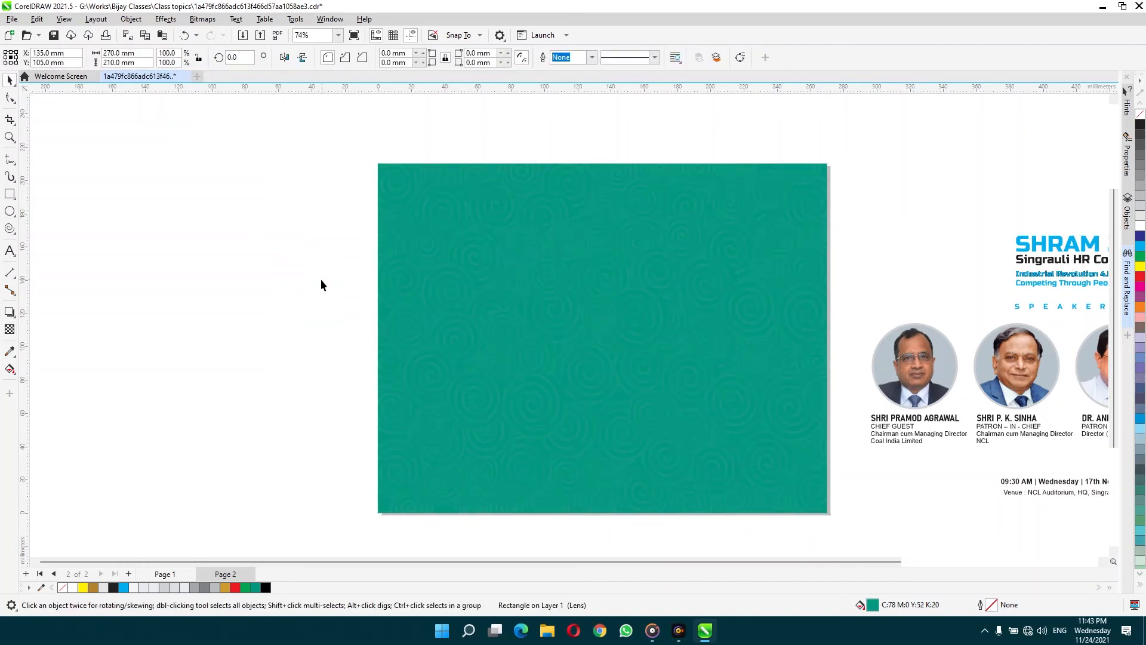
pyautogui.press('space')
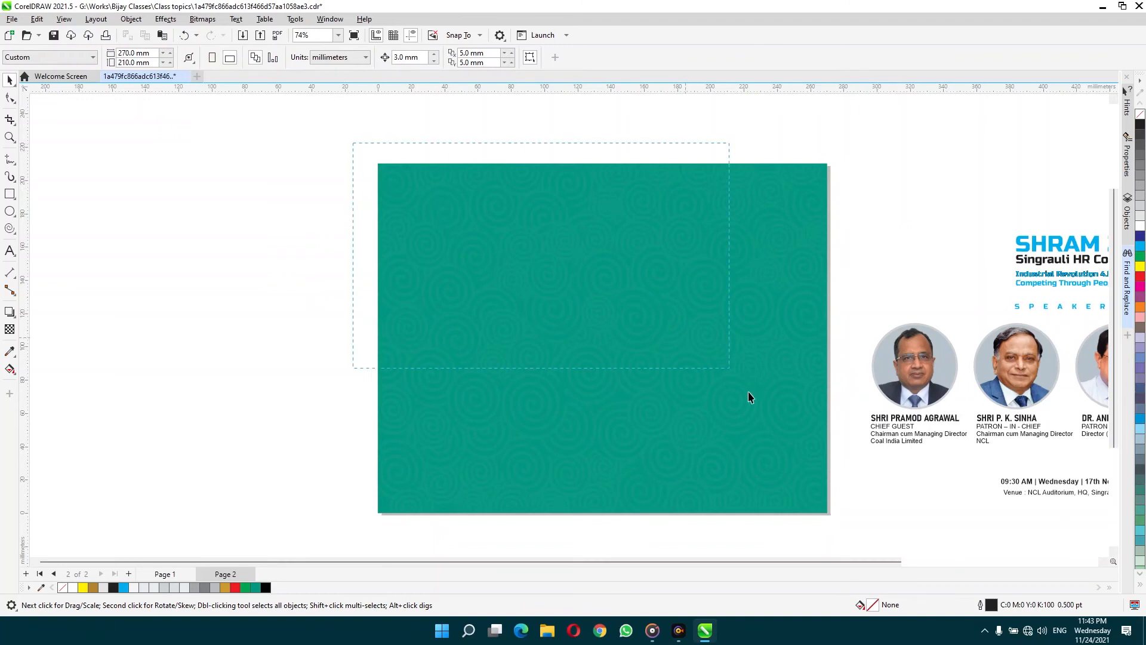
pyautogui.moveTo(750, 399); pyautogui.dragTo(835, 530)
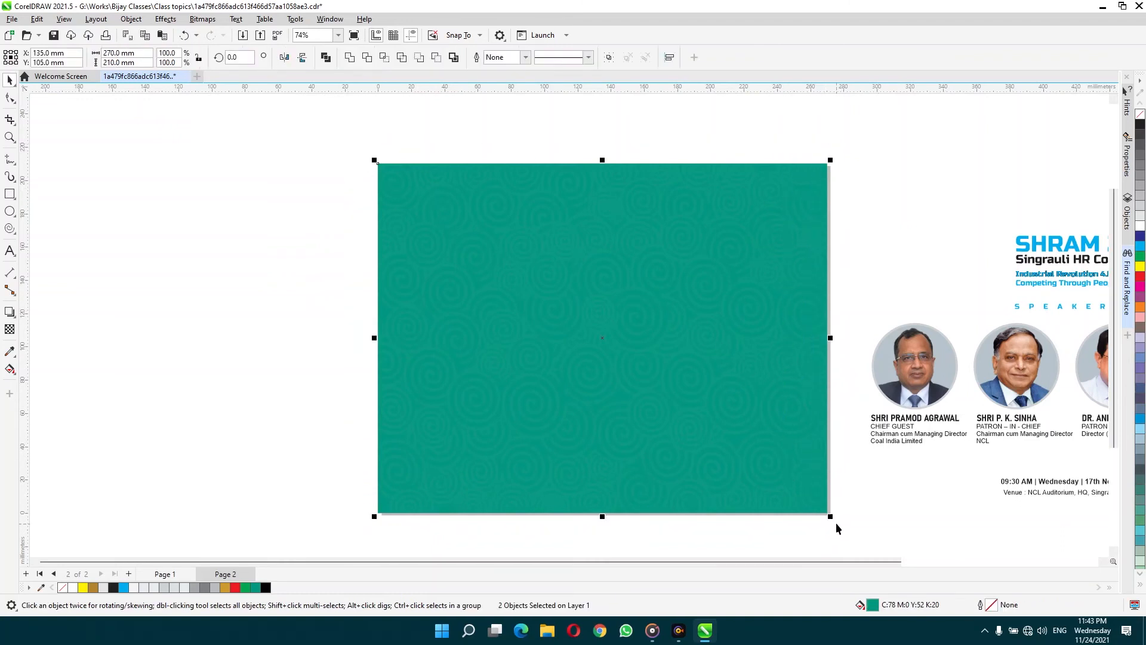
pyautogui.click(889, 511)
# Ungroup all the objects in the speaker row beside the page
pyautogui.hscroll(3, 949, 412)
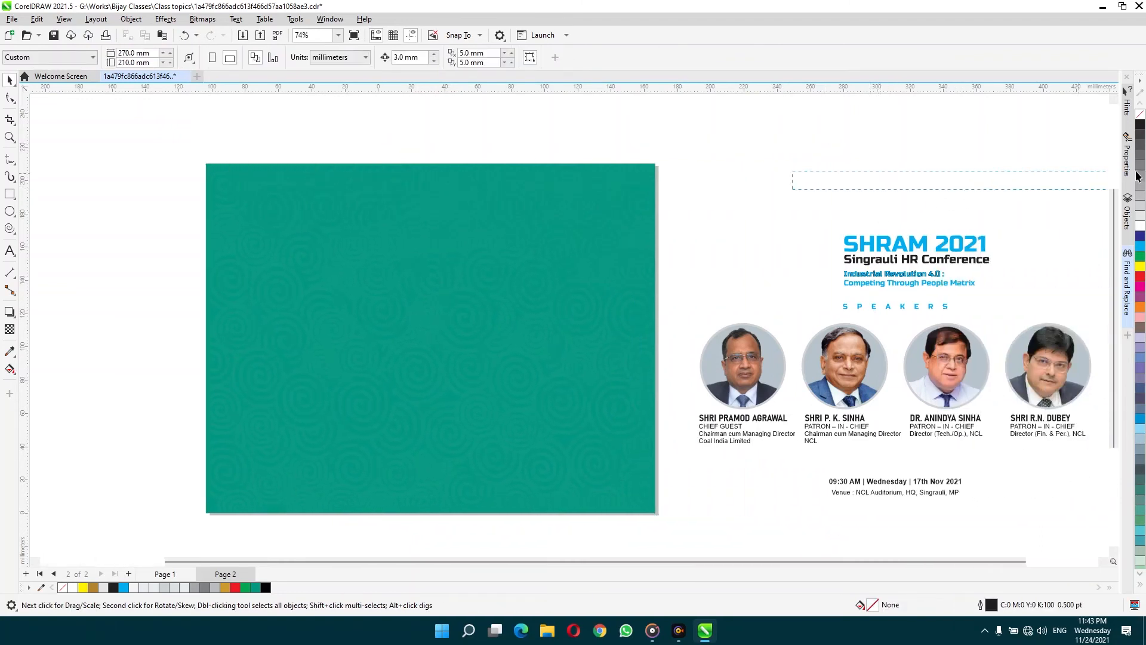
pyautogui.rightClick(750, 376)
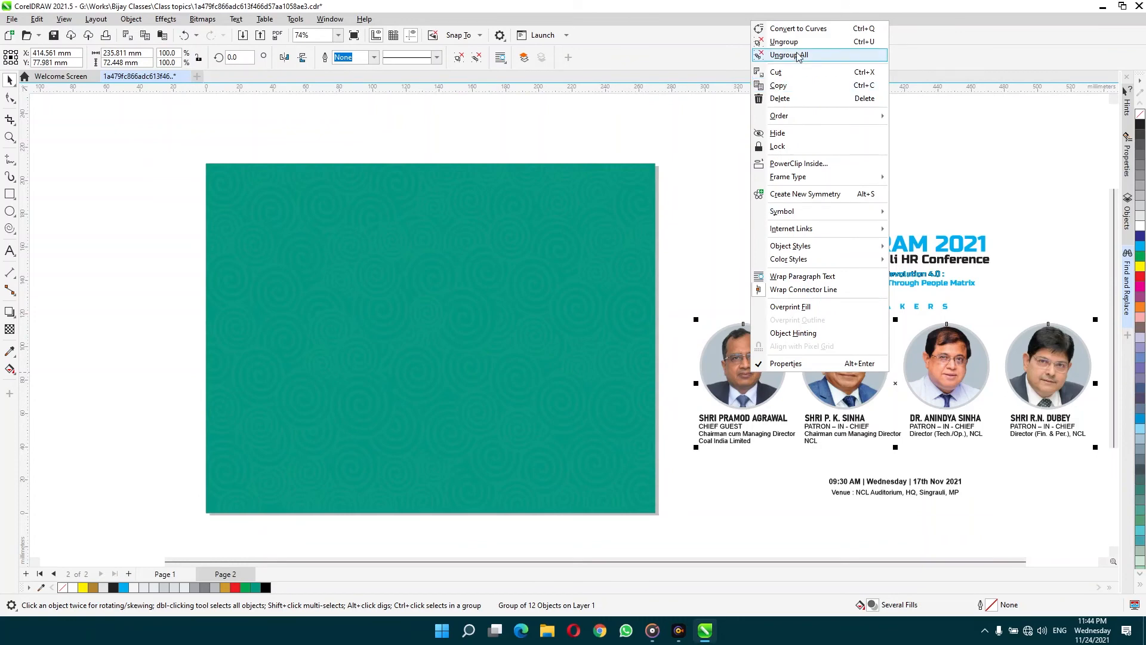
pyautogui.click(675, 250)
pyautogui.click(729, 358)
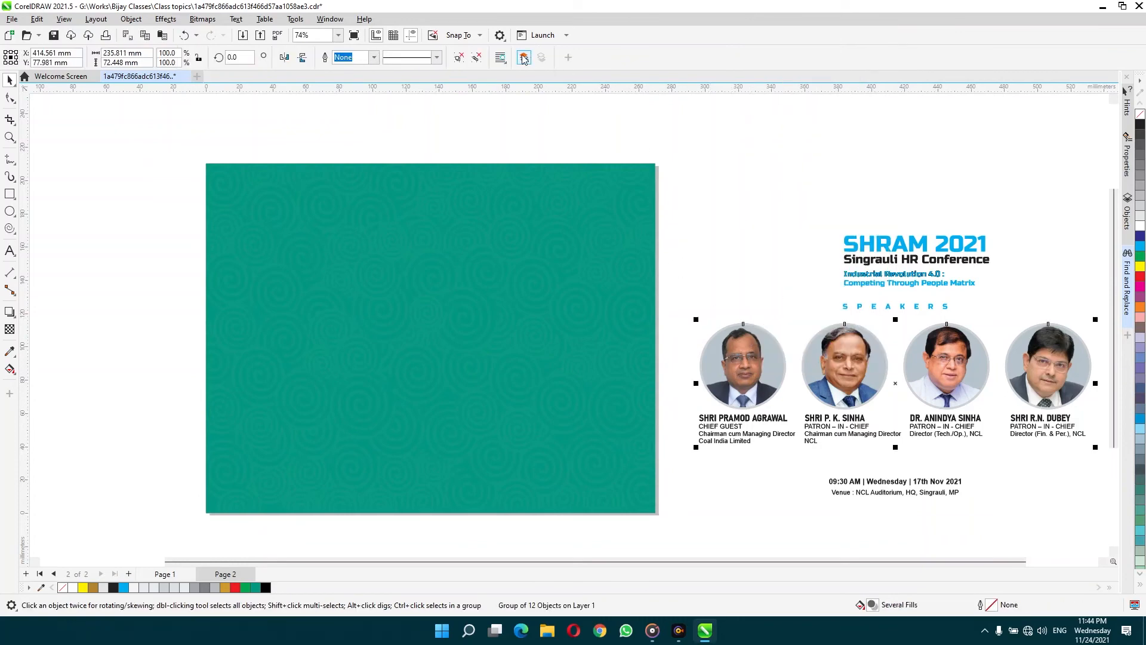
pyautogui.click(477, 60)
# Extract the speaker photos from the four circular PowerClip frames
pyautogui.rightClick(738, 358)
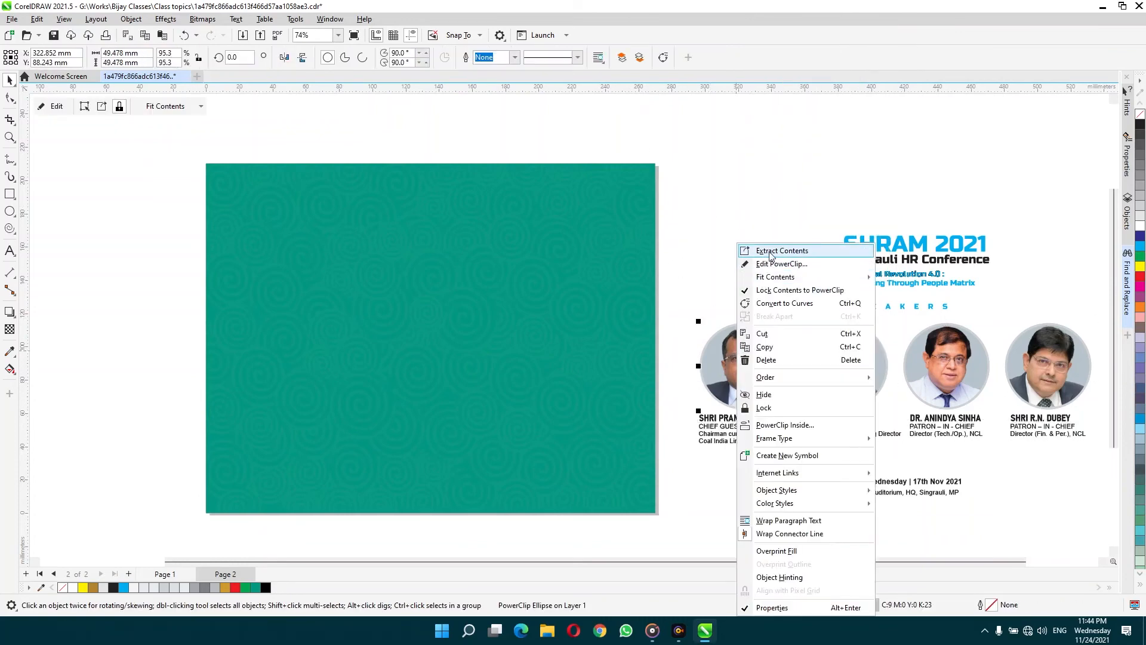
pyautogui.click(770, 250)
pyautogui.click(836, 373)
pyautogui.rightClick(835, 373)
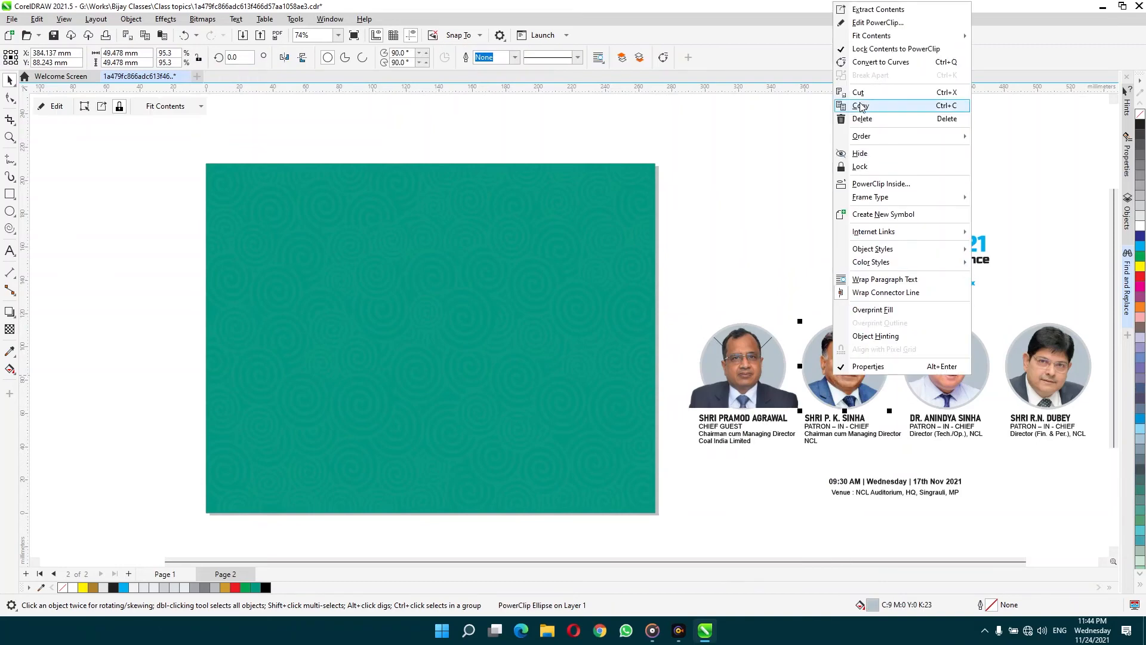
pyautogui.click(865, 15)
pyautogui.click(945, 369)
pyautogui.rightClick(944, 369)
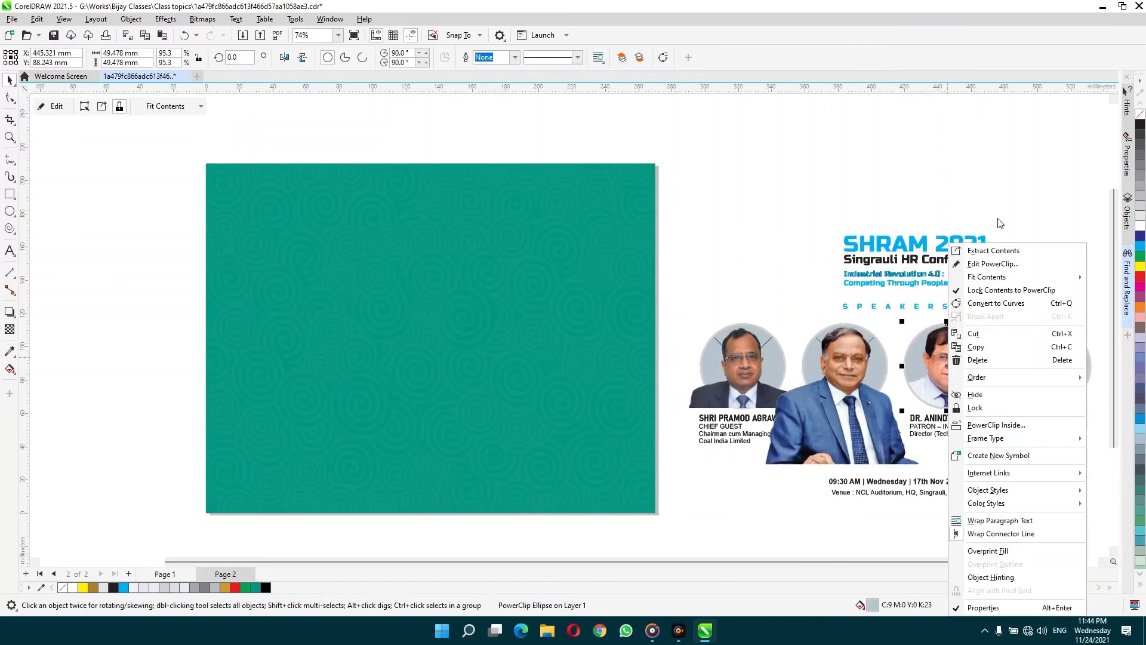
pyautogui.click(986, 251)
pyautogui.rightClick(1044, 364)
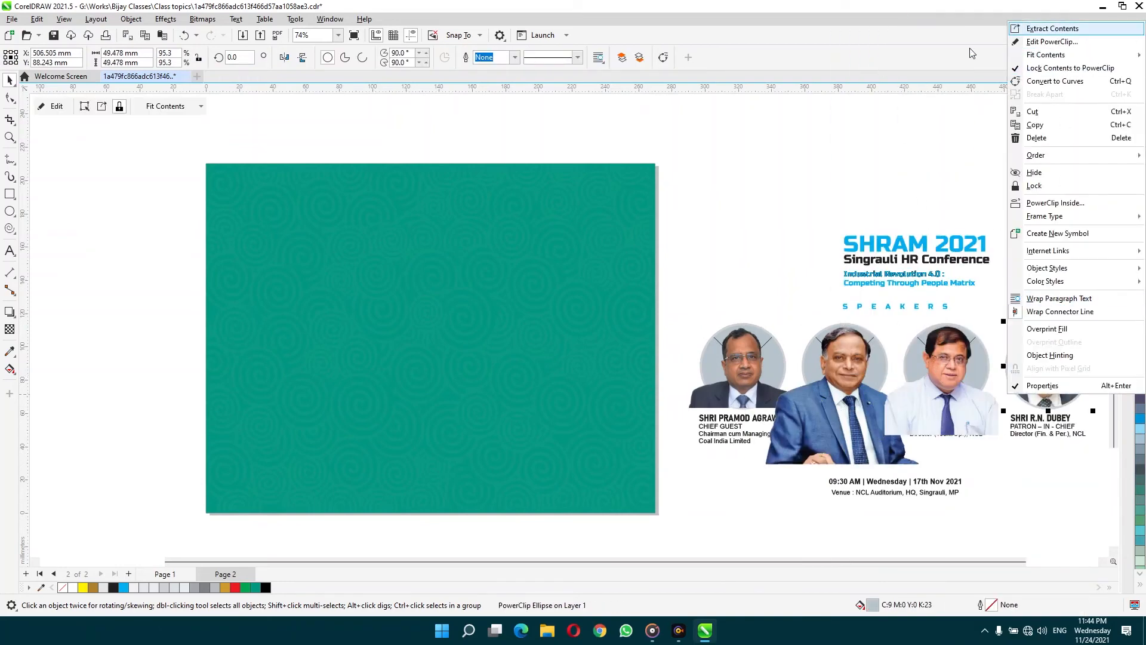
pyautogui.click(1052, 28)
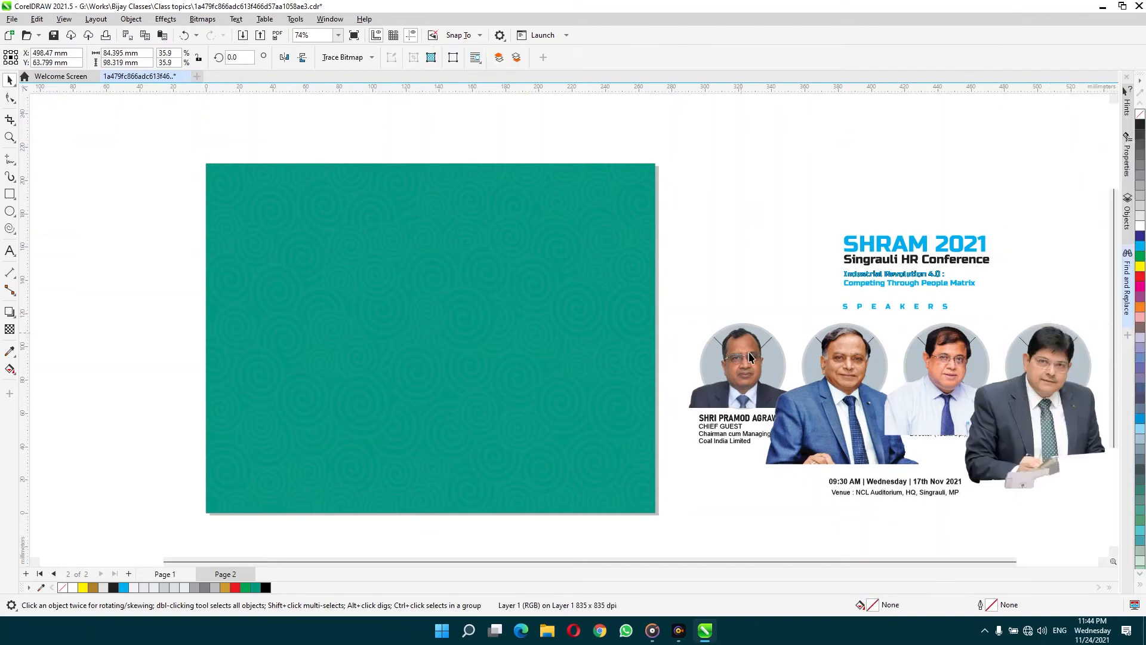
pyautogui.click(735, 384)
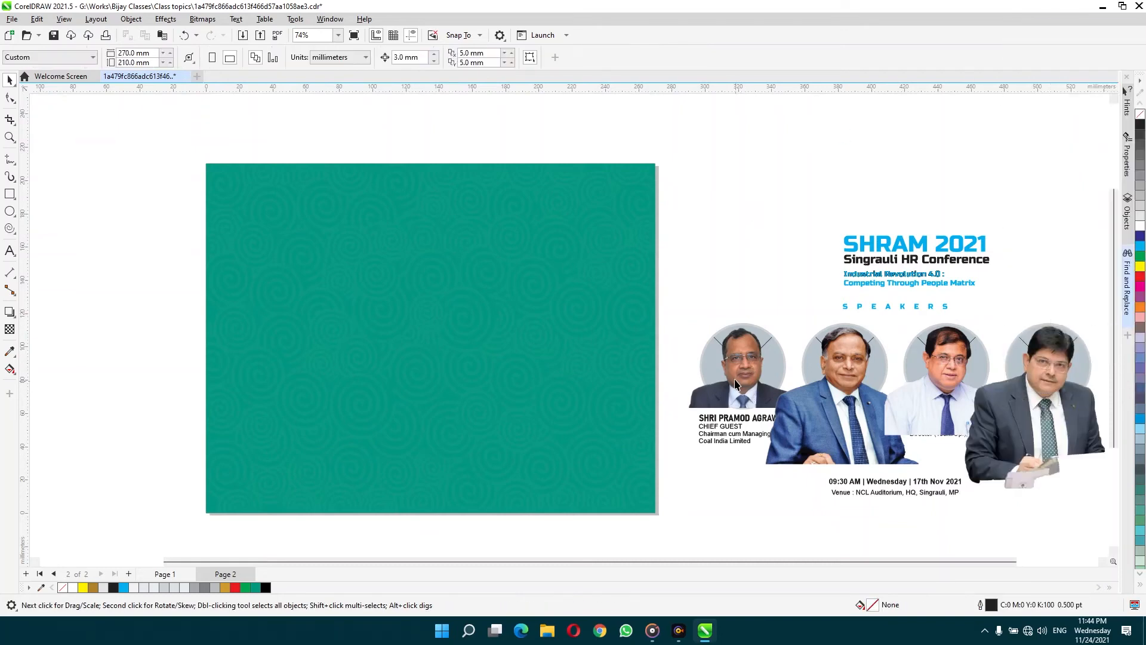
# Draw an upright rectangle about 59.6 × 93.3 mm on the teal background and repeat it rightwards to make a row of four
pyautogui.click(10, 194)
pyautogui.moveTo(236, 292); pyautogui.dragTo(335, 446)
pyautogui.press('space')
pyautogui.moveTo(302, 343); pyautogui.dragTo(429, 336)
pyautogui.rightClick(429, 336)
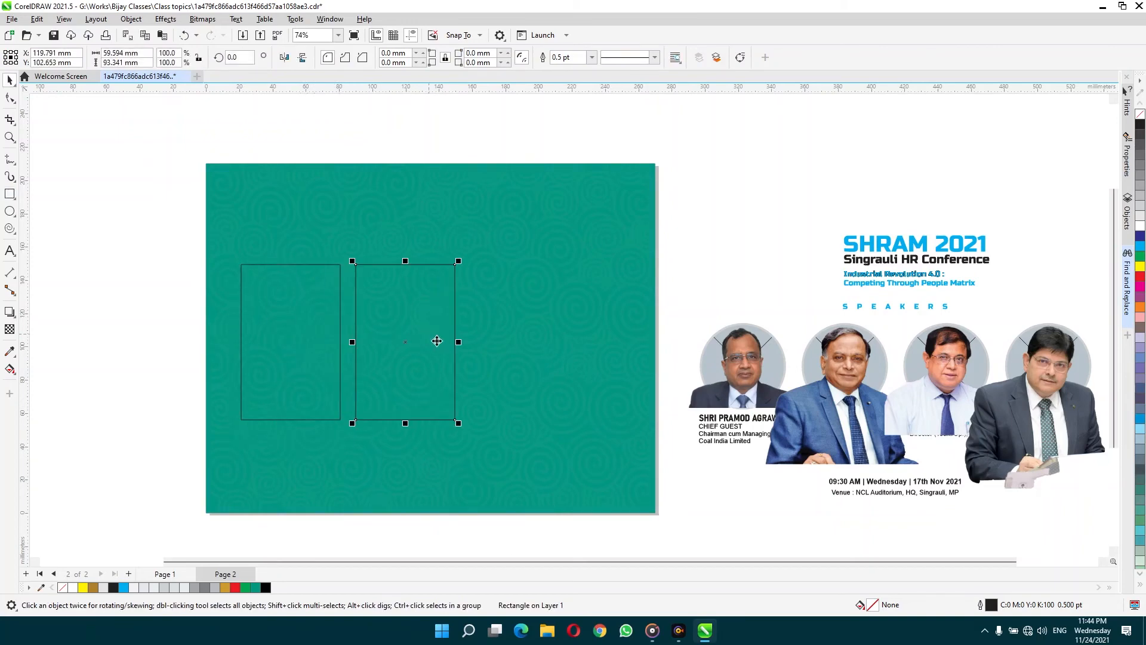
pyautogui.hotkey('ctrl', 'r')
pyautogui.hotkey('ctrl', 'r')
# Scale the four rectangles together to about 88.1% and position the row across the middle of the page
pyautogui.keyDown('shift'); pyautogui.click(521, 289); pyautogui.keyUp('shift')
pyautogui.keyDown('shift'); pyautogui.click(446, 303); pyautogui.keyUp('shift')
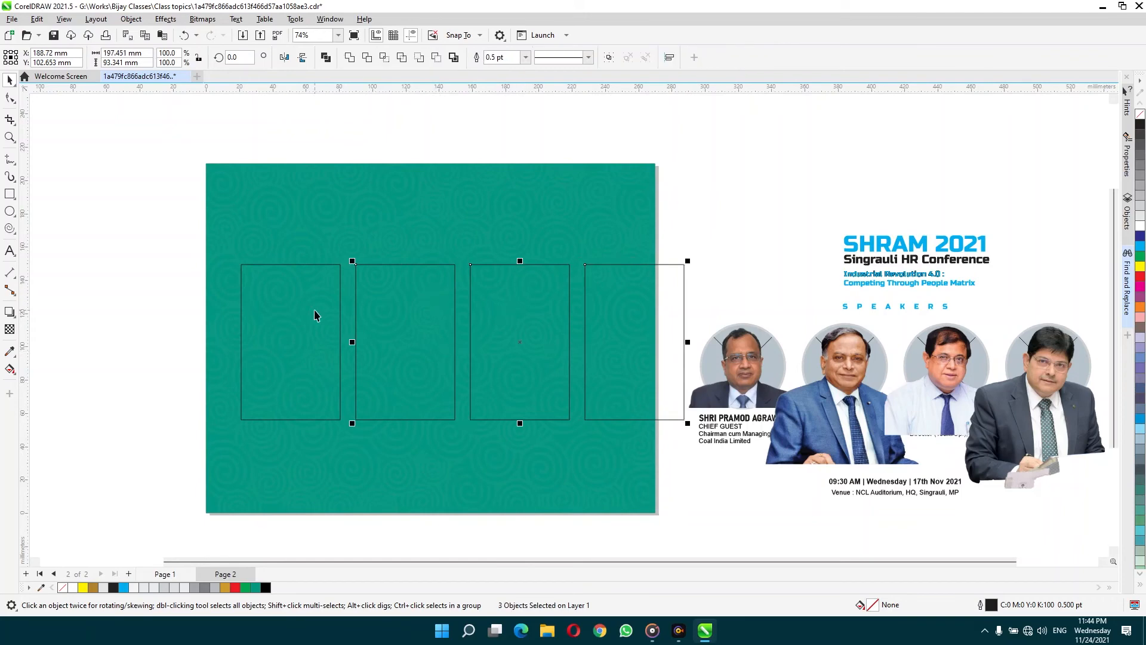
pyautogui.keyDown('shift'); pyautogui.click(317, 315); pyautogui.keyUp('shift')
pyautogui.moveTo(691, 260); pyautogui.dragTo(636, 278)
pyautogui.moveTo(589, 332); pyautogui.dragTo(584, 319)
pyautogui.click(771, 216)
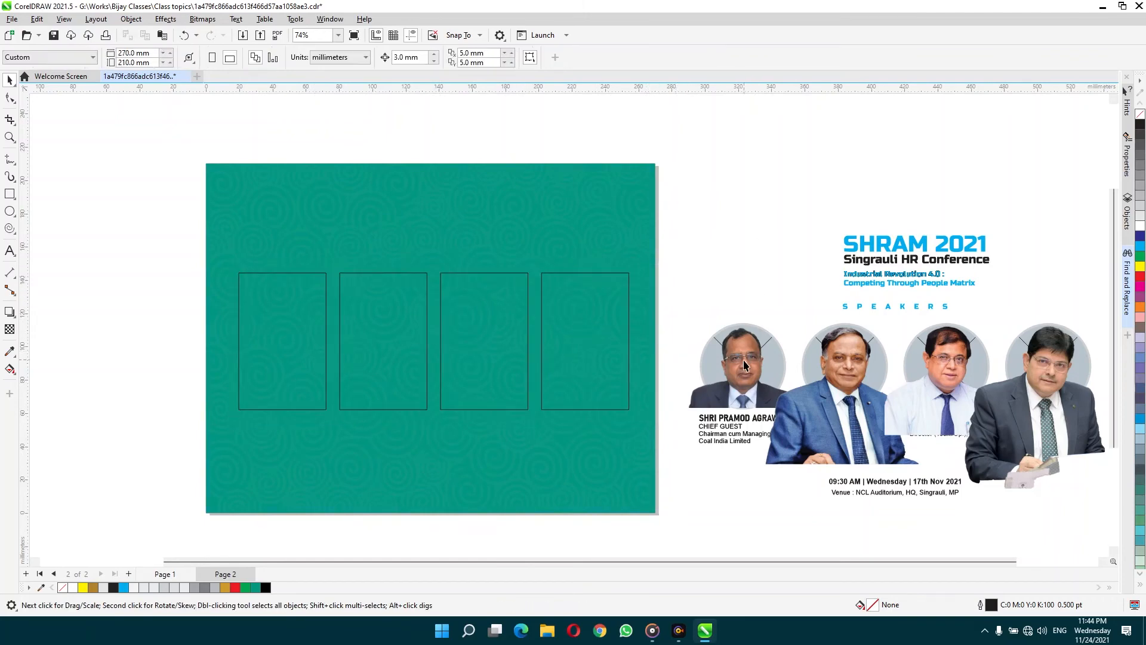
# Place the first speaker's photo over the leftmost rectangle and enlarge it to about 132.5 × 97.4 mm, with the head above the frame
pyautogui.moveTo(742, 363); pyautogui.dragTo(265, 322)
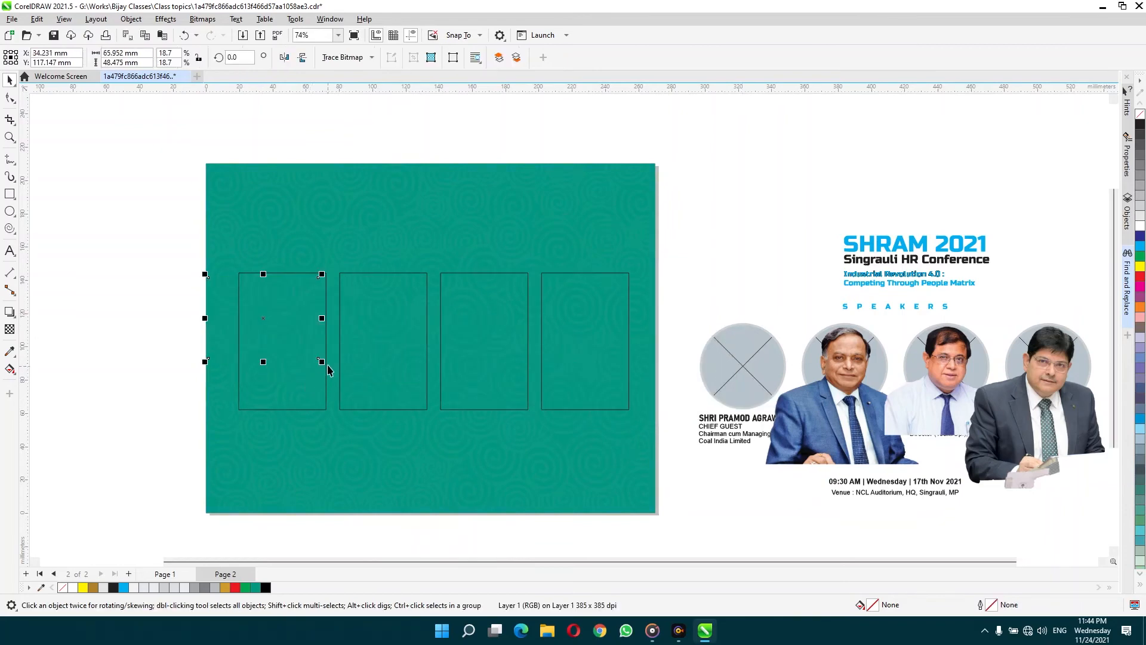
pyautogui.moveTo(321, 362); pyautogui.dragTo(424, 455)
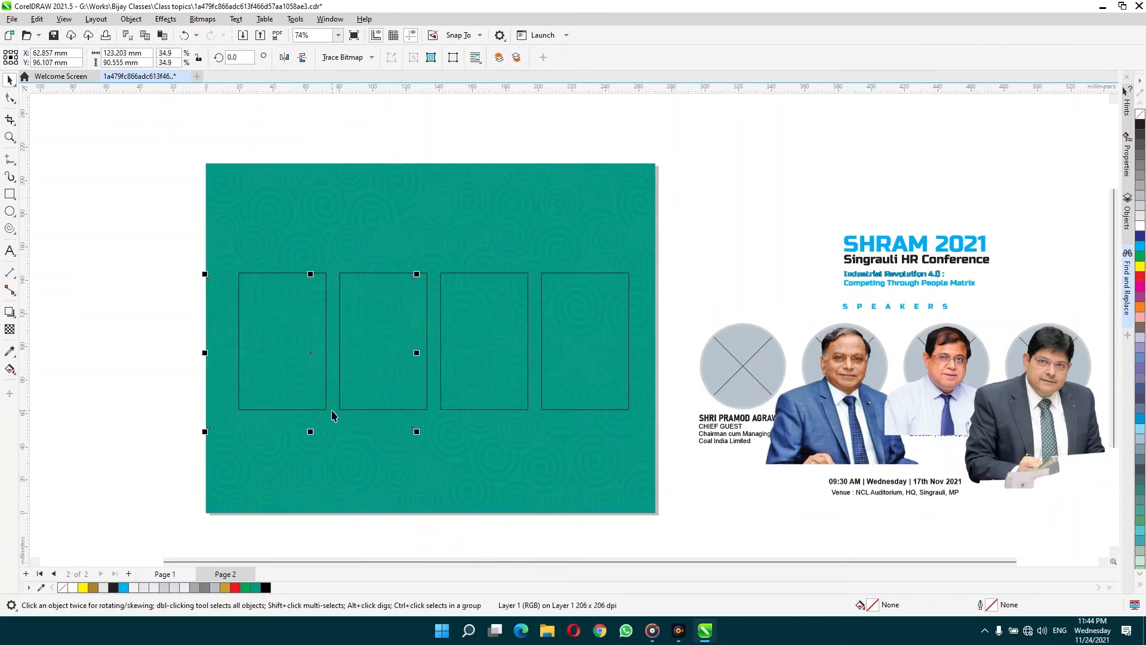
pyautogui.moveTo(319, 380); pyautogui.dragTo(295, 357)
pyautogui.moveTo(394, 412); pyautogui.dragTo(411, 428)
pyautogui.moveTo(284, 375)
pyautogui.mouseDown()
pyautogui.moveTo(272, 379)
pyautogui.moveTo(274, 365)
pyautogui.moveTo(282, 373)
pyautogui.mouseUp()
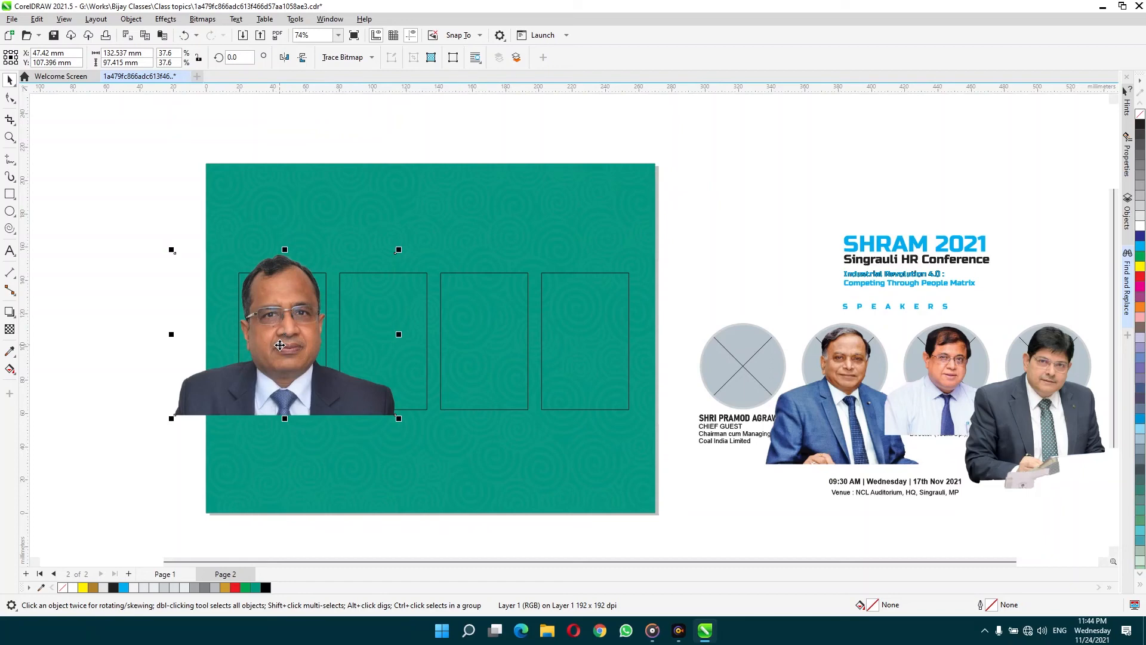
# PowerClip the first speaker's photo inside the leftmost rectangle
pyautogui.moveTo(195, 236); pyautogui.dragTo(349, 421)
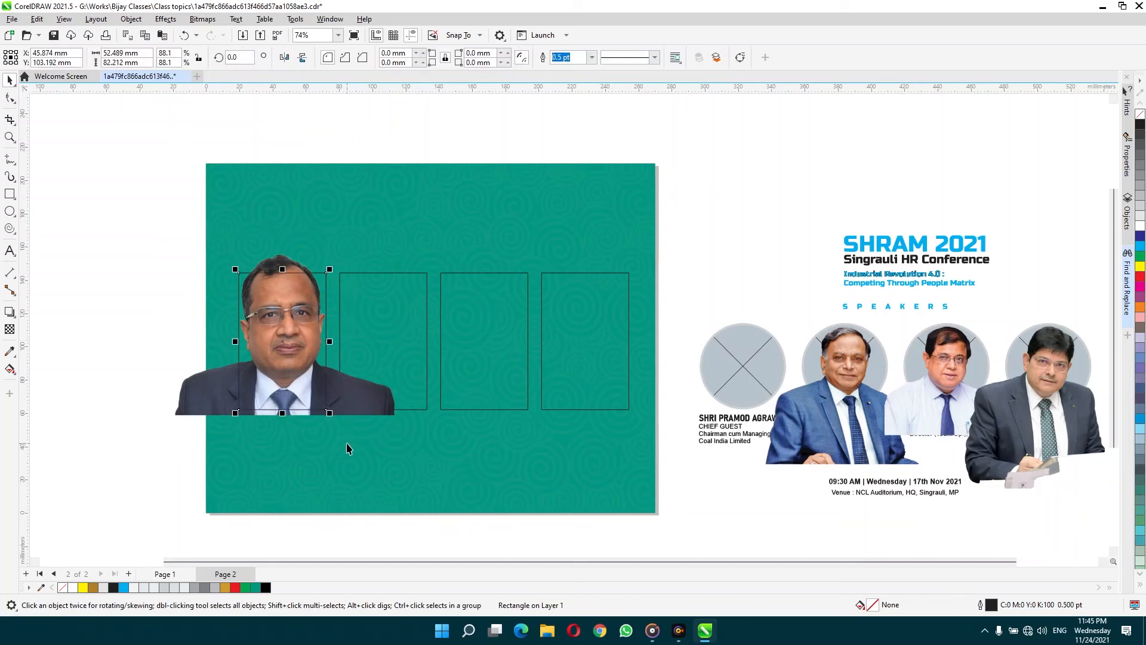
pyautogui.click(200, 403)
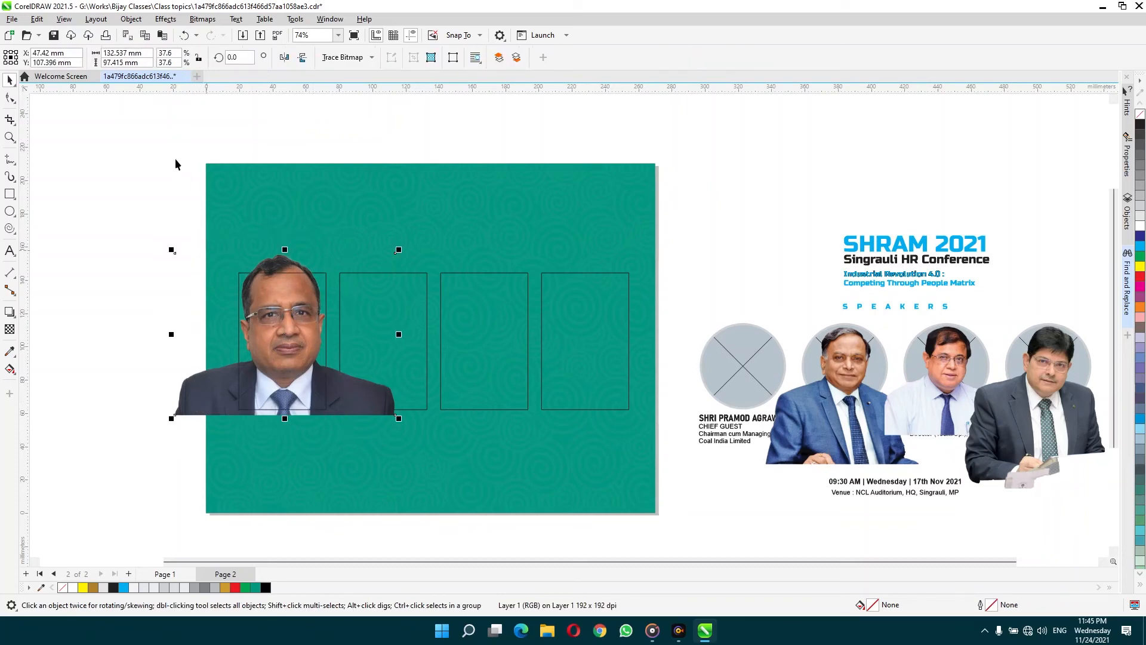
pyautogui.click(132, 20)
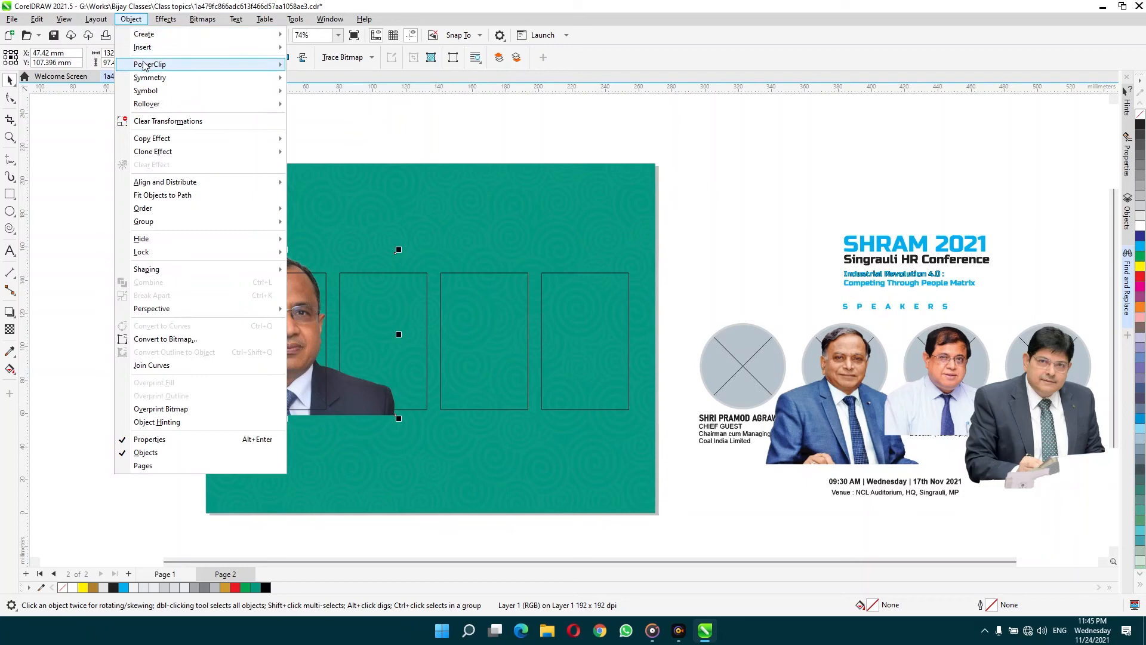
pyautogui.moveTo(176, 65)
pyautogui.click(319, 66)
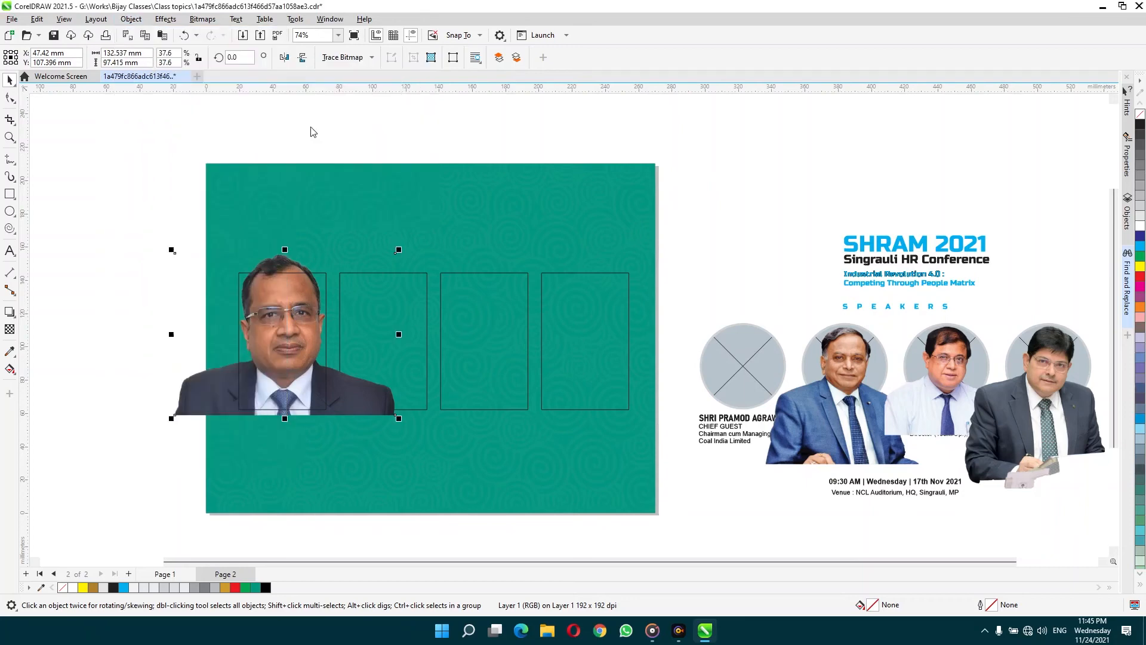
pyautogui.click(285, 296)
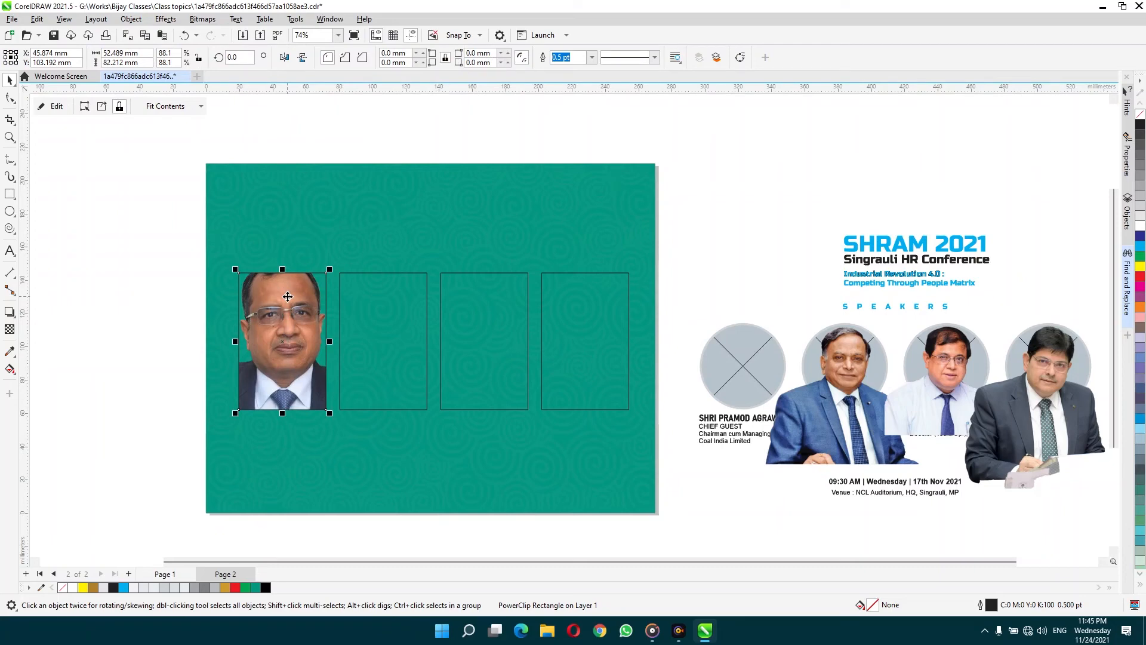
# Copy the full photo from the leftmost frame's PowerClip contents, finish editing, and paste it over the clipped photo in the same place
pyautogui.keyDown('ctrl'); pyautogui.click(287, 297); pyautogui.keyUp('ctrl')
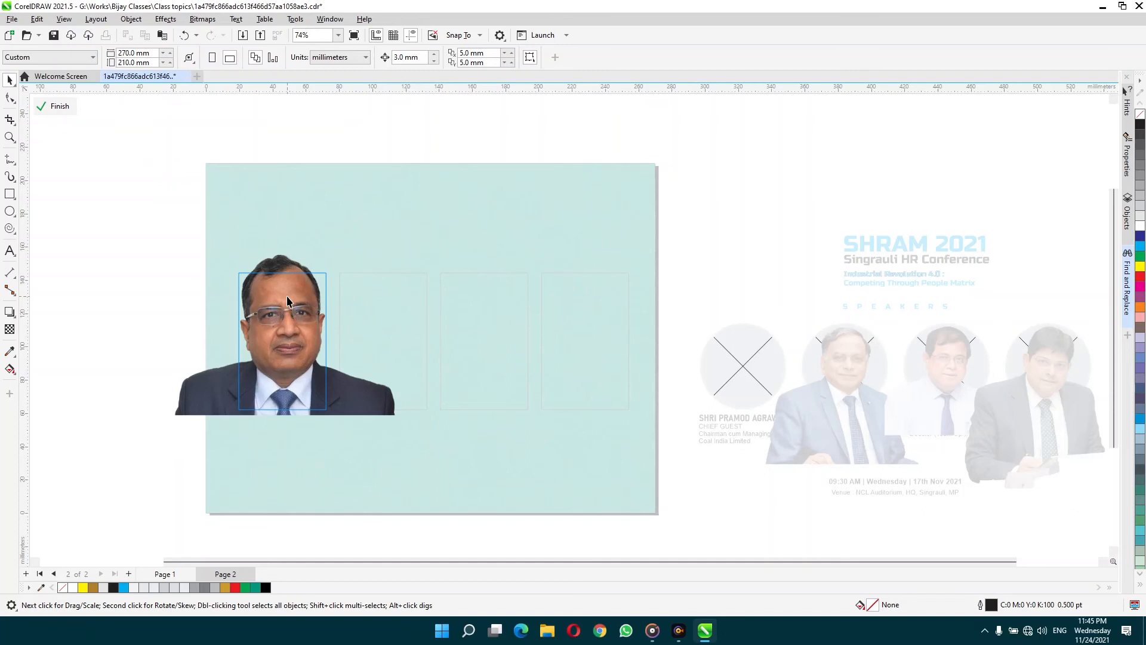
pyautogui.click(287, 299)
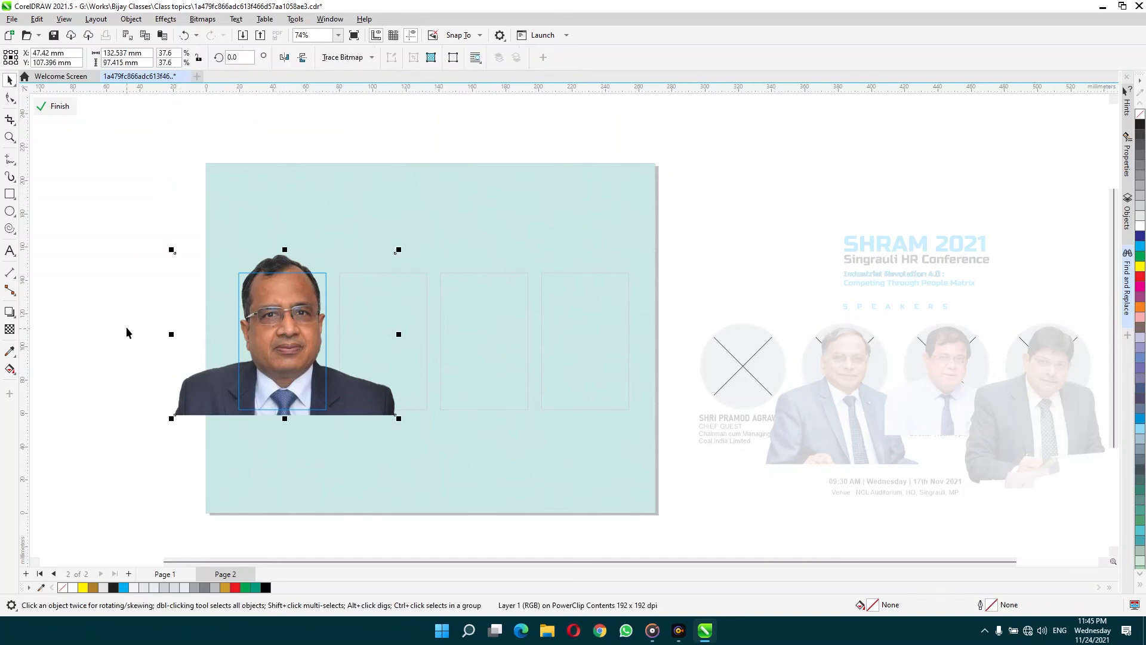
pyautogui.keyDown('ctrl'); pyautogui.click(123, 351); pyautogui.keyUp('ctrl')
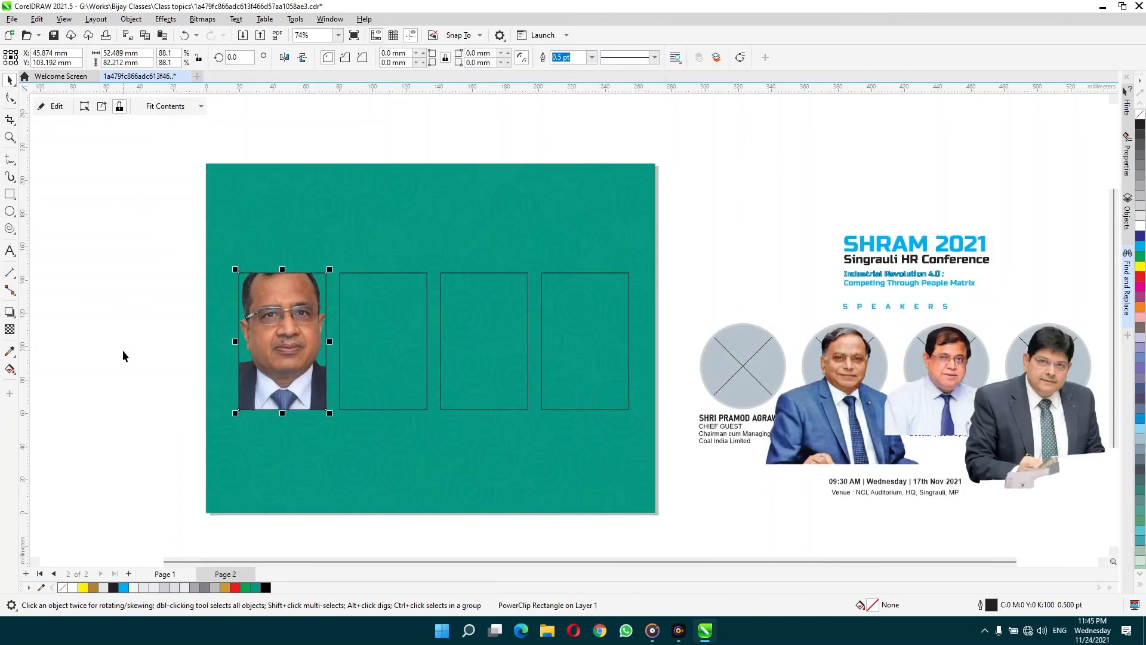
pyautogui.hotkey('ctrl', 'z')
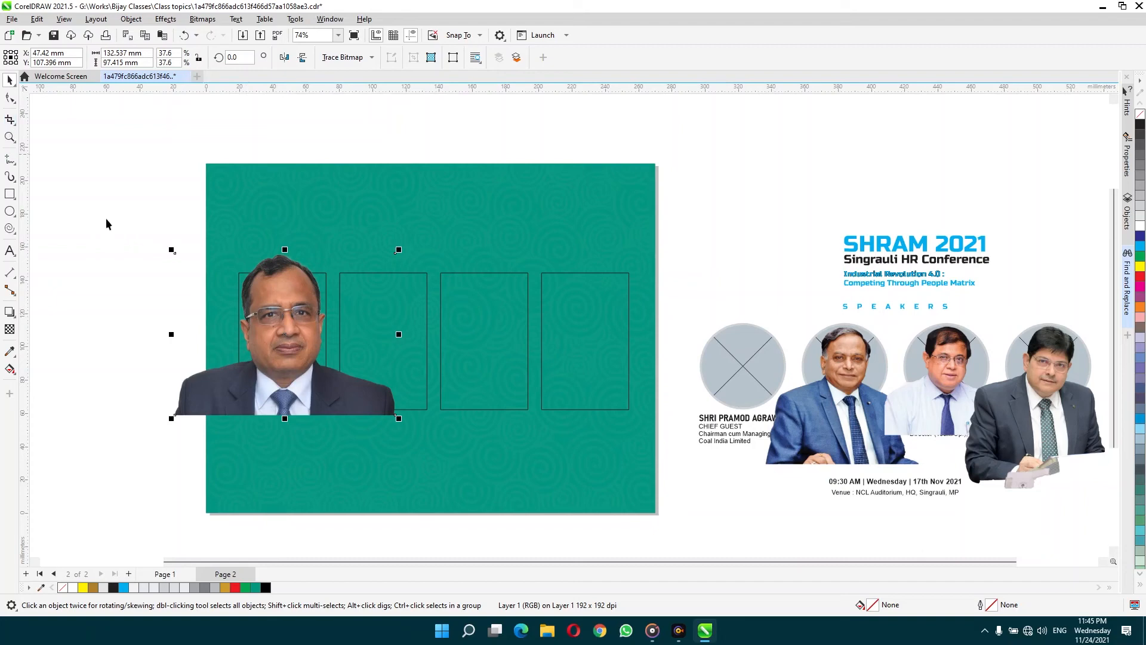
# Crop the unclipped photo copy to the upper part of the head, about 58.9 × 47 mm
pyautogui.click(10, 120)
pyautogui.moveTo(234, 253); pyautogui.dragTo(332, 331)
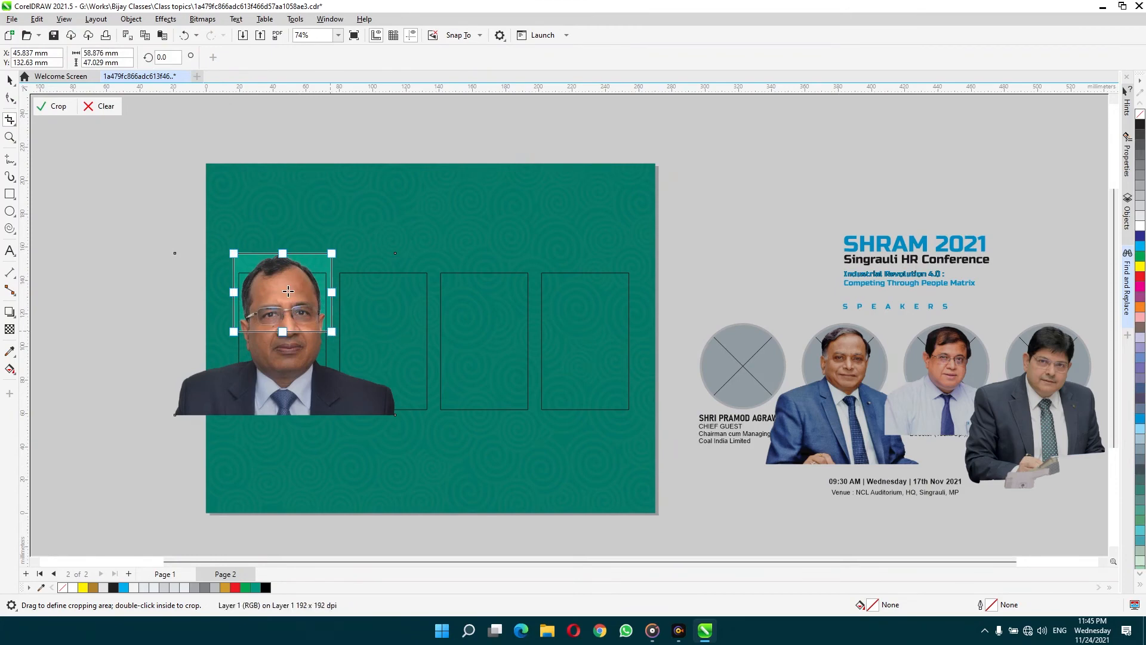
pyautogui.doubleClick(288, 290)
pyautogui.press('space')
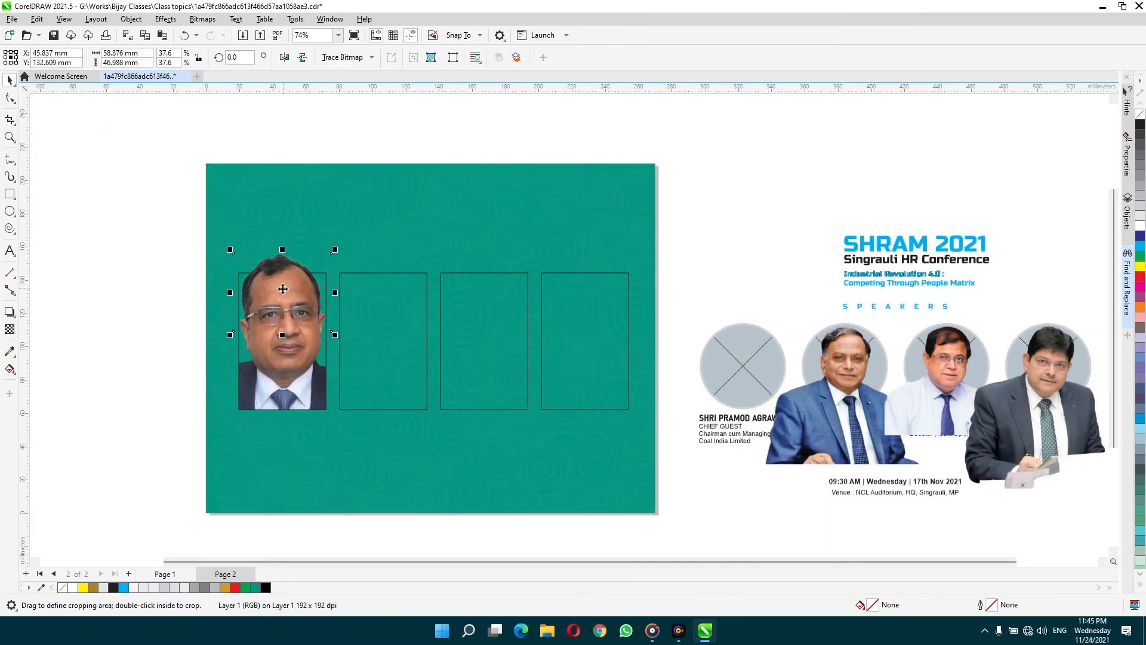
# Fill all four rectangular frames with white and remove their outlines
pyautogui.moveTo(288, 286); pyautogui.dragTo(291, 205)
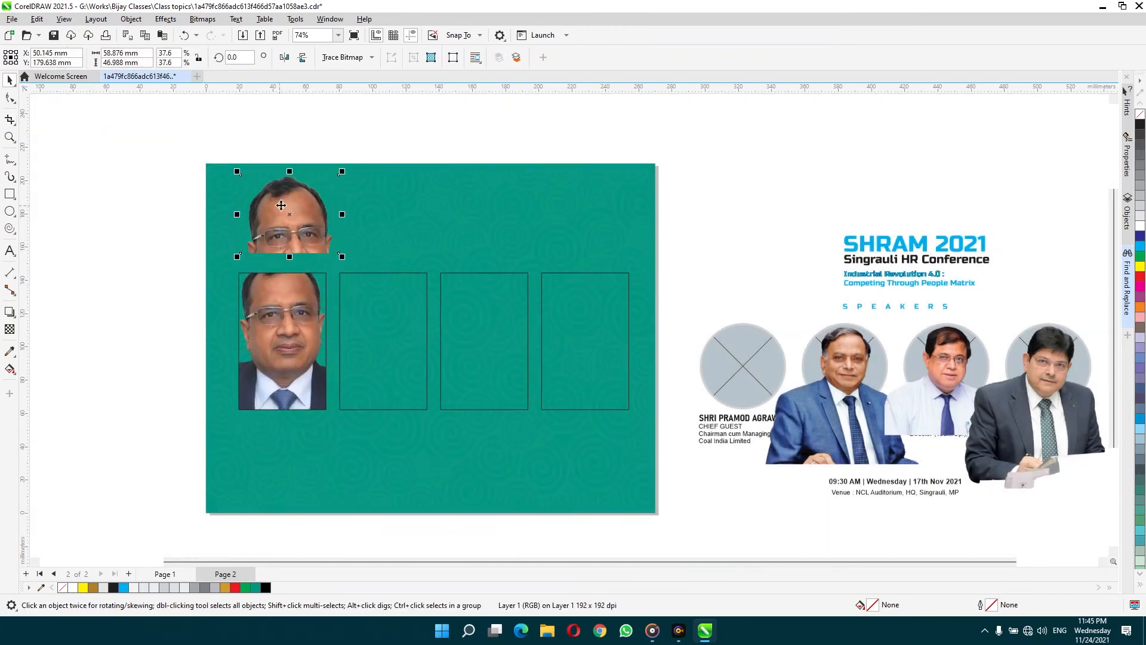
pyautogui.hotkey('ctrl', 'z')
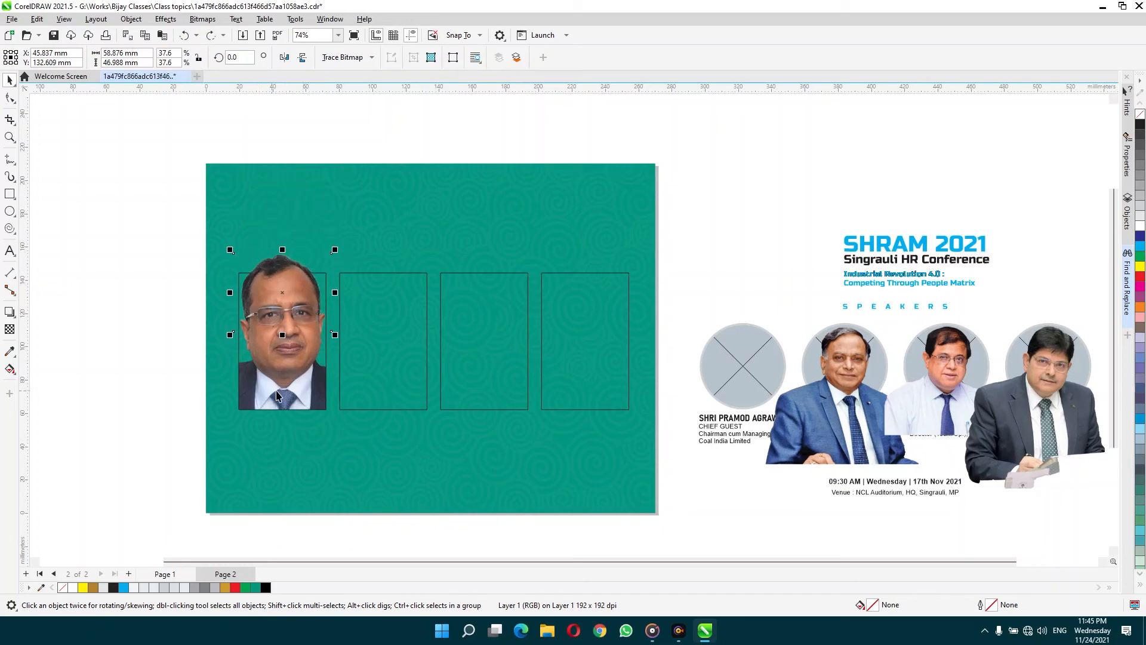
pyautogui.click(284, 400)
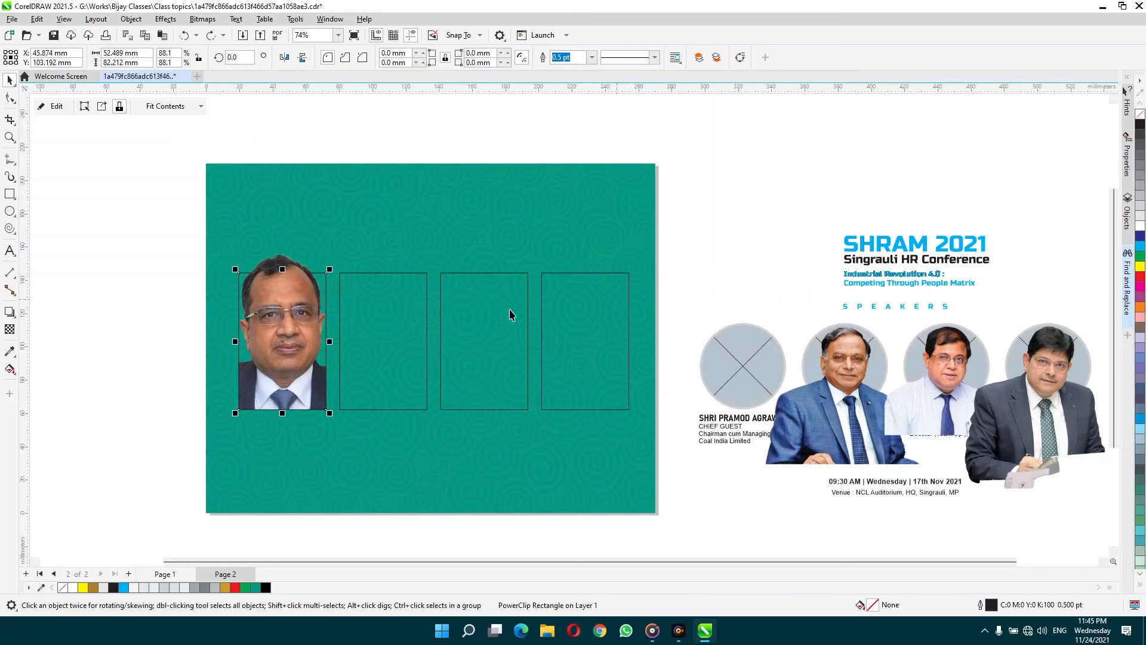
pyautogui.keyDown('shift'); pyautogui.click(398, 365); pyautogui.keyUp('shift')
pyautogui.keyDown('shift'); pyautogui.click(486, 369); pyautogui.keyUp('shift')
pyautogui.keyDown('shift'); pyautogui.click(581, 371); pyautogui.keyUp('shift')
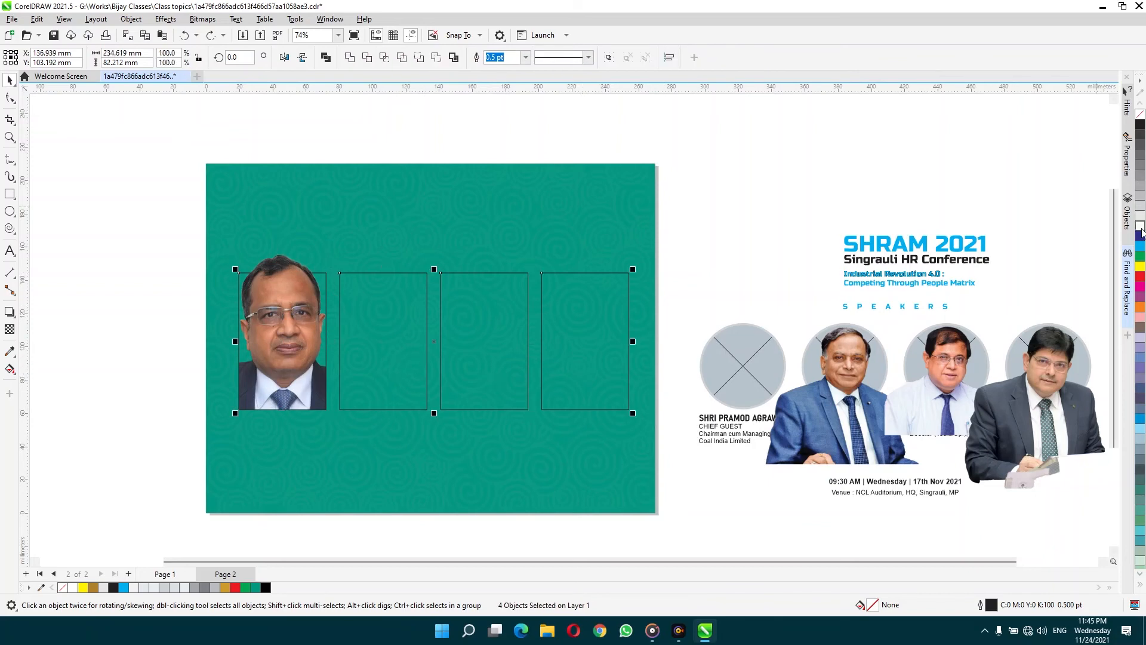
pyautogui.click(1139, 228)
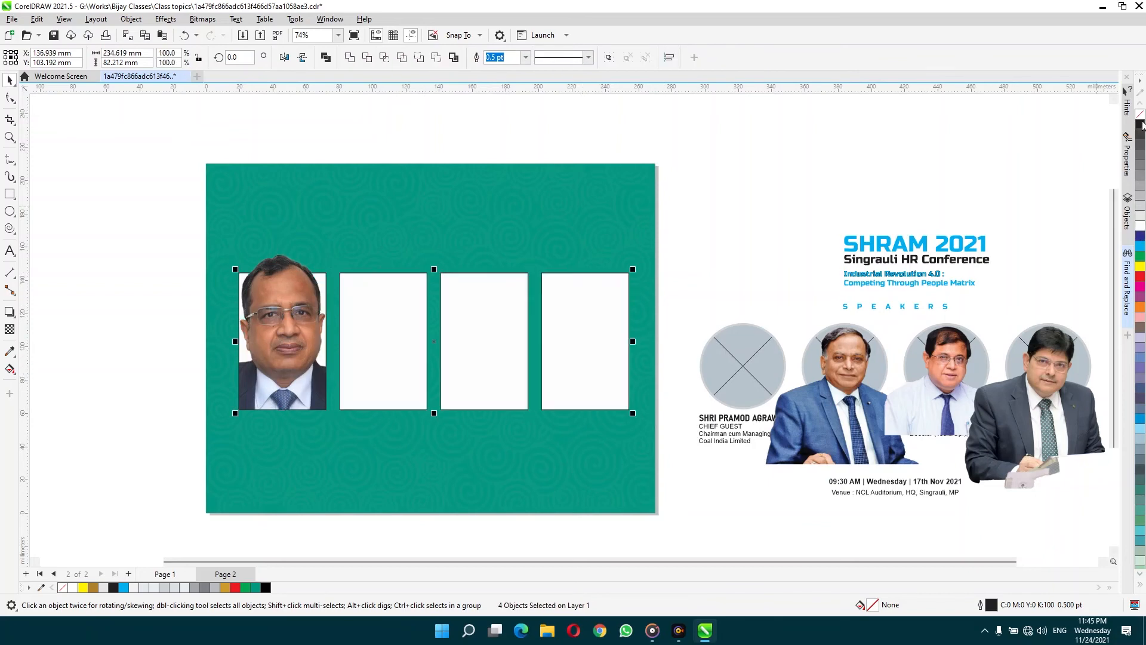
pyautogui.click(459, 112)
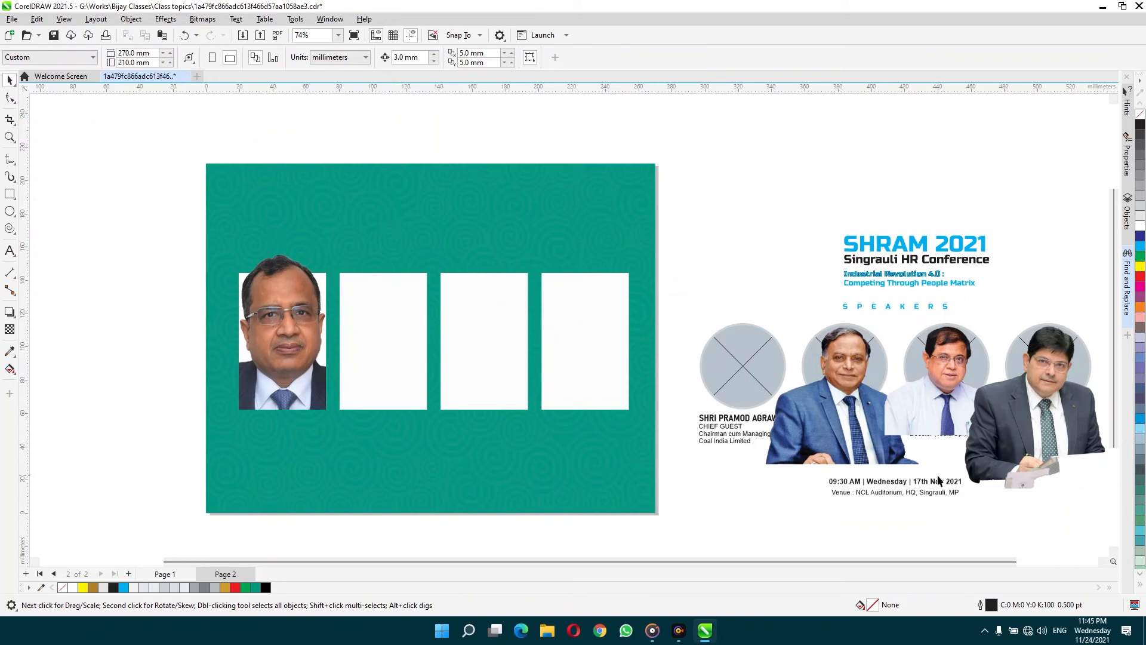
# Place the second speaker's photo over the second frame and enlarge it to about 185.7 × 166.2 mm, with the head rising above the frame
pyautogui.moveTo(829, 430); pyautogui.dragTo(371, 425)
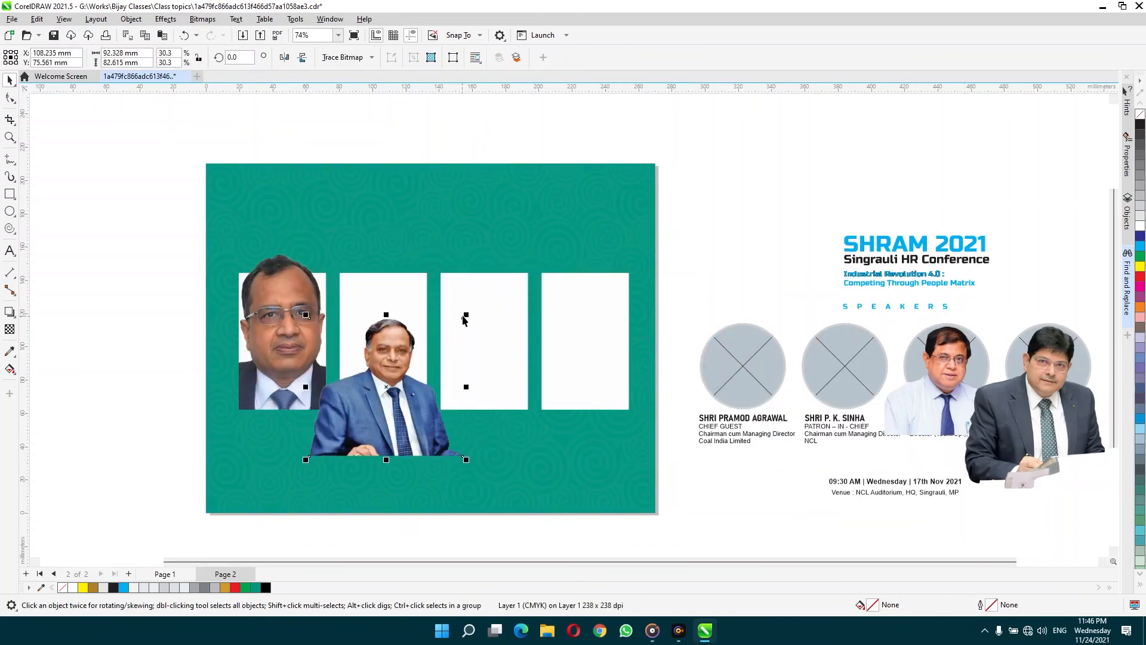
pyautogui.moveTo(464, 318); pyautogui.dragTo(437, 318)
pyautogui.moveTo(542, 249); pyautogui.dragTo(536, 259)
pyautogui.moveTo(395, 323); pyautogui.dragTo(399, 321)
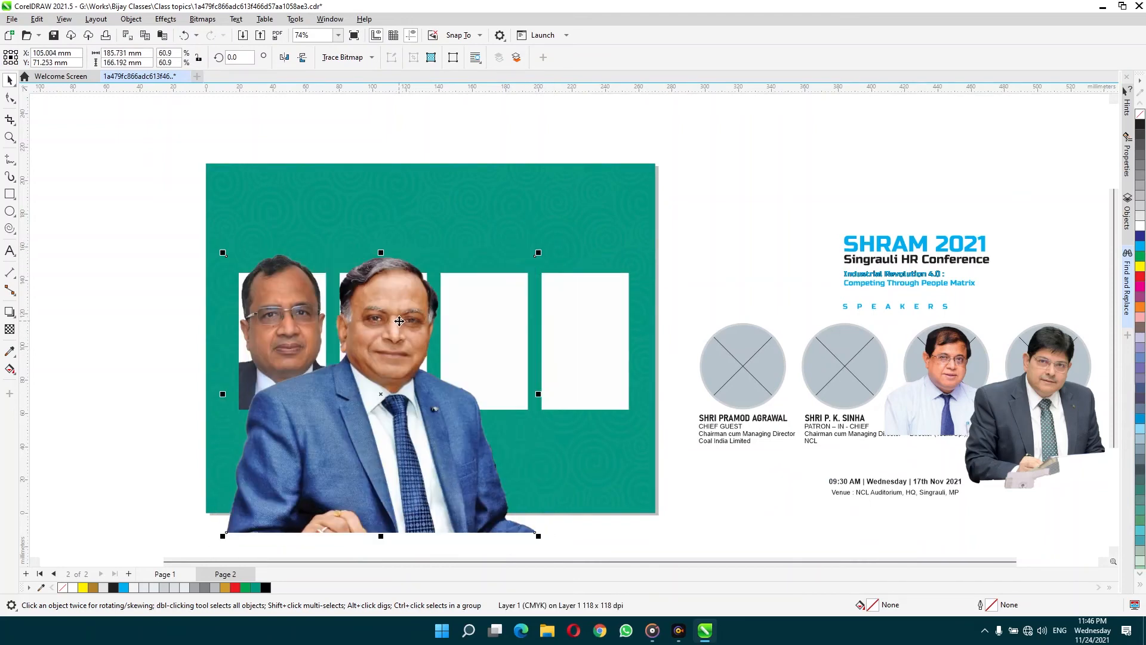
# Send the second speaker's photo to the back and PowerClip it inside the second frame
pyautogui.hotkey('shift', 'pagedown')
pyautogui.click(132, 19)
pyautogui.moveTo(210, 65)
pyautogui.click(334, 64)
pyautogui.click(366, 301)
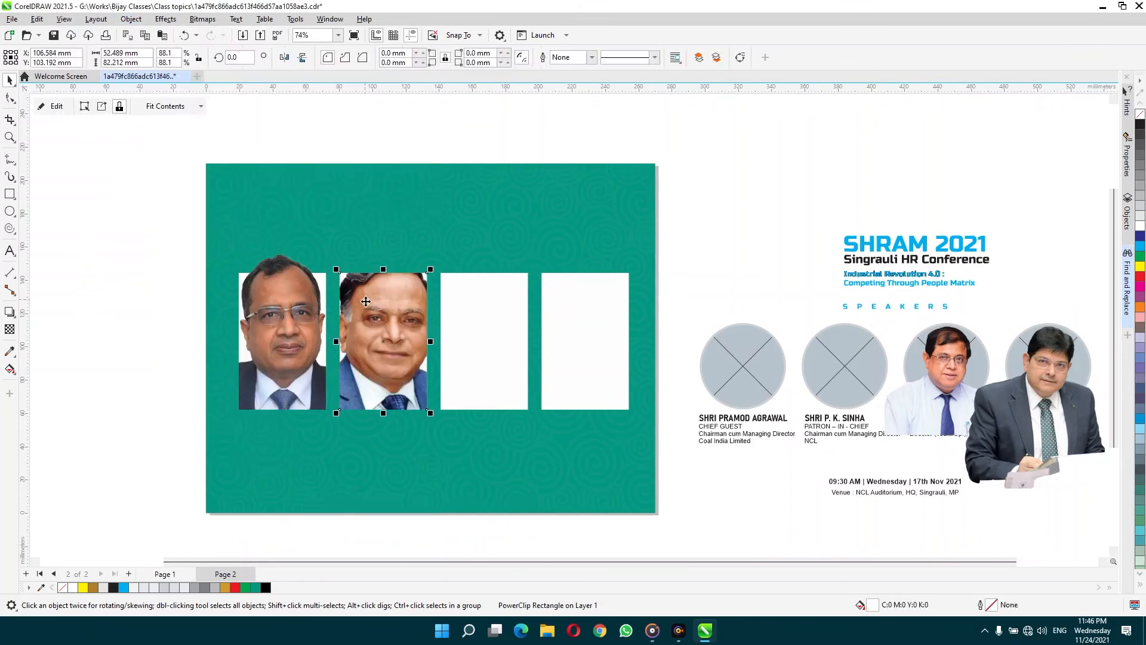
# Paste an unclipped copy of the second speaker's photo in place over its frame and crop it to the head
pyautogui.keyDown('ctrl'); pyautogui.click(365, 302); pyautogui.keyUp('ctrl')
pyautogui.hotkey('ctrl', 'c')
pyautogui.keyDown('ctrl'); pyautogui.click(406, 145); pyautogui.keyUp('ctrl')
pyautogui.hotkey('ctrl', 'v')
pyautogui.click(9, 120)
pyautogui.moveTo(331, 254); pyautogui.dragTo(439, 356)
pyautogui.press('Return')
pyautogui.press('space')
# Place the third speaker's photo over the third frame and enlarge it to about 141 × 134 mm, with the head rising above the frame
pyautogui.moveTo(942, 382); pyautogui.dragTo(457, 397)
pyautogui.moveTo(518, 337); pyautogui.dragTo(580, 273)
pyautogui.moveTo(476, 365); pyautogui.dragTo(493, 348)
pyautogui.press('Up')
pyautogui.press('Up')
pyautogui.moveTo(596, 490); pyautogui.dragTo(584, 477)
pyautogui.moveTo(519, 412); pyautogui.dragTo(525, 413)
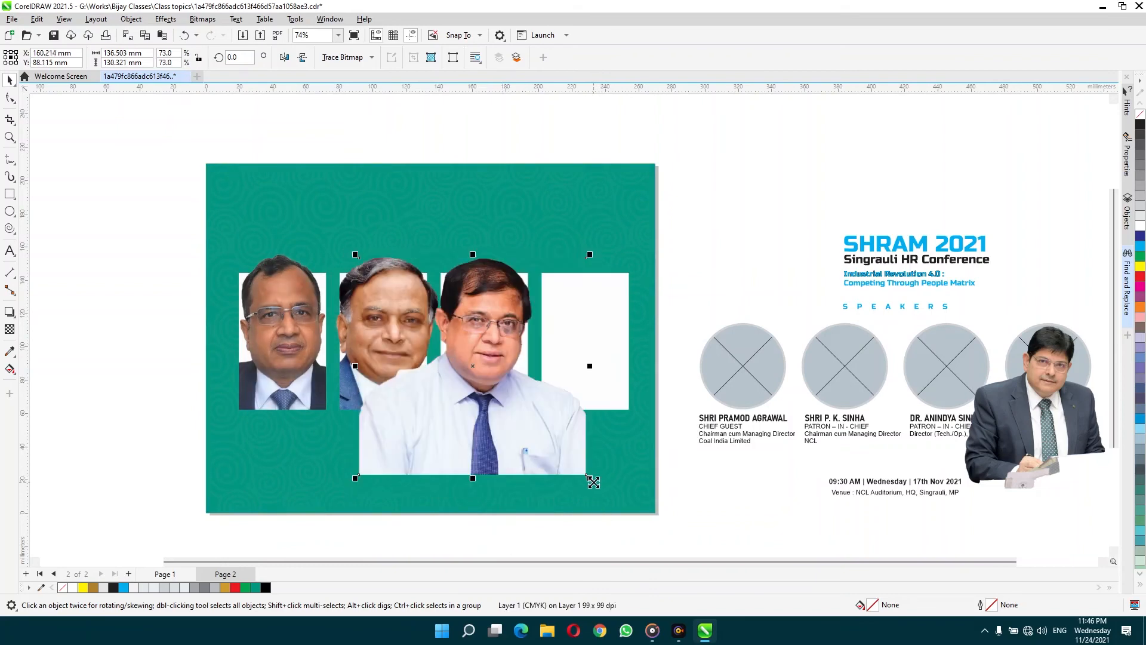
pyautogui.moveTo(593, 483); pyautogui.dragTo(600, 490)
pyautogui.moveTo(513, 392); pyautogui.dragTo(513, 392)
# Send the third speaker's photo to the back and PowerClip it inside the third frame
pyautogui.hotkey('shift', 'pagedown')
pyautogui.click(130, 20)
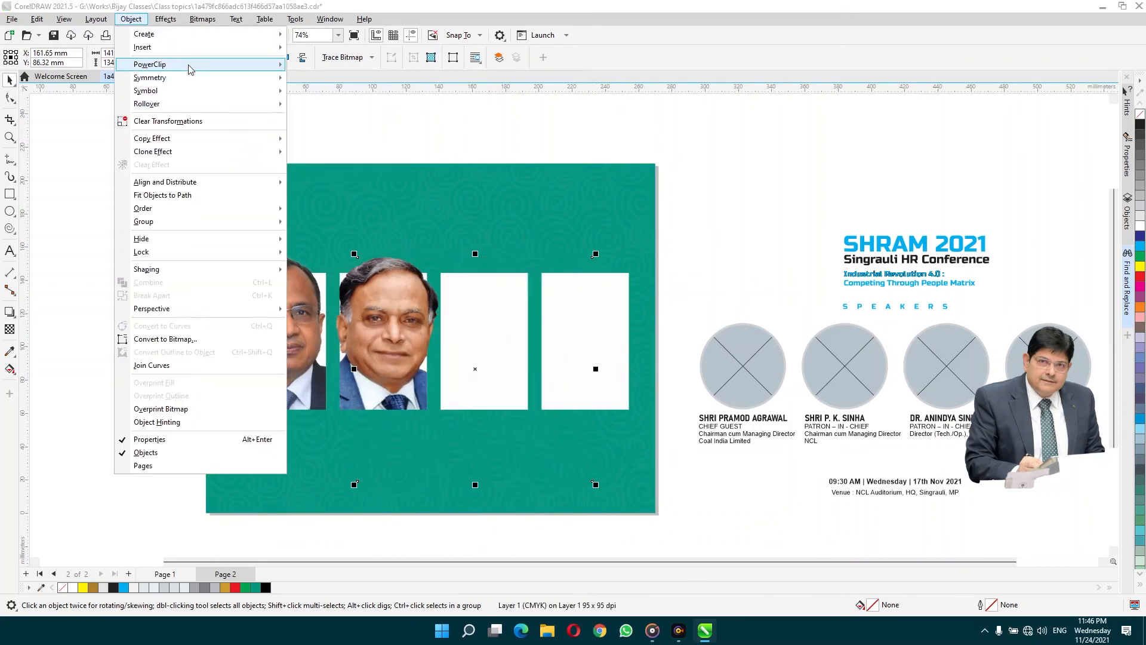
pyautogui.moveTo(191, 65)
pyautogui.click(334, 64)
pyautogui.click(484, 316)
# Paste an unclipped copy of the third speaker's photo in place over its frame and crop it to the head
pyautogui.keyDown('ctrl'); pyautogui.click(486, 307); pyautogui.keyUp('ctrl')
pyautogui.keyDown('ctrl'); pyautogui.click(476, 150); pyautogui.keyUp('ctrl')
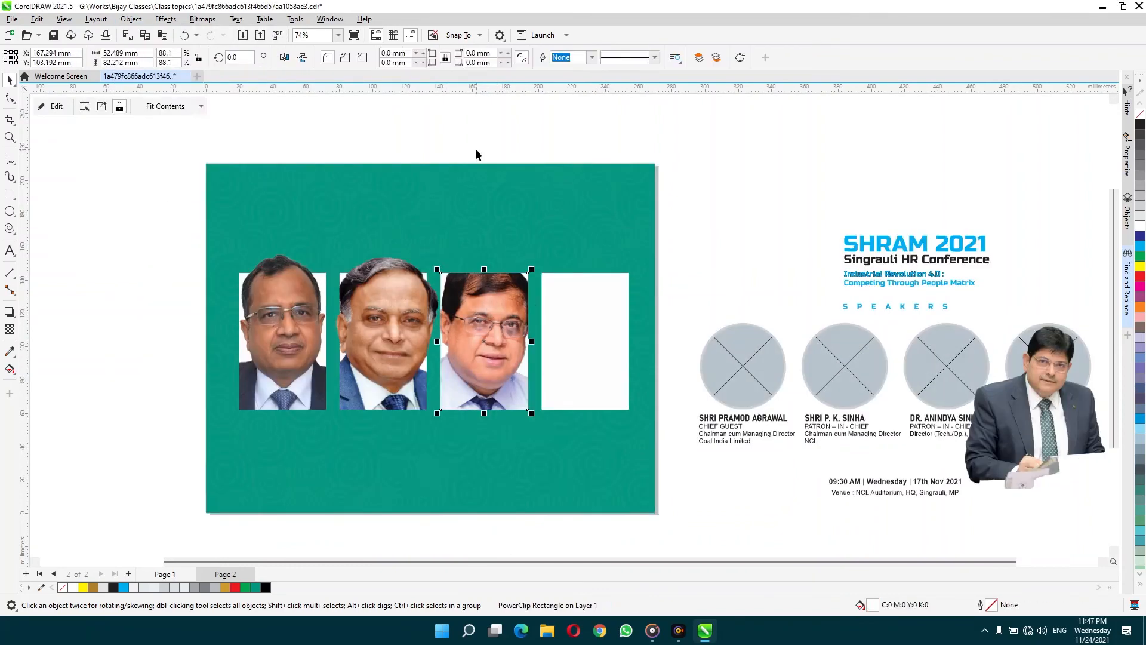
pyautogui.hotkey('ctrl', 'v')
pyautogui.click(10, 119)
pyautogui.moveTo(429, 253); pyautogui.dragTo(542, 343)
pyautogui.press('Return')
pyautogui.press('space')
# Bring the fourth speaker's photo to the front over the fourth frame and enlarge it to about 161 × 187.6 mm, head above the frame
pyautogui.moveTo(1027, 393); pyautogui.dragTo(582, 394)
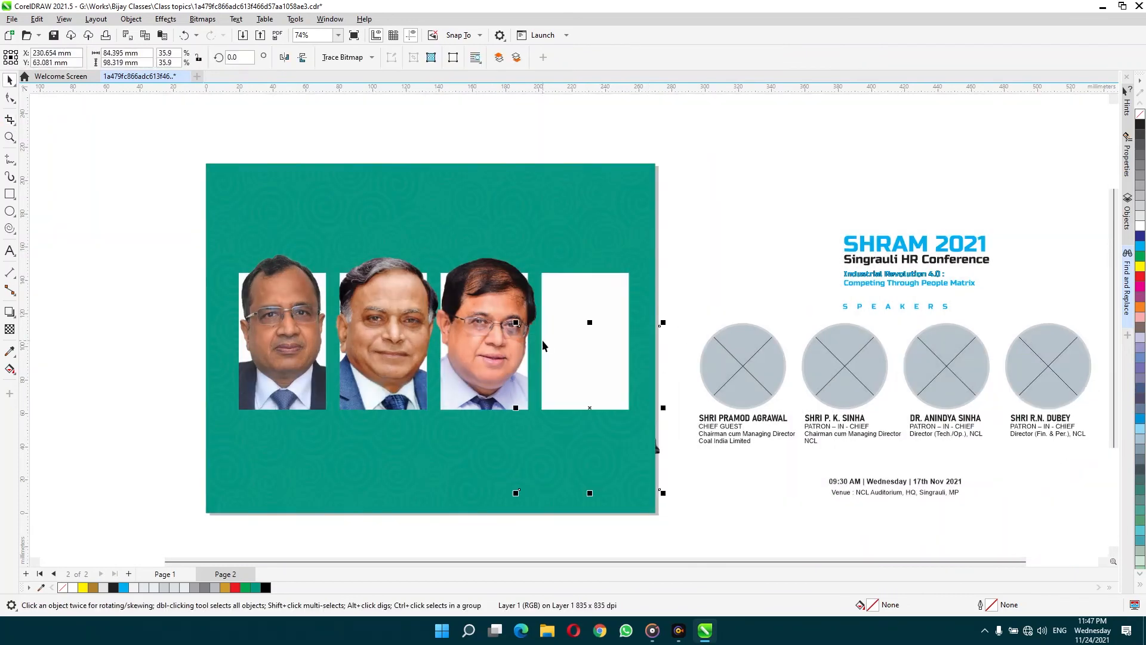
pyautogui.hotkey('shift', 'pageup')
pyautogui.moveTo(663, 322); pyautogui.dragTo(734, 240)
pyautogui.moveTo(603, 323)
pyautogui.mouseDown()
pyautogui.moveTo(586, 343)
pyautogui.moveTo(602, 345)
pyautogui.moveTo(582, 318)
pyautogui.mouseUp()
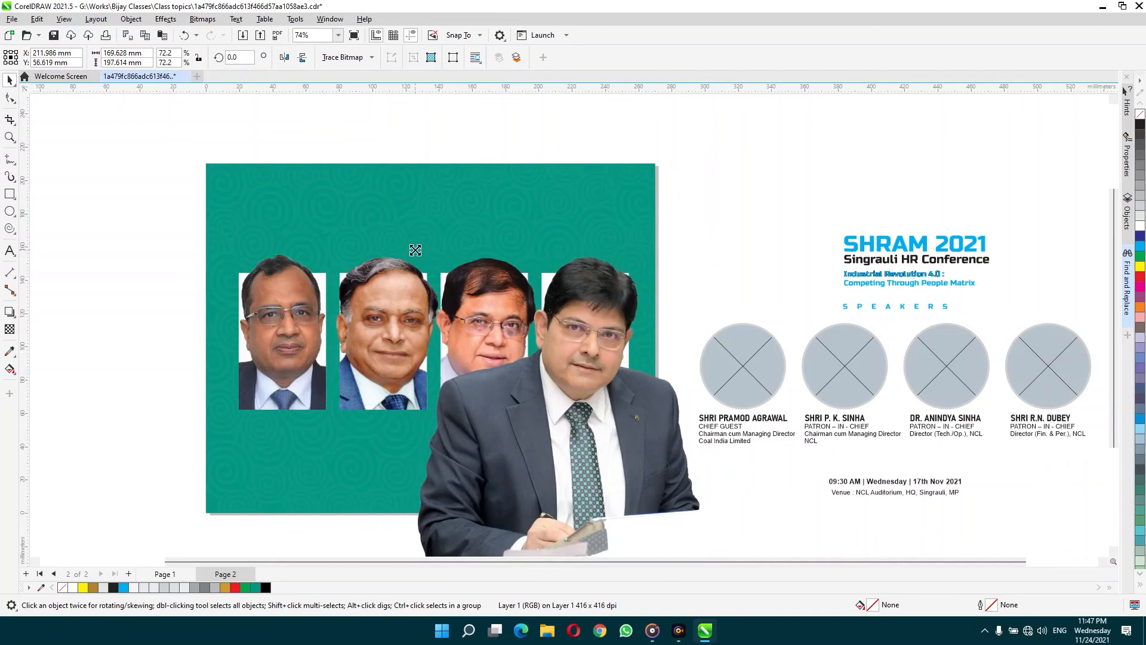
pyautogui.moveTo(415, 251); pyautogui.dragTo(426, 255)
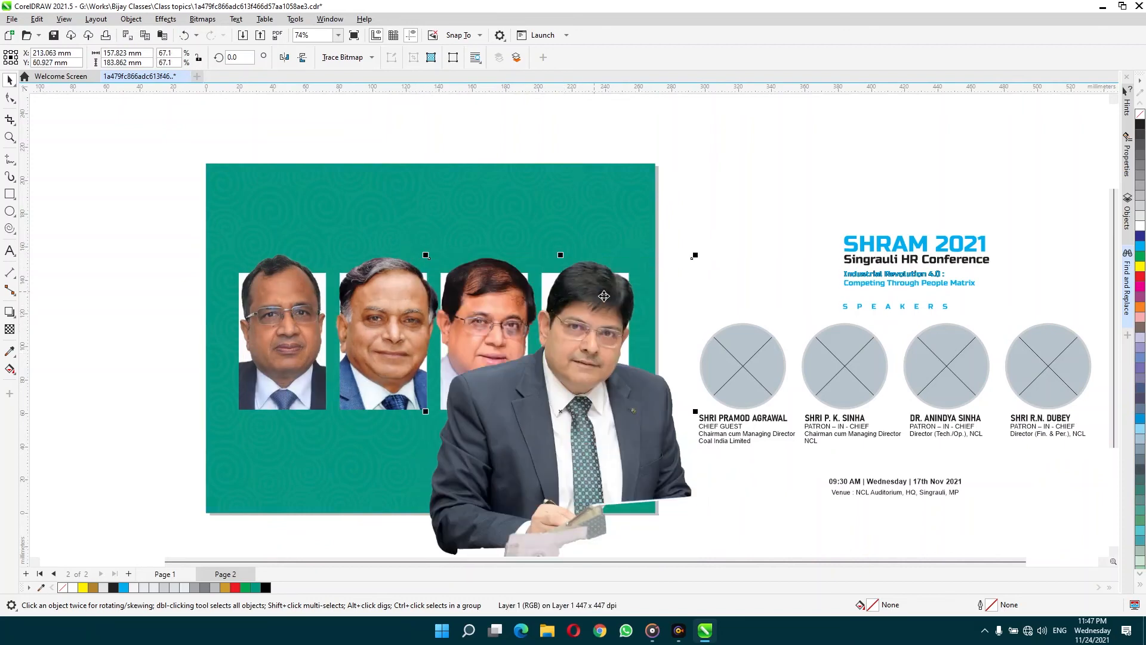
pyautogui.moveTo(694, 256); pyautogui.dragTo(699, 251)
pyautogui.moveTo(582, 304); pyautogui.dragTo(585, 307)
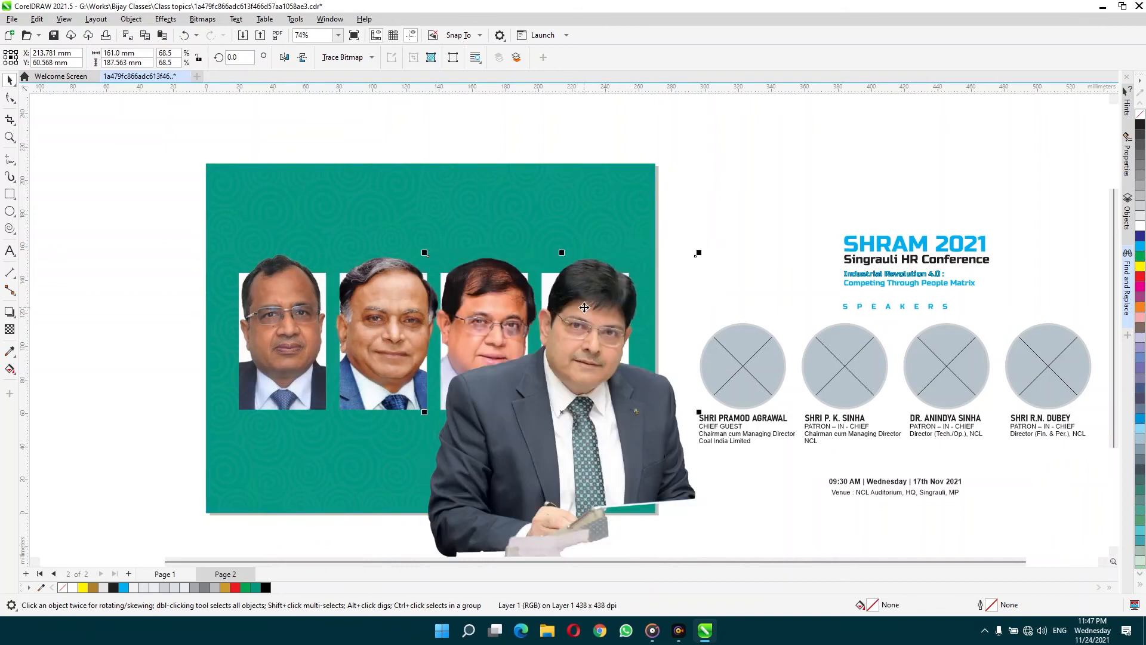
# Send the fourth speaker's photo to the back and PowerClip it inside the rightmost frame
pyautogui.hotkey('shift', 'pagedown')
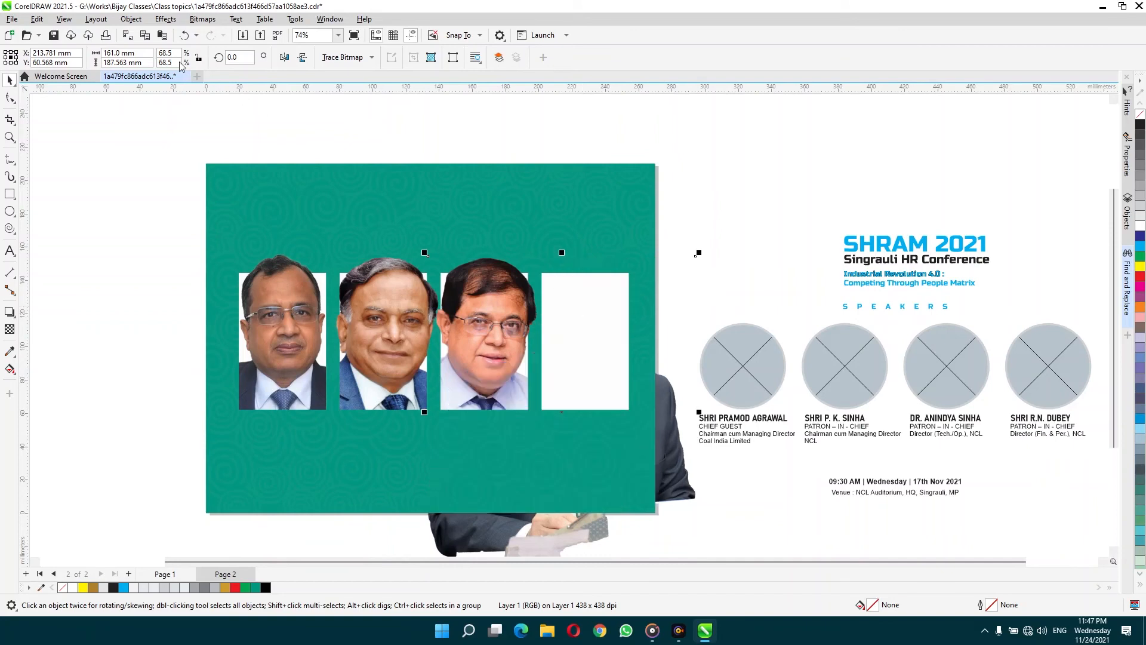
pyautogui.click(131, 19)
pyautogui.moveTo(183, 66)
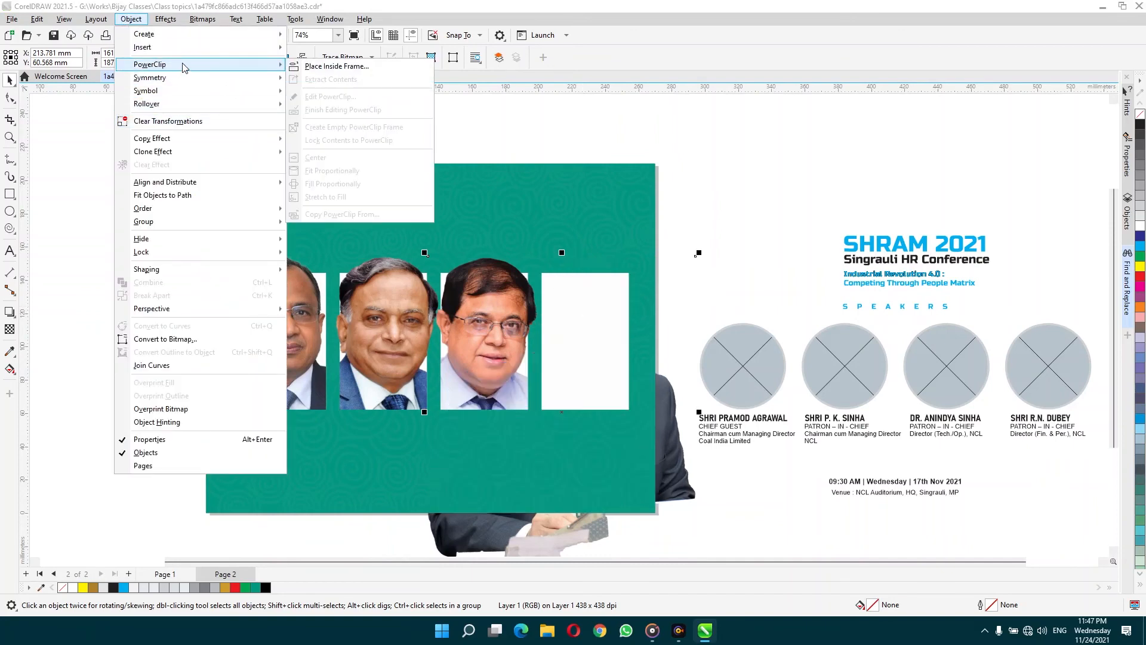
pyautogui.click(306, 66)
pyautogui.click(600, 326)
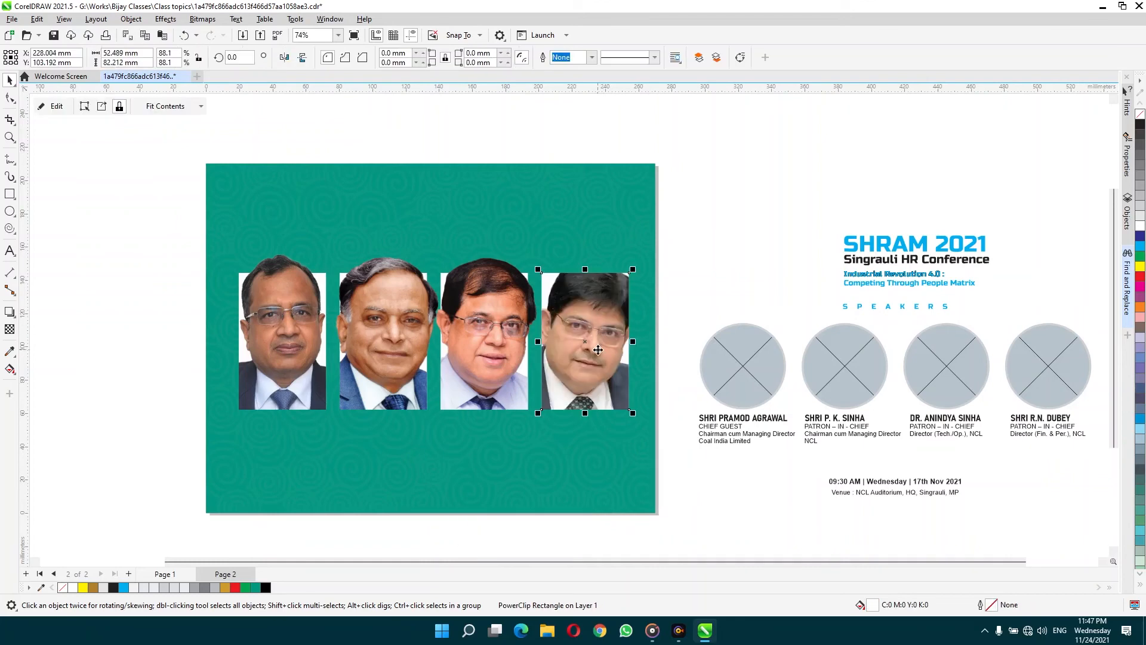
# Paste an unclipped copy of the fourth speaker's photo over its frame and crop it to the head, about 72.2 × 56.4 mm
pyautogui.doubleClick(598, 349)
pyautogui.click(597, 349)
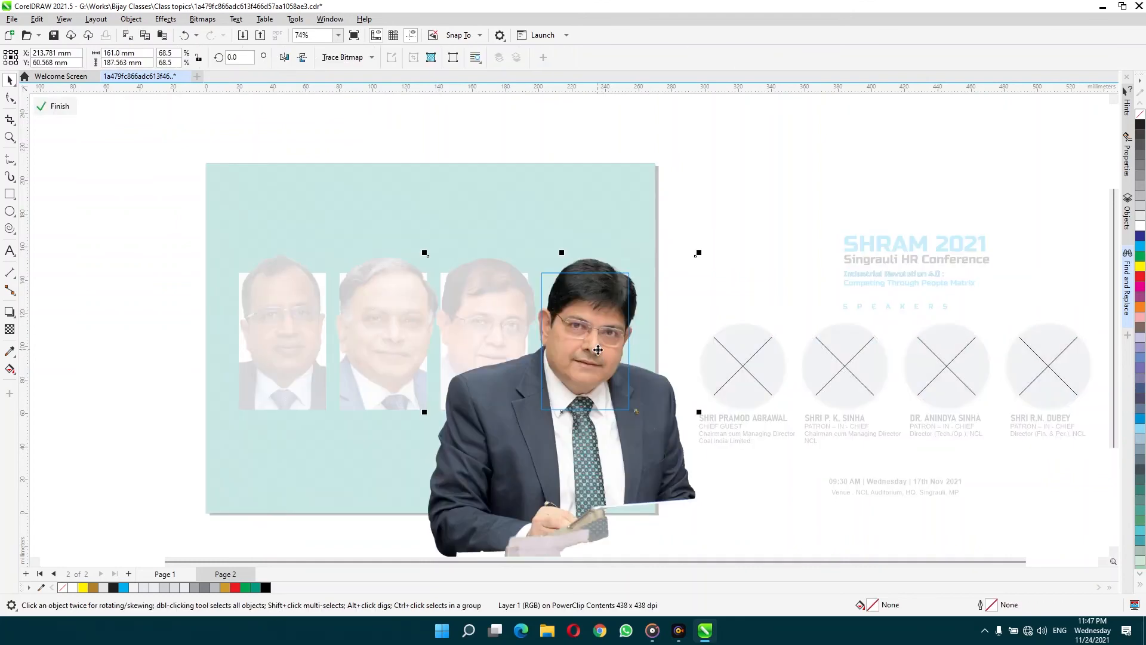
pyautogui.keyDown('ctrl'); pyautogui.click(690, 212); pyautogui.keyUp('ctrl')
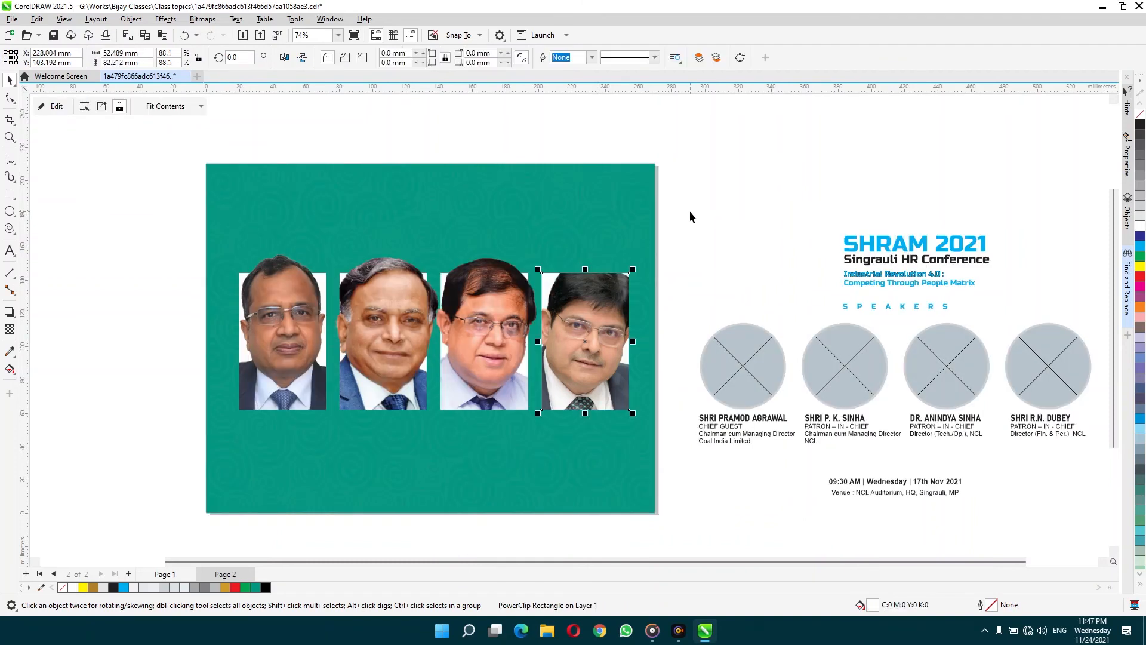
pyautogui.hotkey('ctrl', 'z')
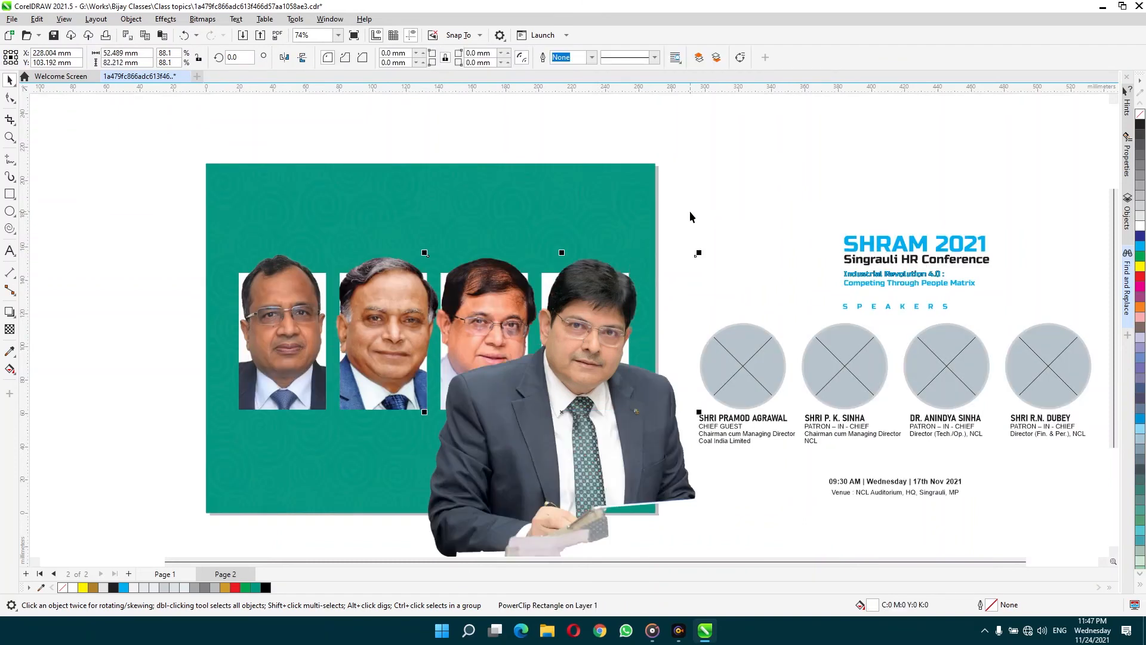
pyautogui.click(10, 121)
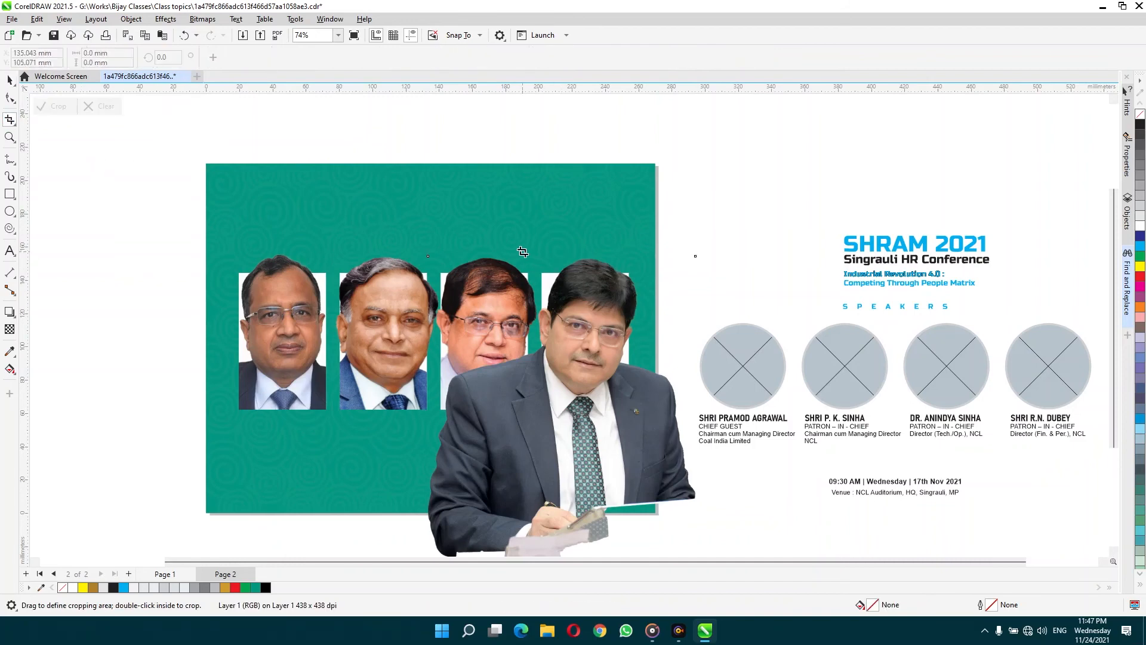
pyautogui.moveTo(522, 251); pyautogui.dragTo(642, 351)
pyautogui.doubleClick(602, 322)
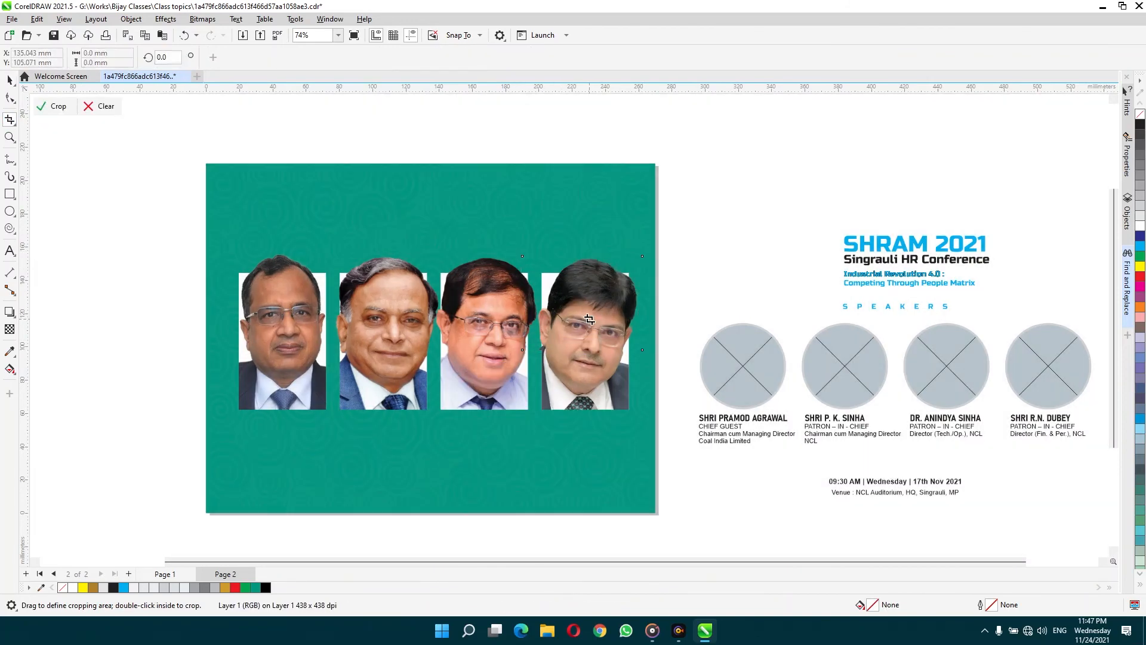
pyautogui.press('space')
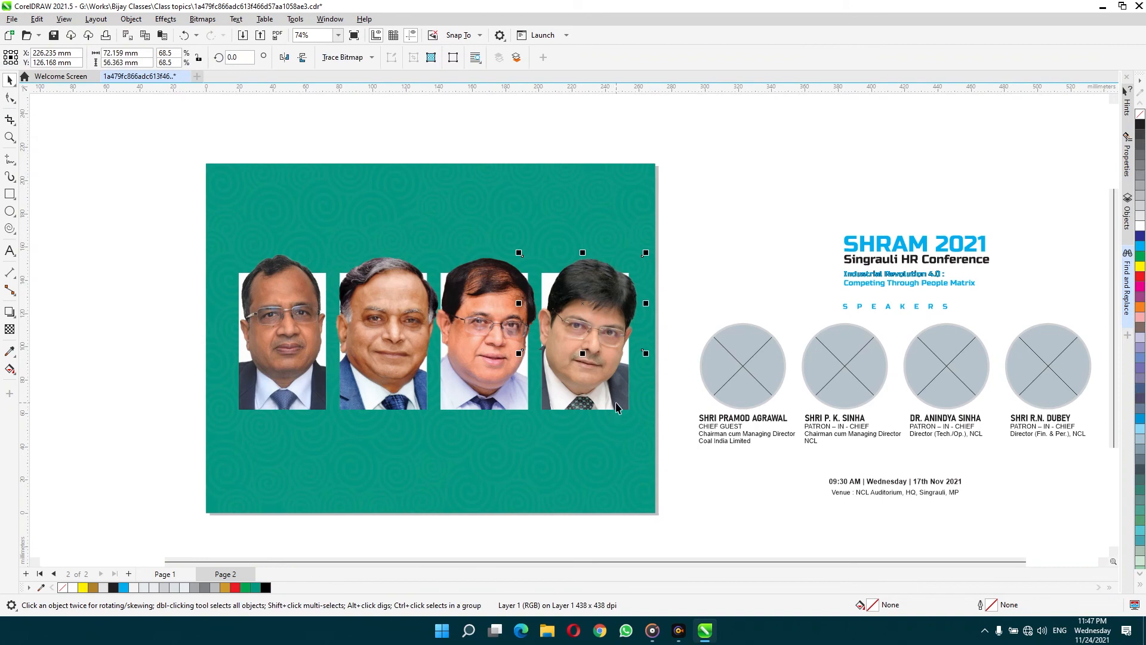
pyautogui.moveTo(597, 292); pyautogui.dragTo(648, 227)
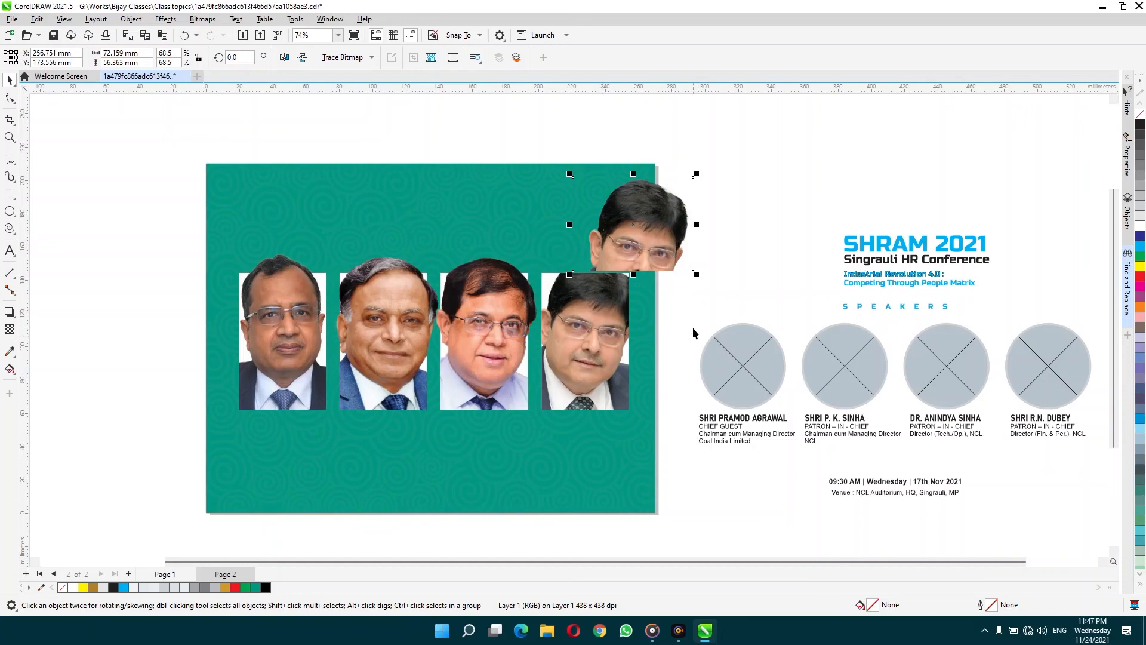
pyautogui.hotkey('ctrl', 'z')
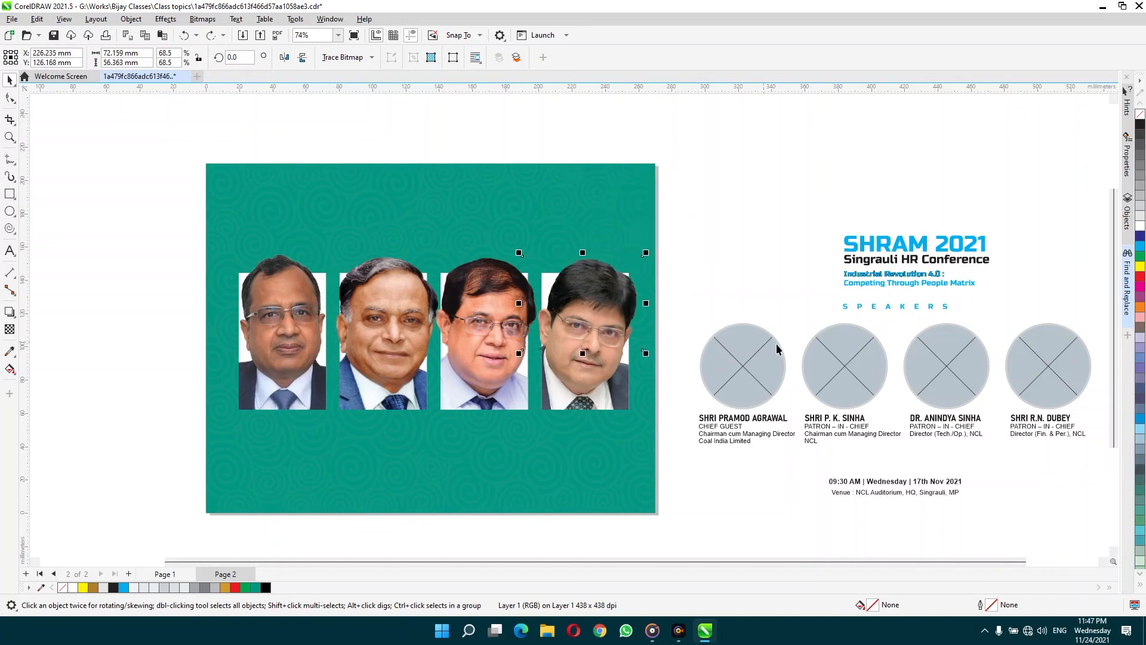
# Delete the circular photo placeholders and the speakers' name and designation captions beside the page
pyautogui.click(776, 353)
pyautogui.press('Delete')
pyautogui.click(830, 361)
pyautogui.press('Delete')
pyautogui.click(755, 362)
pyautogui.press('Delete')
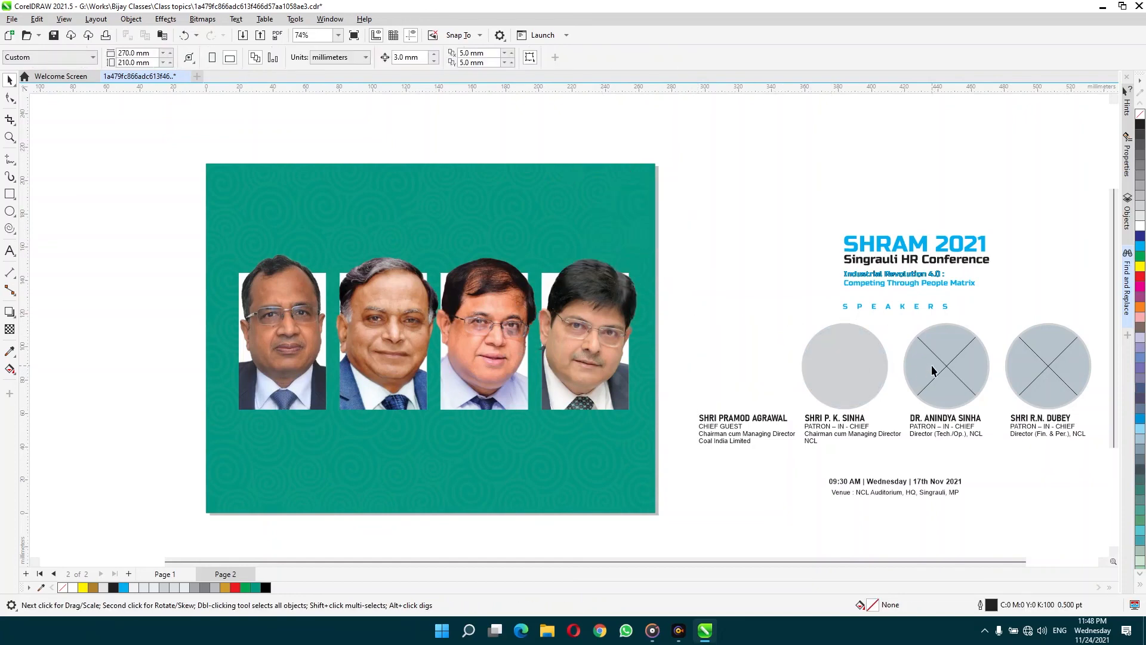
pyautogui.click(931, 365)
pyautogui.press('Delete')
pyautogui.click(872, 366)
pyautogui.press('Delete')
pyautogui.click(1056, 367)
pyautogui.press('Delete')
pyautogui.click(1056, 370)
pyautogui.press('Delete')
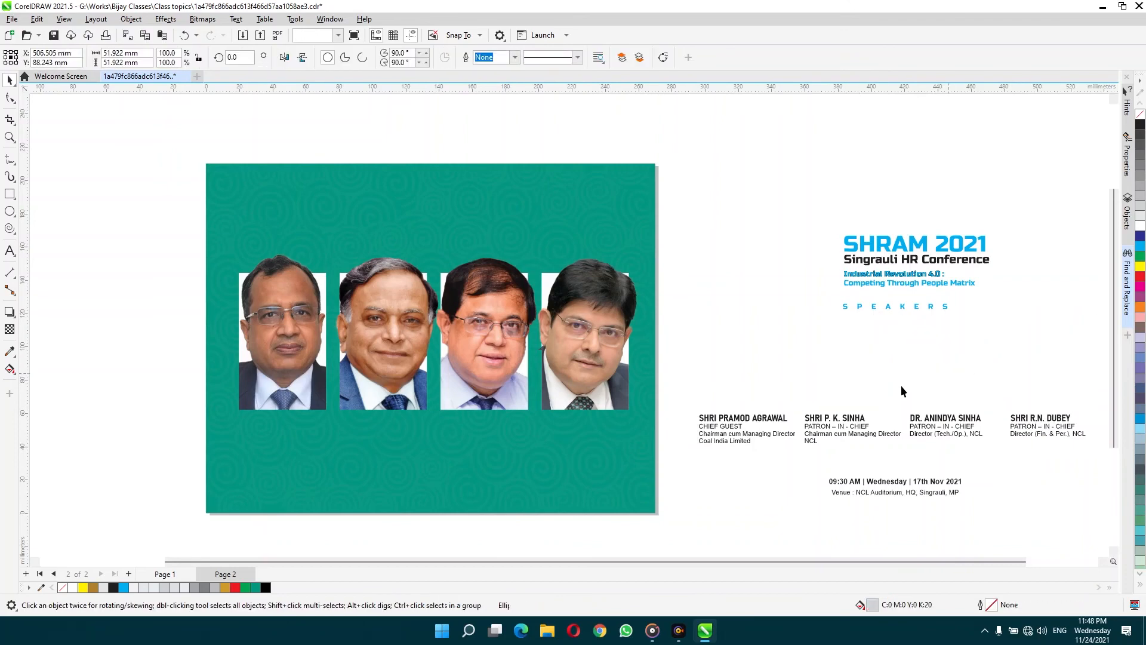
pyautogui.moveTo(1061, 469); pyautogui.dragTo(1091, 456)
pyautogui.press('Delete')
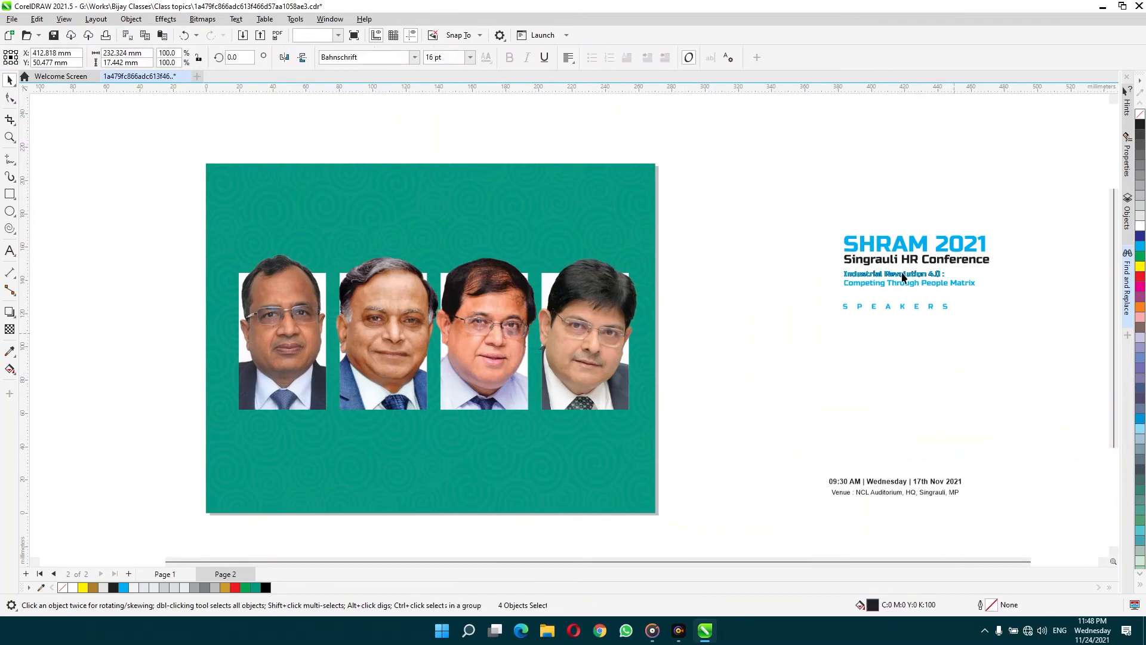
# Make a copy of the title reading only "SHRAM" and enlarge it to about 214.8 × 41.9 mm across the portraits' lower edge
pyautogui.moveTo(900, 248); pyautogui.dragTo(958, 369)
pyautogui.doubleClick(786, 371)
pyautogui.press('Delete')
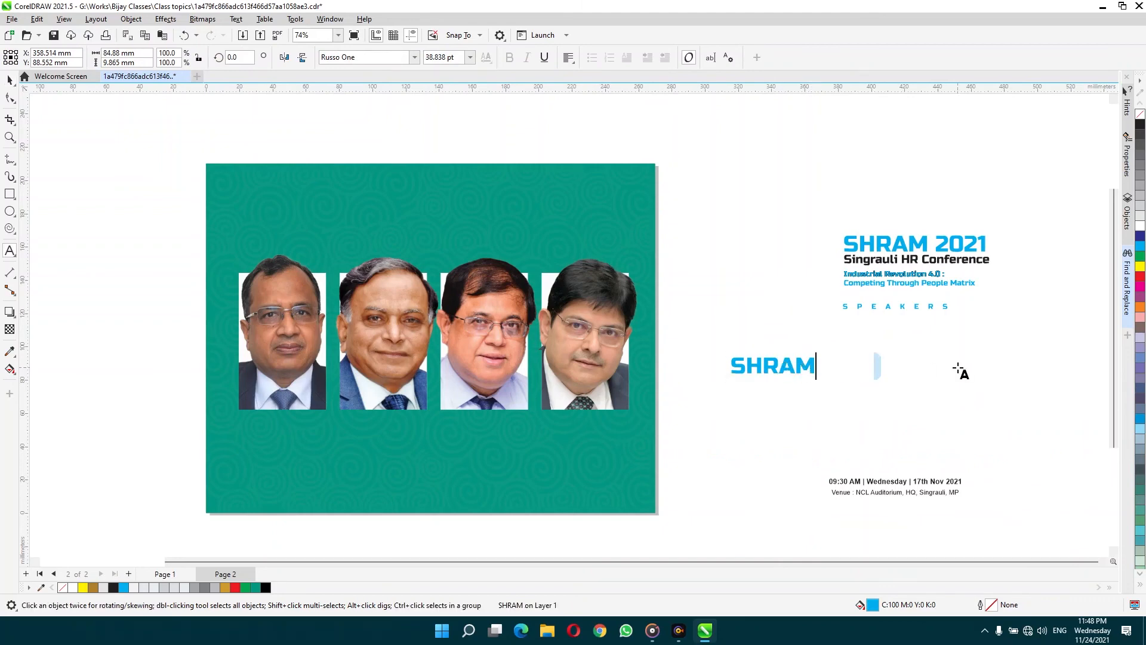
pyautogui.hotkey('ctrl', 'space')
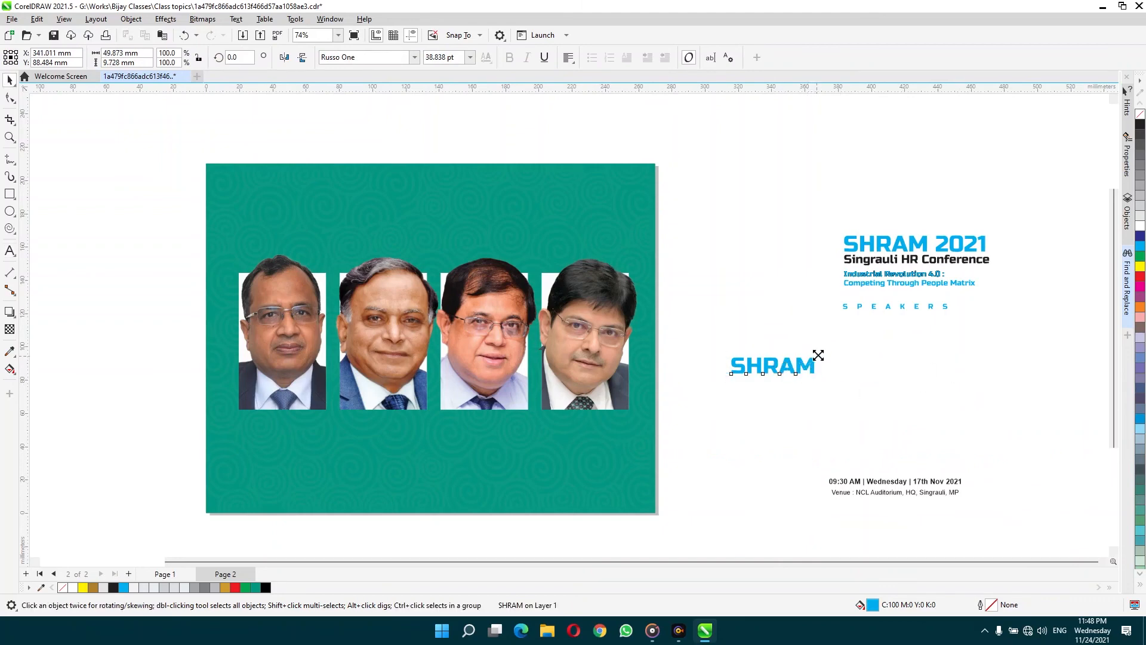
pyautogui.moveTo(818, 355); pyautogui.dragTo(1041, 279)
pyautogui.moveTo(995, 350); pyautogui.dragTo(615, 452)
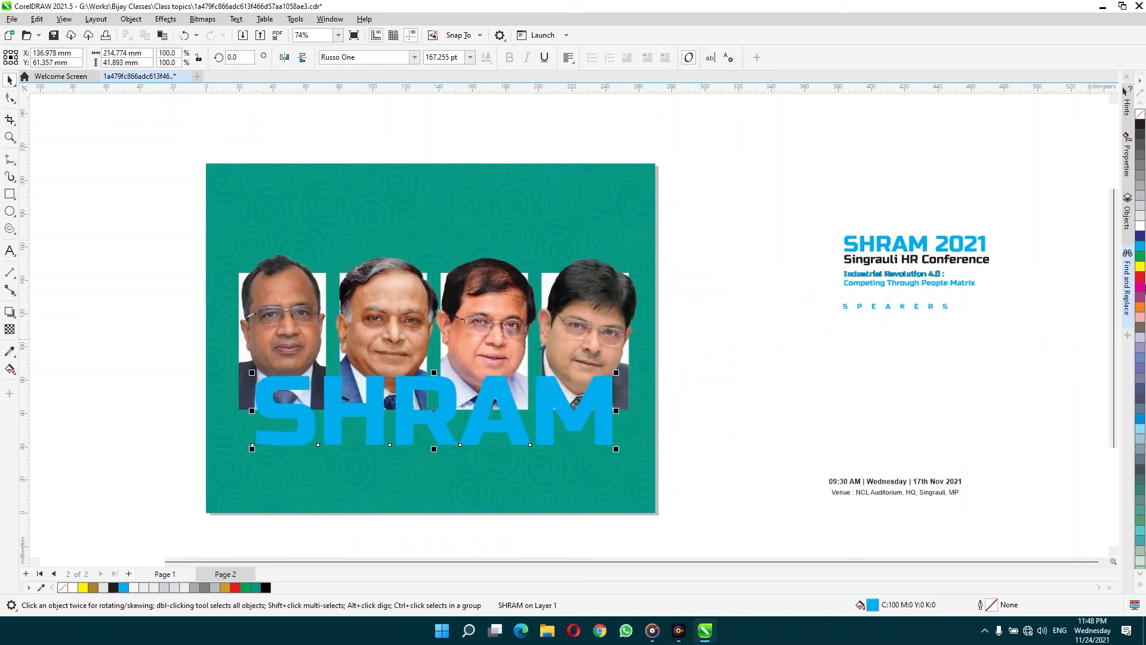
# Remove the fill from the large SHRAM lettering and give it a white outline 2 points wide
pyautogui.click(1140, 115)
pyautogui.rightClick(1140, 227)
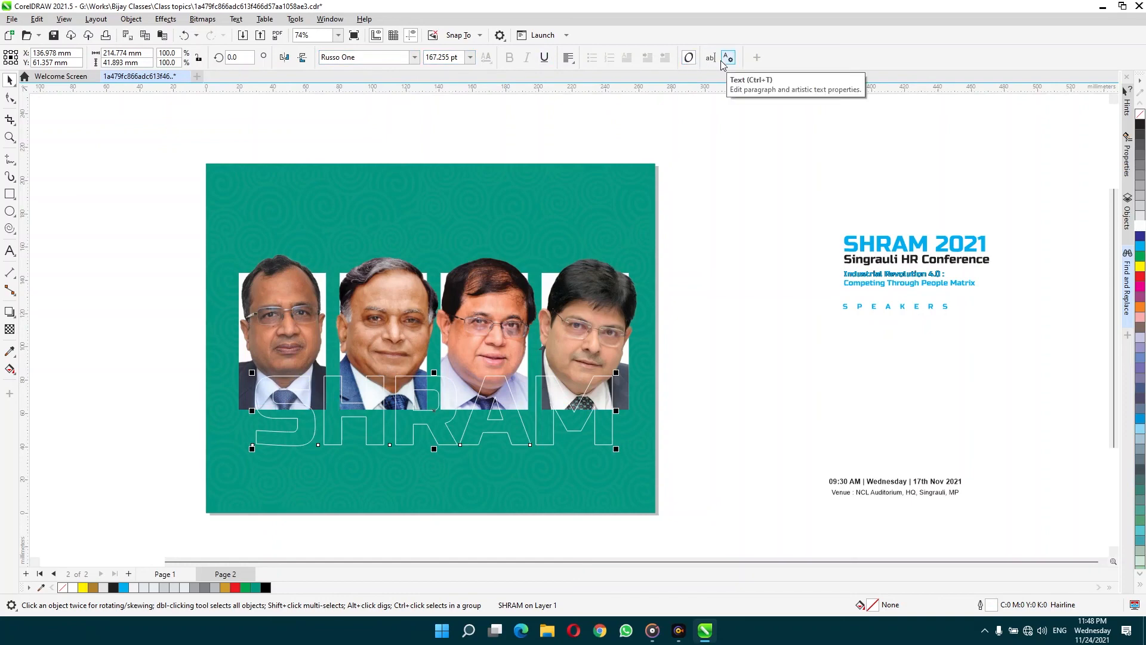
pyautogui.press('F12')
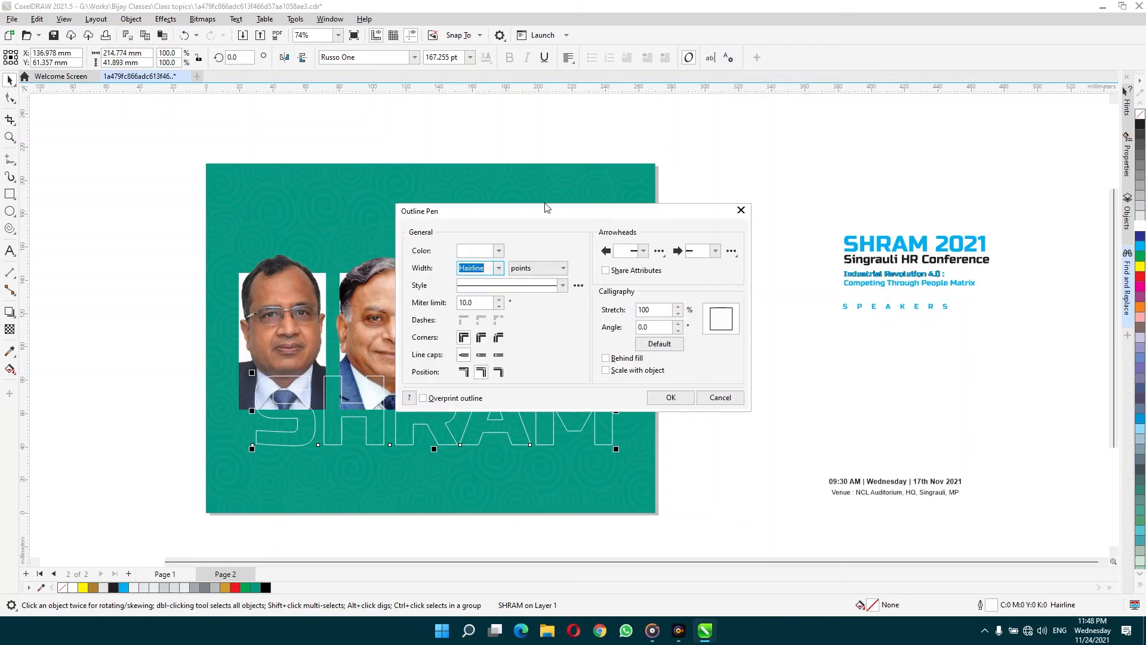
pyautogui.moveTo(467, 272); pyautogui.dragTo(459, 270)
pyautogui.write('2')
pyautogui.click(654, 402)
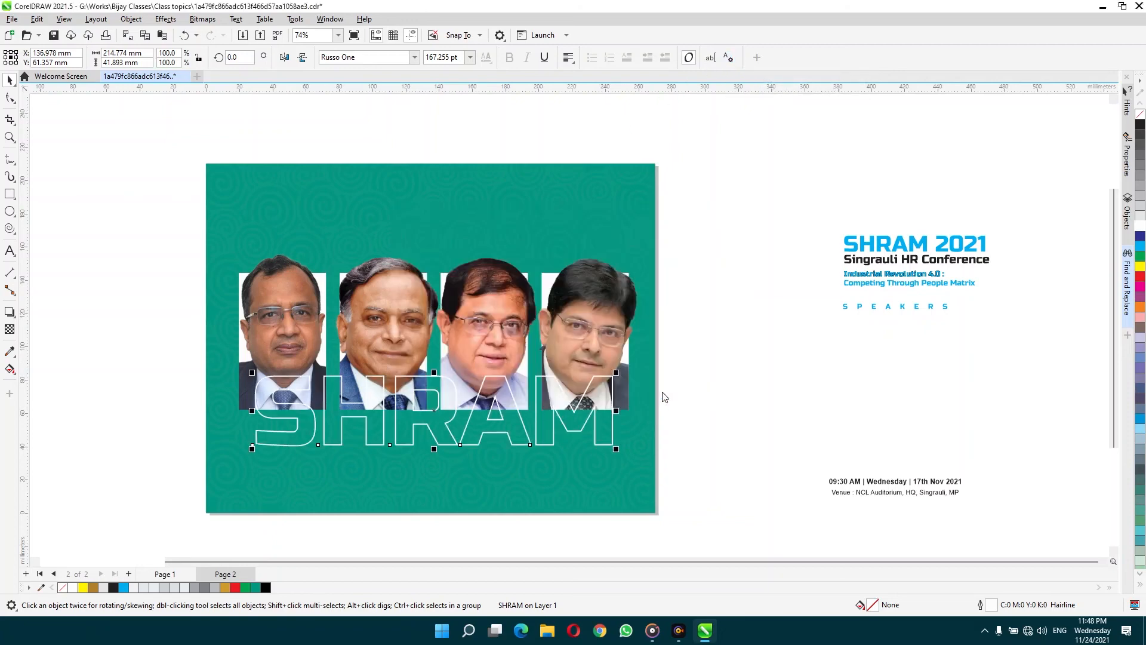
# Cut "2021" out of the title beside the page and place it in white, about 46.9 × 15.5 mm, beneath the large lettering's right end
pyautogui.doubleClick(942, 242)
pyautogui.moveTo(936, 245); pyautogui.dragTo(1022, 246)
pyautogui.hotkey('ctrl', 'x')
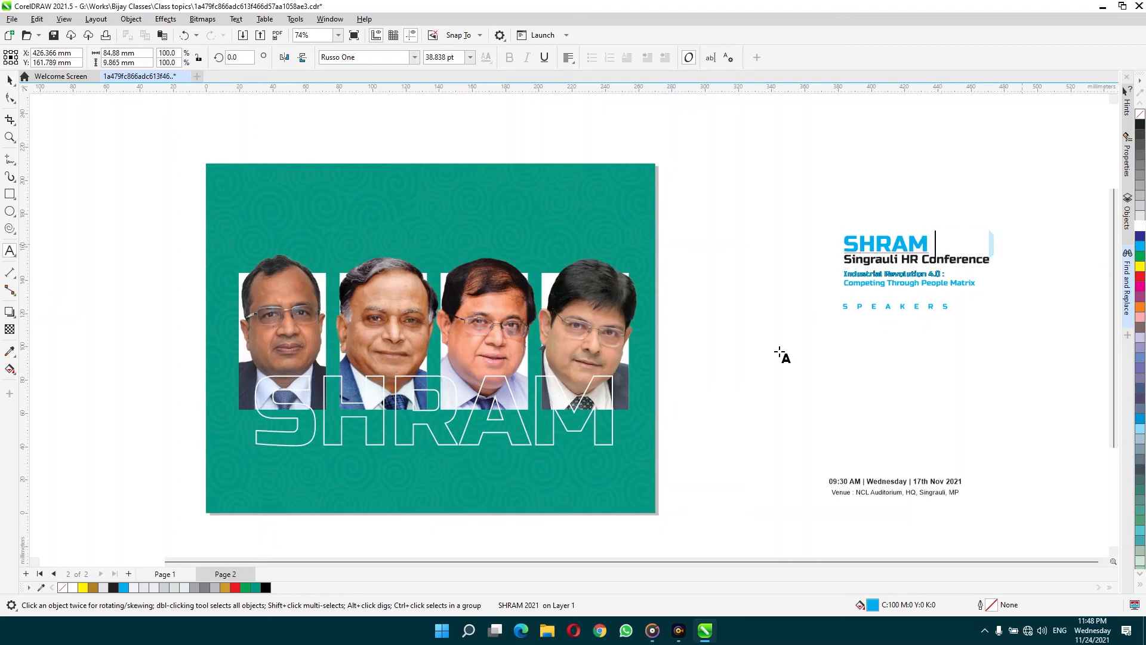
pyautogui.hotkey('ctrl', 'v')
pyautogui.moveTo(776, 403); pyautogui.dragTo(530, 479)
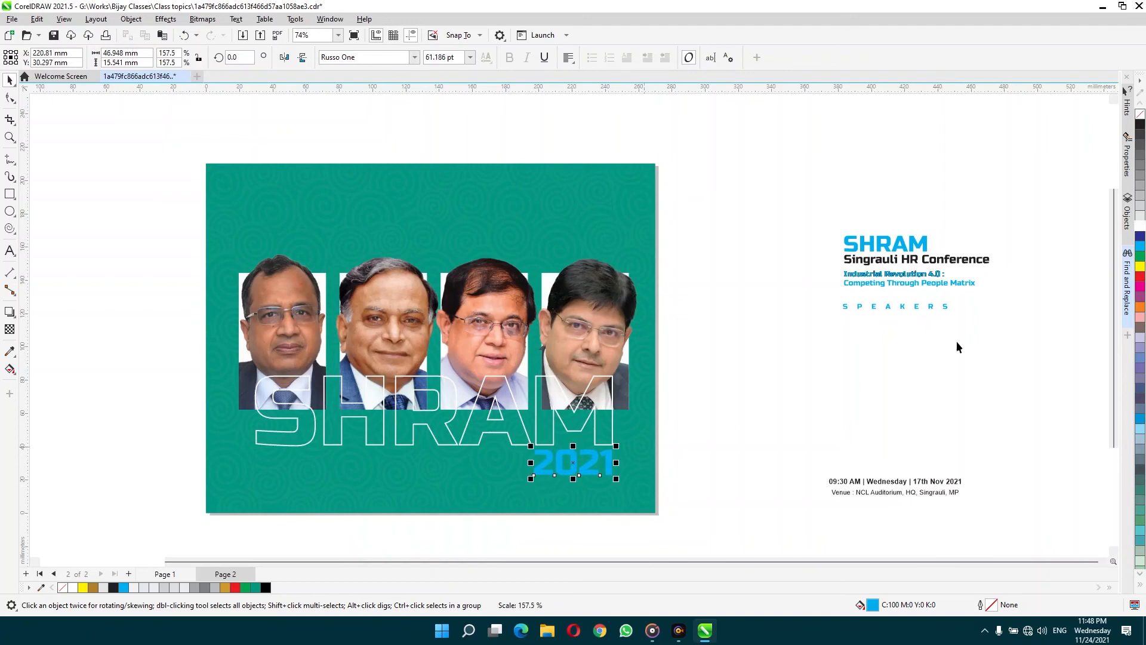
pyautogui.click(1141, 227)
pyautogui.click(817, 379)
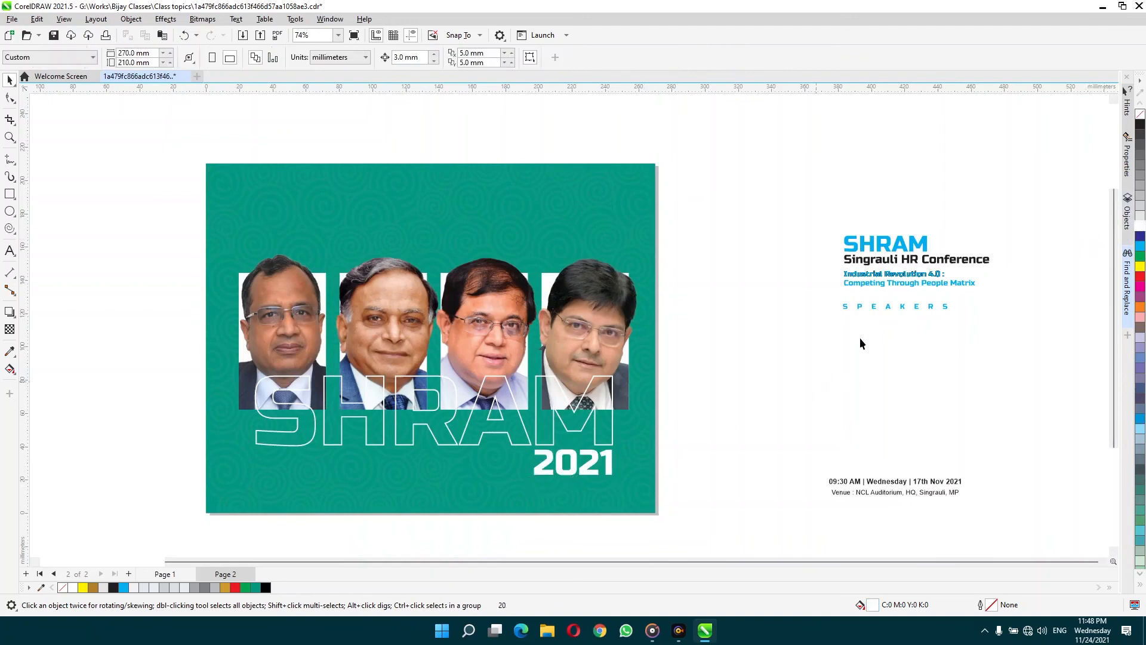
# Move the date and venue lines onto the flyer below the start of the large lettering and fill them white
pyautogui.moveTo(965, 512); pyautogui.dragTo(350, 468)
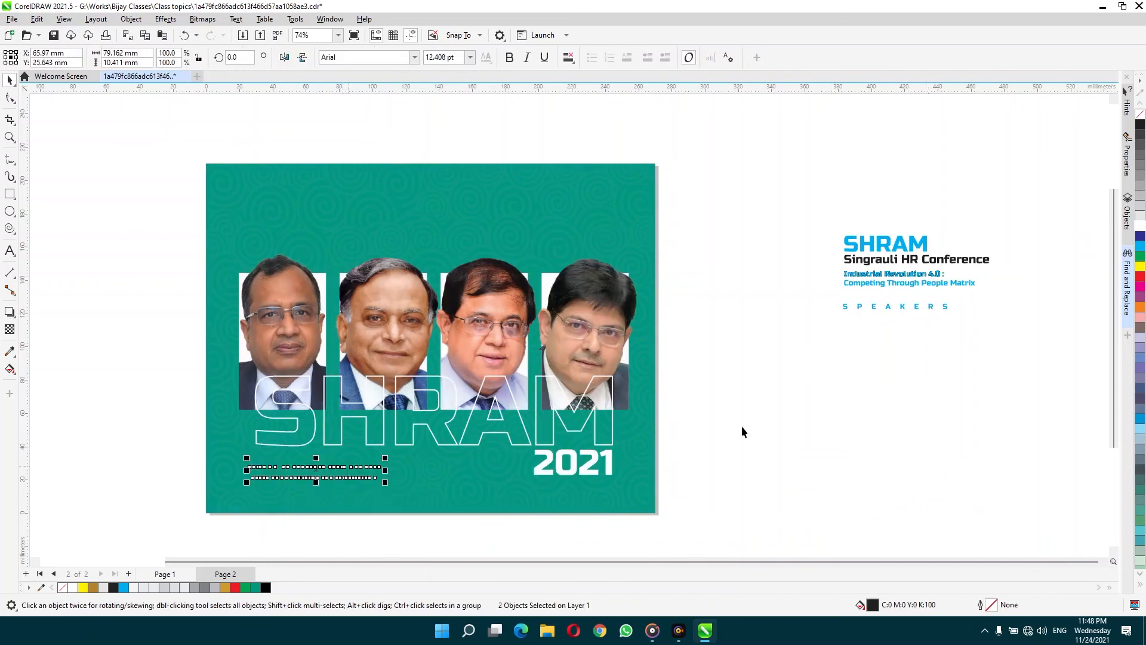
pyautogui.click(1138, 231)
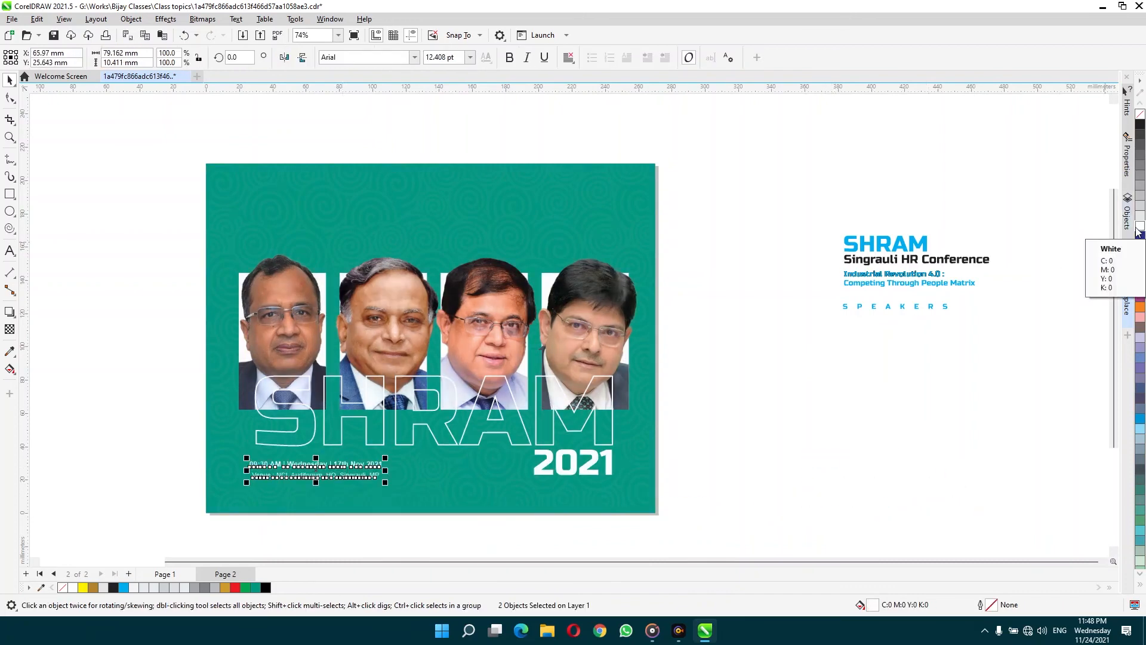
# Left-align the venue line closer under the date line, widen it to about 79 mm, and shift both lines slightly down and right
pyautogui.press('z')
pyautogui.moveTo(137, 437); pyautogui.dragTo(447, 529)
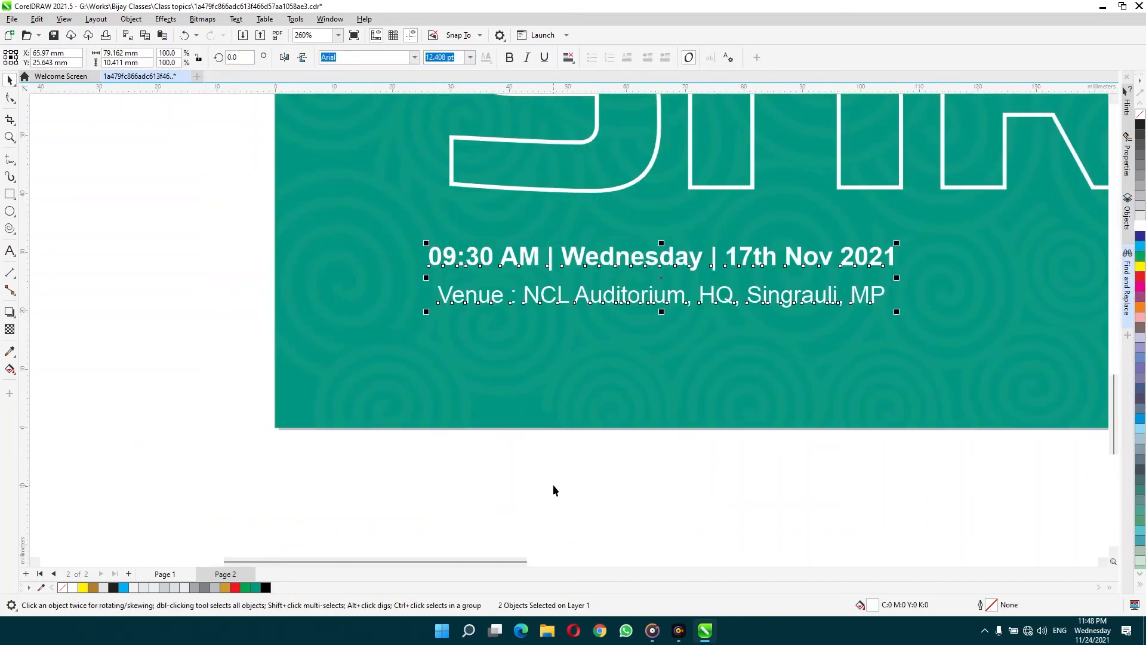
pyautogui.press('space')
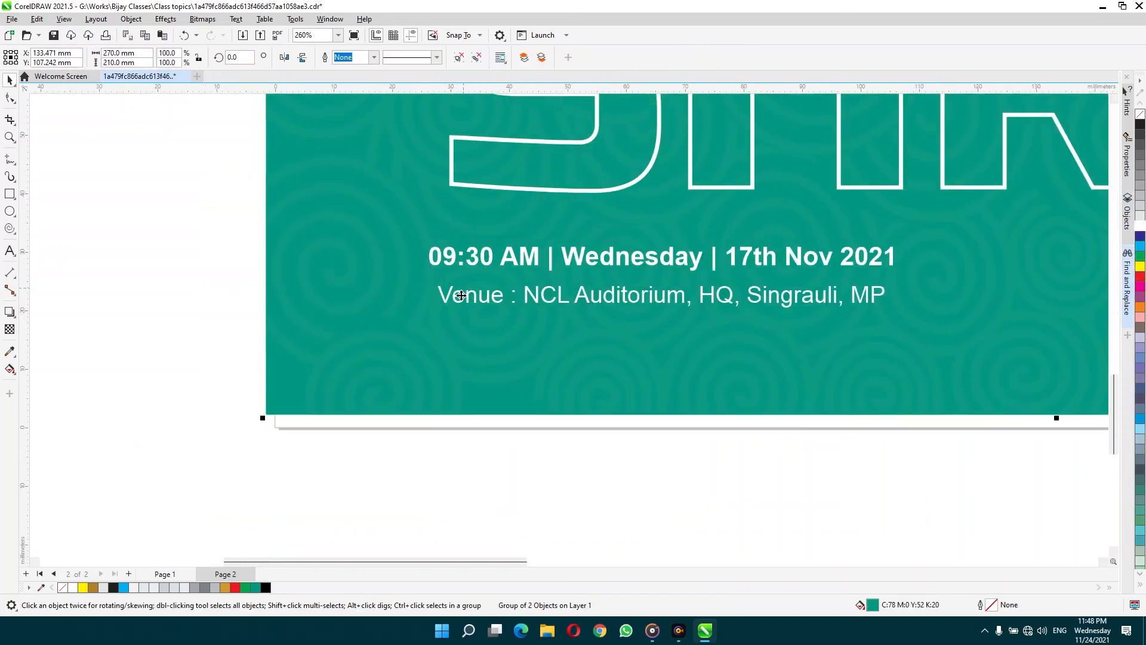
pyautogui.moveTo(457, 296); pyautogui.dragTo(450, 287)
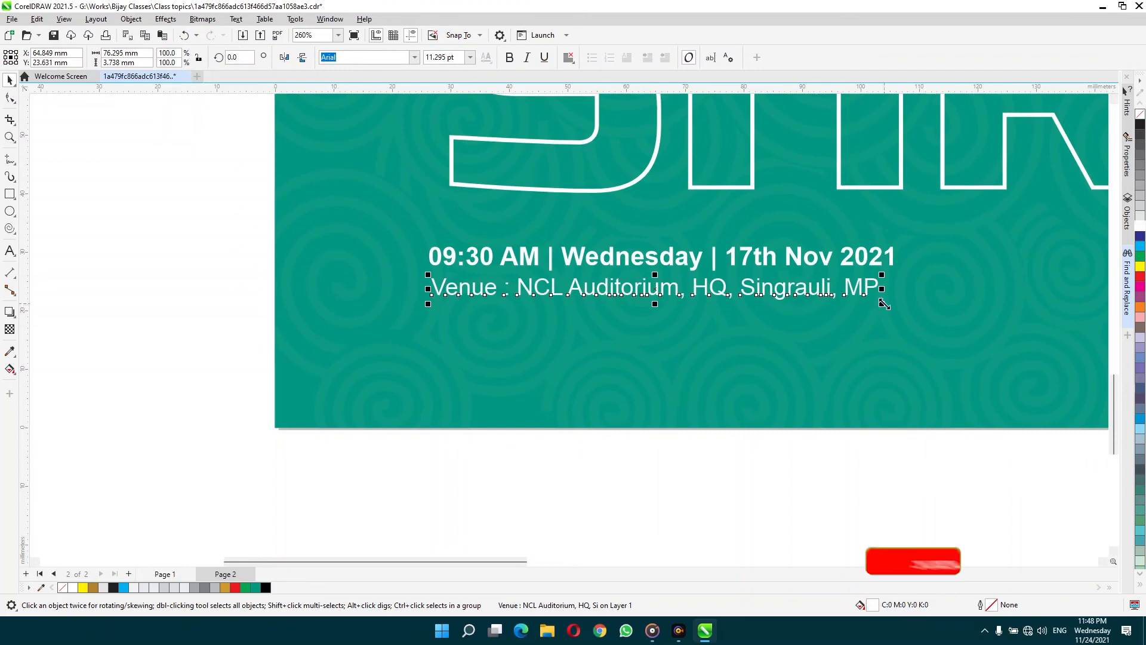
pyautogui.moveTo(883, 304); pyautogui.dragTo(899, 307)
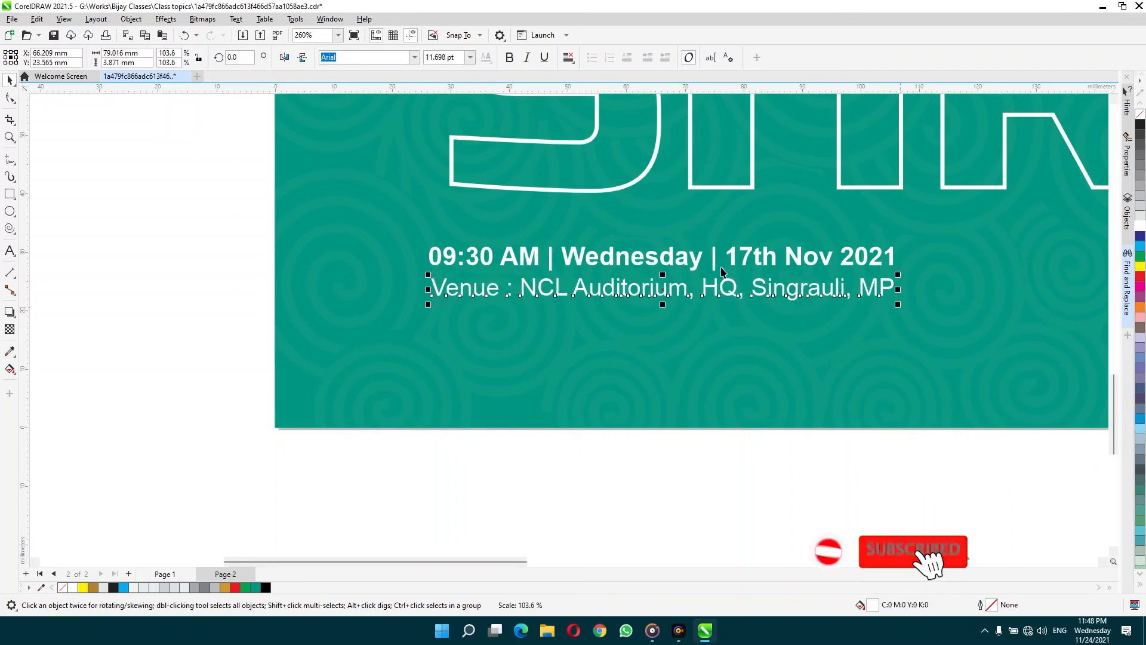
pyautogui.keyDown('shift'); pyautogui.click(618, 263); pyautogui.keyUp('shift')
pyautogui.moveTo(619, 263); pyautogui.dragTo(619, 274)
pyautogui.press('z')
pyautogui.rightClick(621, 220)
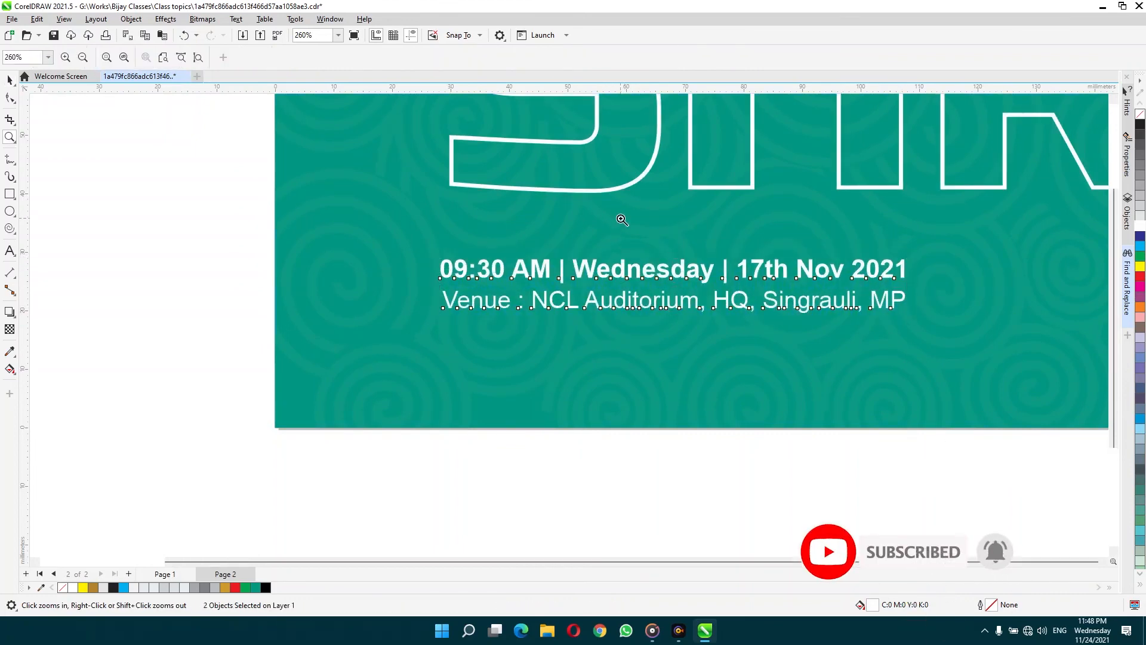
pyautogui.press('space')
pyautogui.click(740, 392)
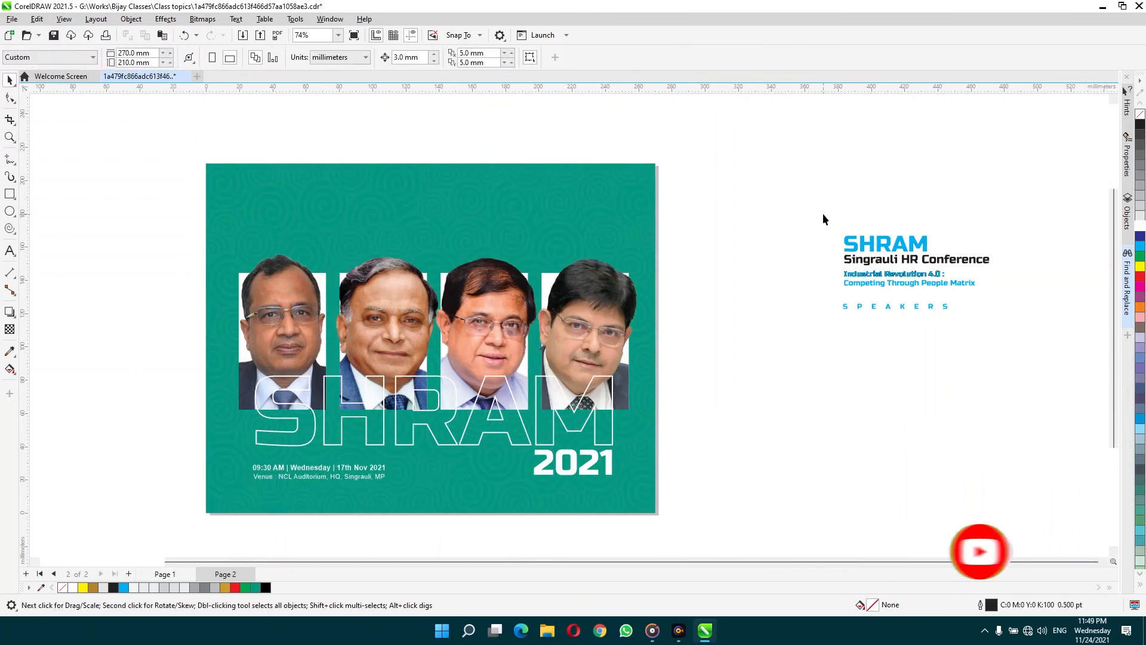
# Restore "2021" after SHRAM in the title beside the page
pyautogui.doubleClick(927, 241)
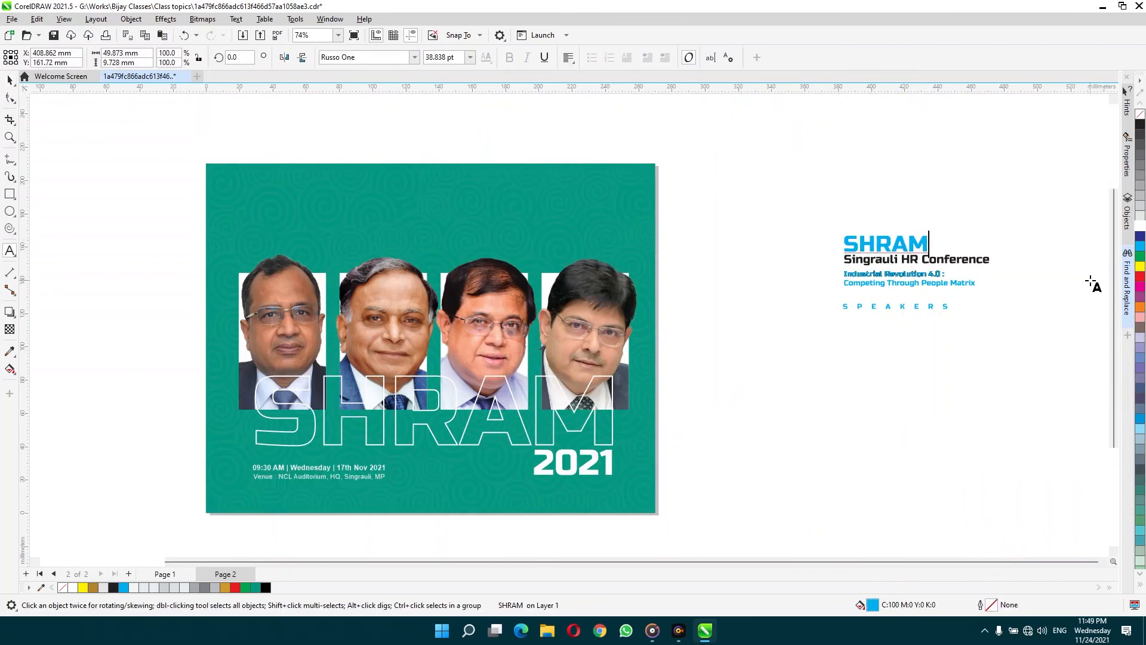
pyautogui.write('2020')
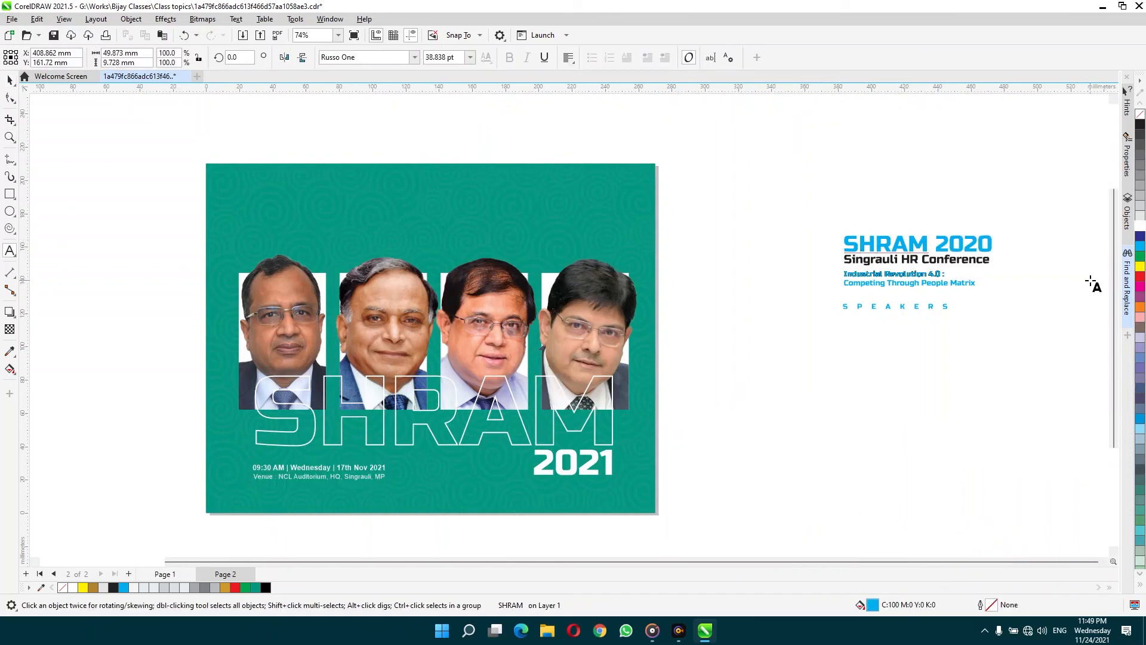
pyautogui.press('BackSpace')
pyautogui.write('1')
pyautogui.hotkey('ctrl', 'space')
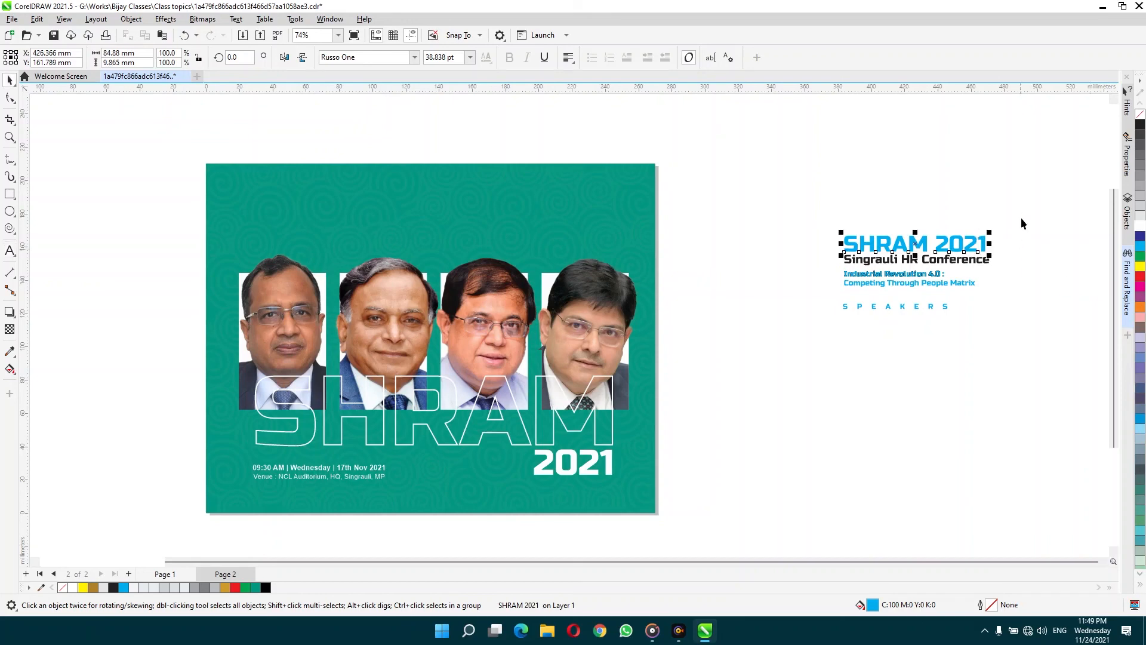
pyautogui.click(1018, 264)
# Move the title, conference name and theme lines to the flyer's upper left above the portraits and fill them yellow
pyautogui.moveTo(980, 302); pyautogui.dragTo(833, 317)
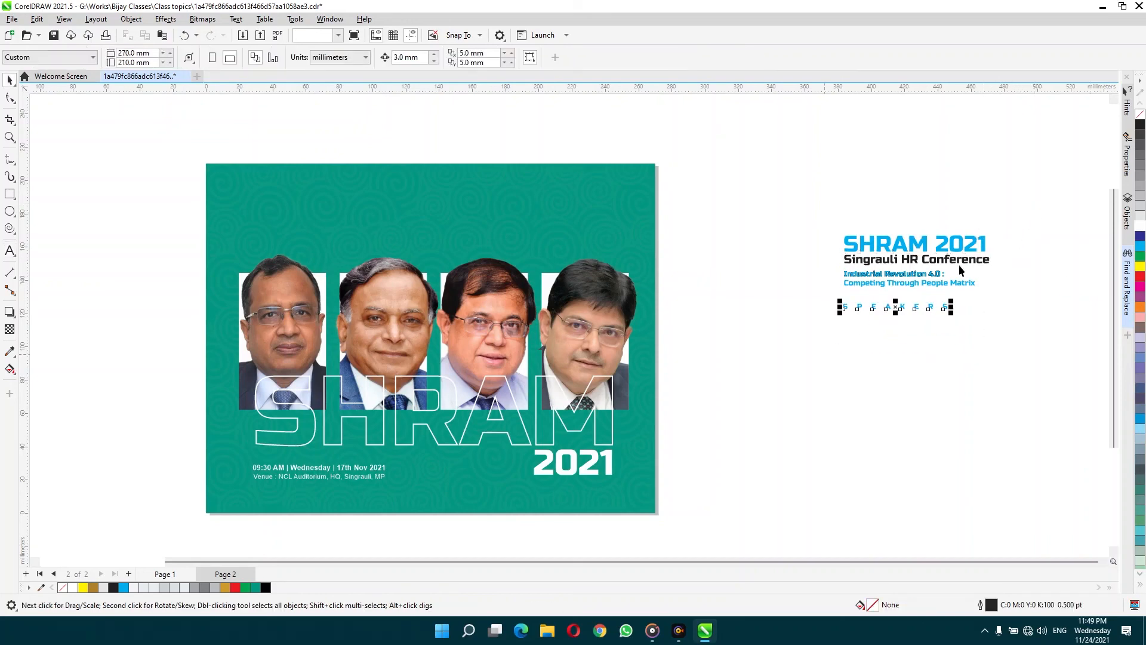
pyautogui.moveTo(1034, 218); pyautogui.dragTo(832, 297)
pyautogui.moveTo(882, 245); pyautogui.dragTo(307, 208)
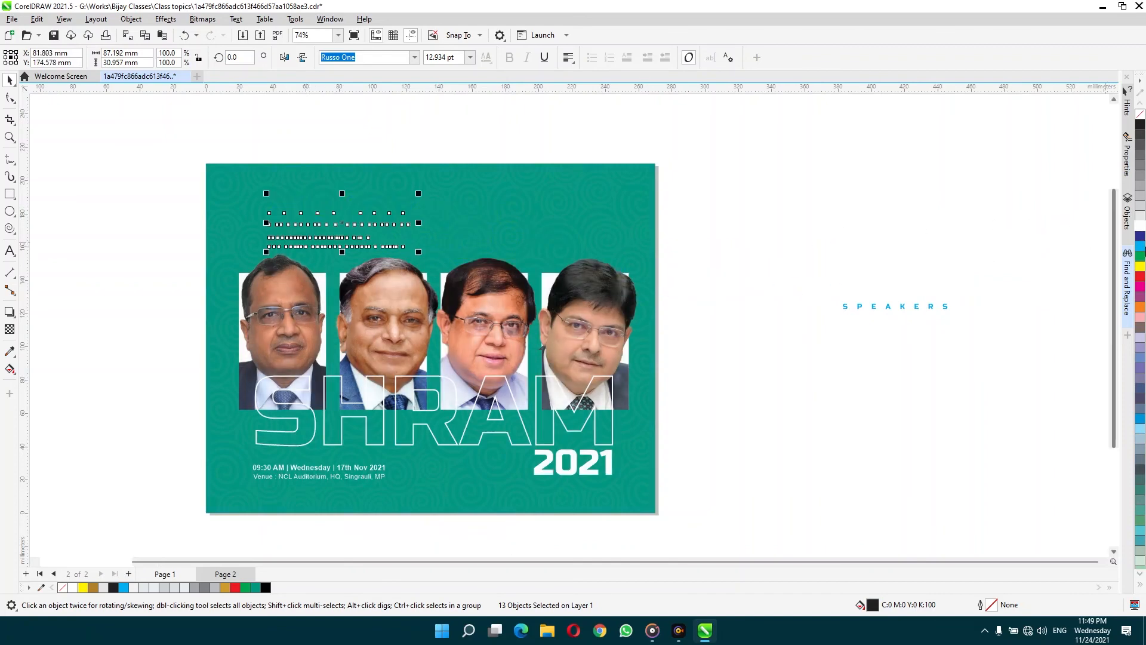
pyautogui.click(1140, 267)
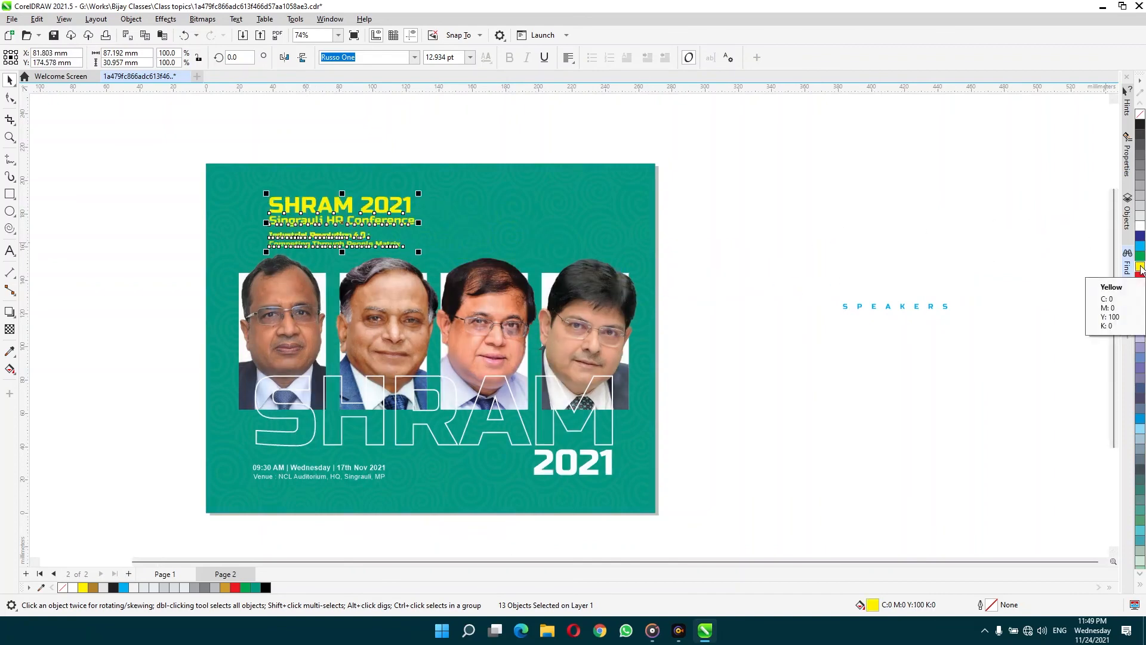
# Duplicate the "SHRAM 2021" title into the empty area to its right and replace the copy's text with "LIVE"
pyautogui.press('z')
pyautogui.moveTo(138, 120); pyautogui.dragTo(696, 523)
pyautogui.press('space')
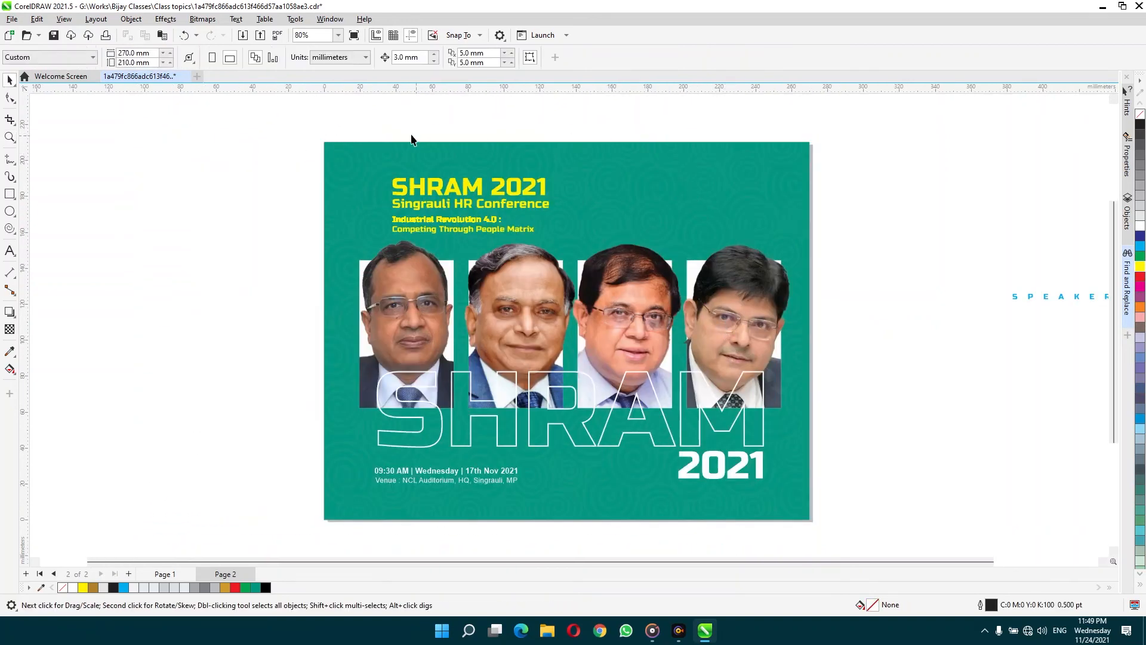
pyautogui.scroll(2, 747, 332)
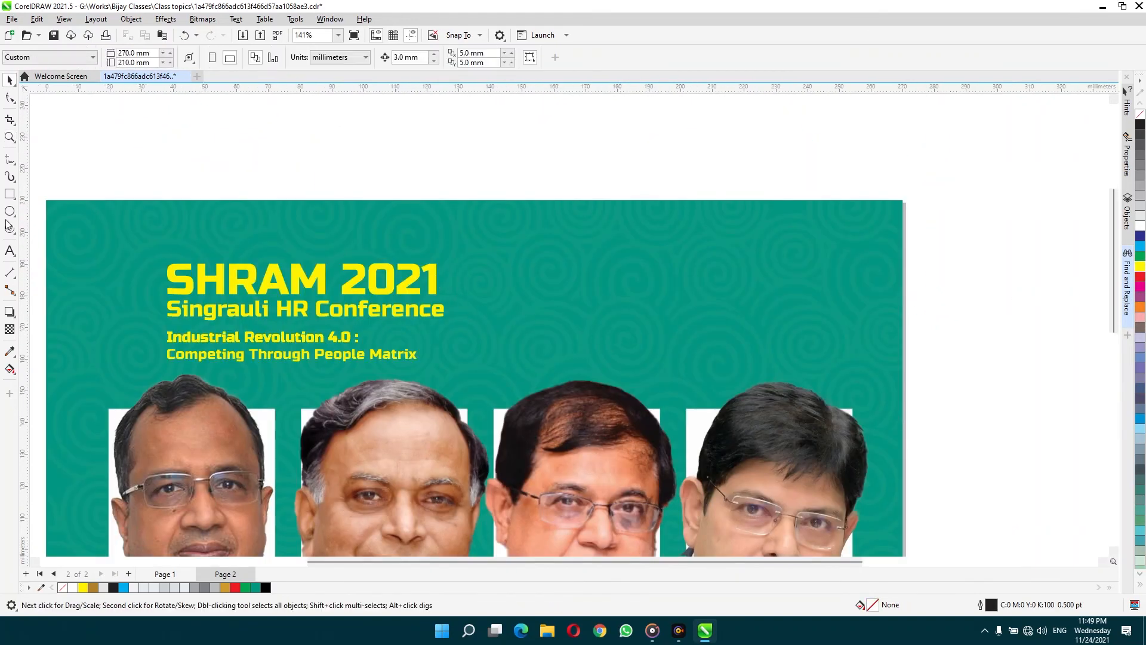
pyautogui.moveTo(310, 290); pyautogui.dragTo(654, 290)
pyautogui.rightClick(654, 290)
pyautogui.doubleClick(655, 274)
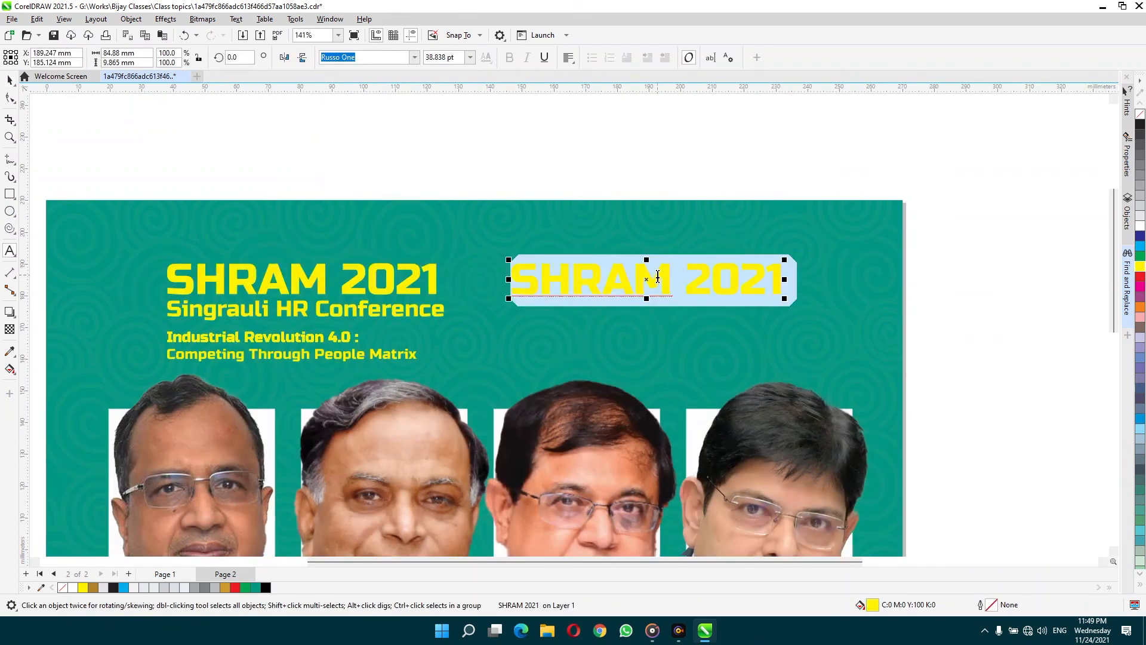
pyautogui.write('LIVE')
pyautogui.hotkey('ctrl', 'space')
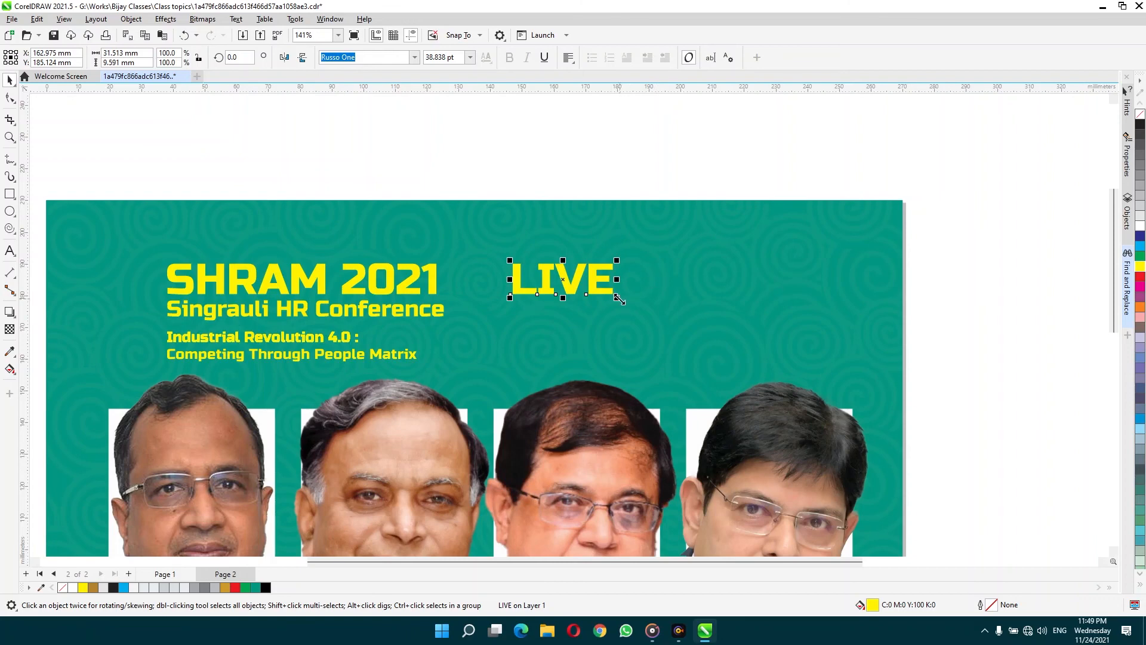
# Enlarge the "LIVE" text to 81.723 pt and retype it in lowercase as "live"
pyautogui.moveTo(619, 299); pyautogui.dragTo(724, 333)
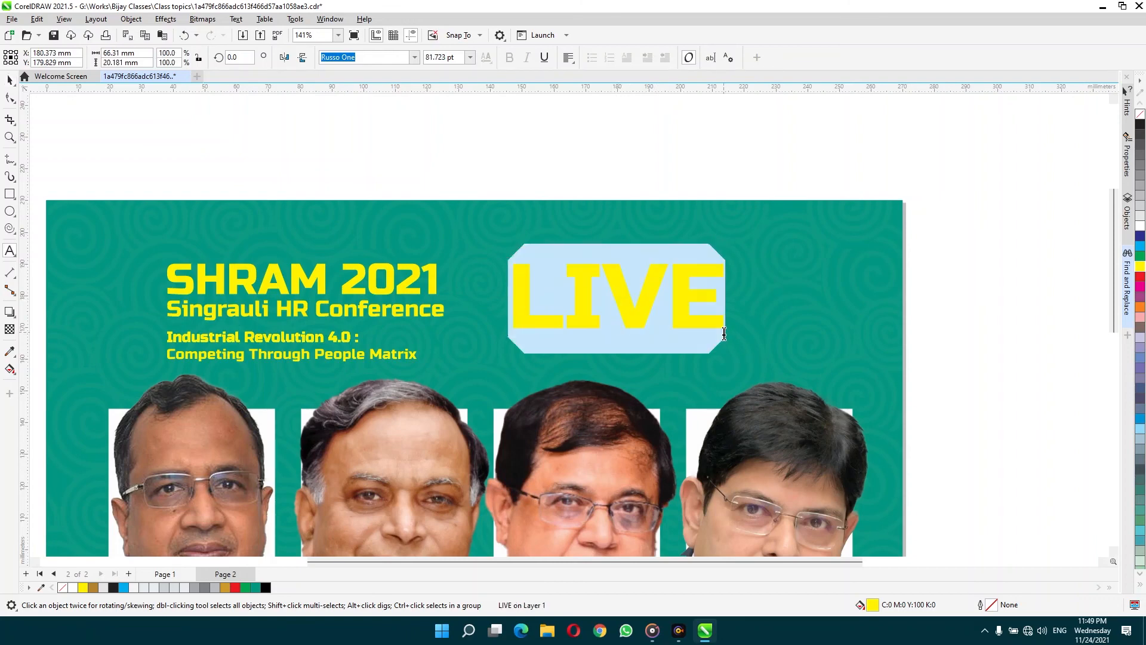
pyautogui.write('live')
pyautogui.hotkey('ctrl', 'space')
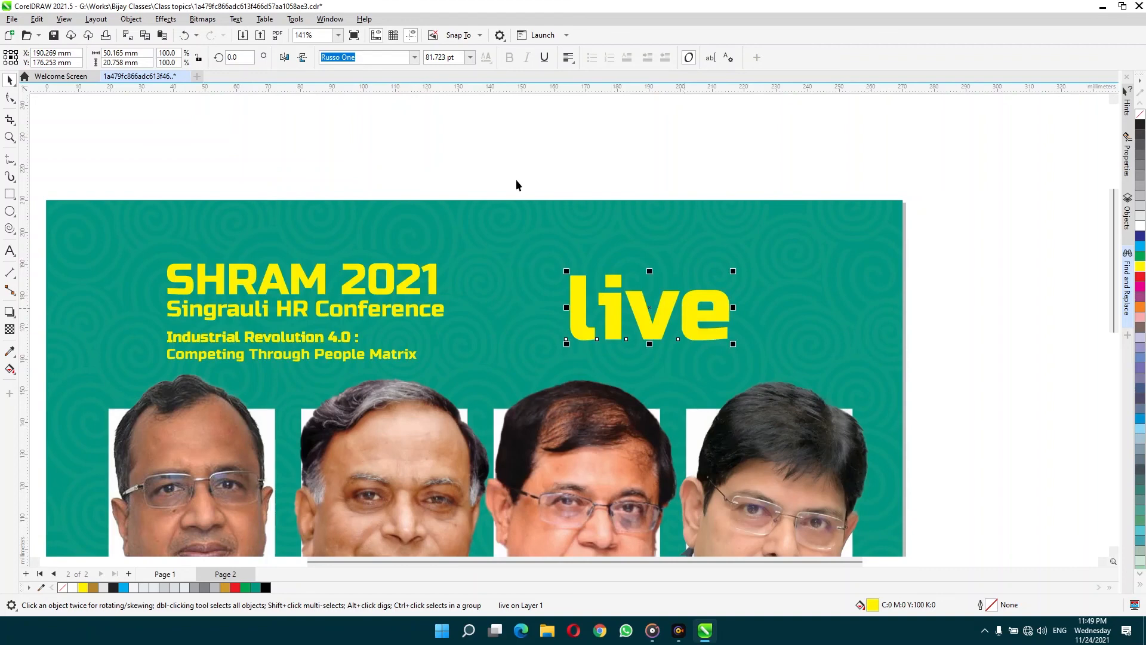
pyautogui.press('Escape')
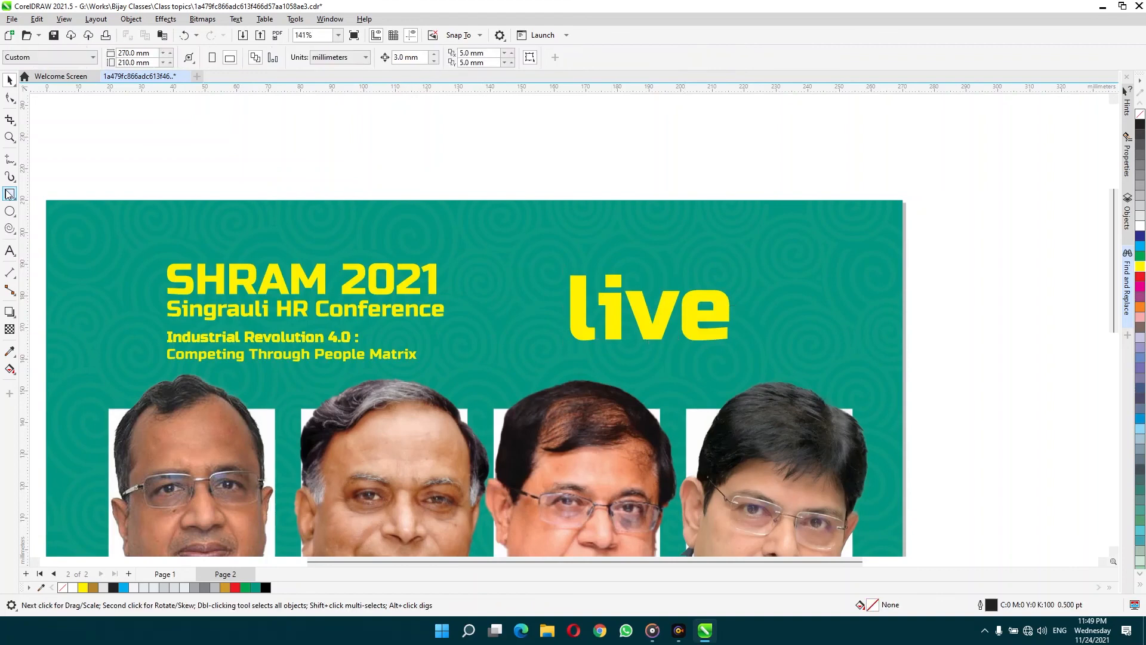
# Draw a rectangle about 81.9 × 34.3 mm over the "live" text and fill it with the light green C60 M0 Y40 K20
pyautogui.click(9, 194)
pyautogui.moveTo(524, 261); pyautogui.dragTo(786, 367)
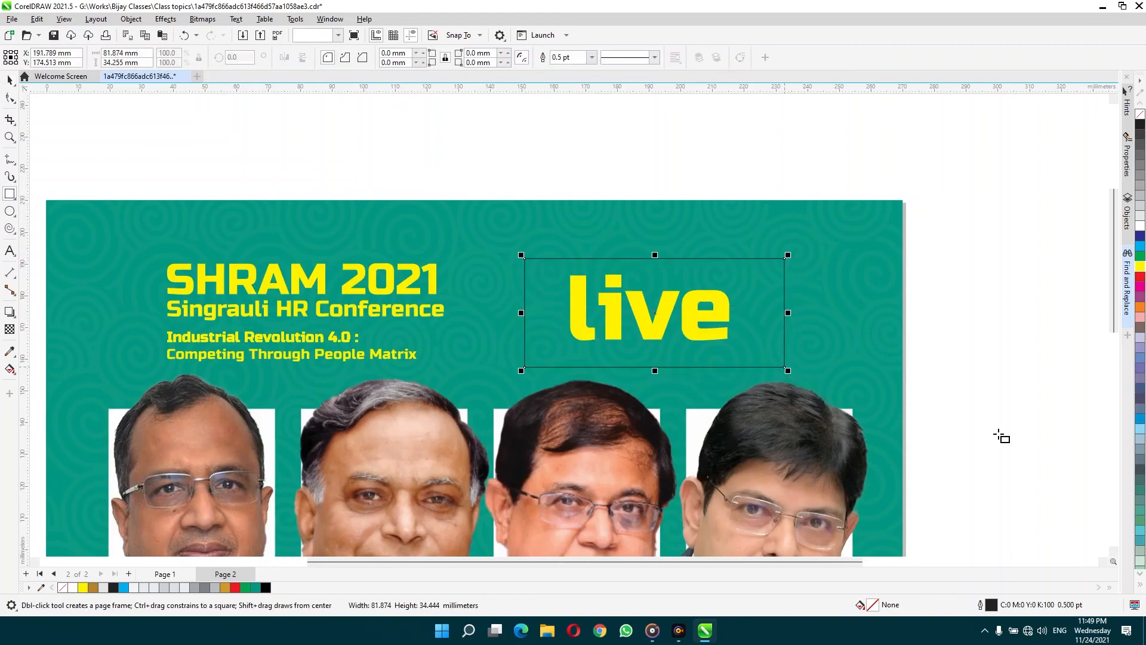
pyautogui.click(1142, 496)
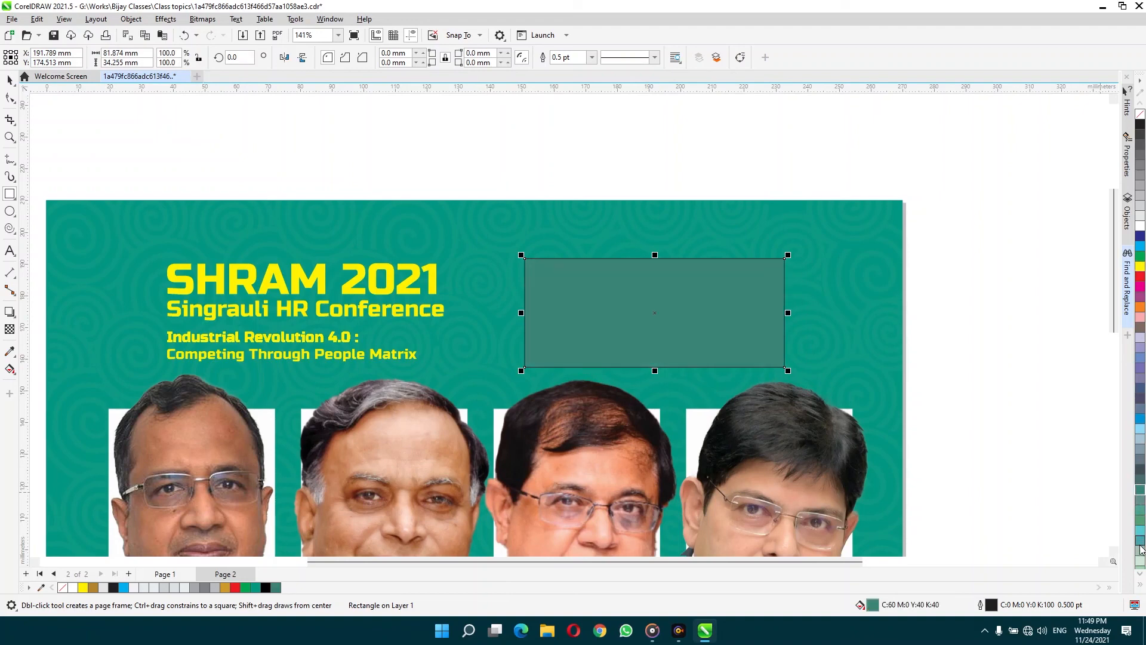
pyautogui.click(1140, 530)
pyautogui.click(1140, 510)
pyautogui.click(1140, 500)
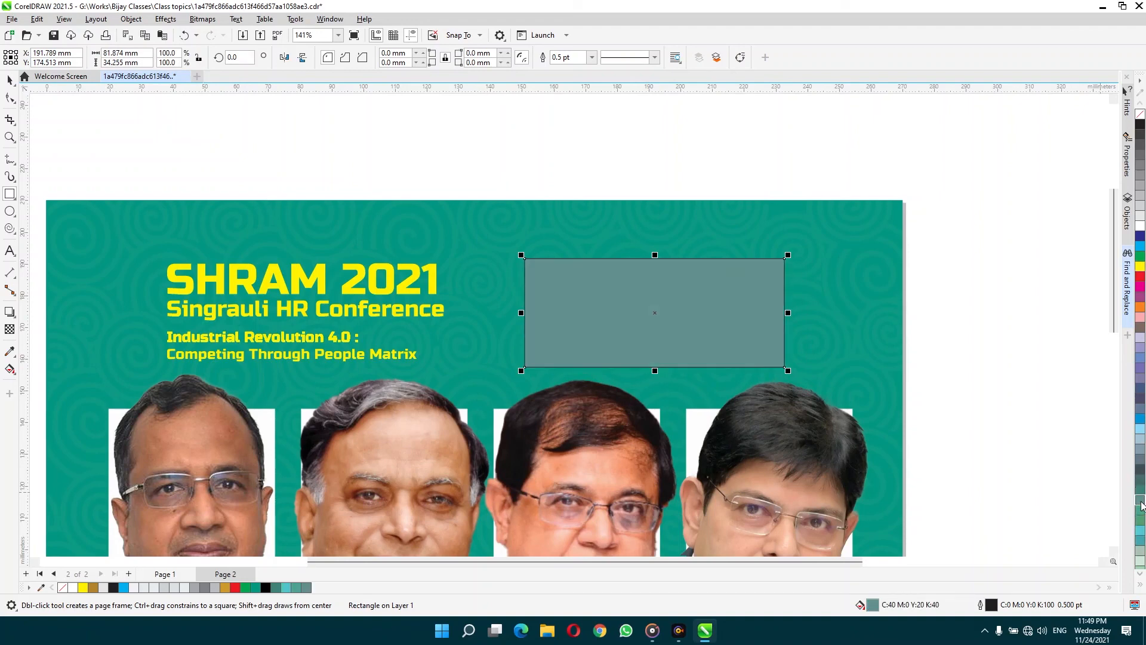
pyautogui.click(1140, 511)
pyautogui.click(10, 80)
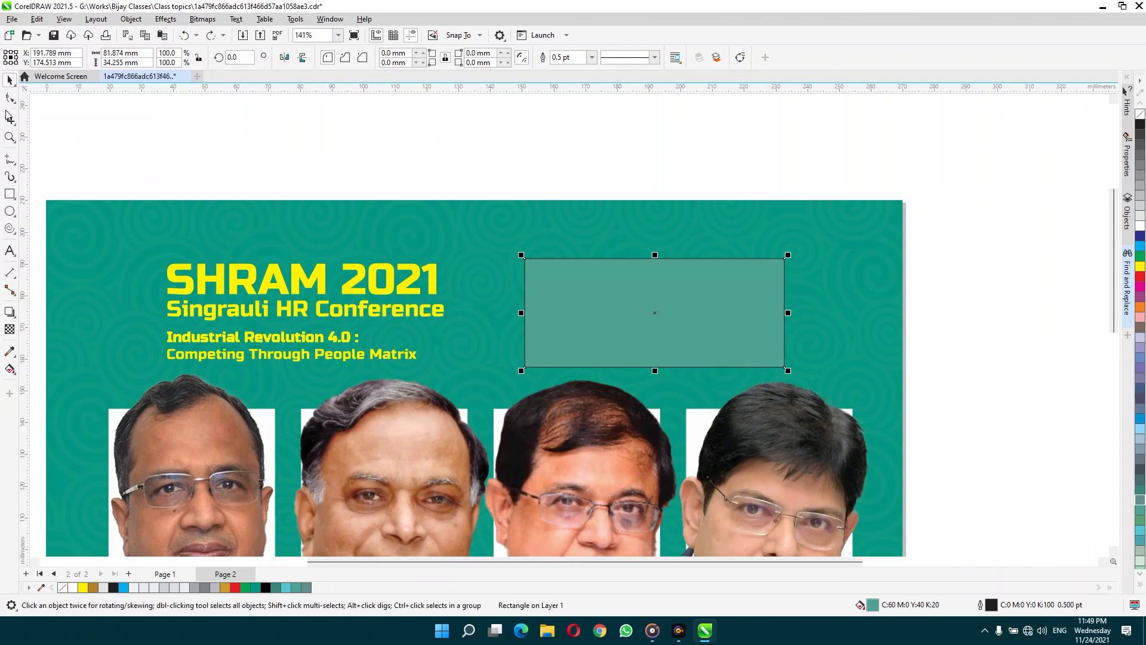
# Convert the rectangle to curves and pull an added lower-edge node down to form a speech-bubble tail above the fourth portrait
pyautogui.click(9, 99)
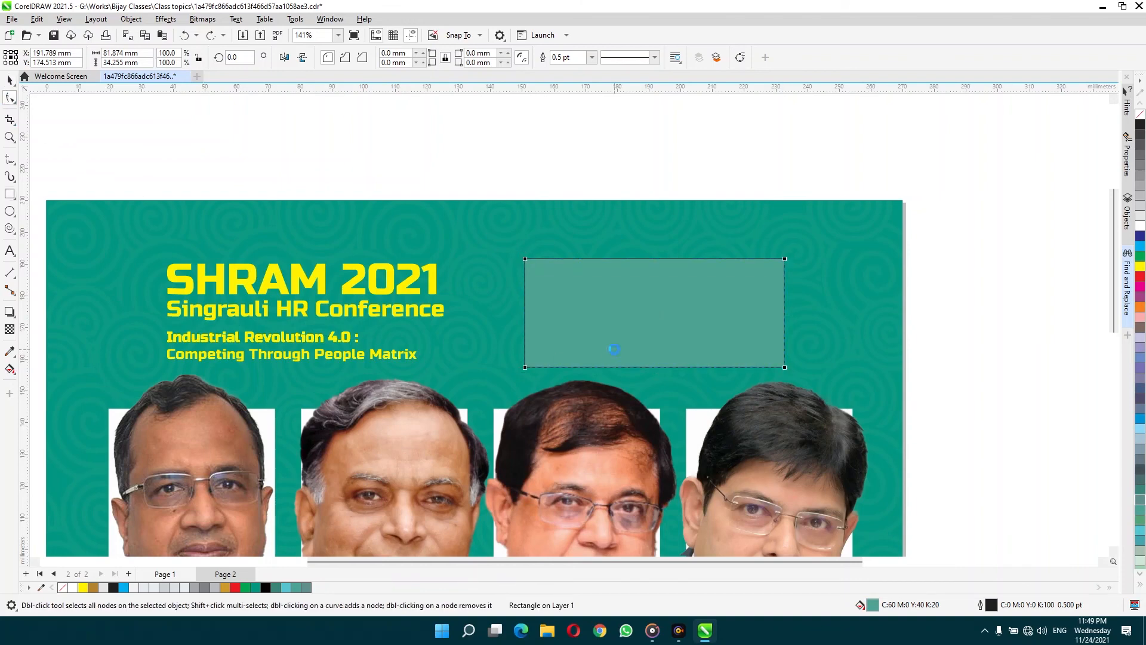
pyautogui.hotkey('ctrl', 'q')
pyautogui.doubleClick(744, 367)
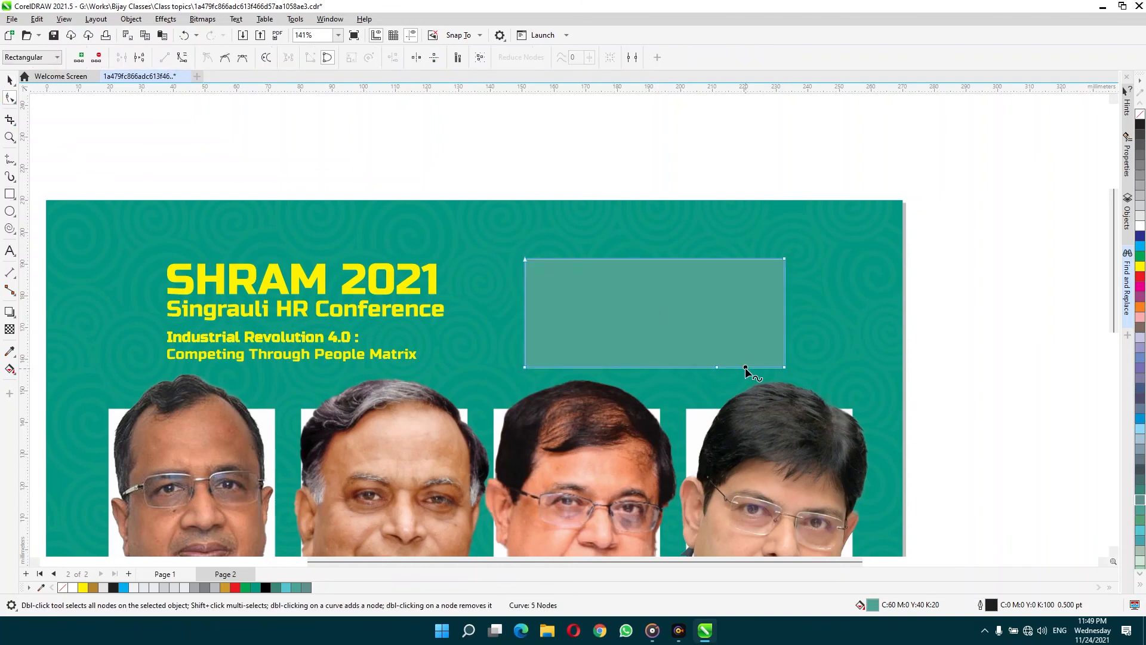
pyautogui.moveTo(744, 367); pyautogui.dragTo(723, 422)
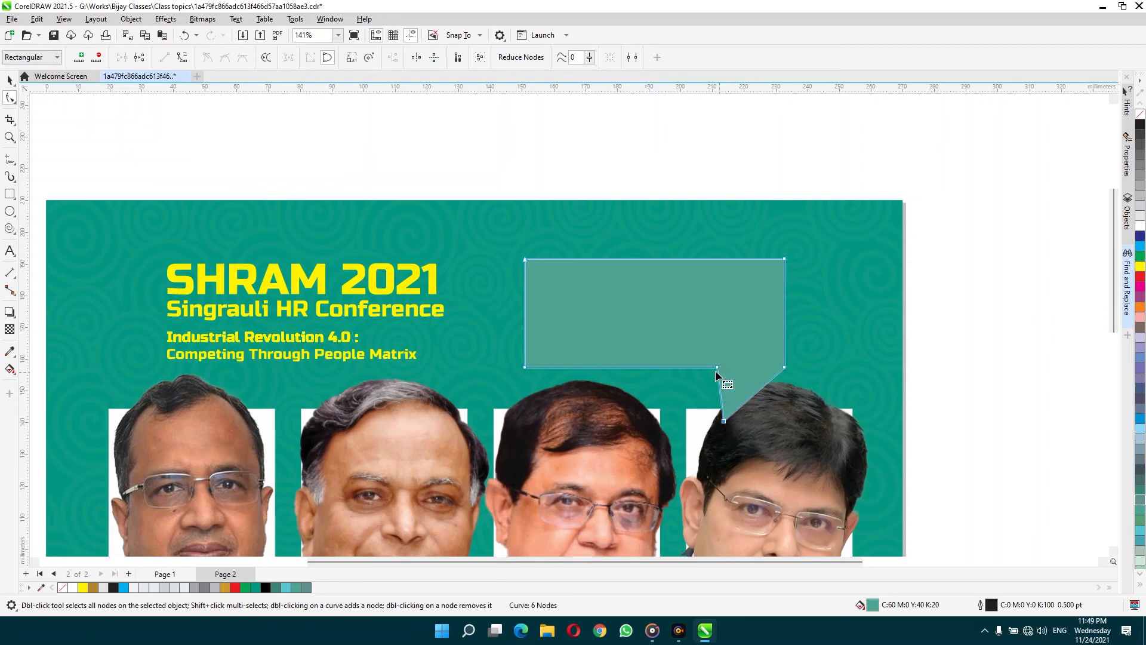
pyautogui.press('space')
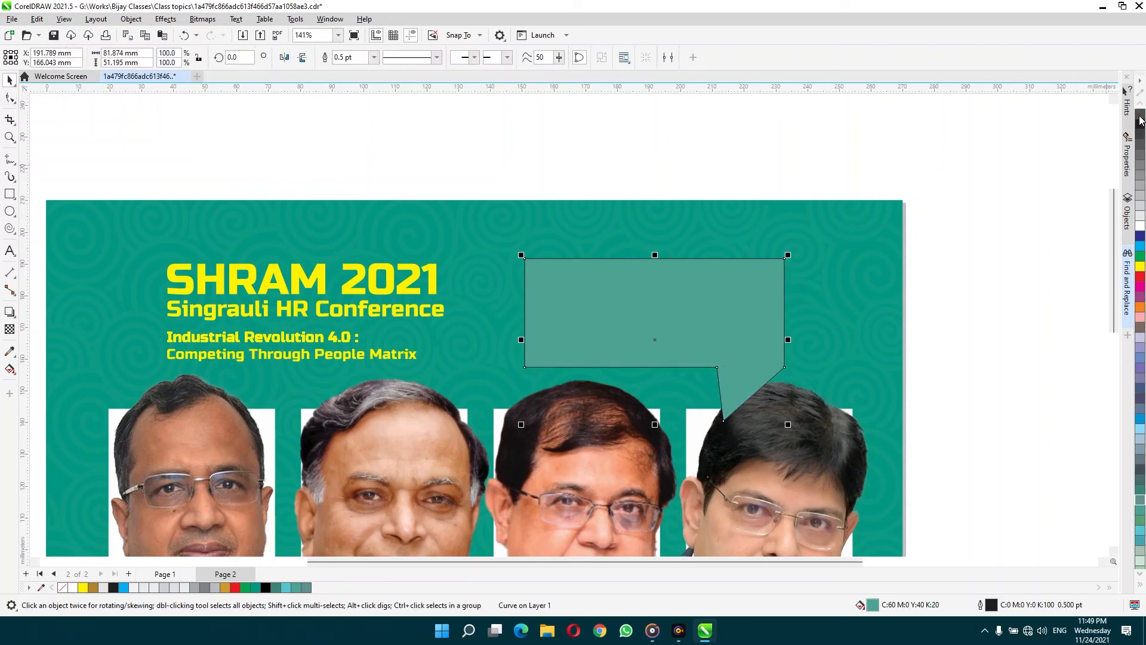
# Remove the speech bubble's outline and bring the "live" text in front of it with a white fill
pyautogui.rightClick(1140, 117)
pyautogui.moveTo(968, 161); pyautogui.dragTo(487, 458)
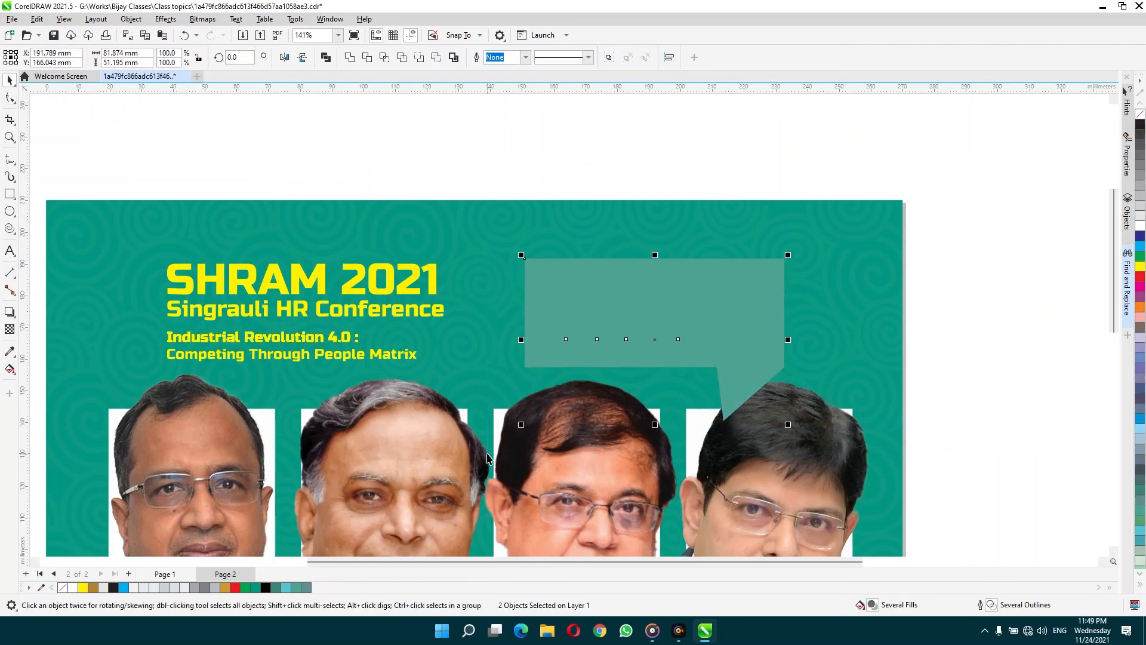
pyautogui.keyDown('shift'); pyautogui.click(579, 258); pyautogui.keyUp('shift')
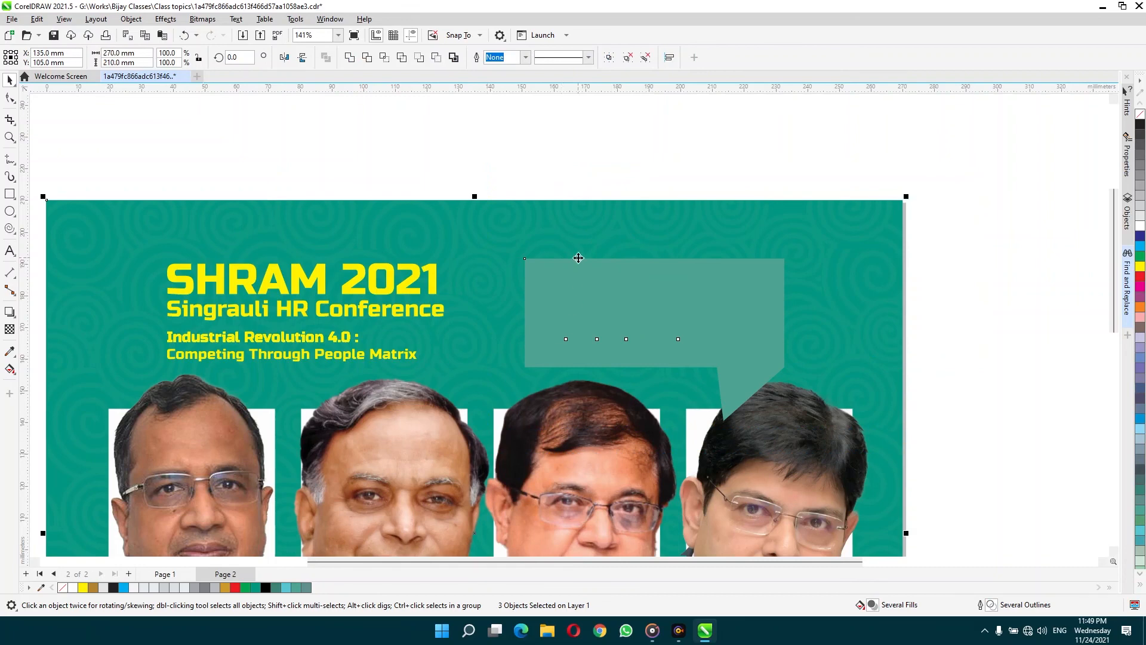
pyautogui.keyDown('shift'); pyautogui.click(579, 258); pyautogui.keyUp('shift')
pyautogui.keyDown('shift'); pyautogui.click(576, 270); pyautogui.keyUp('shift')
pyautogui.hotkey('shift', 'pageup')
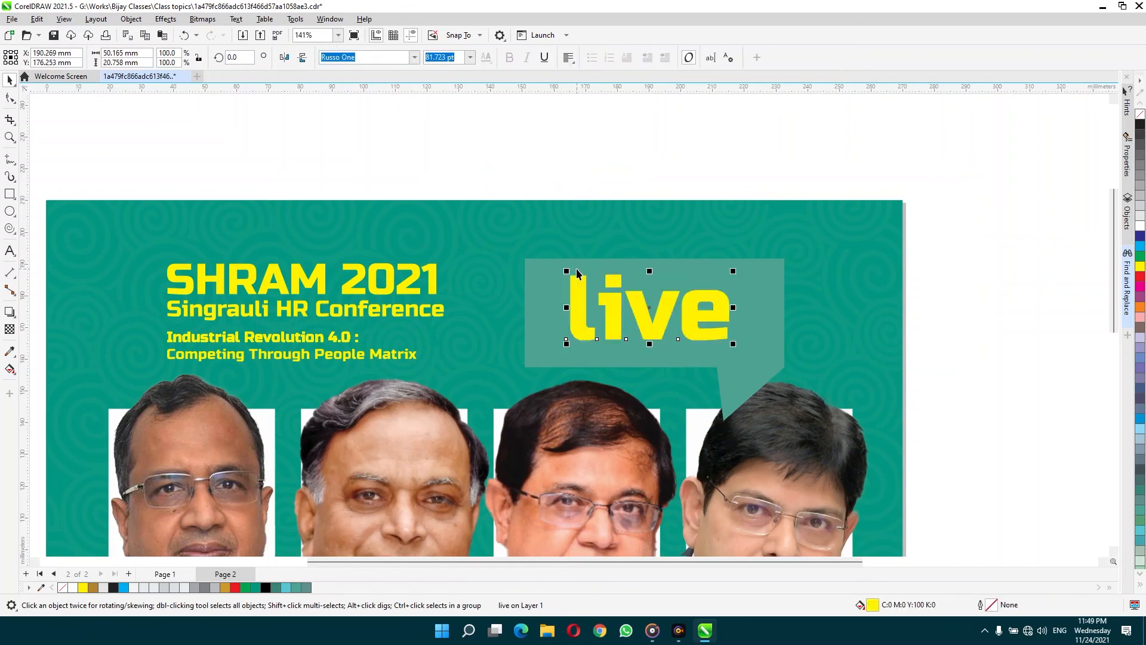
pyautogui.click(1140, 221)
# Move the tip node of the speech bubble's tail lower, in line with the bubble's right edge
pyautogui.moveTo(979, 160); pyautogui.dragTo(810, 330)
pyautogui.click(773, 358)
pyautogui.press('F10')
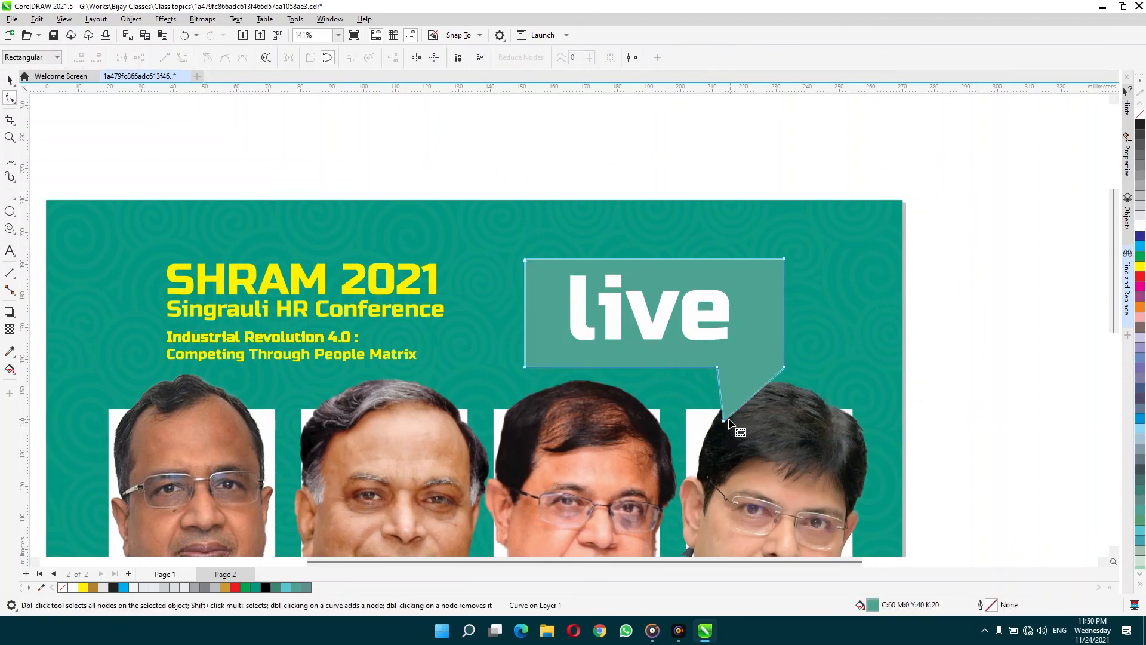
pyautogui.moveTo(725, 421); pyautogui.dragTo(786, 436)
pyautogui.press('space')
# Scale the speech bubble and "live" text together to about 69.1 × 46.7 mm and shift them slightly upward
pyautogui.keyDown('shift'); pyautogui.click(698, 334); pyautogui.keyUp('shift')
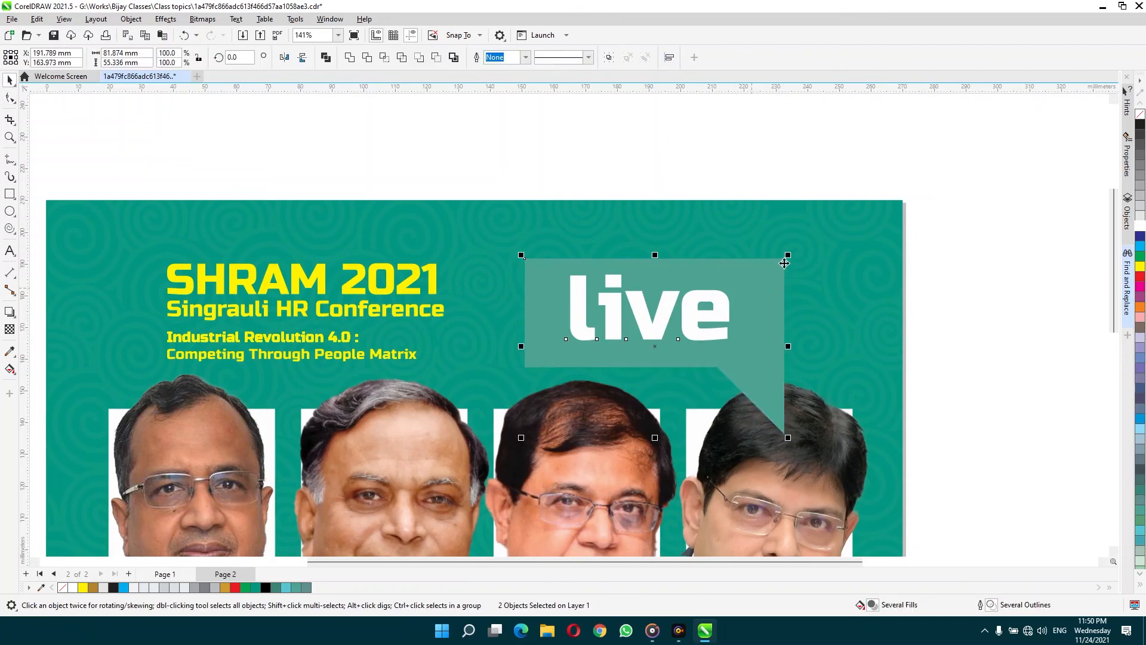
pyautogui.moveTo(787, 255); pyautogui.dragTo(766, 270)
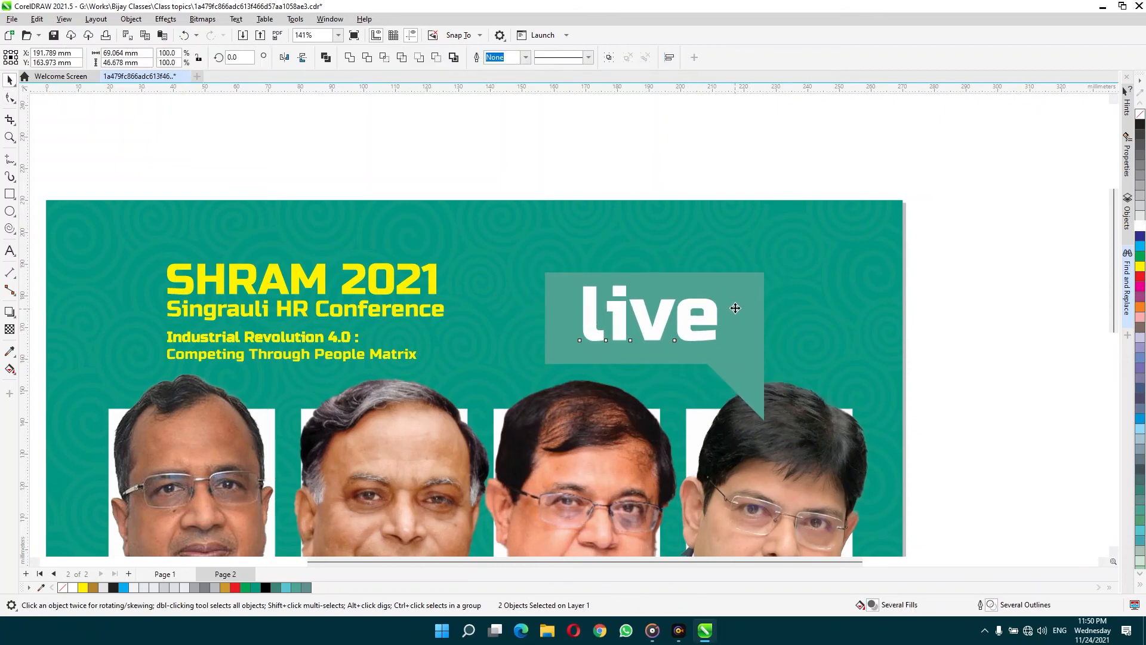
pyautogui.moveTo(734, 308); pyautogui.dragTo(737, 300)
# Move the "live" text and its speech bubble left, next to the "SHRAM 2021" title and above the third portrait
pyautogui.click(992, 342)
pyautogui.press('z')
pyautogui.rightClick(657, 367)
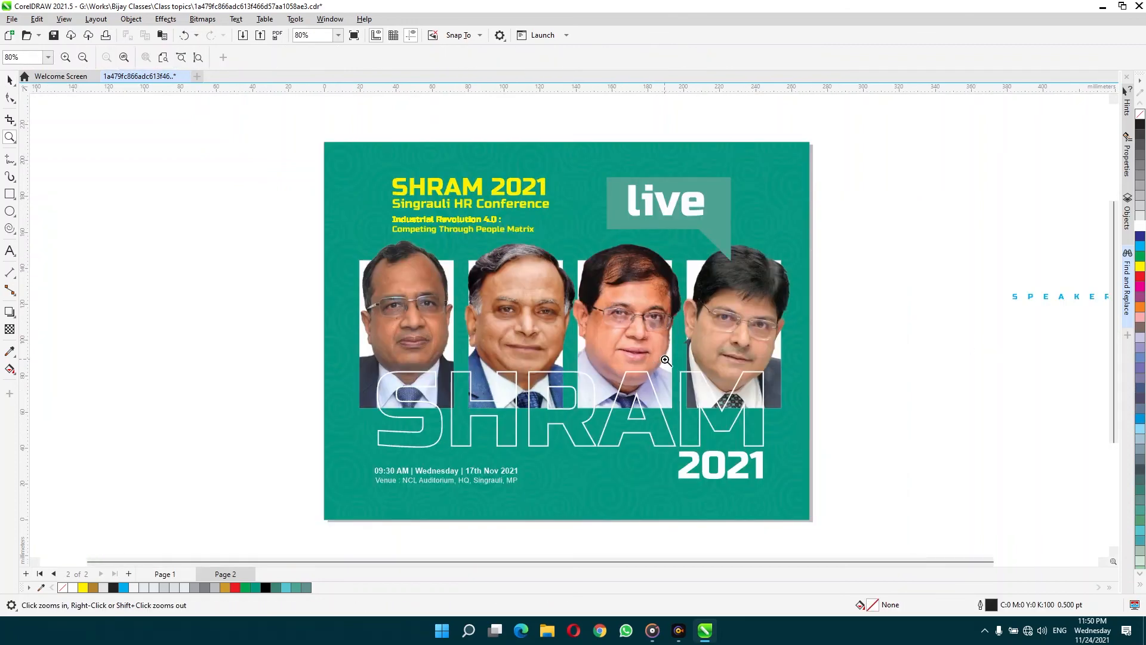
pyautogui.press('space')
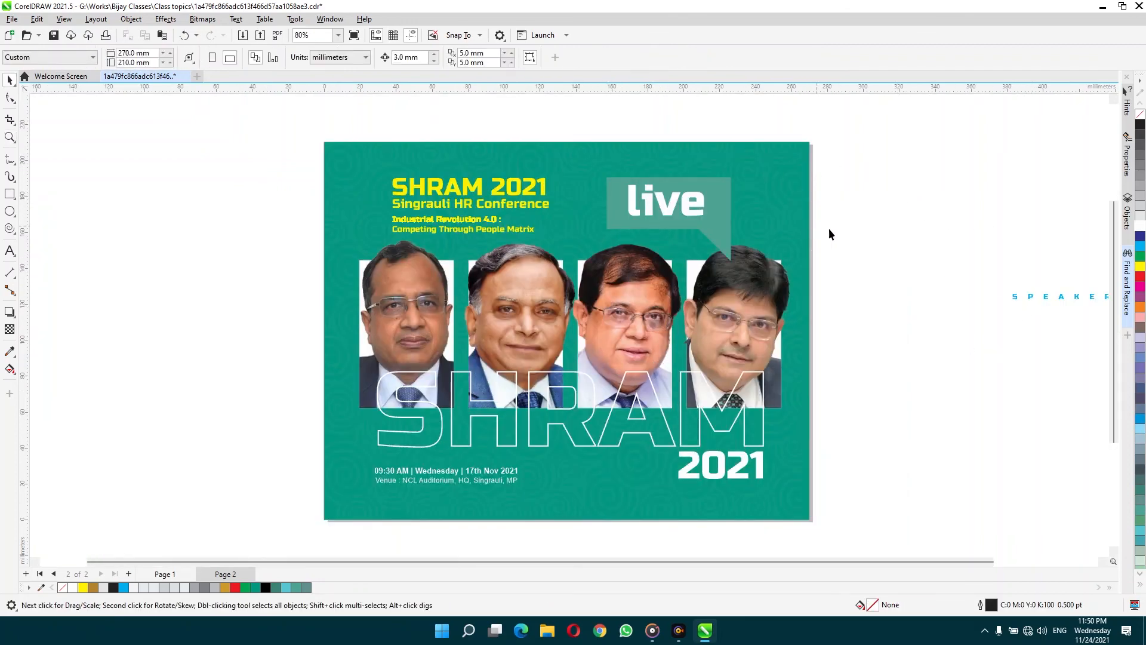
pyautogui.click(696, 215)
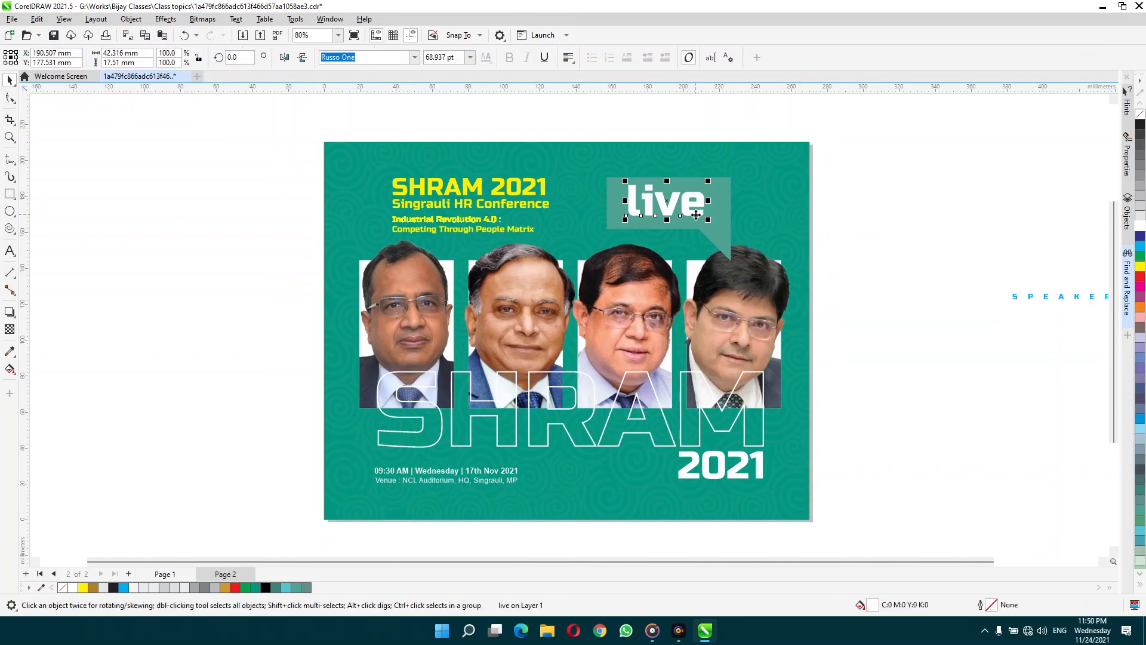
pyautogui.keyDown('shift'); pyautogui.click(722, 203); pyautogui.keyUp('shift')
pyautogui.moveTo(672, 200); pyautogui.dragTo(622, 199)
pyautogui.click(890, 206)
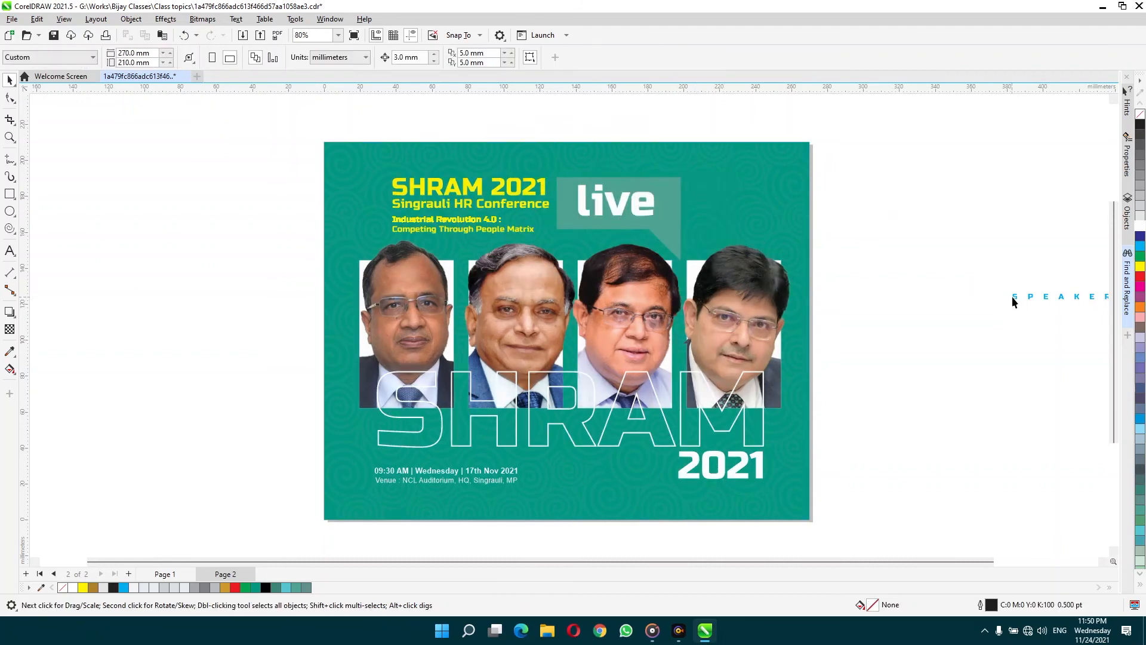
# Move the "SPEAKERS" text from beside the page to just above the second and third portraits and preview the flyer full screen
pyautogui.moveTo(1017, 300); pyautogui.dragTo(533, 244)
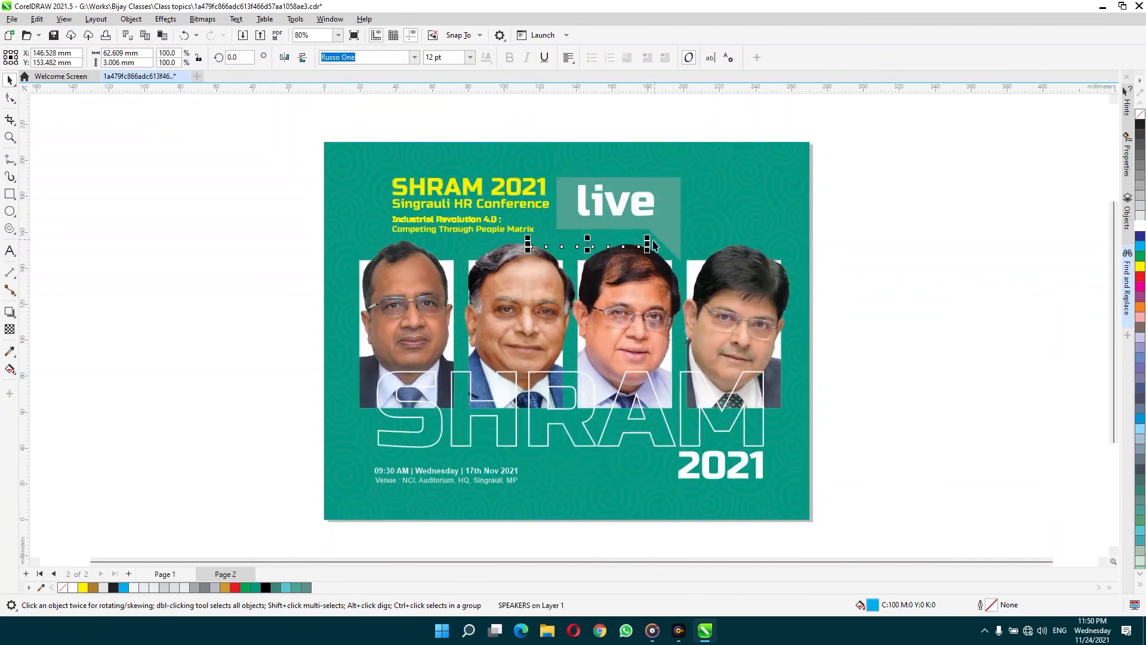
pyautogui.click(852, 281)
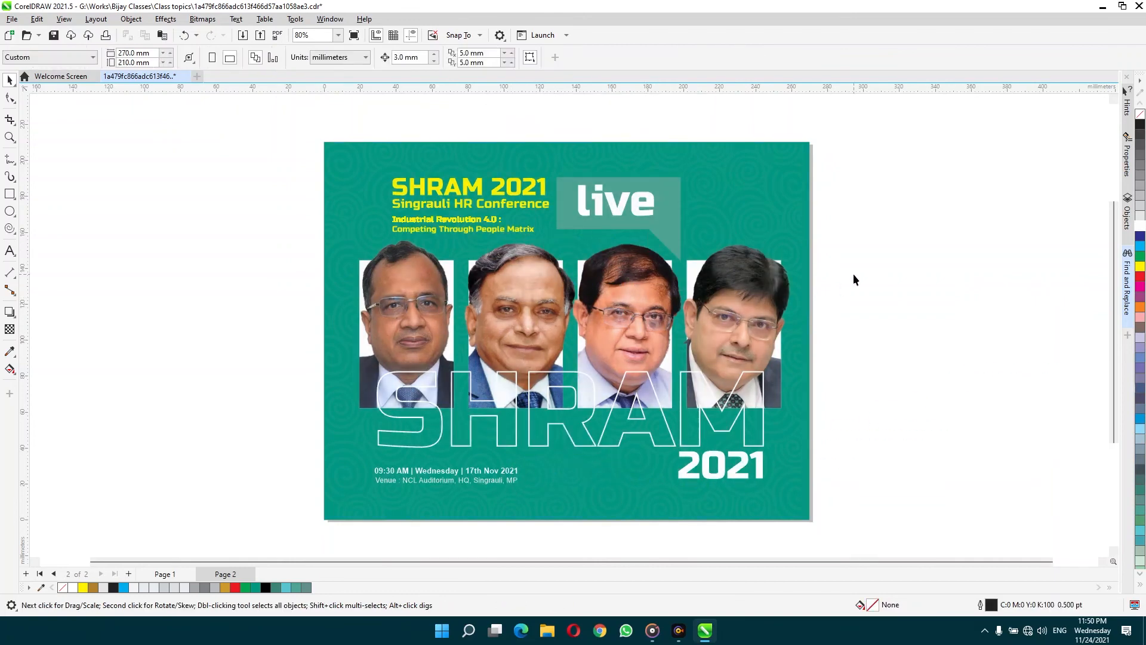
pyautogui.press('F4')
pyautogui.press('F9')
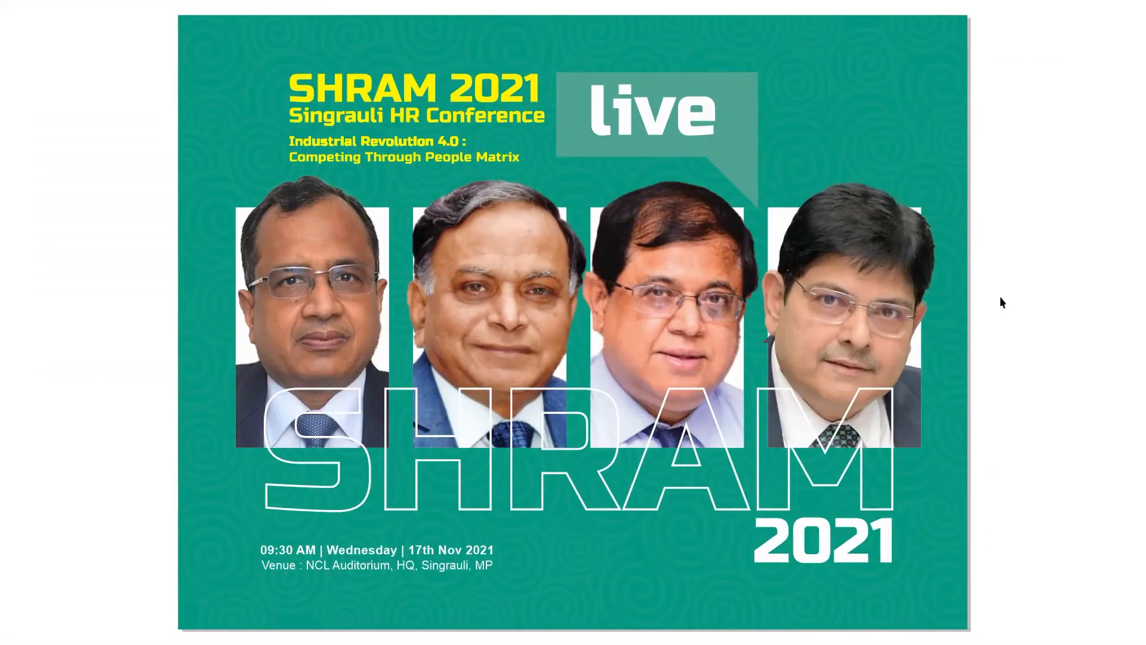